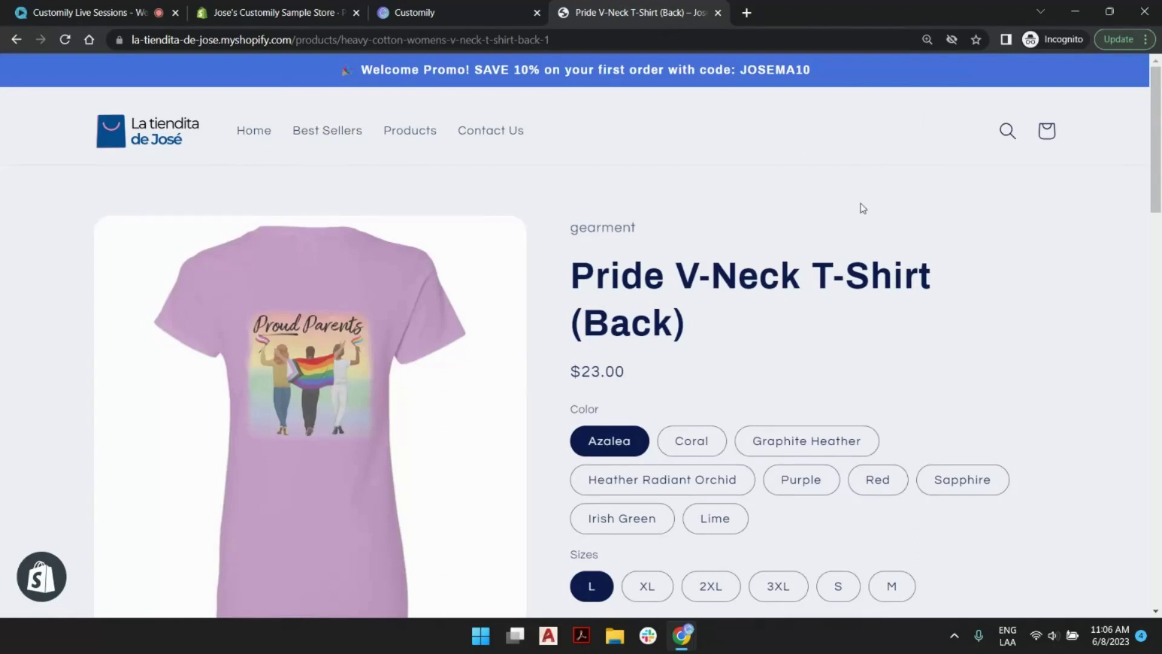
Step: Set the Pride V-Neck T-Shirt's color to Red
{"action": "scroll", "coordinate": [860, 209], "scroll_direction": "down", "scroll_amount": 3}
{"action": "scroll", "coordinate": [799, 197], "scroll_direction": "up", "scroll_amount": 2}
{"action": "scroll", "coordinate": [762, 220], "scroll_direction": "down", "scroll_amount": 1}
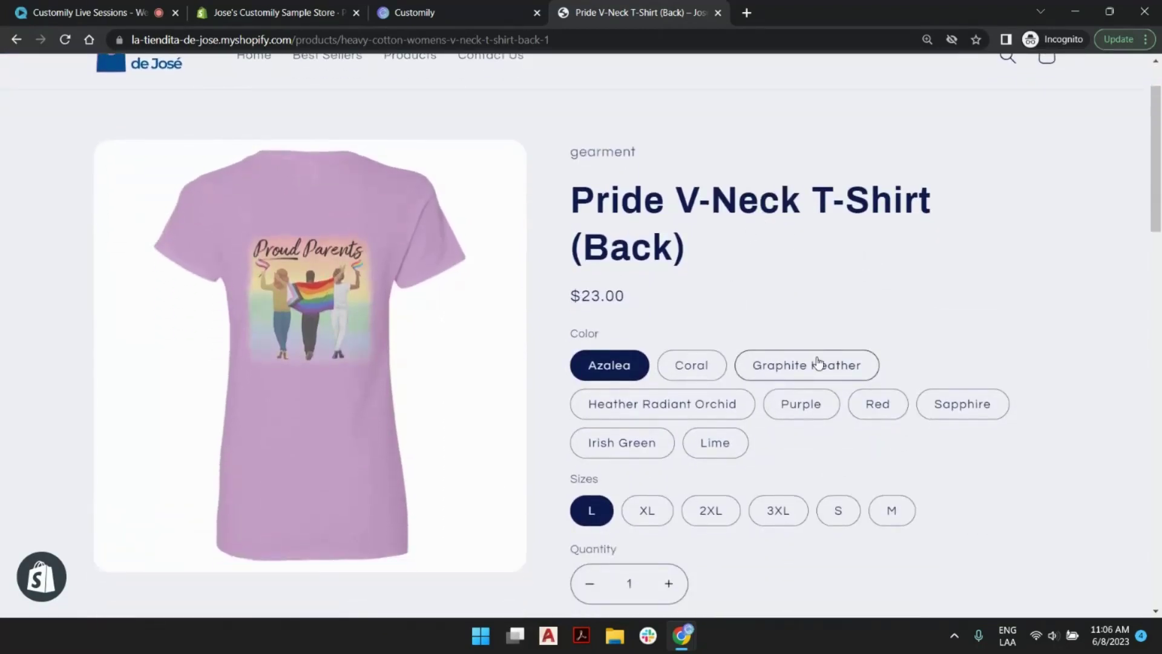
{"action": "left_click", "coordinate": [890, 411]}
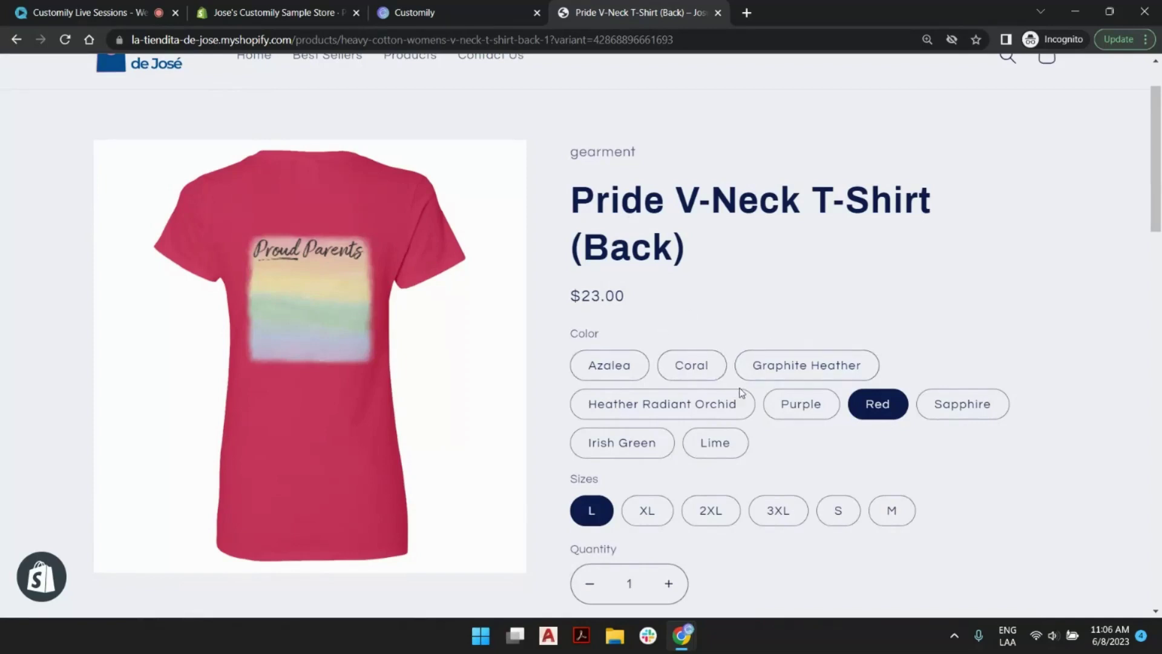
Step: Enter the parent's name in the optional Parent 1 name field of the personalization form
{"action": "scroll", "coordinate": [812, 355], "scroll_direction": "down", "scroll_amount": 5}
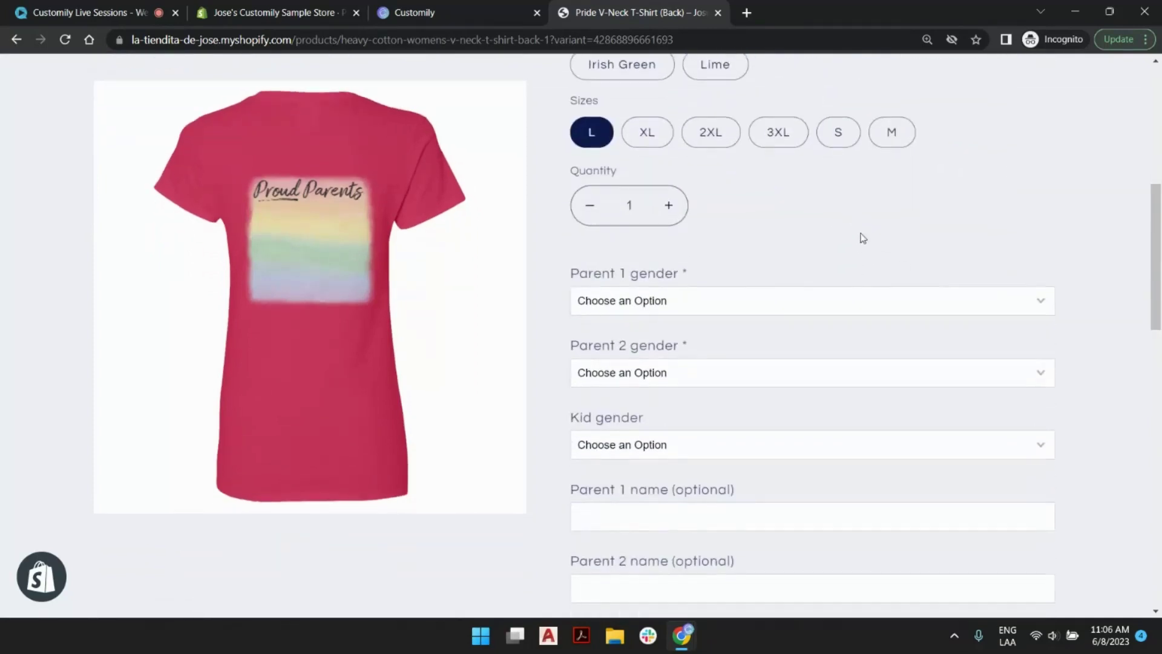
{"action": "scroll", "coordinate": [789, 303], "scroll_direction": "down", "scroll_amount": 1}
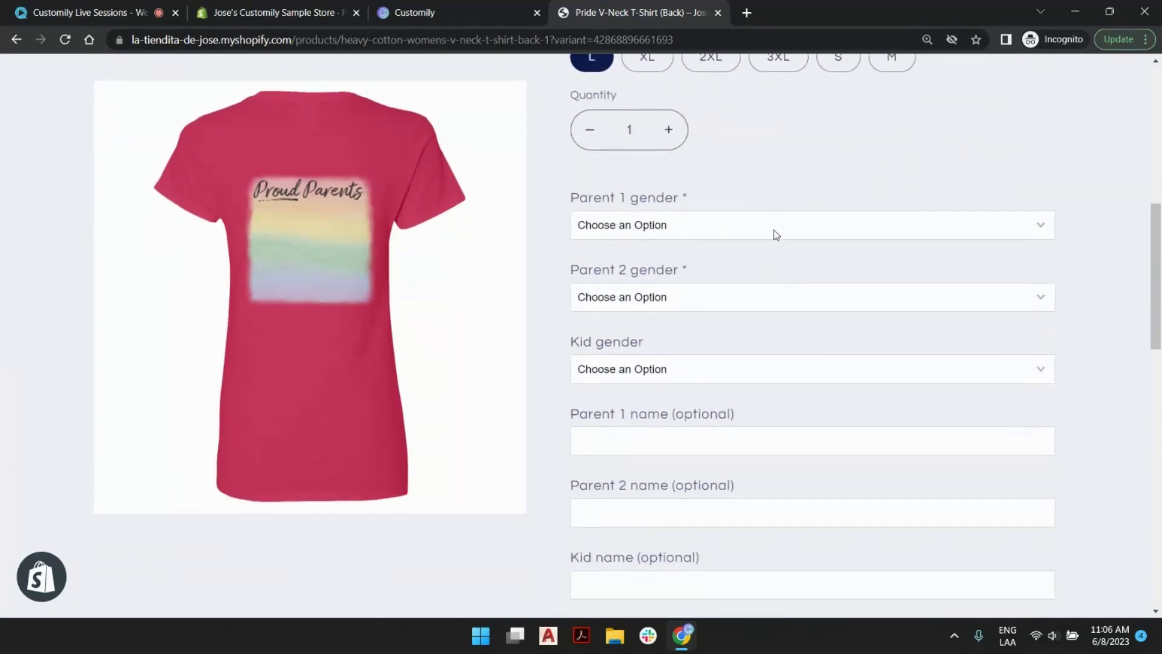
{"action": "left_click", "coordinate": [774, 233]}
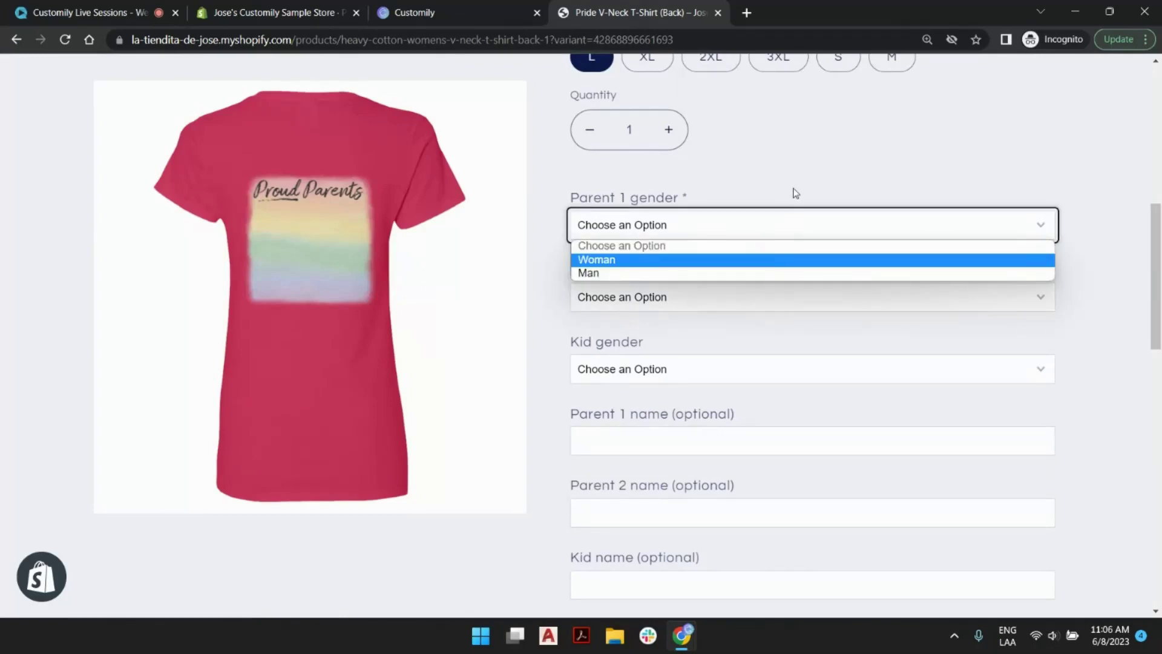
{"action": "scroll", "coordinate": [783, 259], "scroll_direction": "down", "scroll_amount": 4}
{"action": "scroll", "coordinate": [720, 253], "scroll_direction": "up", "scroll_amount": 2}
{"action": "left_click", "coordinate": [718, 279]}
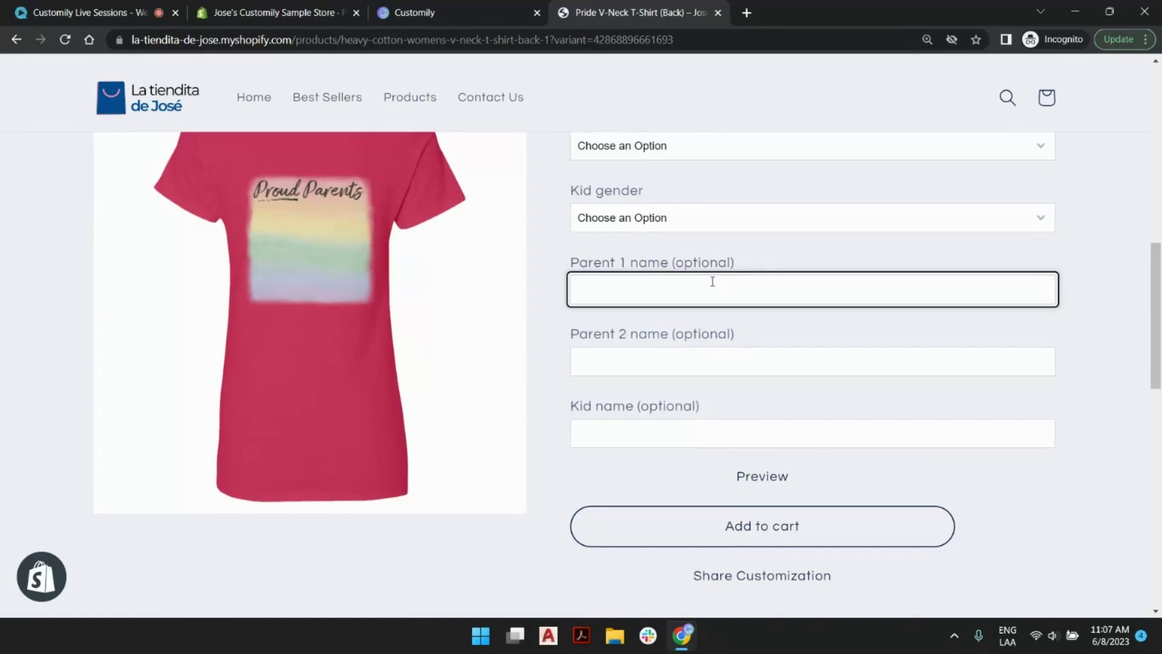
{"action": "type", "text": "Josema"}
Step: Open the enlarged preview of the personalized shirt and close it again
{"action": "left_click", "coordinate": [766, 482]}
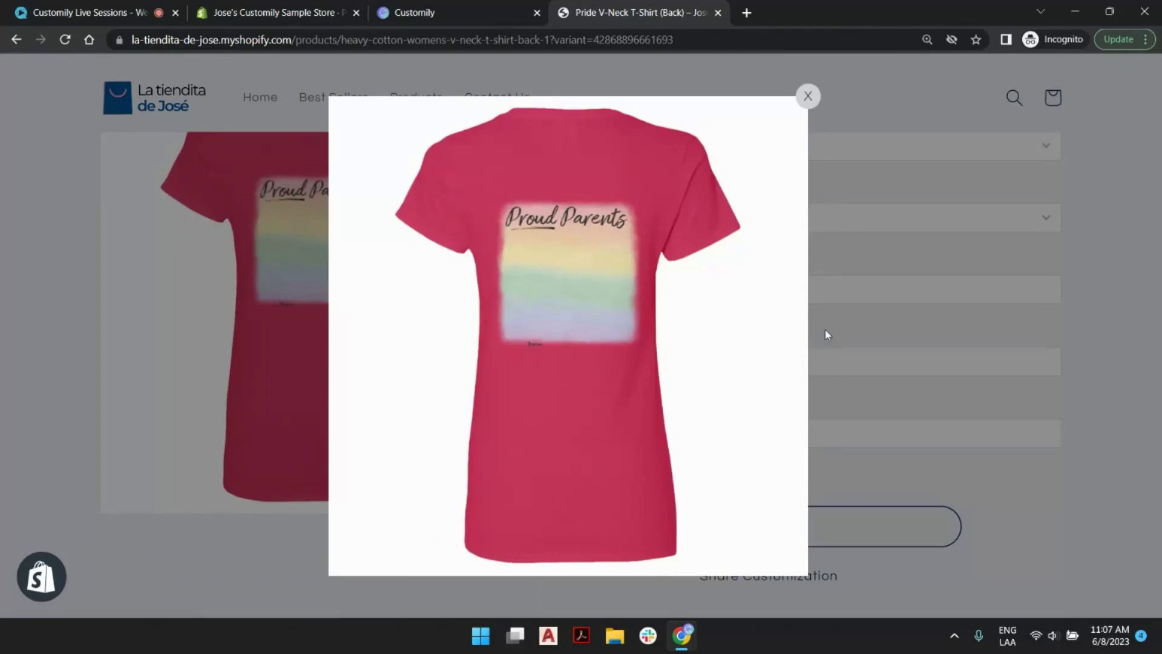
{"action": "left_click", "coordinate": [808, 96]}
{"action": "scroll", "coordinate": [843, 386], "scroll_direction": "up", "scroll_amount": 3}
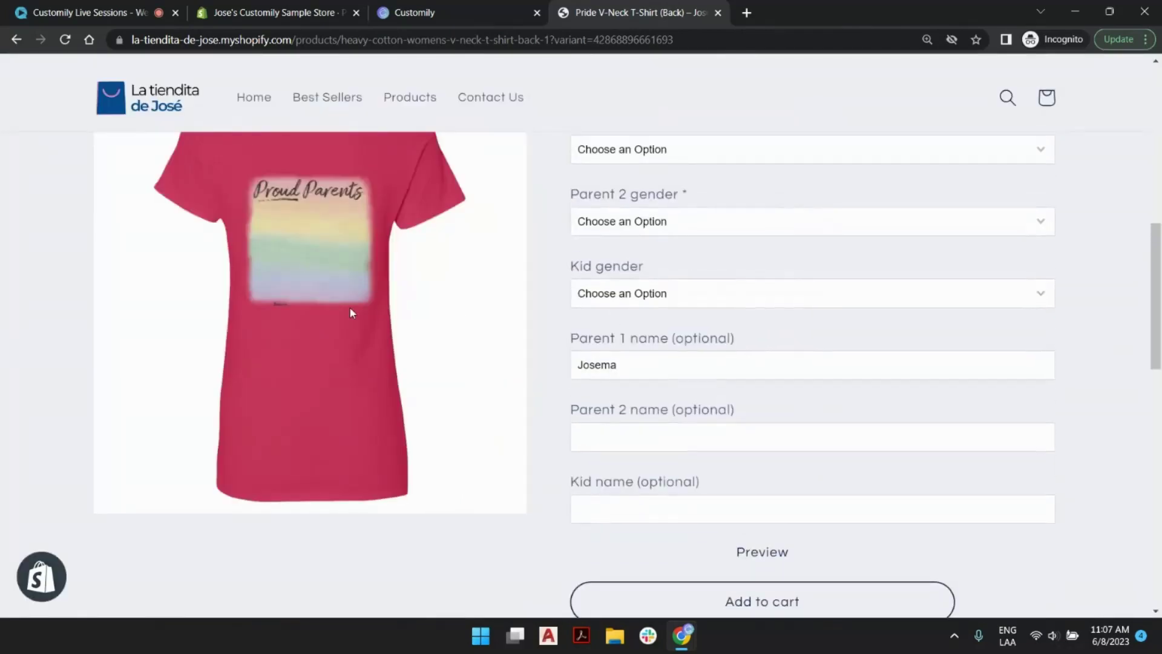
{"action": "scroll", "coordinate": [773, 267], "scroll_direction": "up", "scroll_amount": 5}
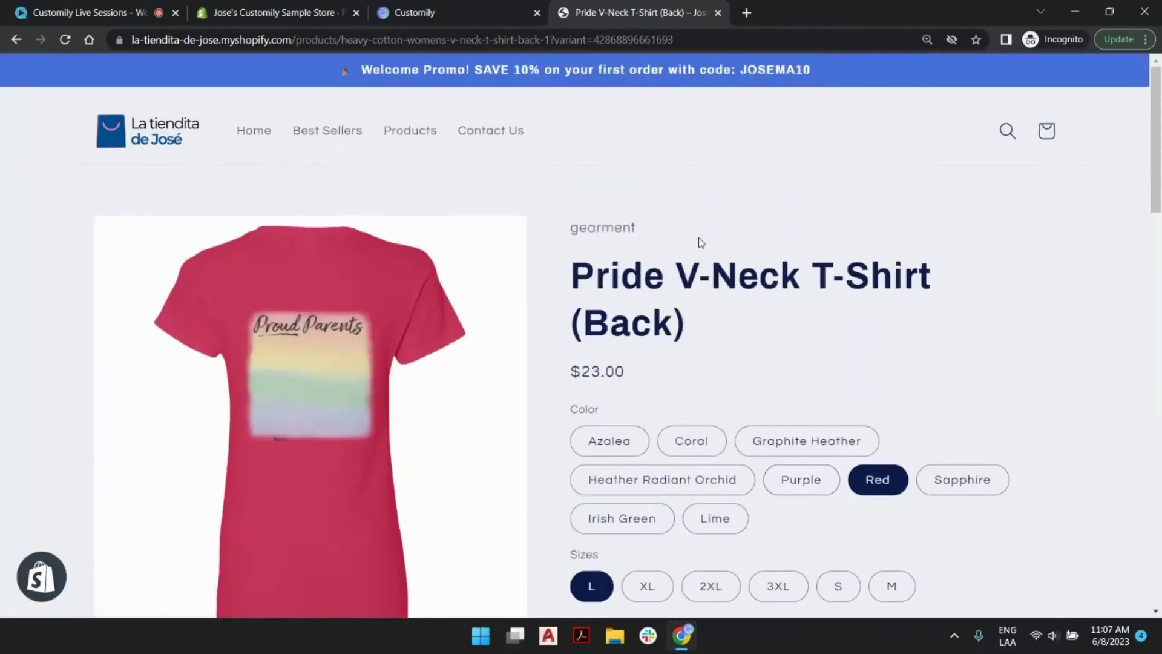
Step: Set the Parent 1 gender to Man and choose the Light2 skin color
{"action": "scroll", "coordinate": [716, 240], "scroll_direction": "down", "scroll_amount": 1}
{"action": "scroll", "coordinate": [718, 239], "scroll_direction": "down", "scroll_amount": 3}
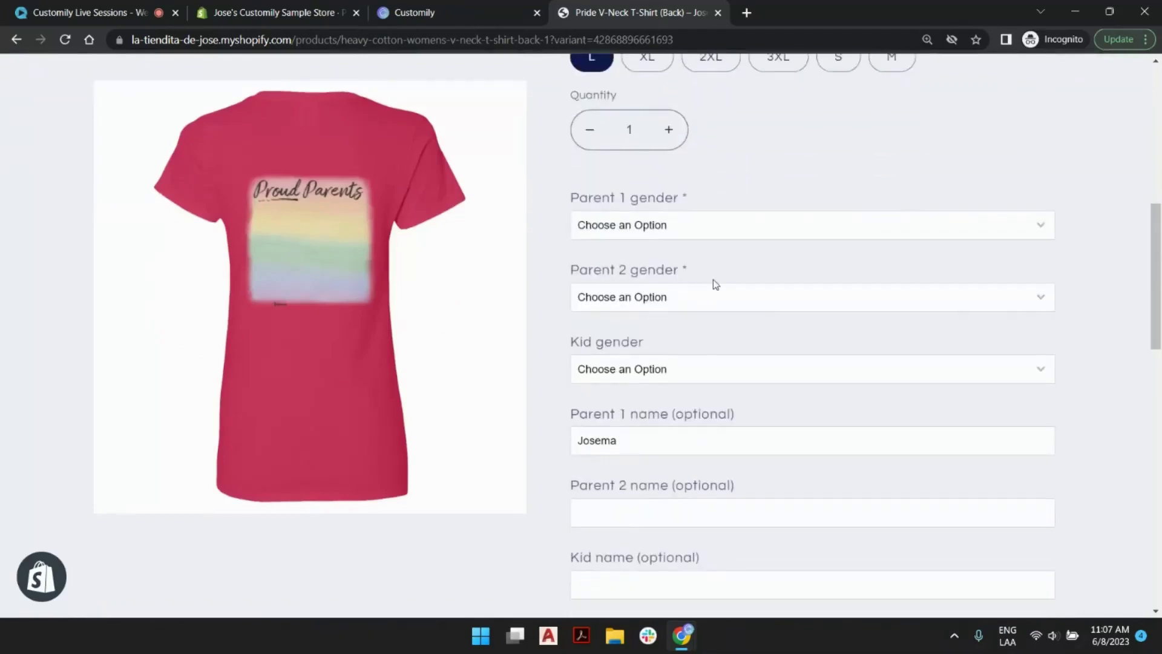
{"action": "left_click", "coordinate": [716, 230]}
{"action": "left_click", "coordinate": [646, 274]}
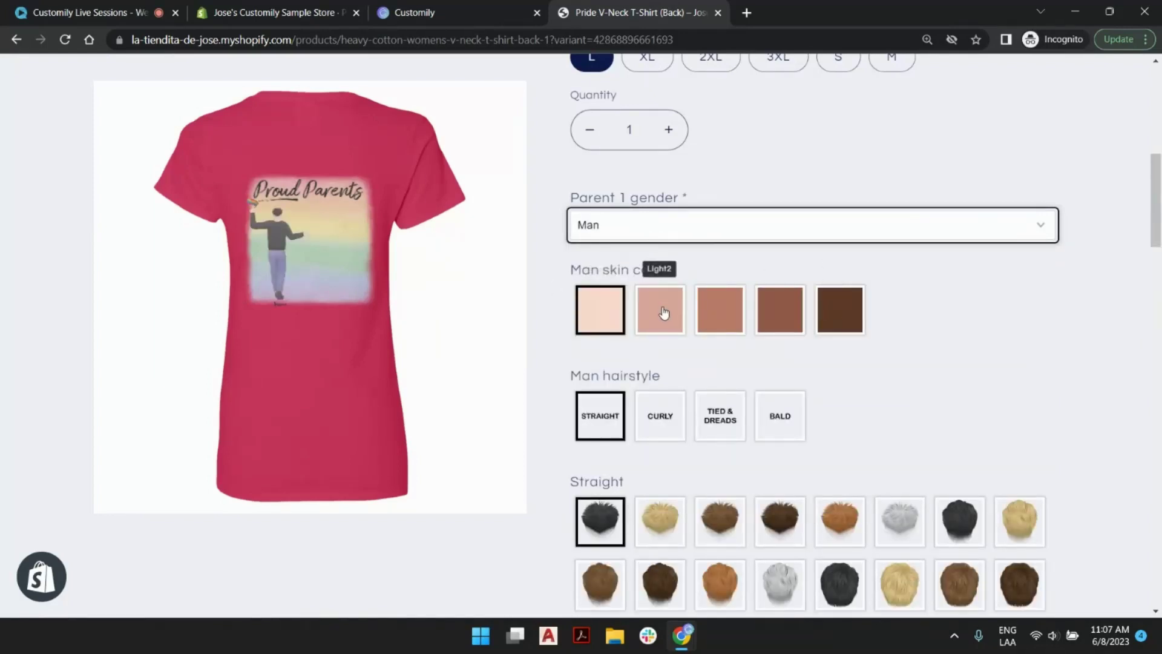
{"action": "left_click", "coordinate": [663, 312]}
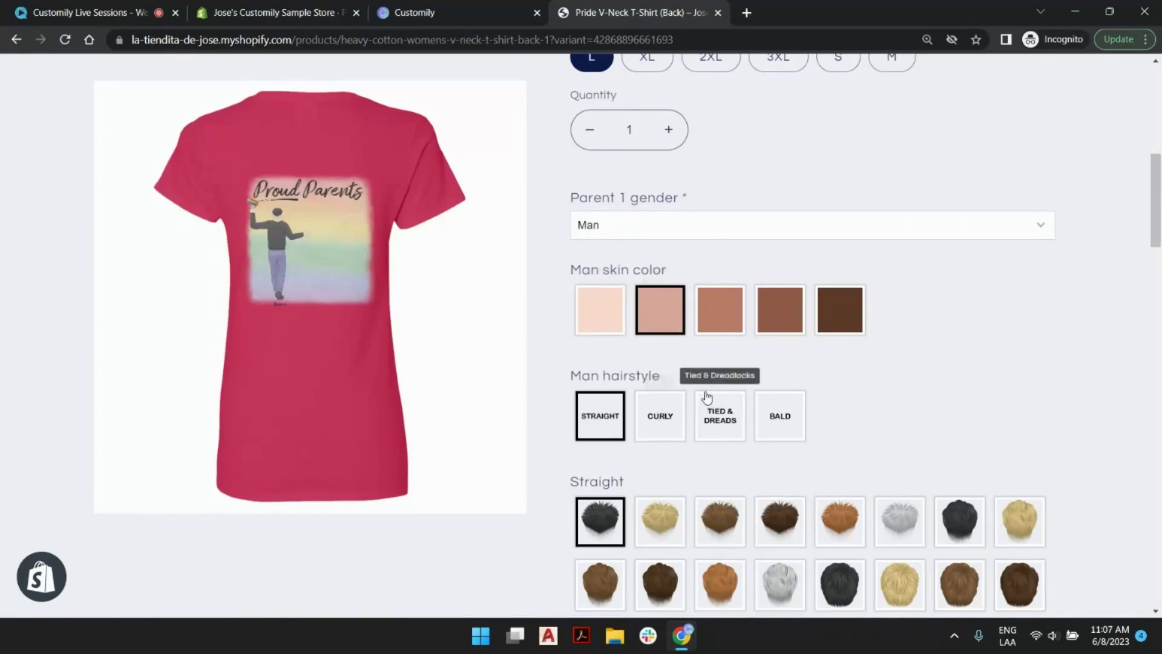
Step: Give the man the shoulder-length straight blonde hair at the end of the fourth hair row and a pink sweater
{"action": "scroll", "coordinate": [707, 390], "scroll_direction": "down", "scroll_amount": 2}
{"action": "scroll", "coordinate": [923, 460], "scroll_direction": "down", "scroll_amount": 2}
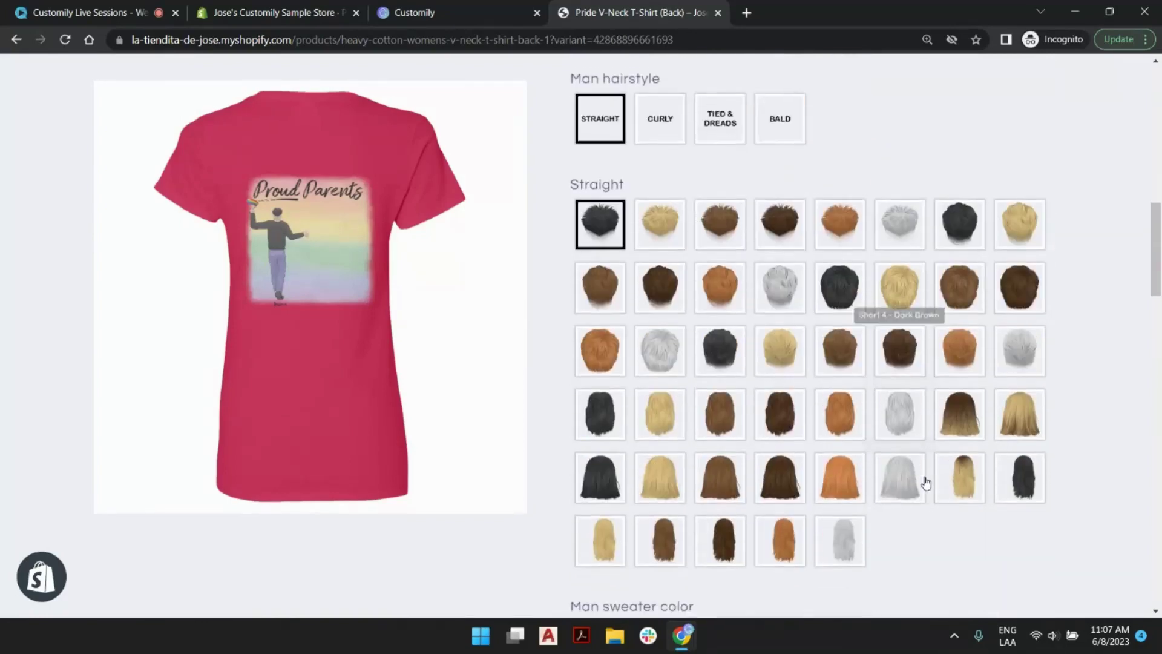
{"action": "left_click", "coordinate": [1013, 428]}
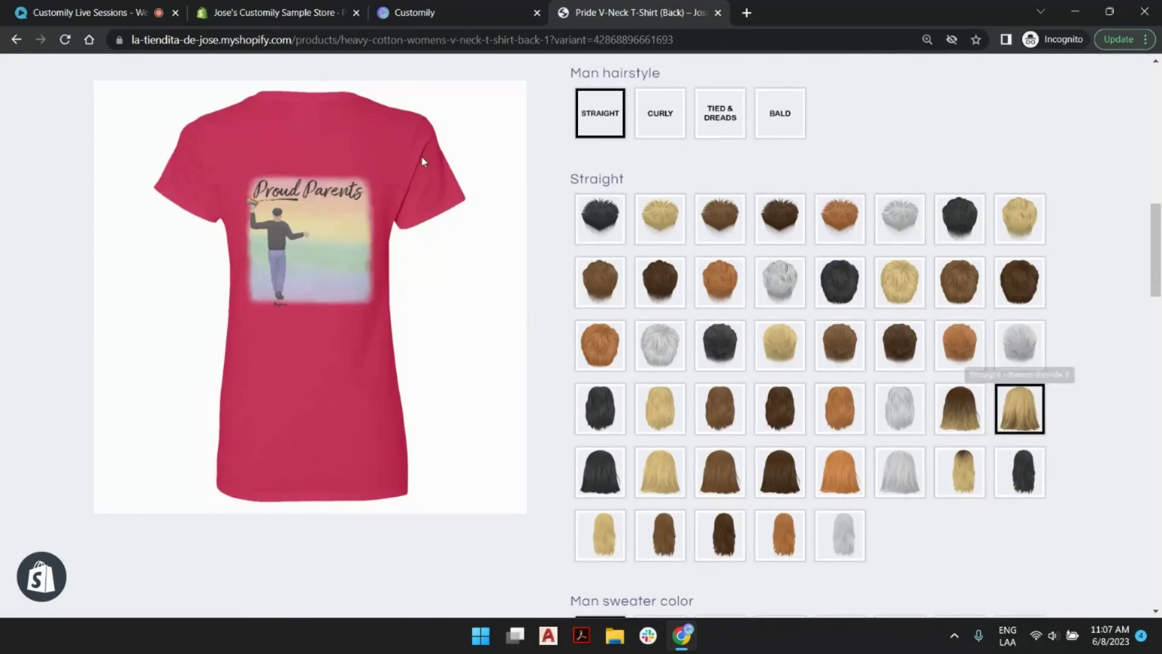
{"action": "scroll", "coordinate": [848, 406], "scroll_direction": "down", "scroll_amount": 1}
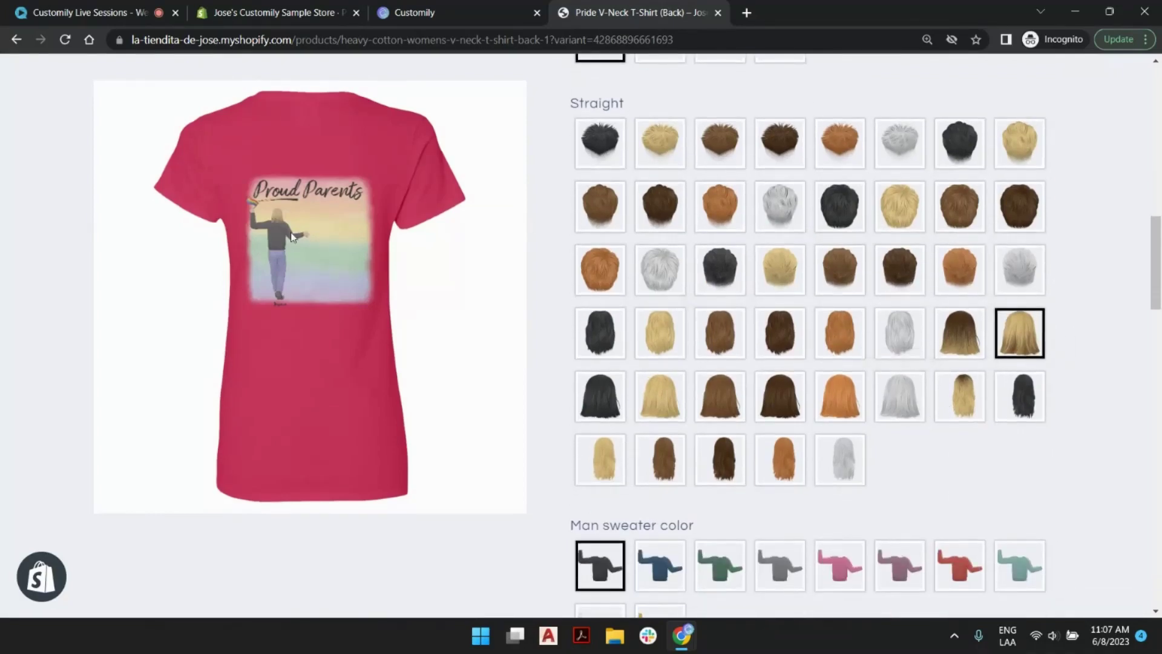
{"action": "scroll", "coordinate": [889, 394], "scroll_direction": "down", "scroll_amount": 2}
{"action": "left_click", "coordinate": [834, 418]}
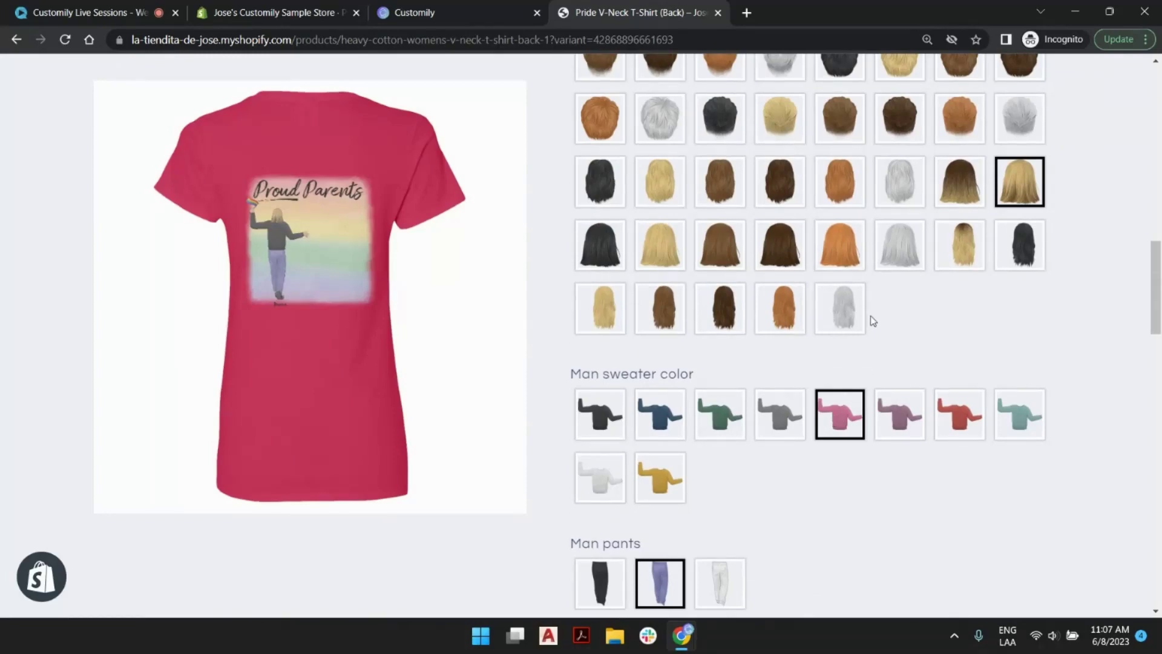
{"action": "scroll", "coordinate": [721, 431], "scroll_direction": "down", "scroll_amount": 1}
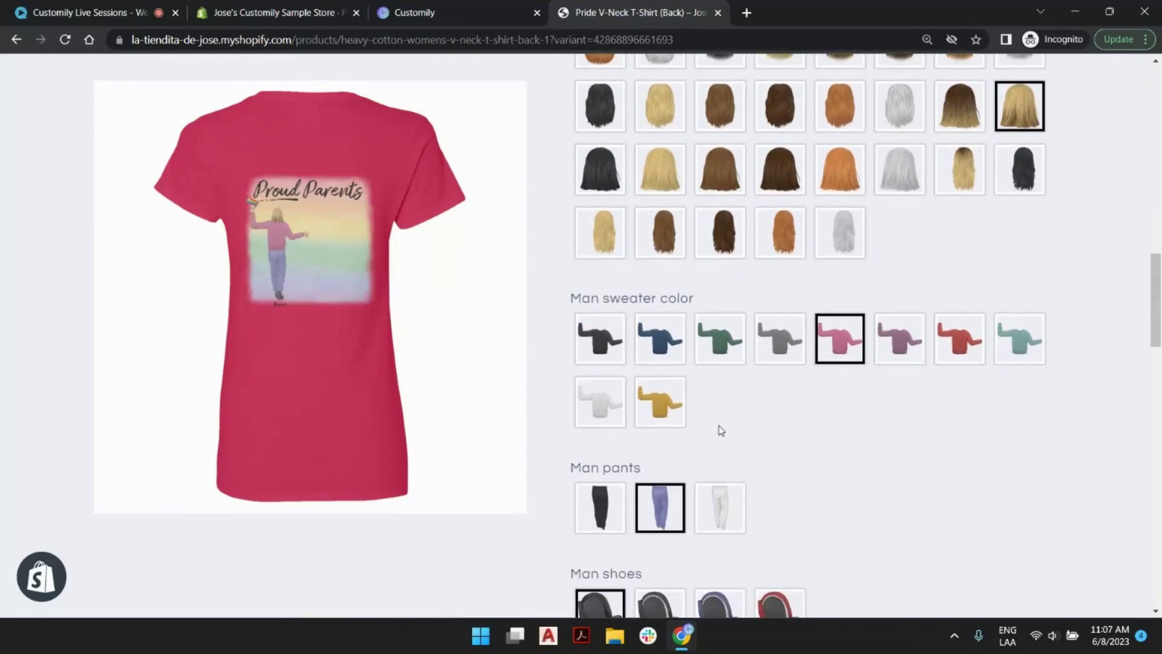
Step: Review the product page's personalization options, from shirt color and size through the man's appearance and pride flag to the name fields and Add to cart
{"action": "scroll", "coordinate": [720, 432], "scroll_direction": "up", "scroll_amount": 15}
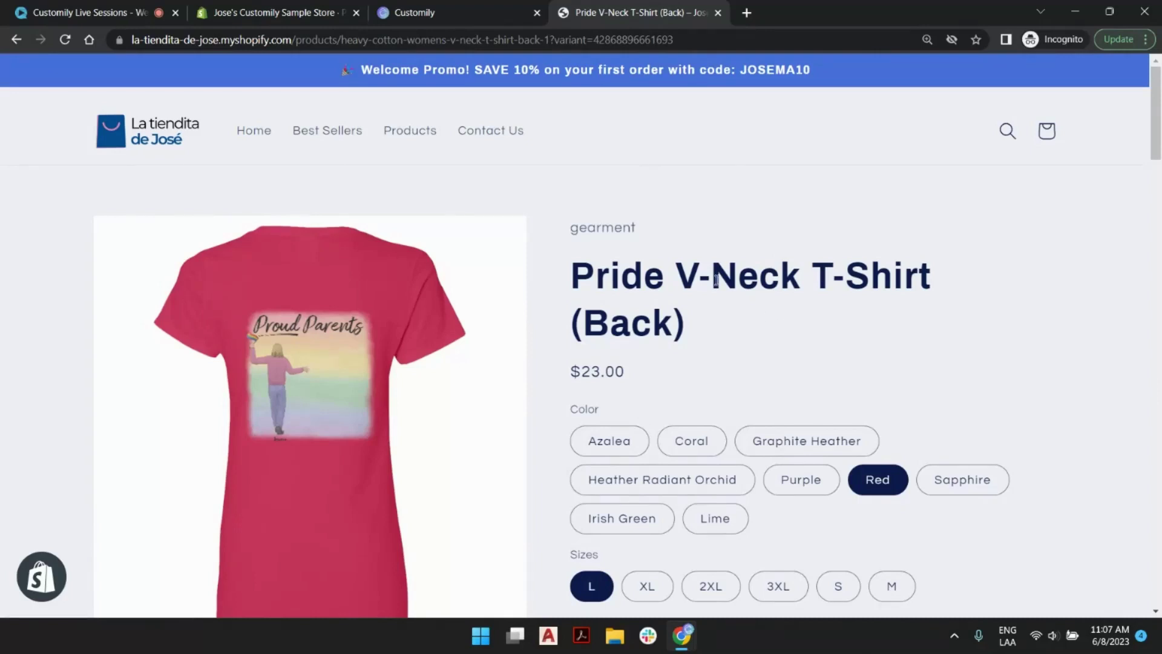
{"action": "scroll", "coordinate": [711, 357], "scroll_direction": "down", "scroll_amount": 1}
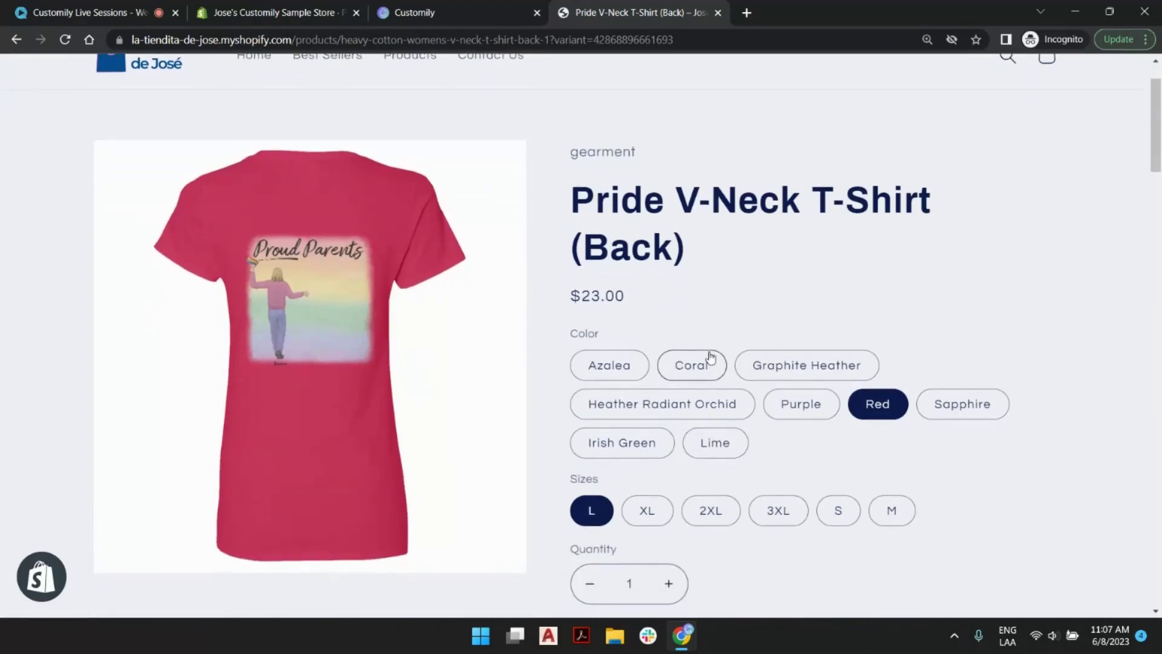
{"action": "scroll", "coordinate": [781, 319], "scroll_direction": "down", "scroll_amount": 5}
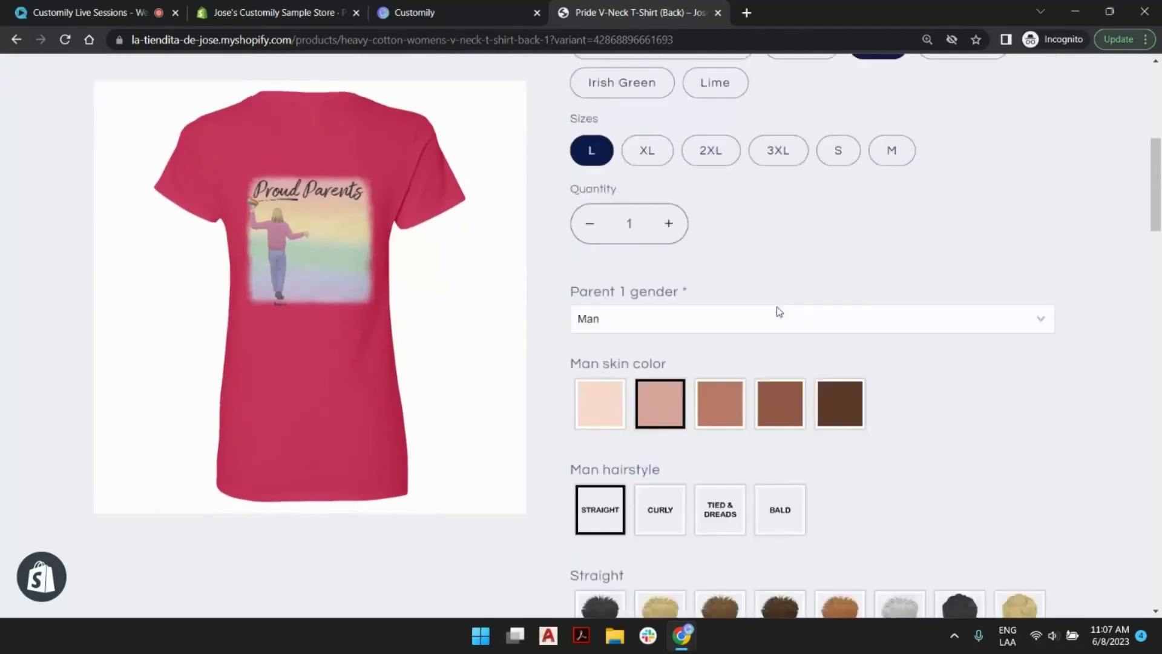
{"action": "scroll", "coordinate": [779, 312], "scroll_direction": "down", "scroll_amount": 8}
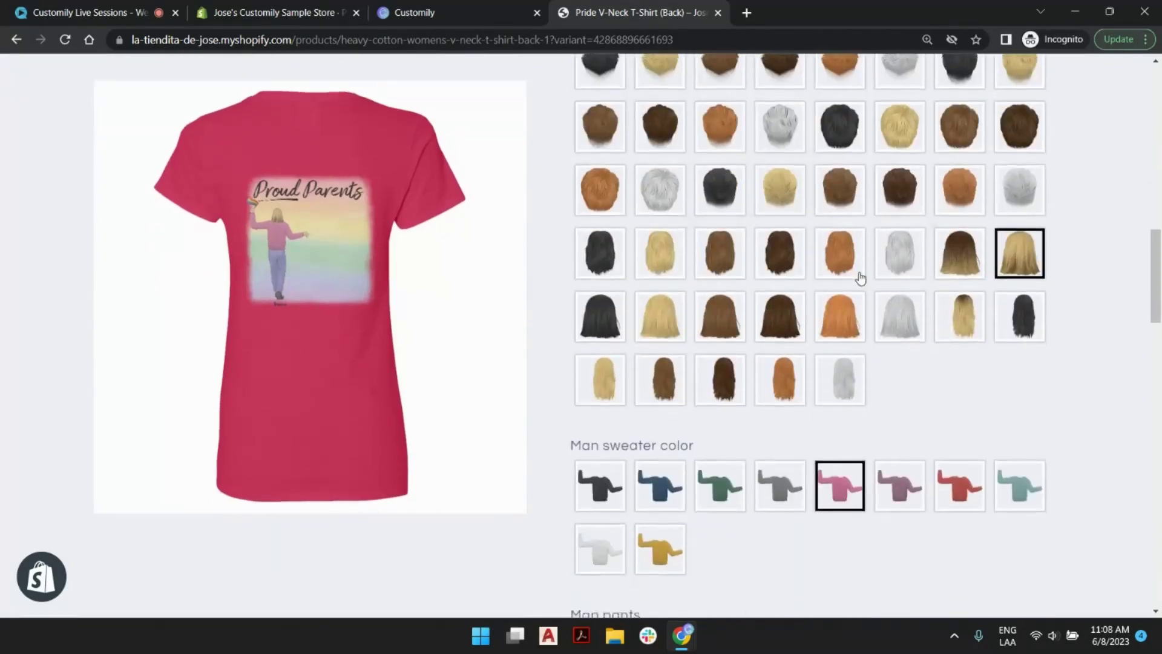
{"action": "scroll", "coordinate": [860, 277], "scroll_direction": "down", "scroll_amount": 3}
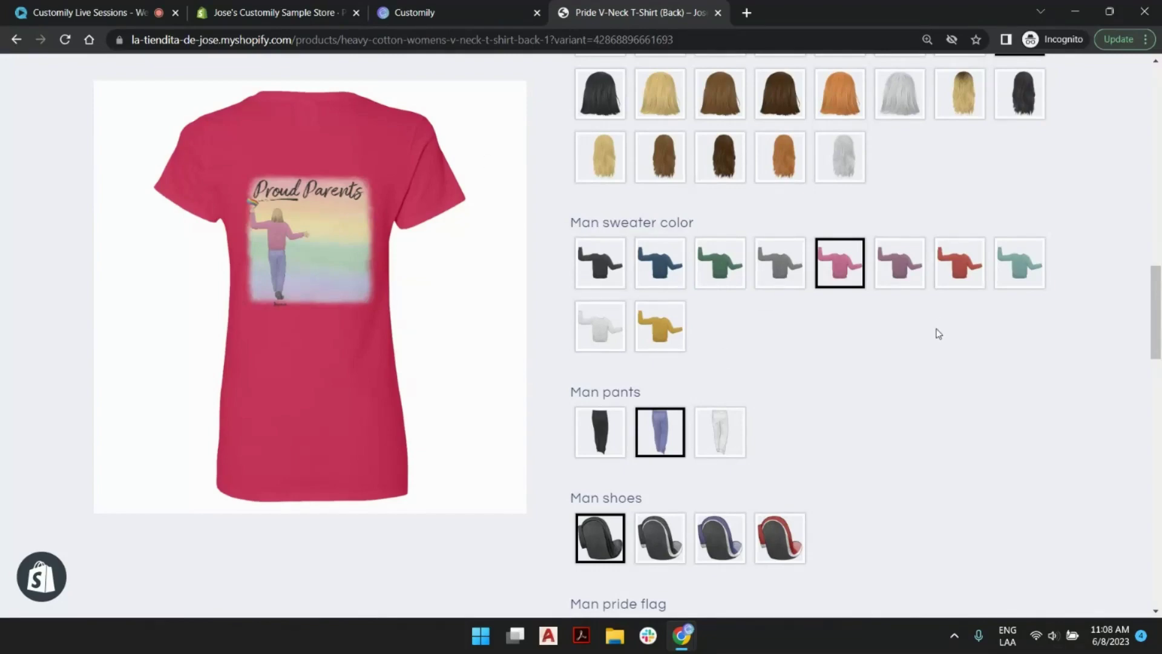
{"action": "scroll", "coordinate": [936, 334], "scroll_direction": "down", "scroll_amount": 15}
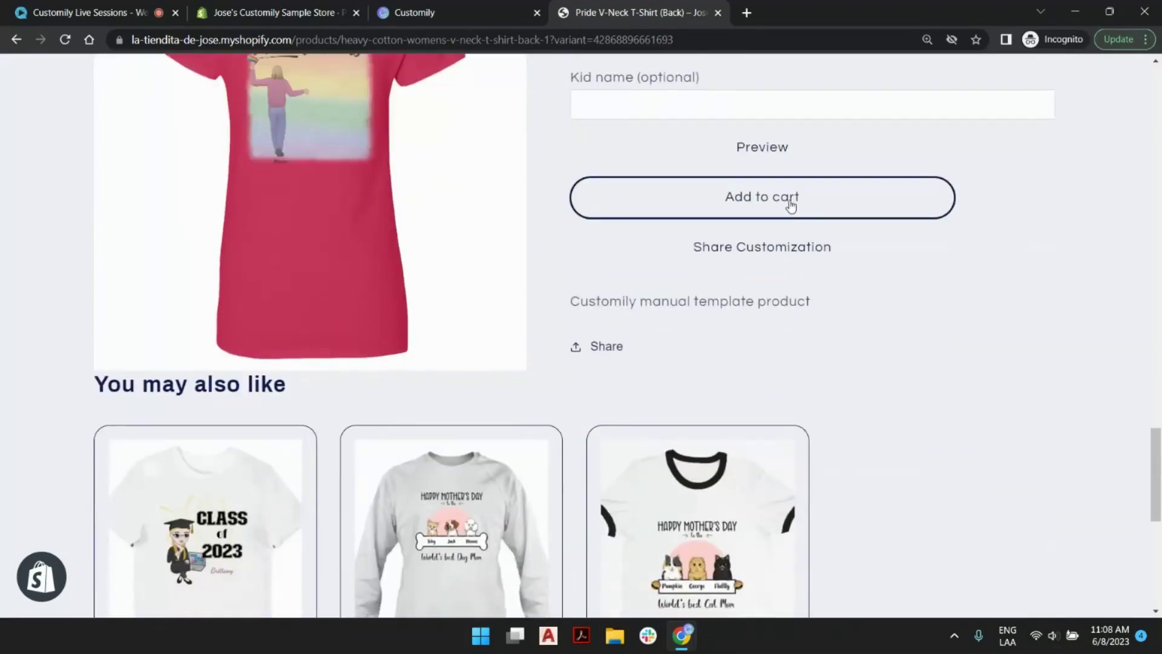
{"action": "scroll", "coordinate": [789, 230], "scroll_direction": "up", "scroll_amount": 20}
{"action": "scroll", "coordinate": [878, 292], "scroll_direction": "up", "scroll_amount": 6}
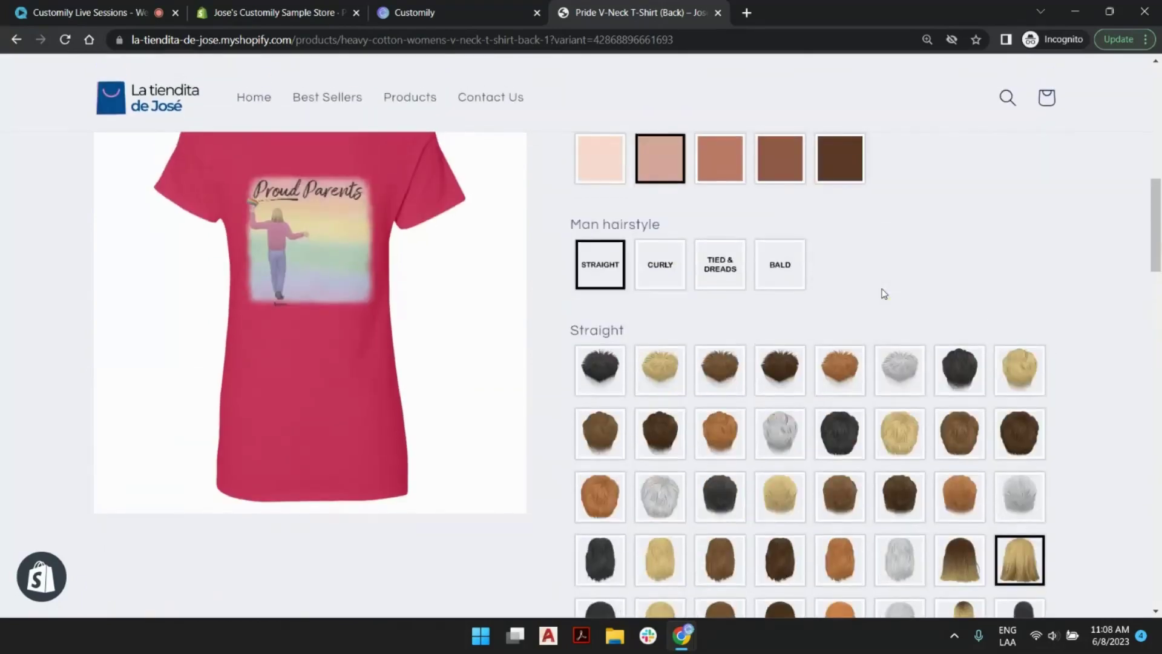
{"action": "scroll", "coordinate": [884, 294], "scroll_direction": "up", "scroll_amount": 10}
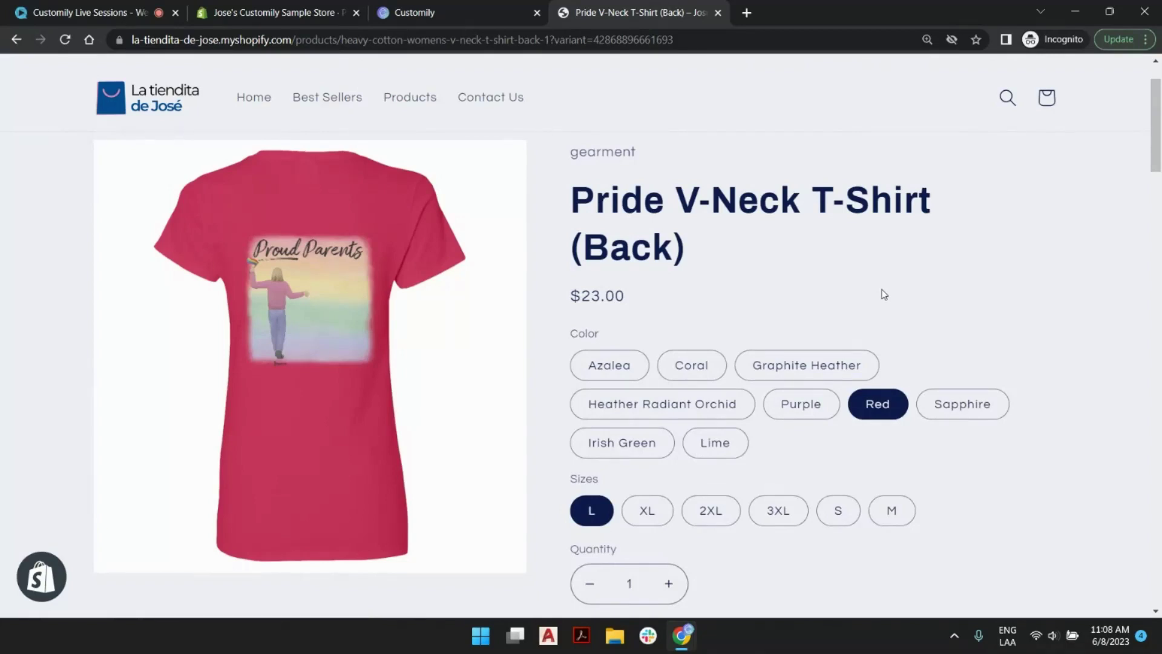
{"action": "scroll", "coordinate": [884, 295], "scroll_direction": "down", "scroll_amount": 2}
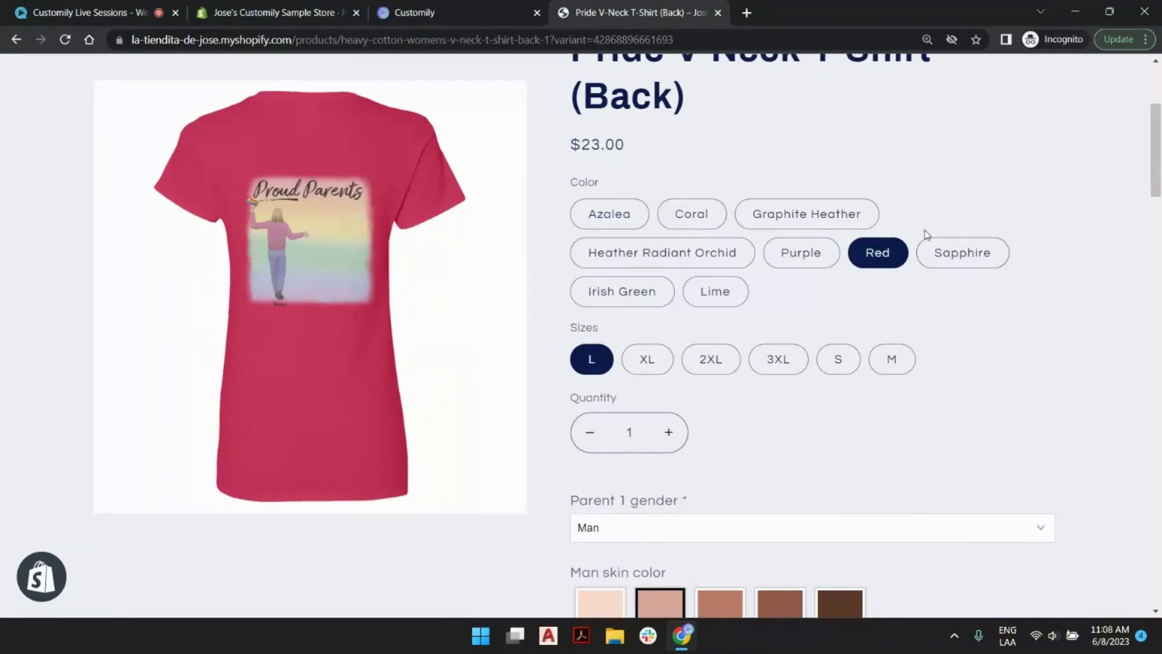
{"action": "scroll", "coordinate": [896, 253], "scroll_direction": "down", "scroll_amount": 3}
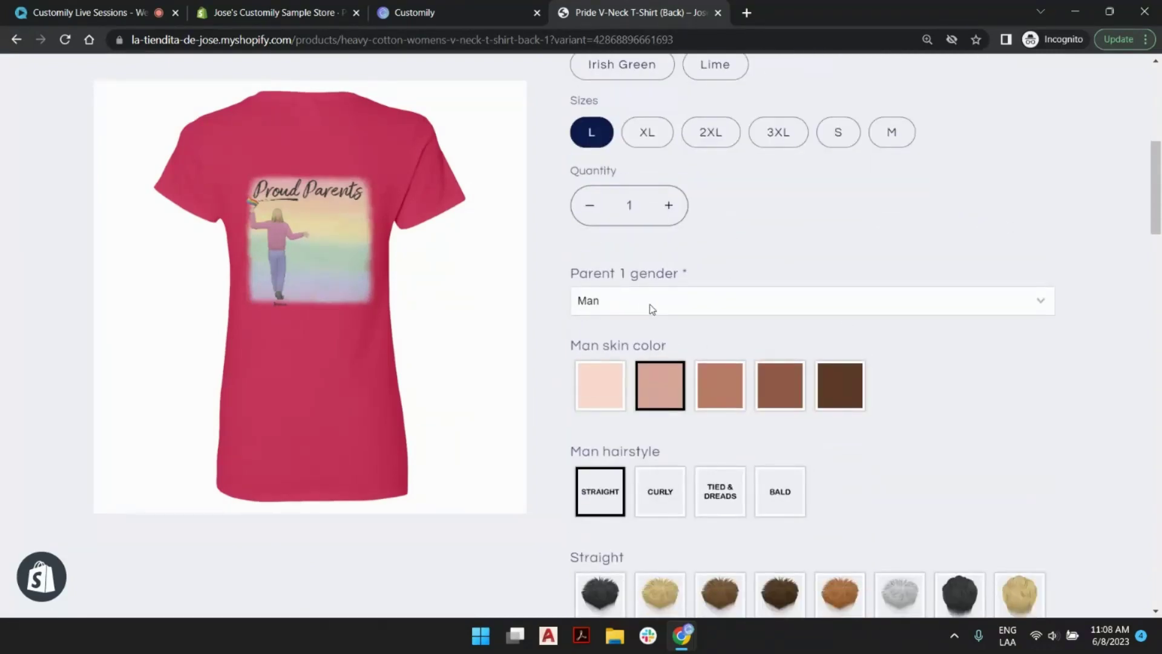
{"action": "scroll", "coordinate": [648, 303], "scroll_direction": "down", "scroll_amount": 2}
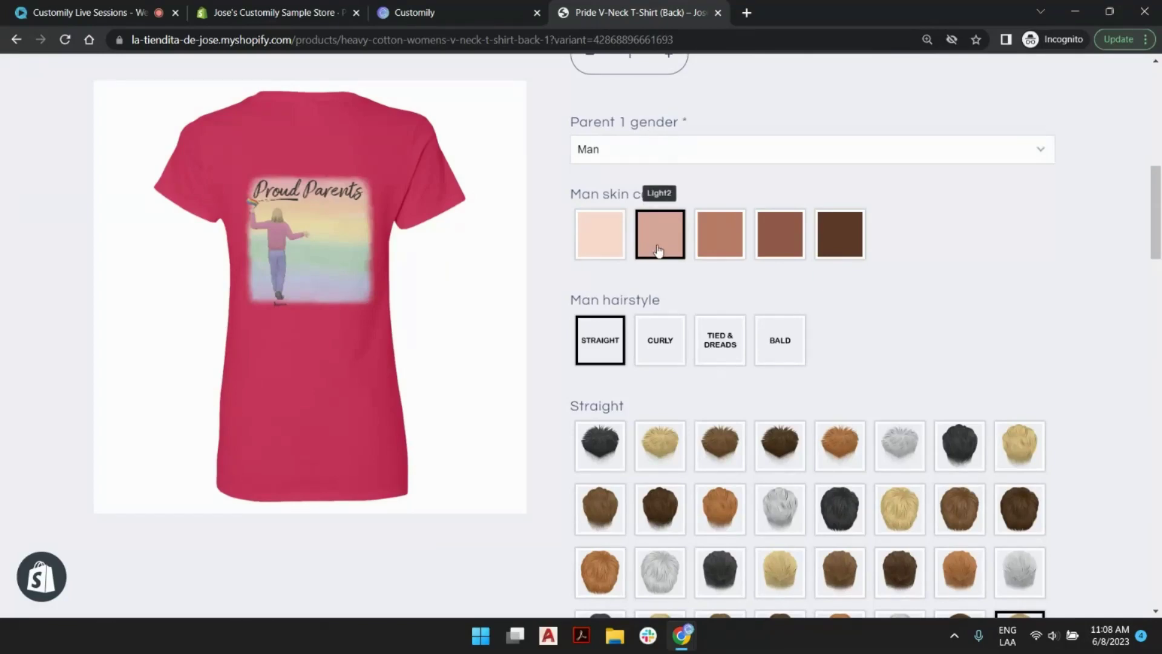
{"action": "scroll", "coordinate": [807, 469], "scroll_direction": "down", "scroll_amount": 4}
{"action": "scroll", "coordinate": [1119, 298], "scroll_direction": "up", "scroll_amount": 2}
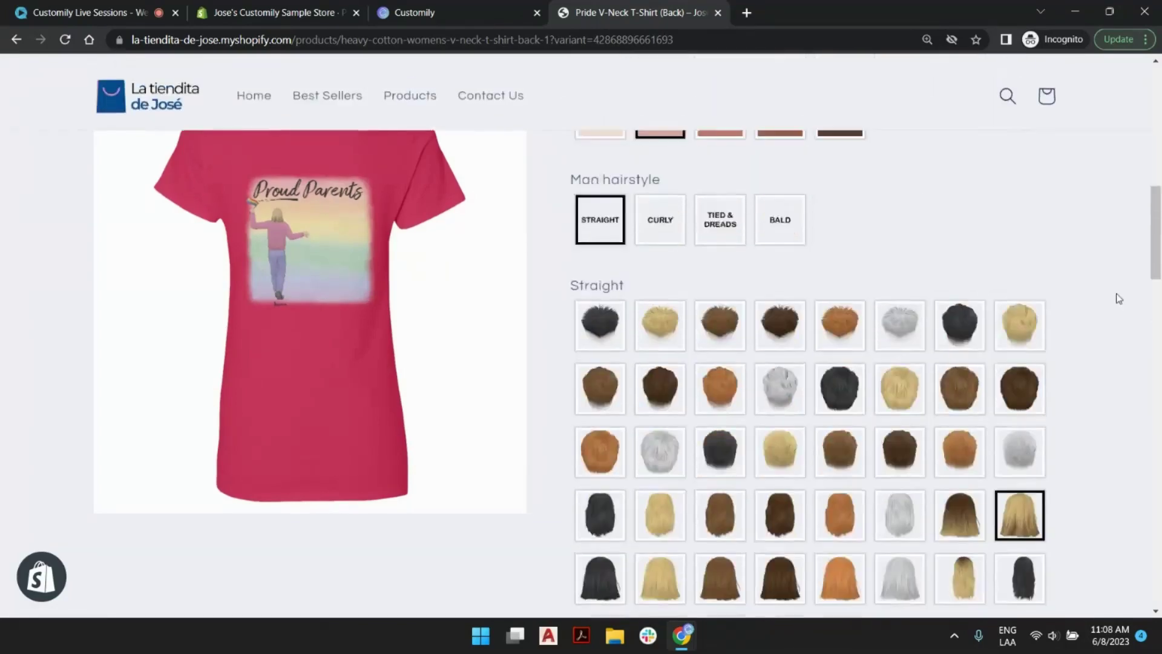
{"action": "scroll", "coordinate": [1118, 299], "scroll_direction": "up", "scroll_amount": 5}
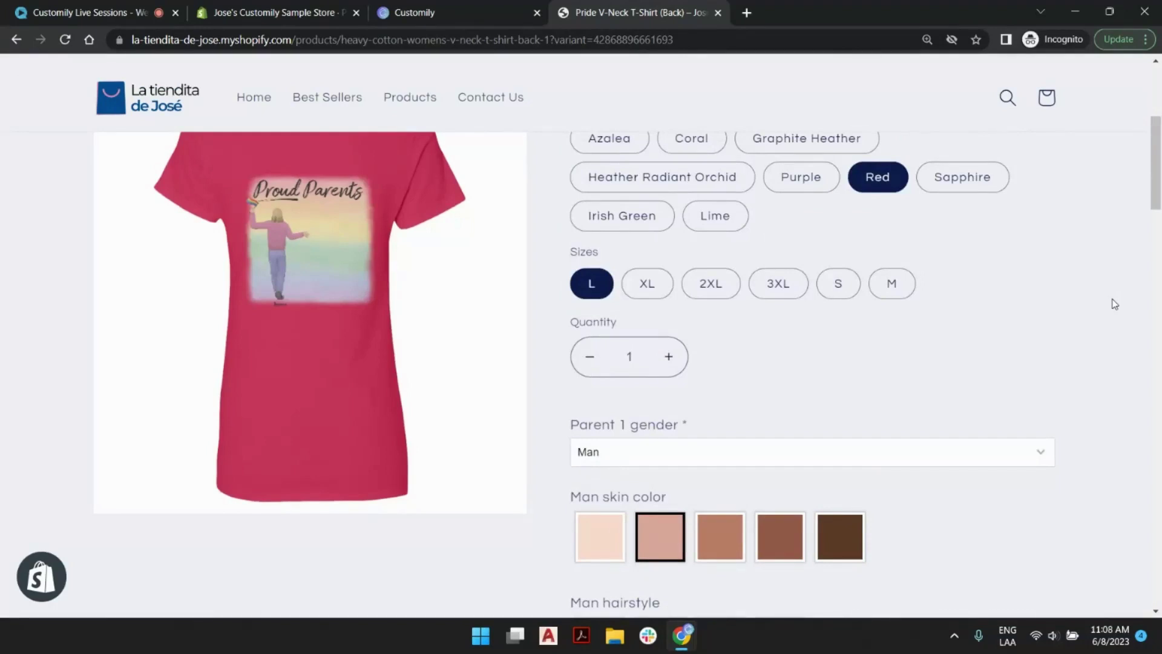
{"action": "scroll", "coordinate": [1115, 303], "scroll_direction": "up", "scroll_amount": 5}
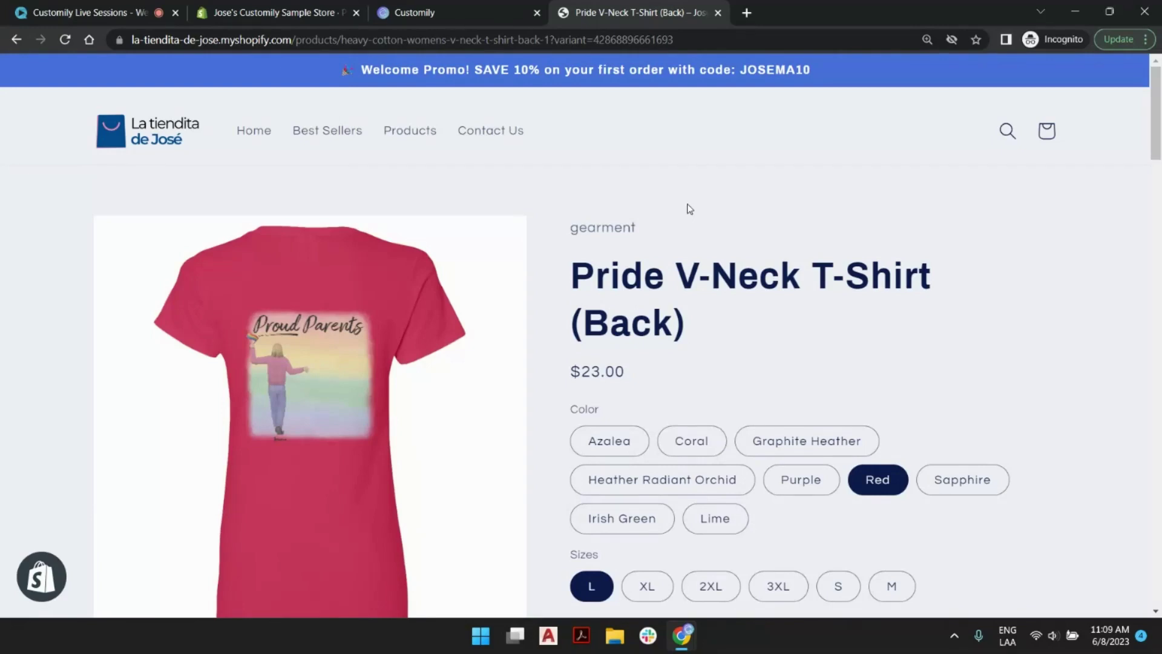
{"action": "scroll", "coordinate": [708, 235], "scroll_direction": "down", "scroll_amount": 3}
{"action": "scroll", "coordinate": [710, 235], "scroll_direction": "down", "scroll_amount": 15}
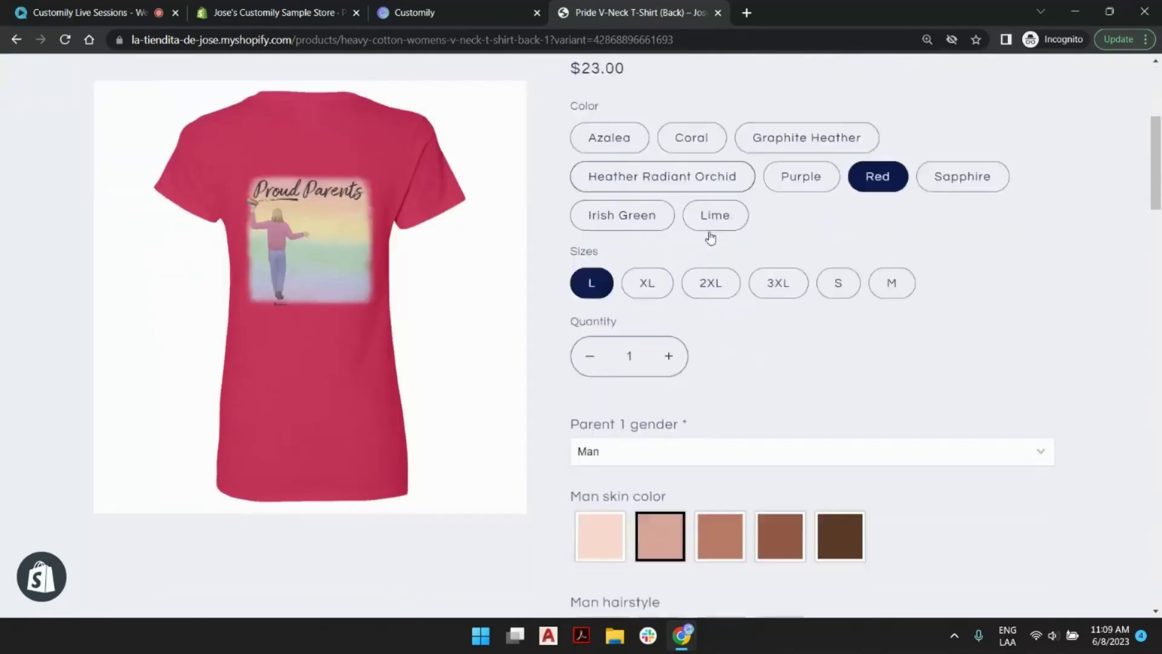
{"action": "scroll", "coordinate": [738, 287], "scroll_direction": "down", "scroll_amount": 6}
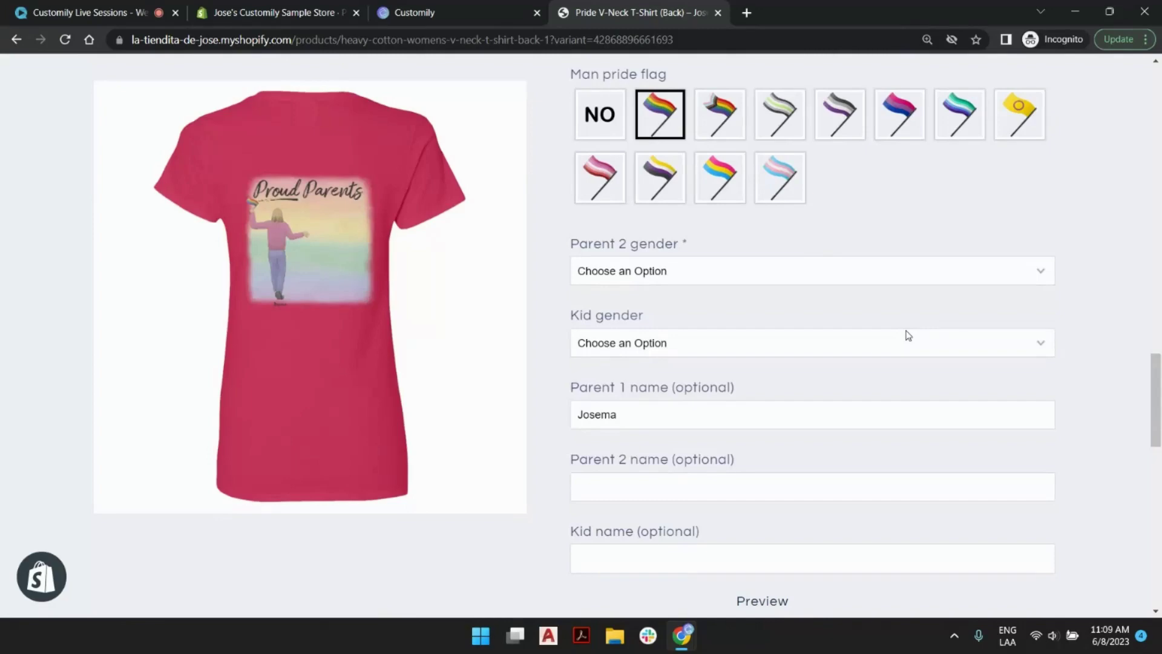
{"action": "scroll", "coordinate": [908, 336], "scroll_direction": "up", "scroll_amount": 4}
{"action": "scroll", "coordinate": [907, 336], "scroll_direction": "up", "scroll_amount": 7}
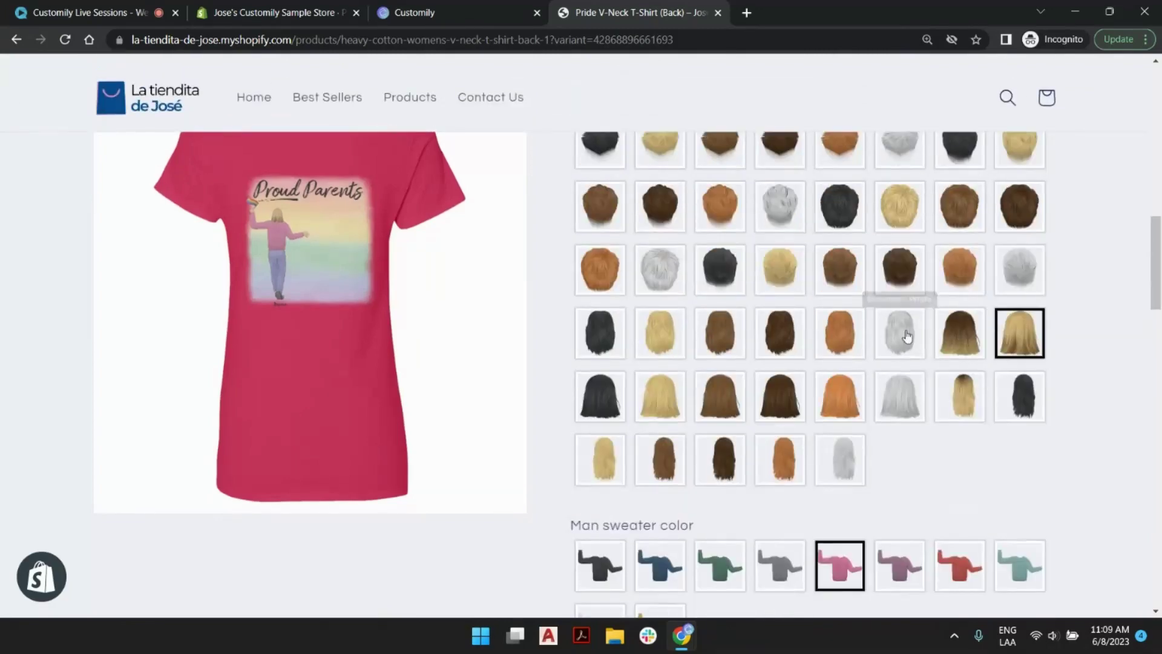
{"action": "scroll", "coordinate": [908, 336], "scroll_direction": "up", "scroll_amount": 12}
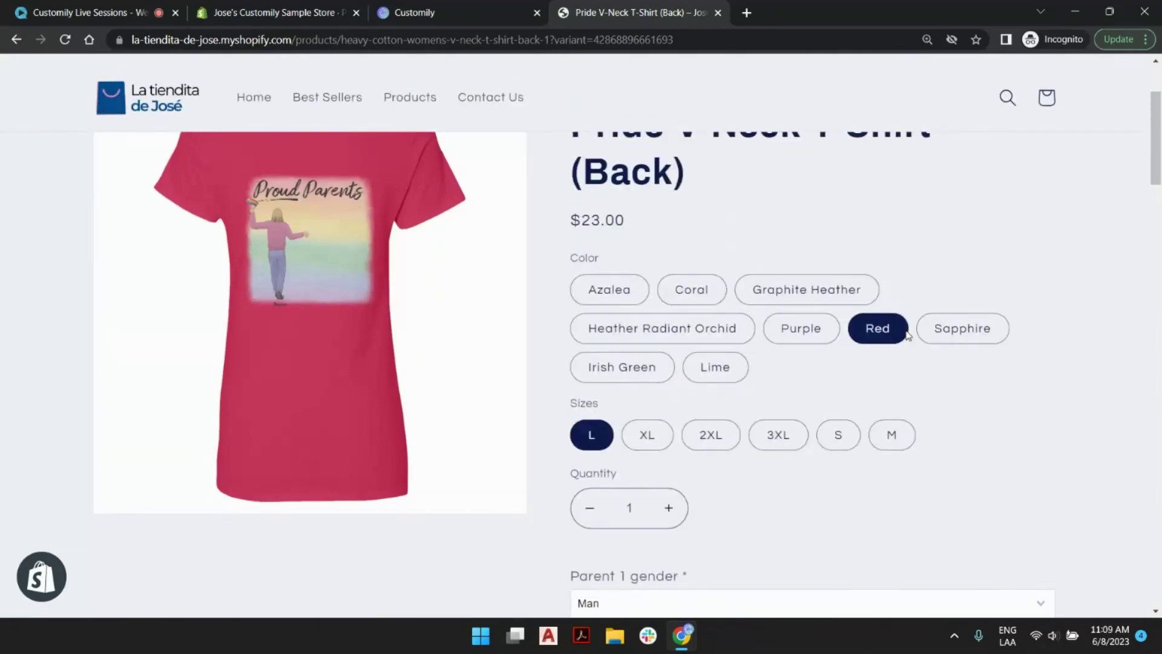
Step: Review the shirt preview on the product page alongside the color, size, gender, skin color and hairstyle options
{"action": "scroll", "coordinate": [908, 336], "scroll_direction": "up", "scroll_amount": 3}
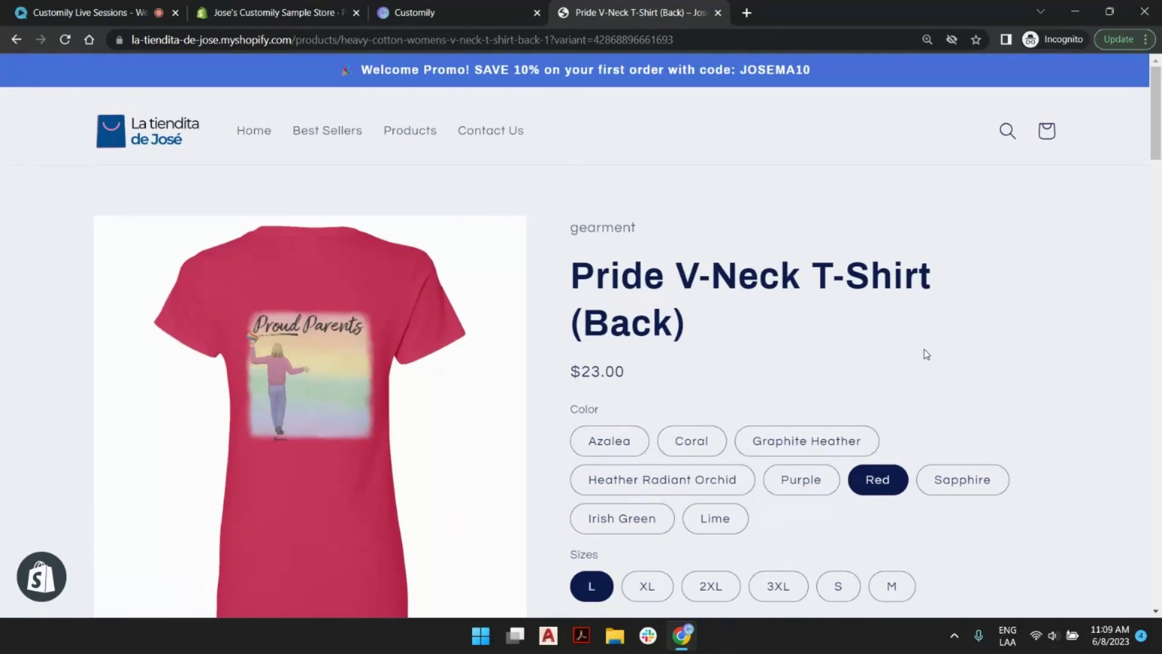
{"action": "scroll", "coordinate": [896, 363], "scroll_direction": "down", "scroll_amount": 4}
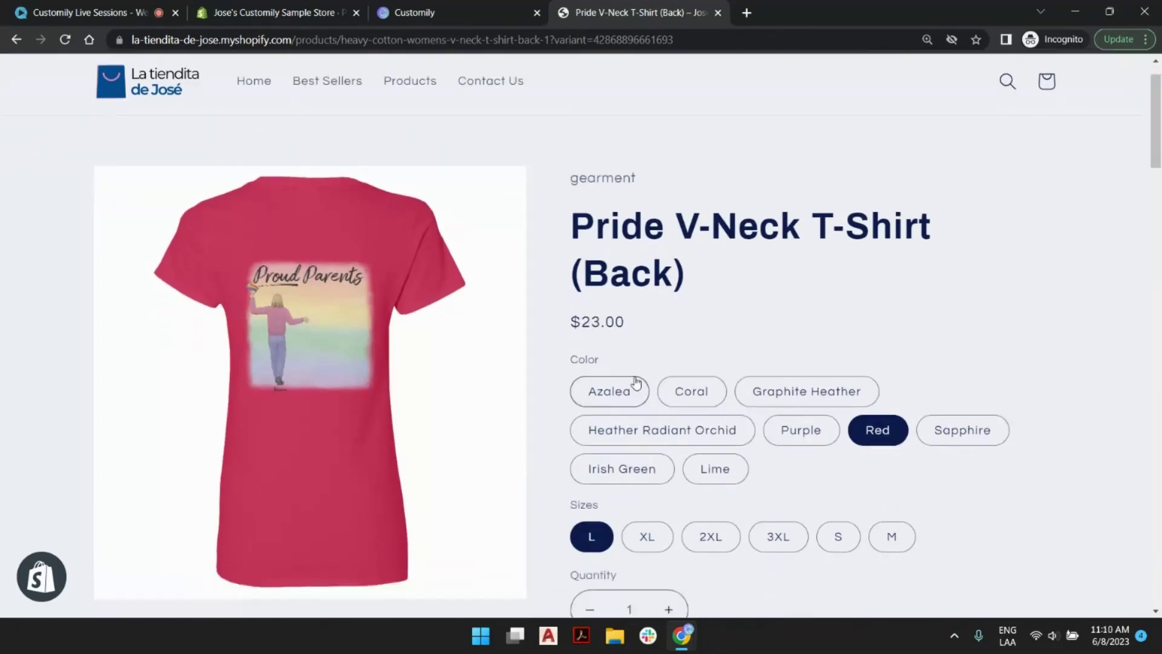
{"action": "scroll", "coordinate": [511, 200], "scroll_direction": "up", "scroll_amount": 4}
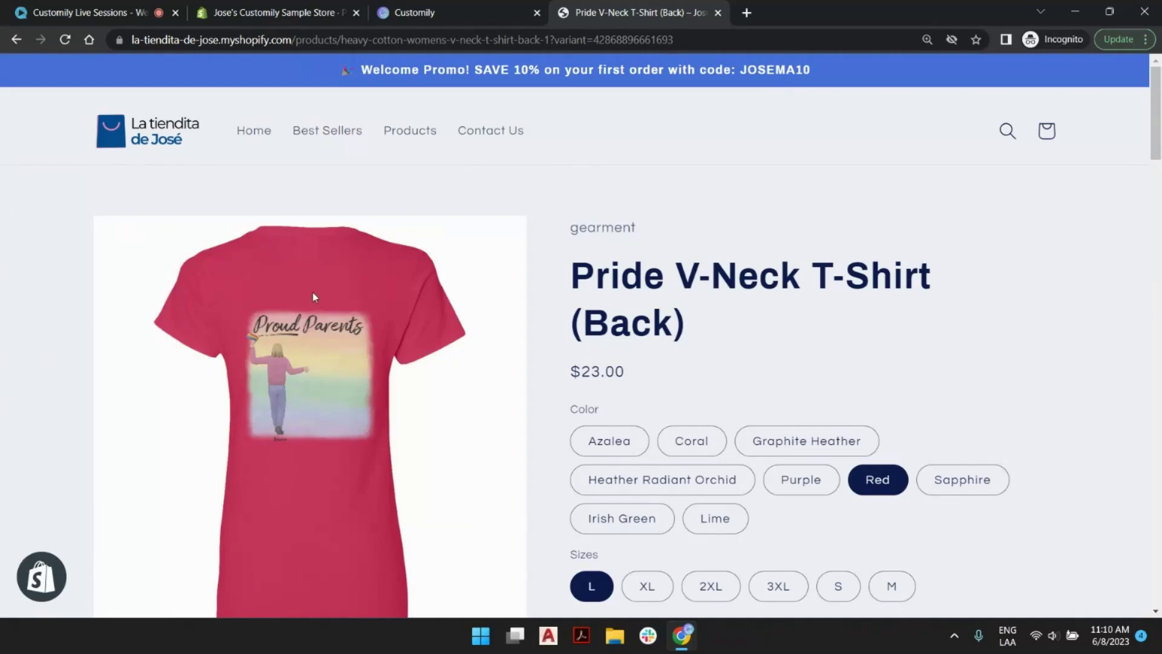
{"action": "scroll", "coordinate": [313, 296], "scroll_direction": "down", "scroll_amount": 3}
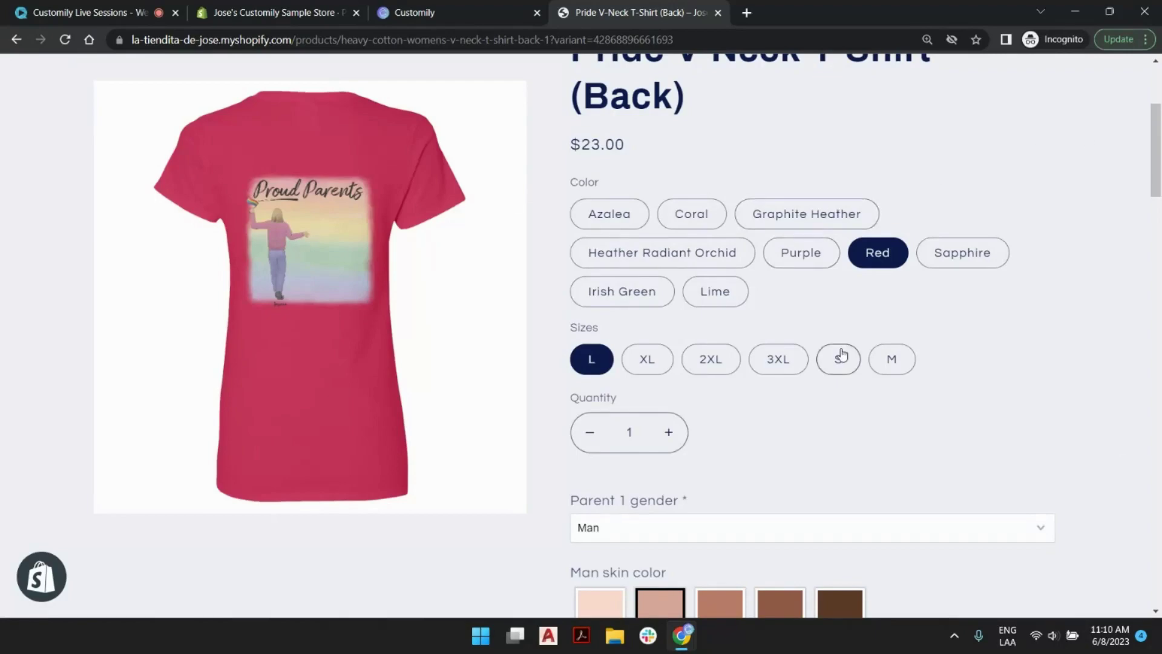
{"action": "scroll", "coordinate": [842, 356], "scroll_direction": "down", "scroll_amount": 8}
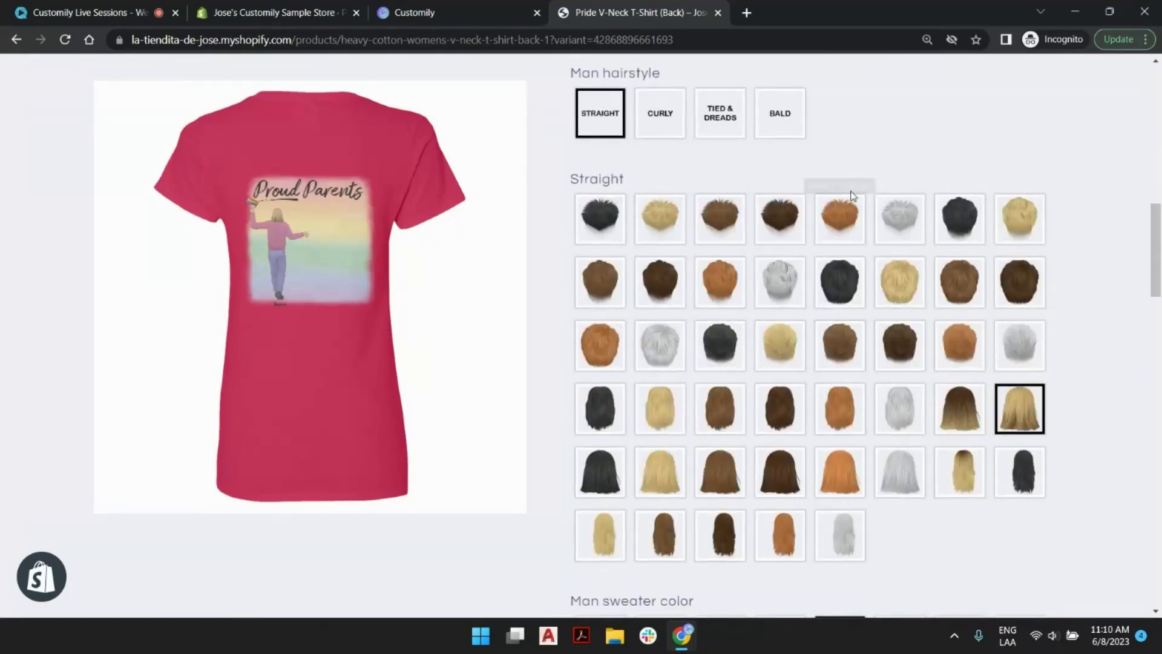
{"action": "scroll", "coordinate": [866, 306], "scroll_direction": "up", "scroll_amount": 4}
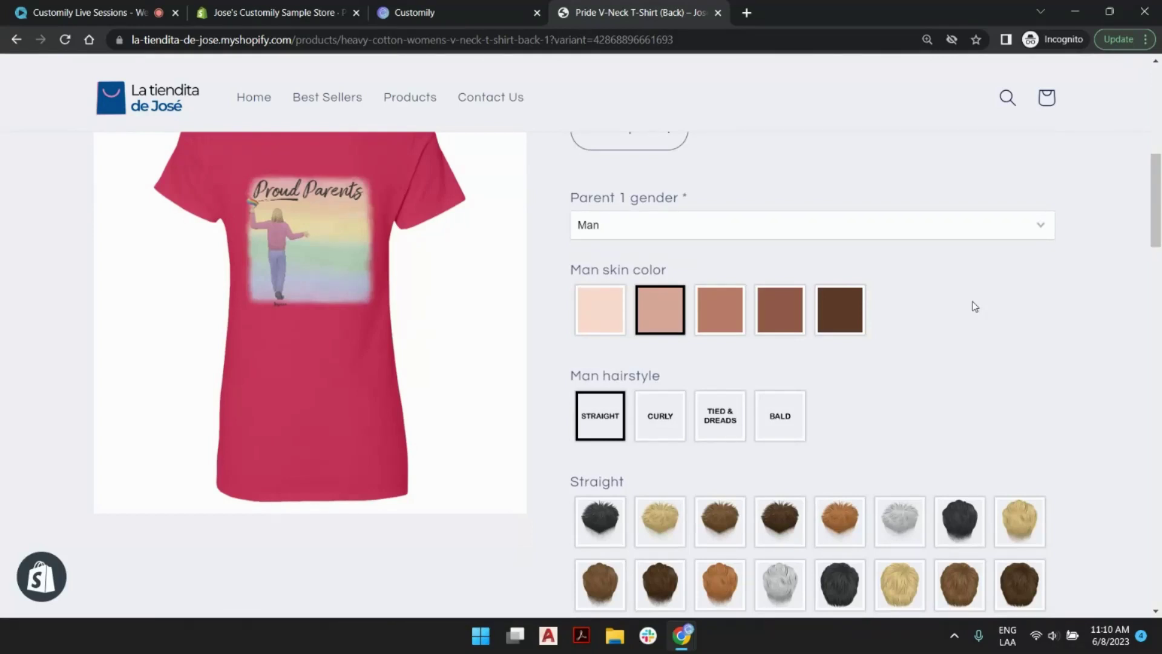
{"action": "scroll", "coordinate": [975, 306], "scroll_direction": "up", "scroll_amount": 6}
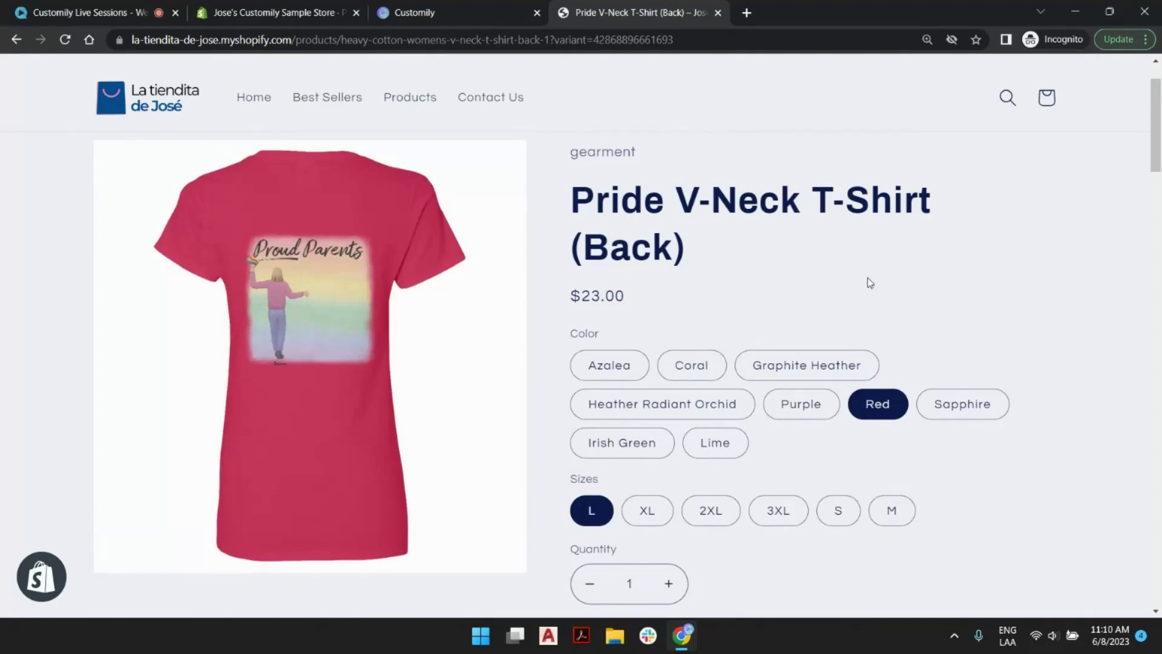
{"action": "scroll", "coordinate": [921, 266], "scroll_direction": "down", "scroll_amount": 12}
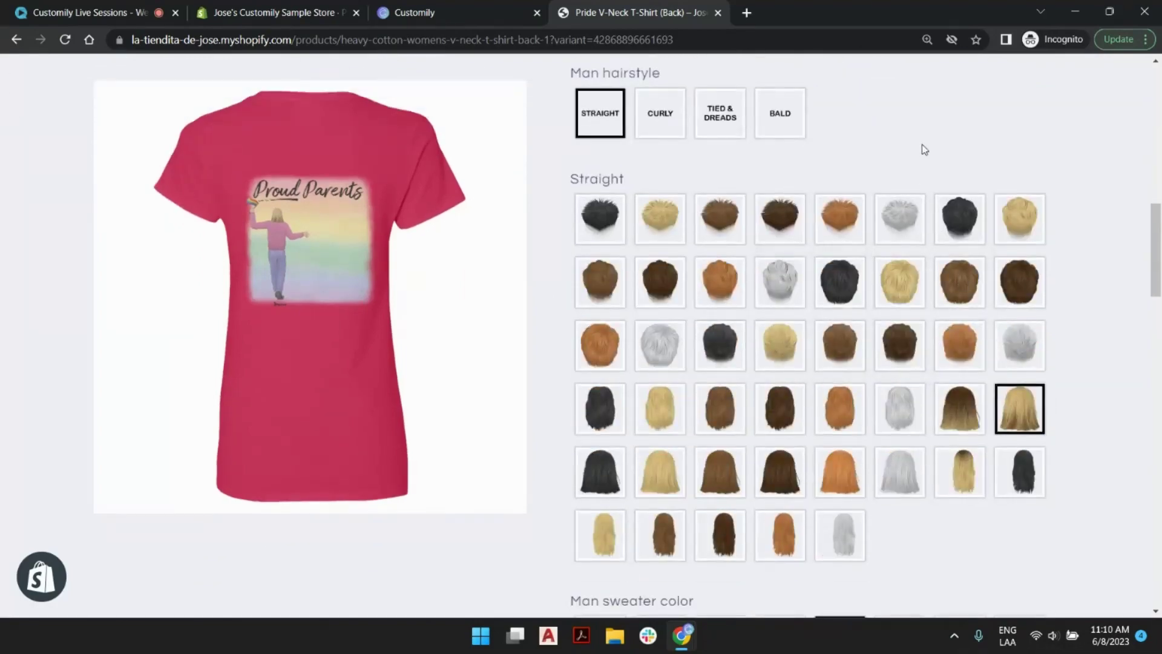
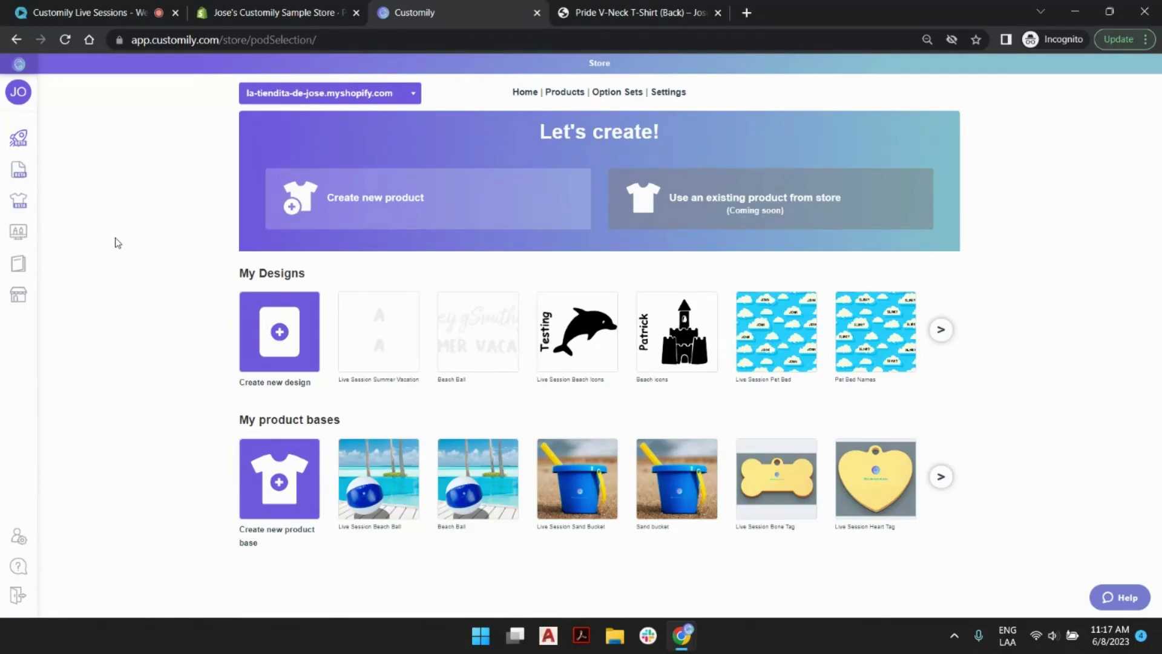
Step: Start creating a new product in Customily and look through the available print providers up to CustomCat
{"action": "mouse_move", "coordinate": [3, 408]}
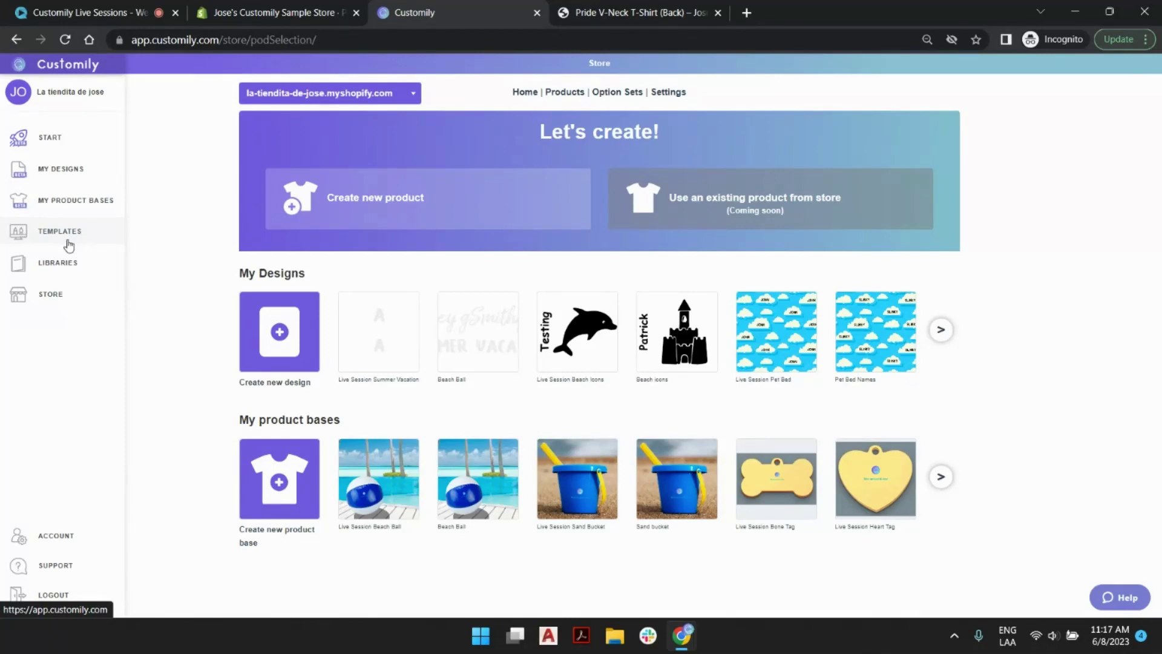
{"action": "left_click", "coordinate": [583, 8]}
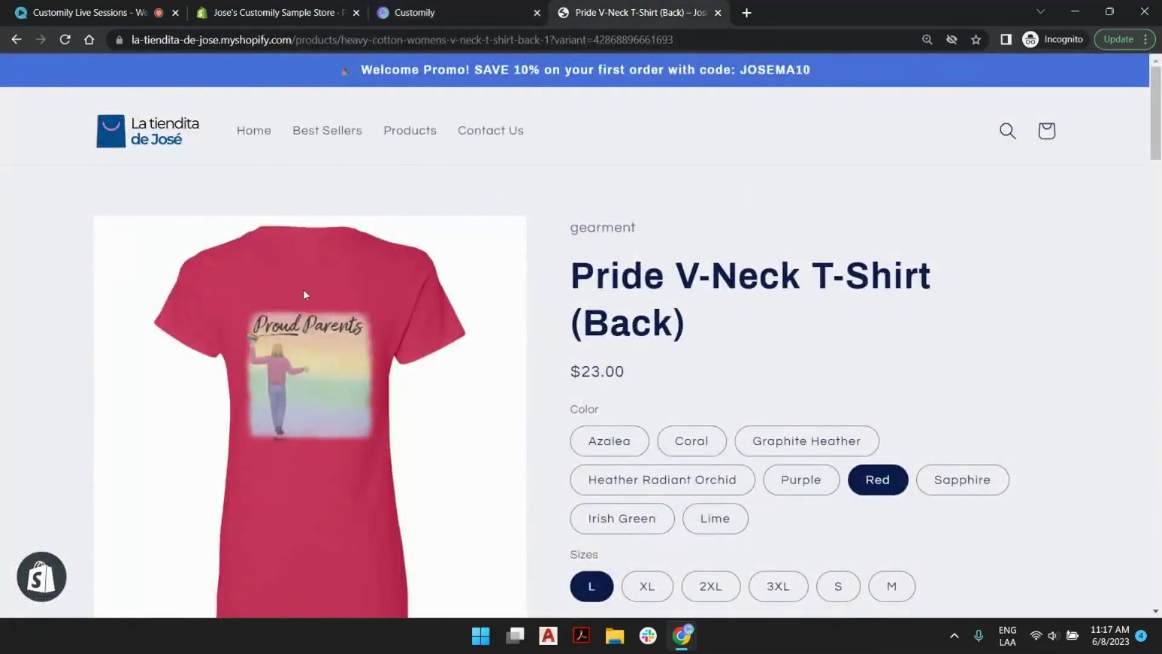
{"action": "left_click", "coordinate": [476, 6]}
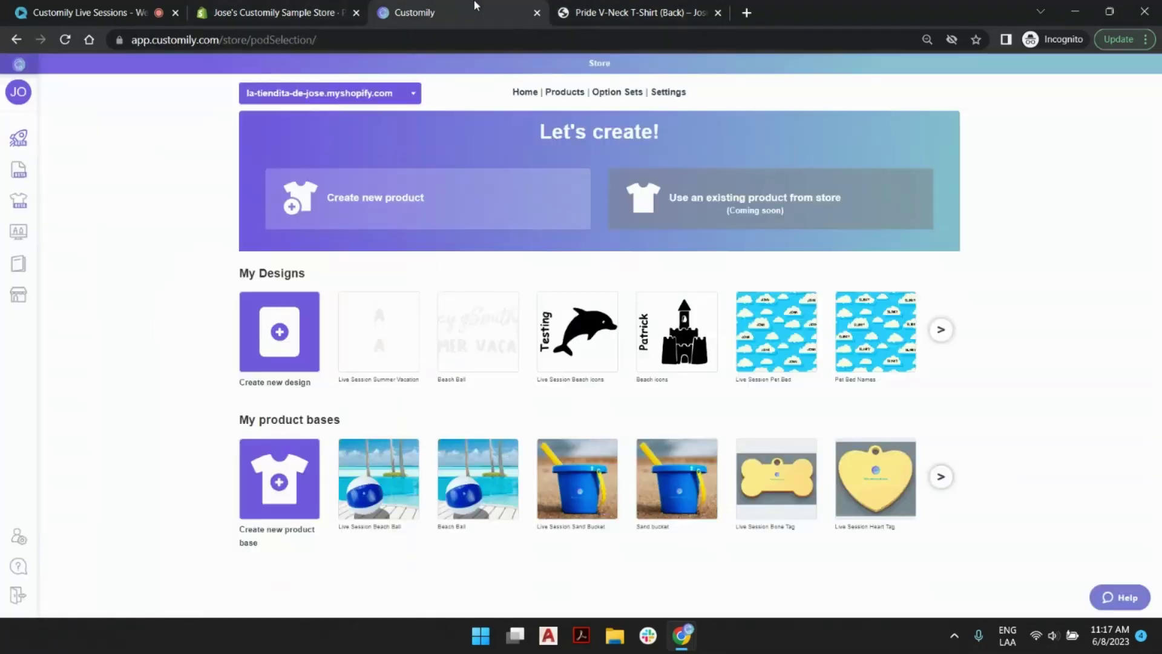
{"action": "mouse_move", "coordinate": [35, 264]}
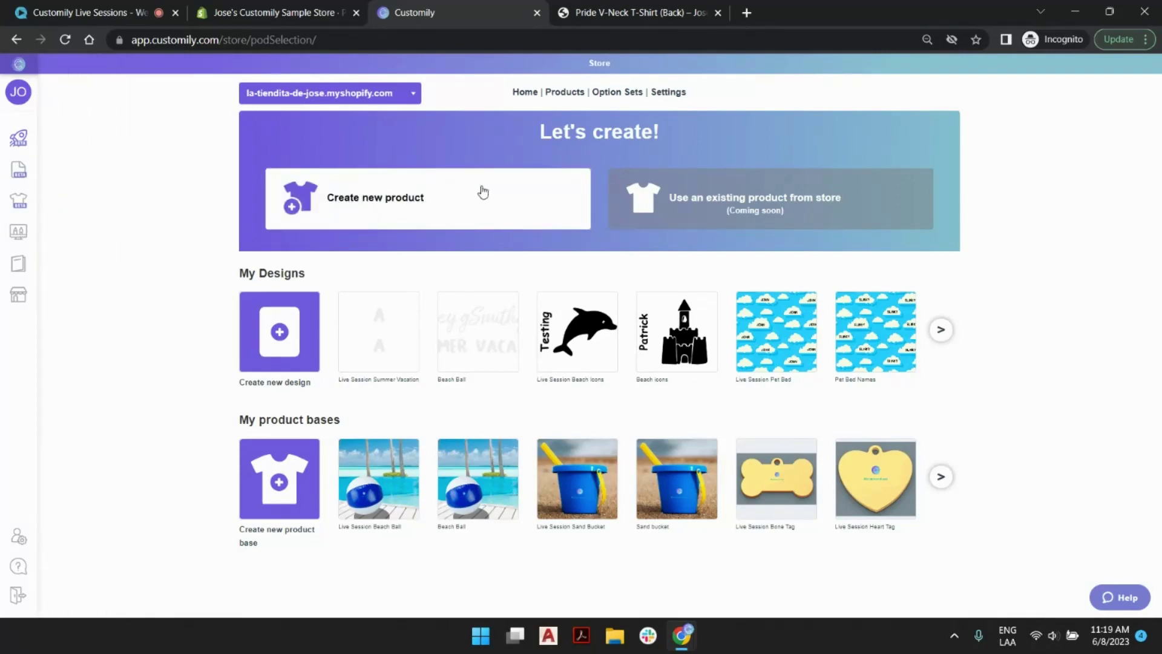
{"action": "left_click", "coordinate": [522, 194]}
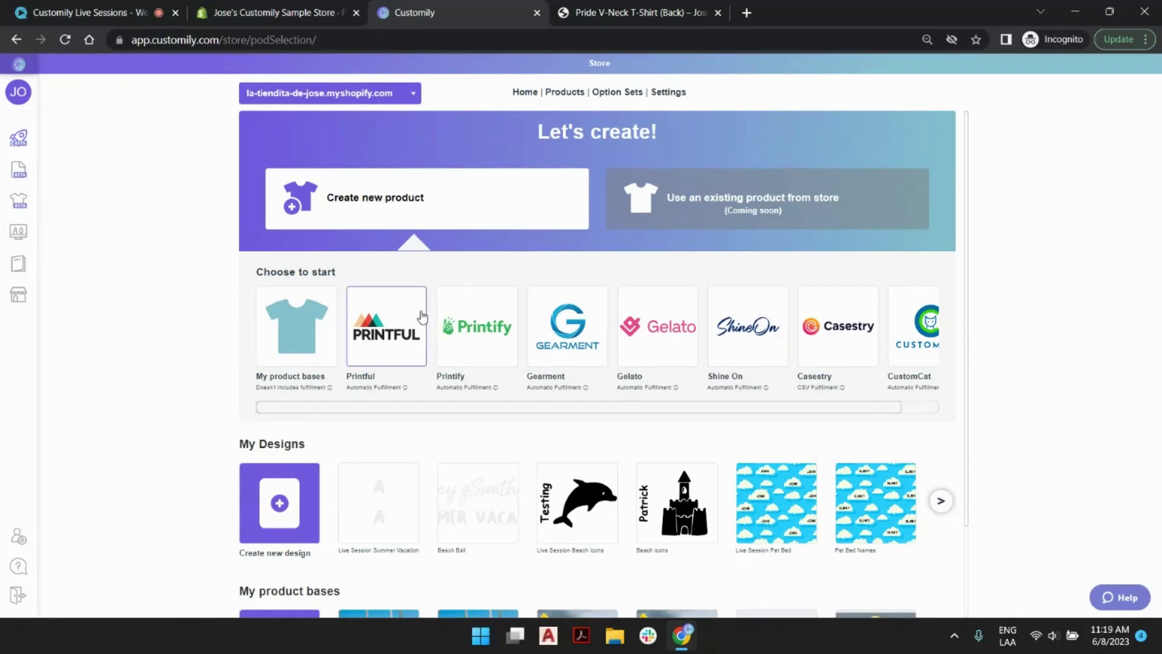
{"action": "left_click_drag", "start_coordinate": [446, 410], "coordinate": [661, 410]}
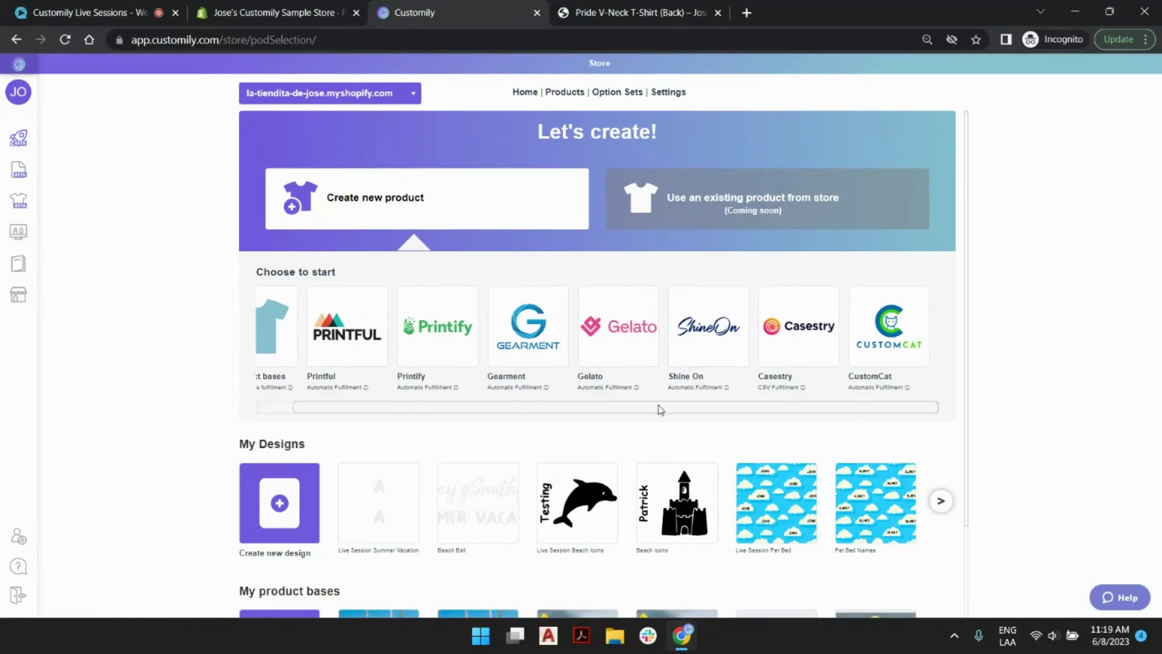
{"action": "left_click_drag", "start_coordinate": [471, 412], "coordinate": [389, 407]}
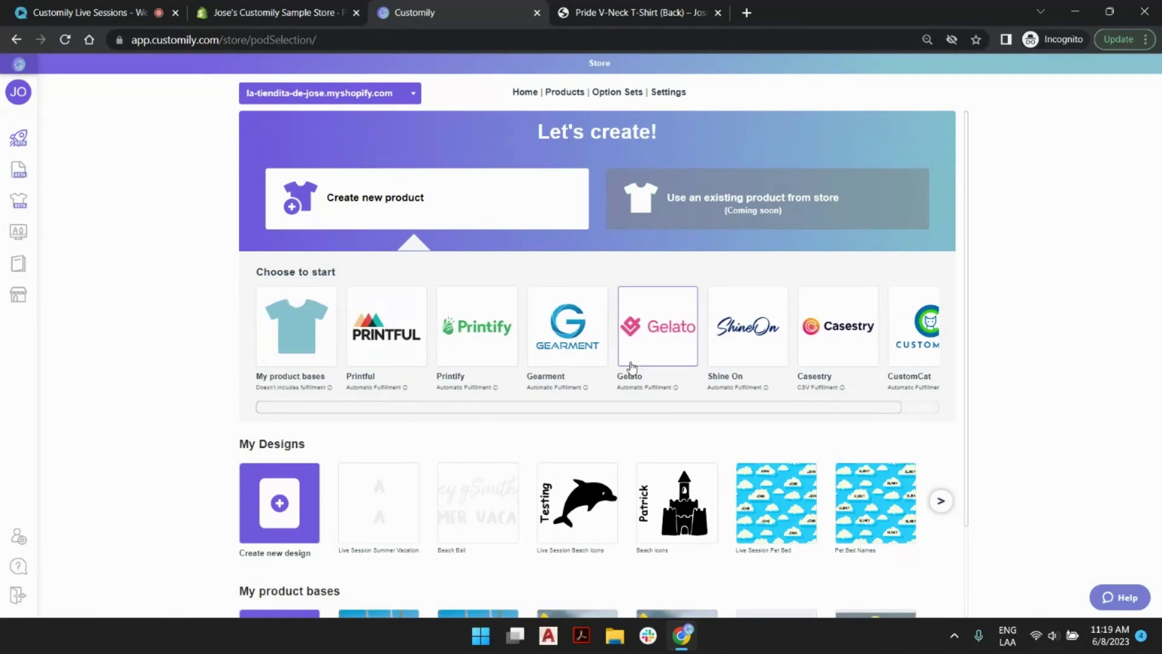
{"action": "left_click_drag", "start_coordinate": [881, 409], "coordinate": [910, 410]}
{"action": "mouse_move", "coordinate": [320, 395]}
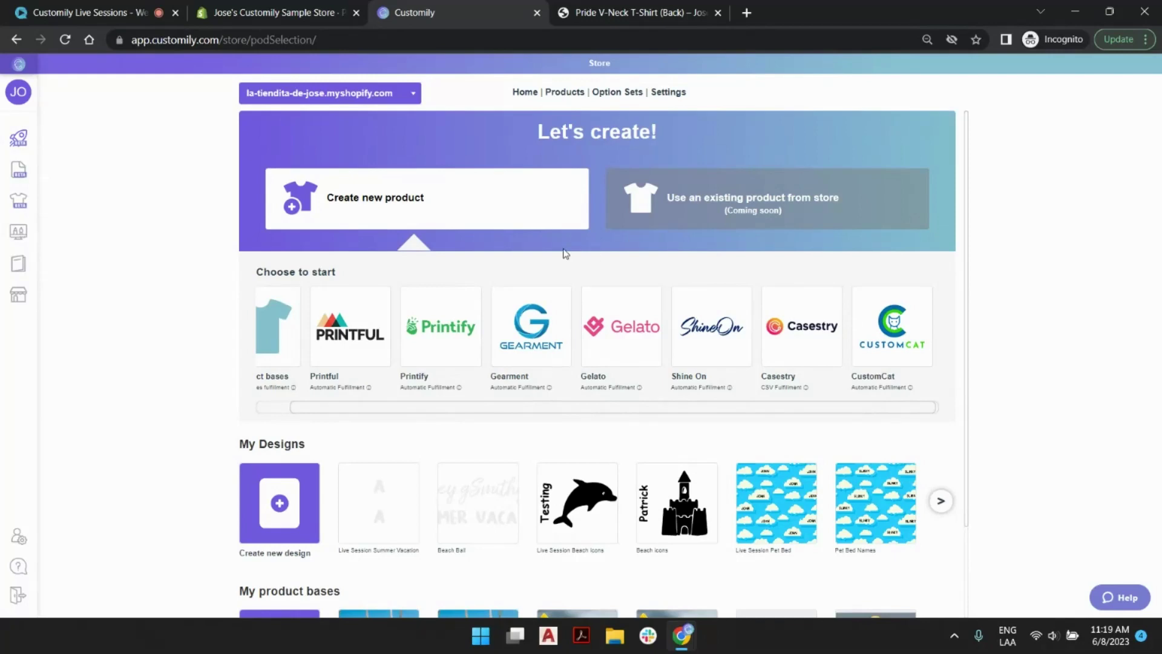
Step: Check the example shirt's page in the store, and choose Gearment as the new product's provider in Customily
{"action": "left_click", "coordinate": [681, 7]}
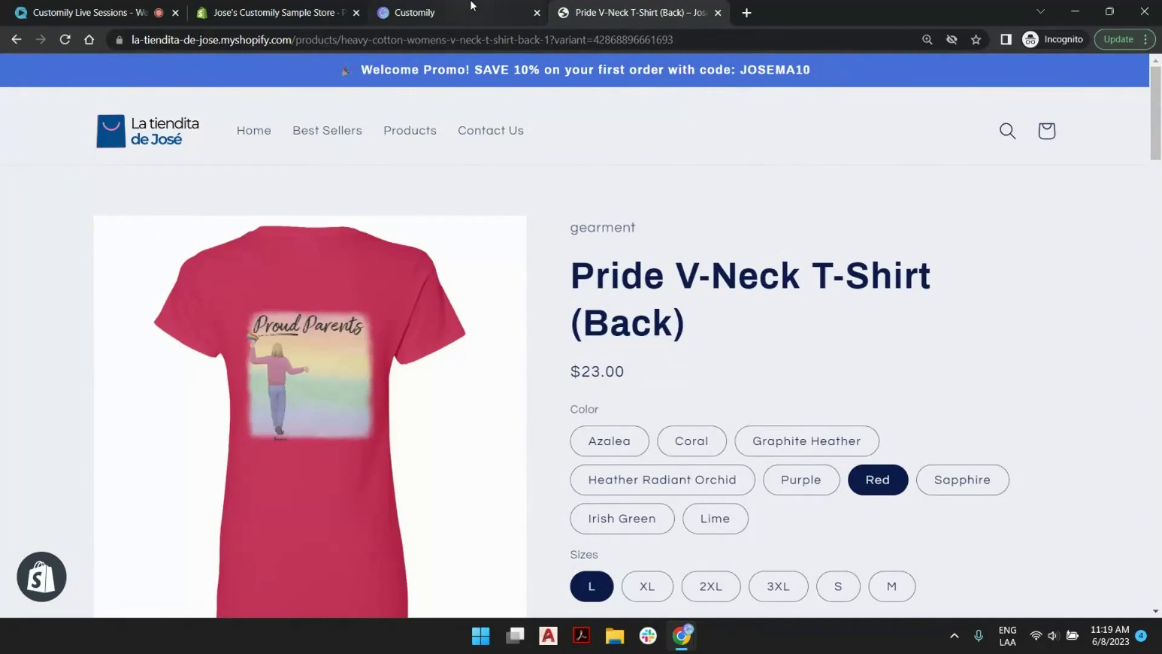
{"action": "mouse_move", "coordinate": [477, 6]}
{"action": "left_click", "coordinate": [440, 9]}
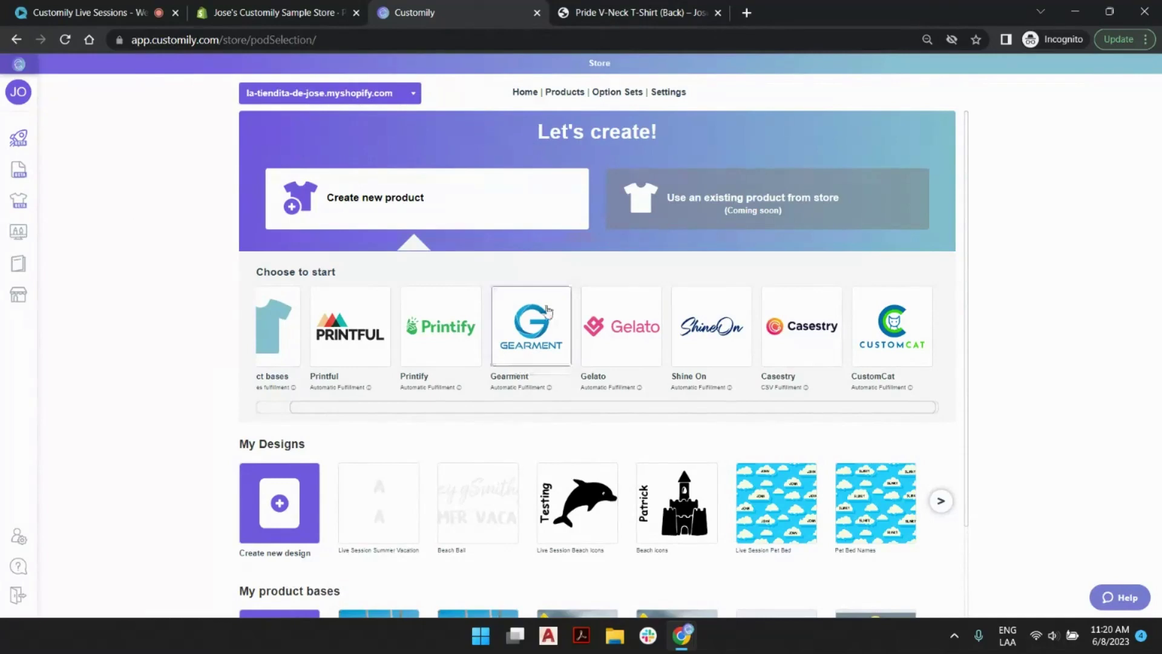
{"action": "left_click", "coordinate": [540, 315]}
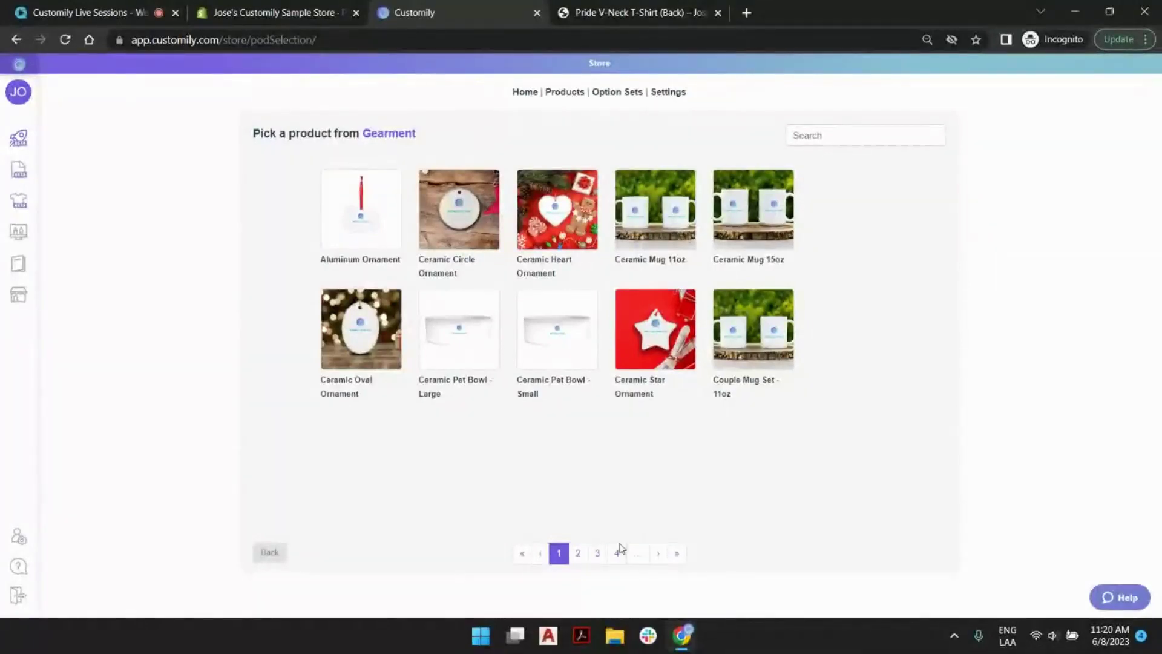
Step: Browse the Gearment catalog and pick the Heavy Cotton Women's V-Neck T-Shirt (Back)
{"action": "left_click", "coordinate": [580, 557]}
{"action": "left_click", "coordinate": [597, 556]}
{"action": "left_click", "coordinate": [617, 558]}
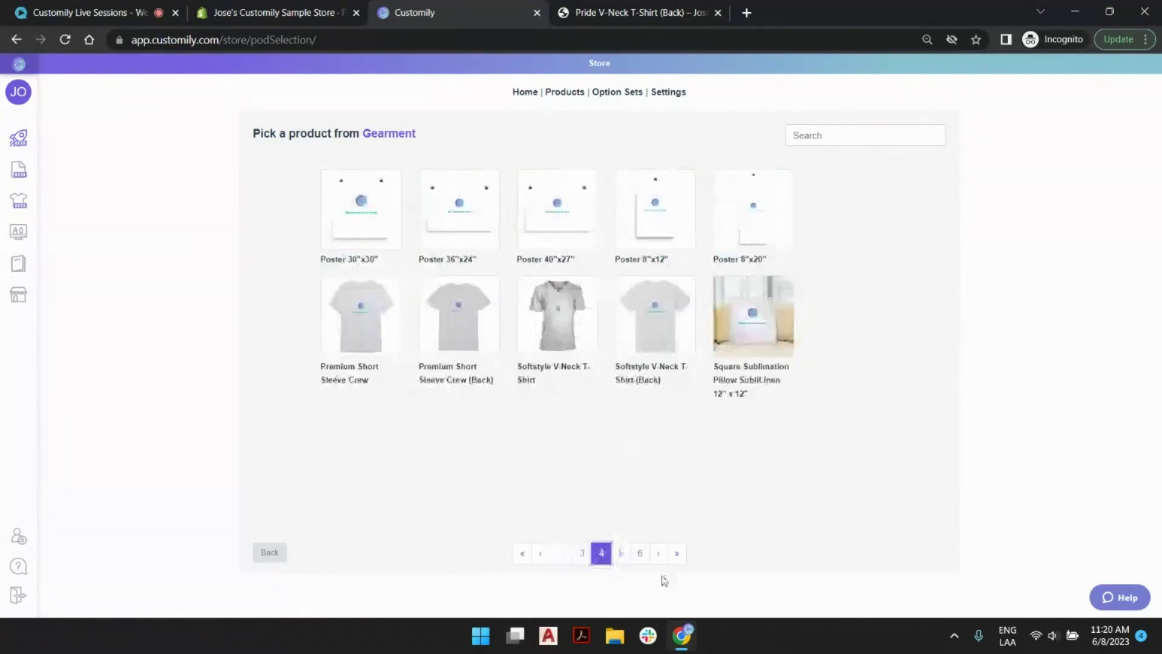
{"action": "left_click", "coordinate": [640, 553]}
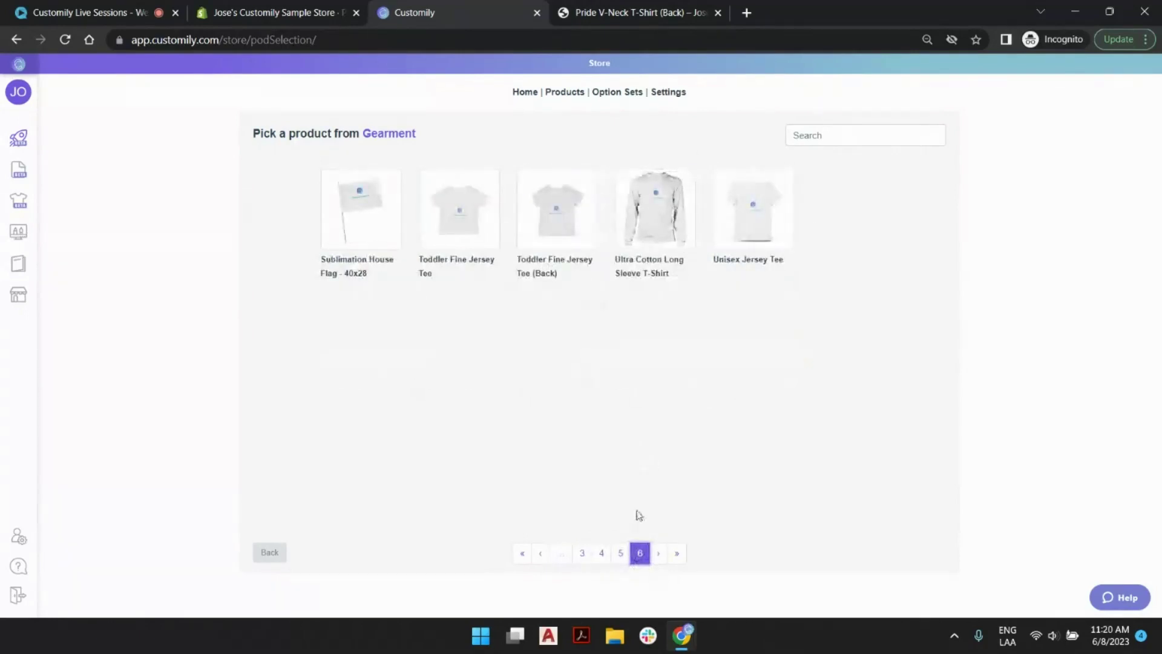
{"action": "left_click", "coordinate": [619, 555]}
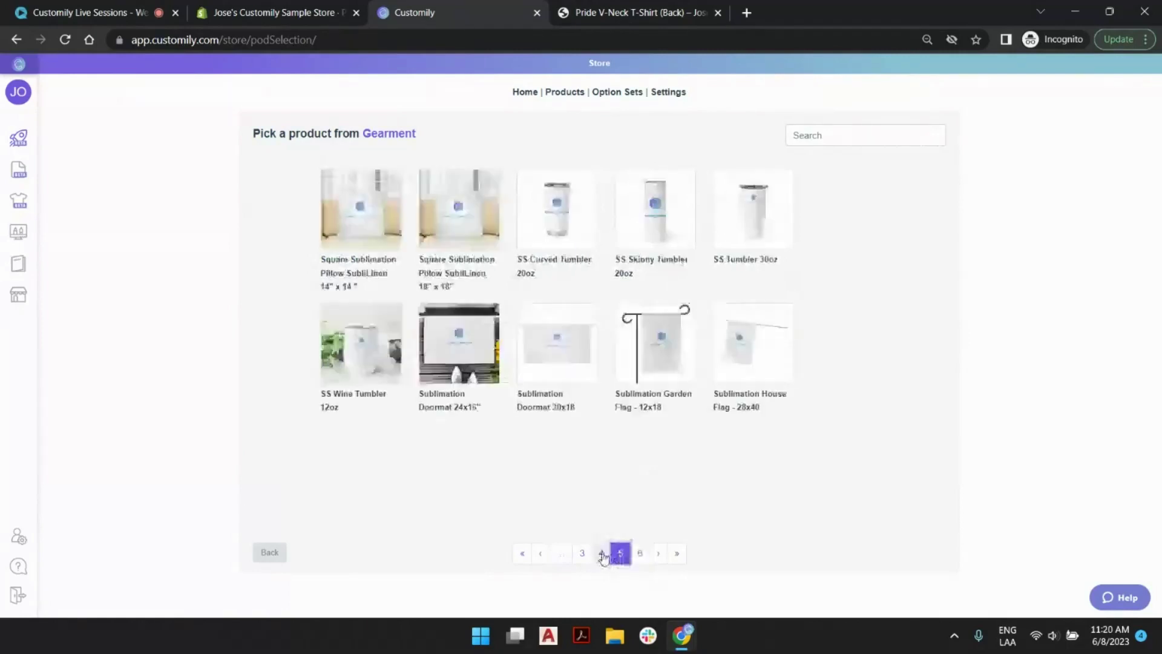
{"action": "left_click", "coordinate": [602, 555]}
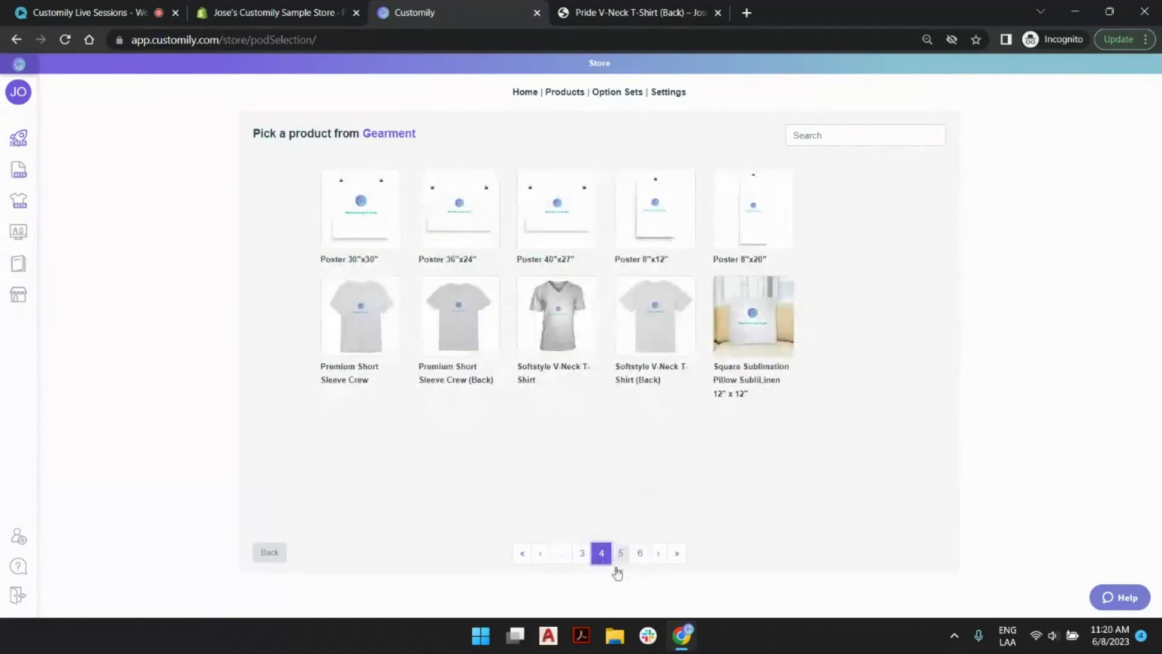
{"action": "left_click", "coordinate": [582, 553]}
{"action": "left_click", "coordinate": [576, 553]}
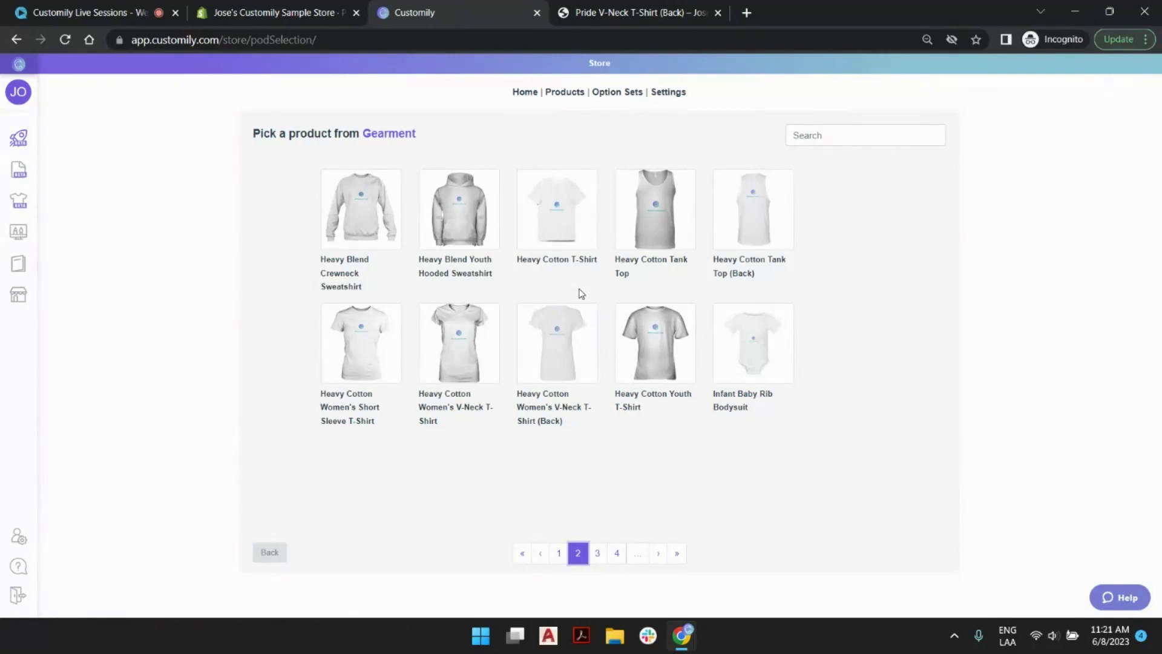
{"action": "left_click", "coordinate": [562, 327]}
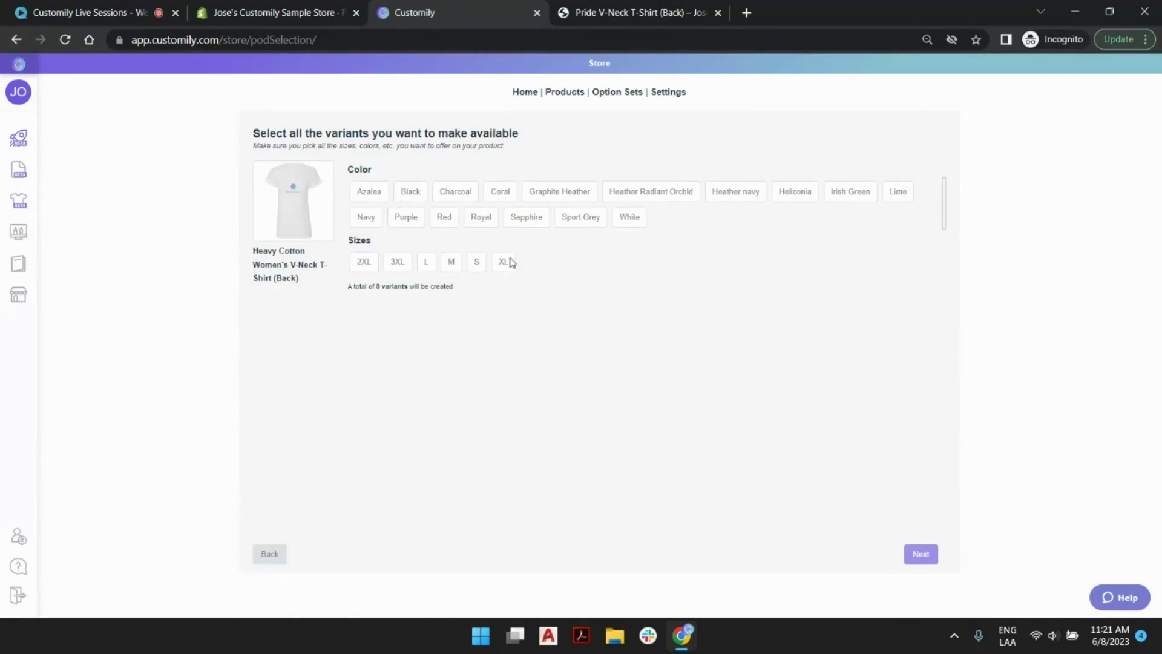
Step: Make the sizes 2XL, 3XL, L, M, S and XL available for the shirt
{"action": "left_click", "coordinate": [364, 266]}
{"action": "left_click", "coordinate": [397, 264]}
{"action": "left_click", "coordinate": [426, 263]}
{"action": "left_click", "coordinate": [451, 263]}
{"action": "left_click", "coordinate": [476, 263]}
{"action": "left_click", "coordinate": [493, 264]}
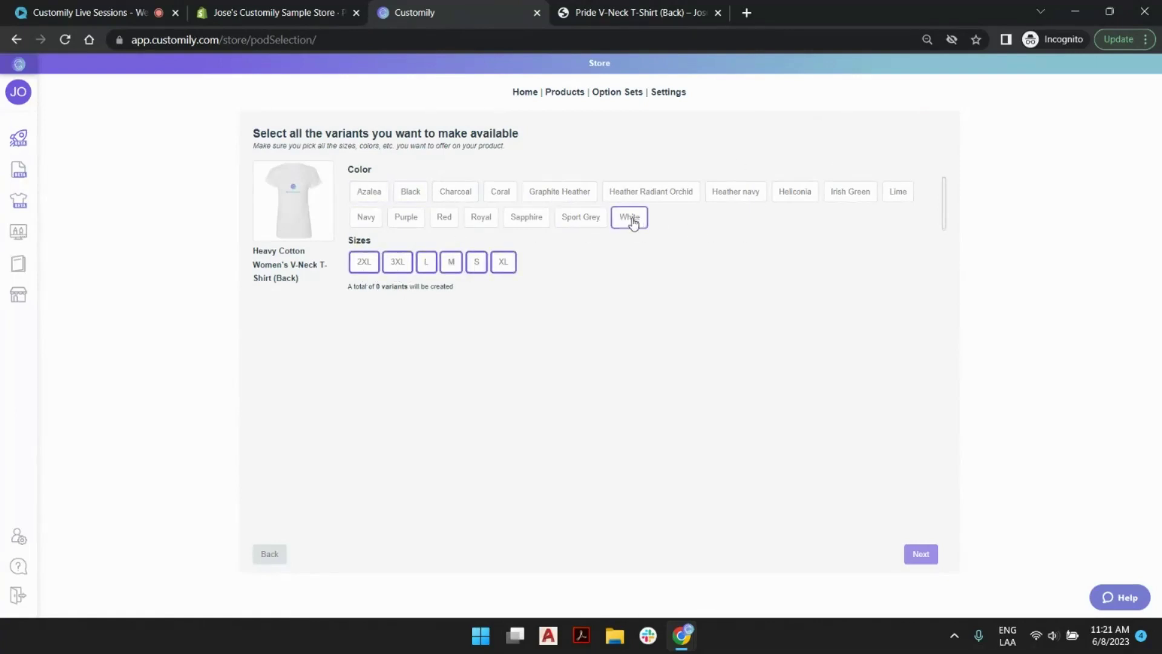
Step: Add the colors Sapphire, Red, Purple, Lime, Irish Green, Heather Radiant Orchid, Graphite Heather, Coral and Azalea, and continue to the design selection
{"action": "left_click", "coordinate": [528, 223]}
{"action": "left_click", "coordinate": [444, 219]}
{"action": "left_click", "coordinate": [405, 220]}
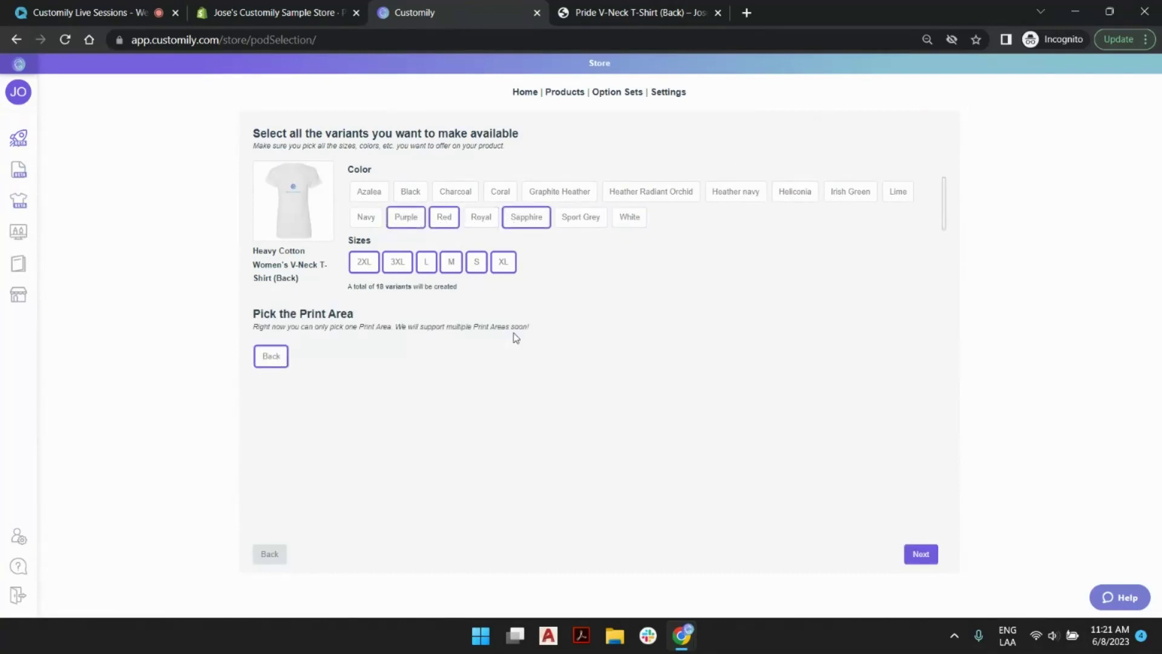
{"action": "left_click", "coordinate": [898, 197]}
{"action": "left_click", "coordinate": [847, 200]}
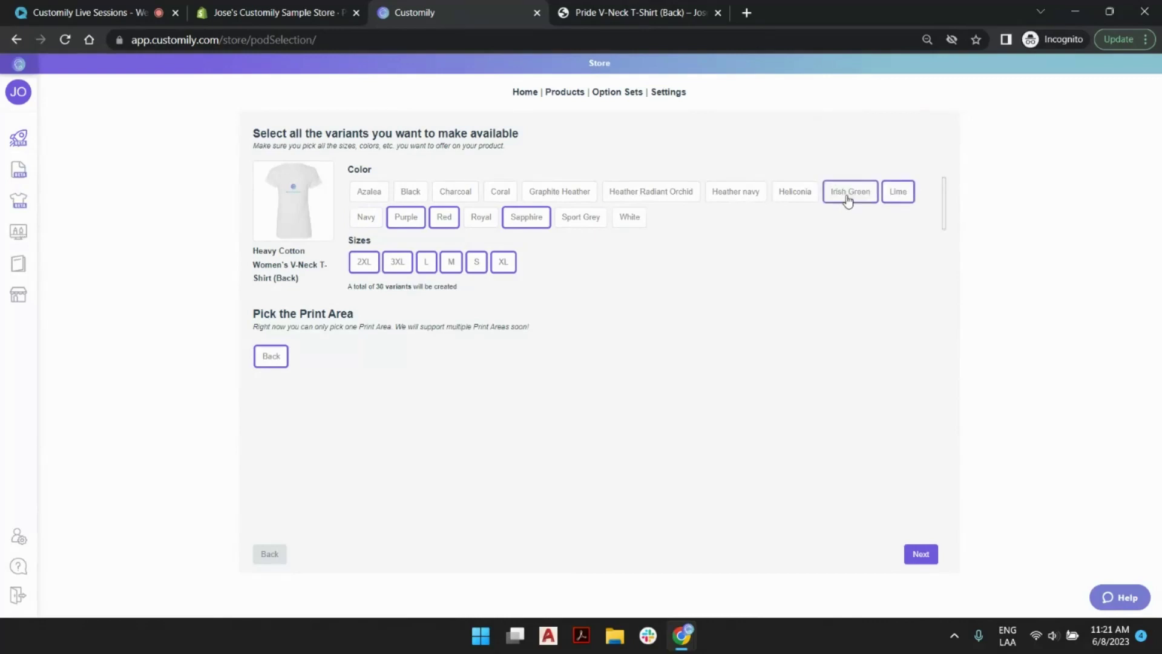
{"action": "left_click", "coordinate": [664, 200]}
{"action": "left_click", "coordinate": [571, 192]}
{"action": "left_click", "coordinate": [500, 193]}
{"action": "left_click", "coordinate": [370, 194]}
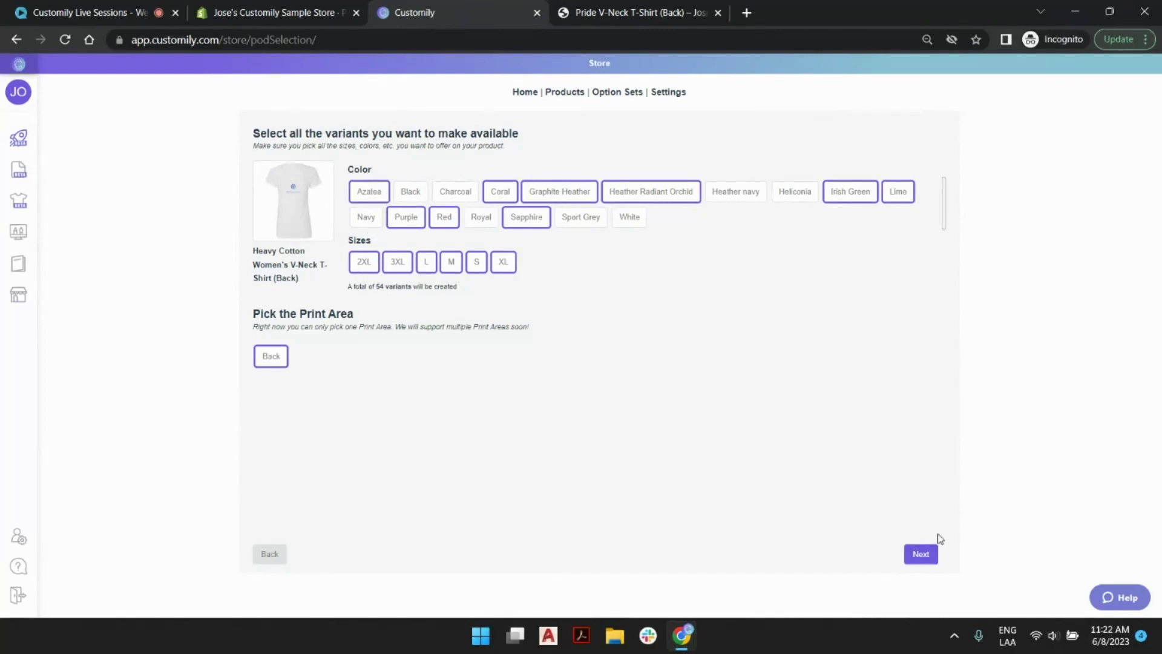
{"action": "left_click", "coordinate": [920, 554]}
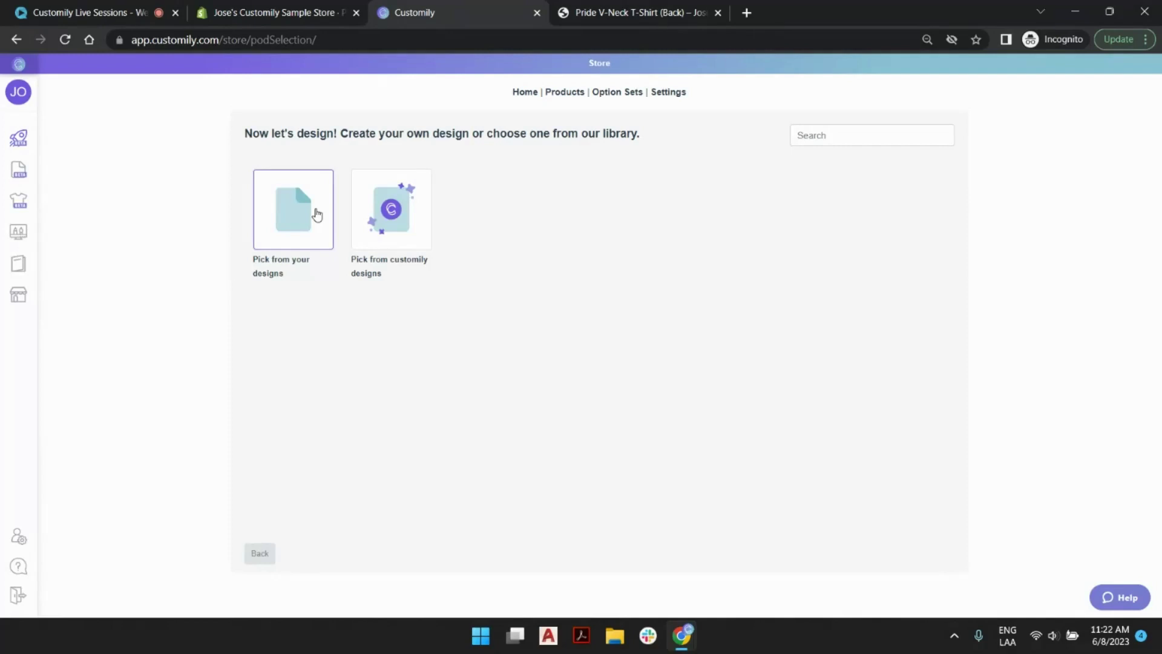
Step: Choose to pick from the Customily designs and look through the design library's category list
{"action": "mouse_move", "coordinate": [77, 173]}
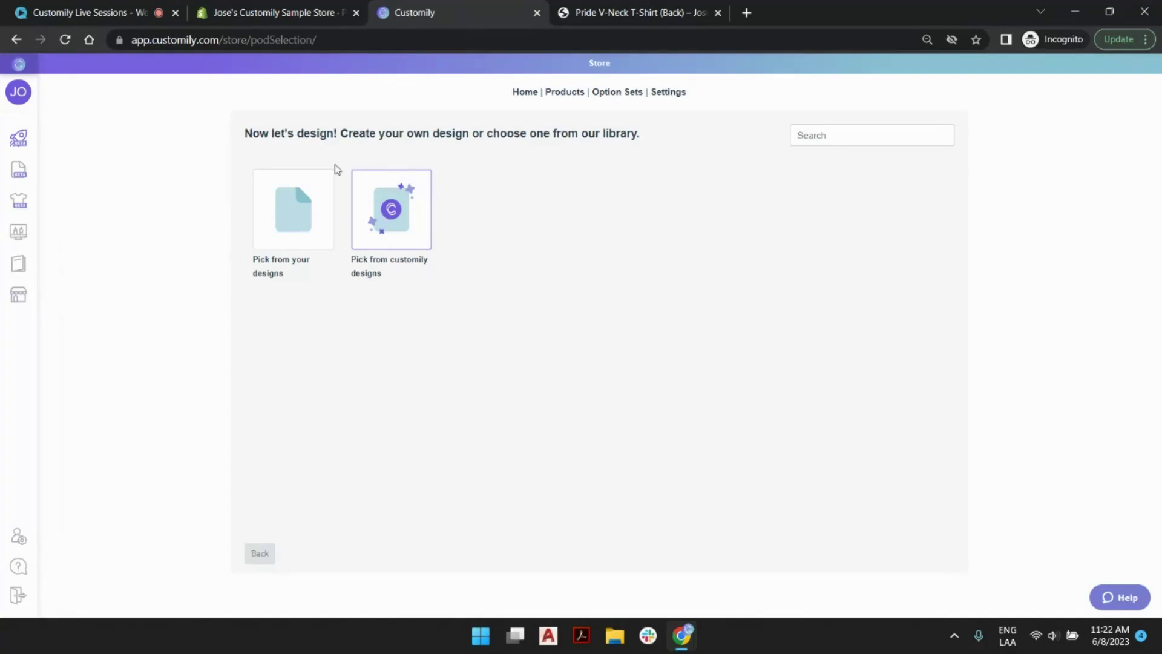
{"action": "left_click", "coordinate": [391, 227]}
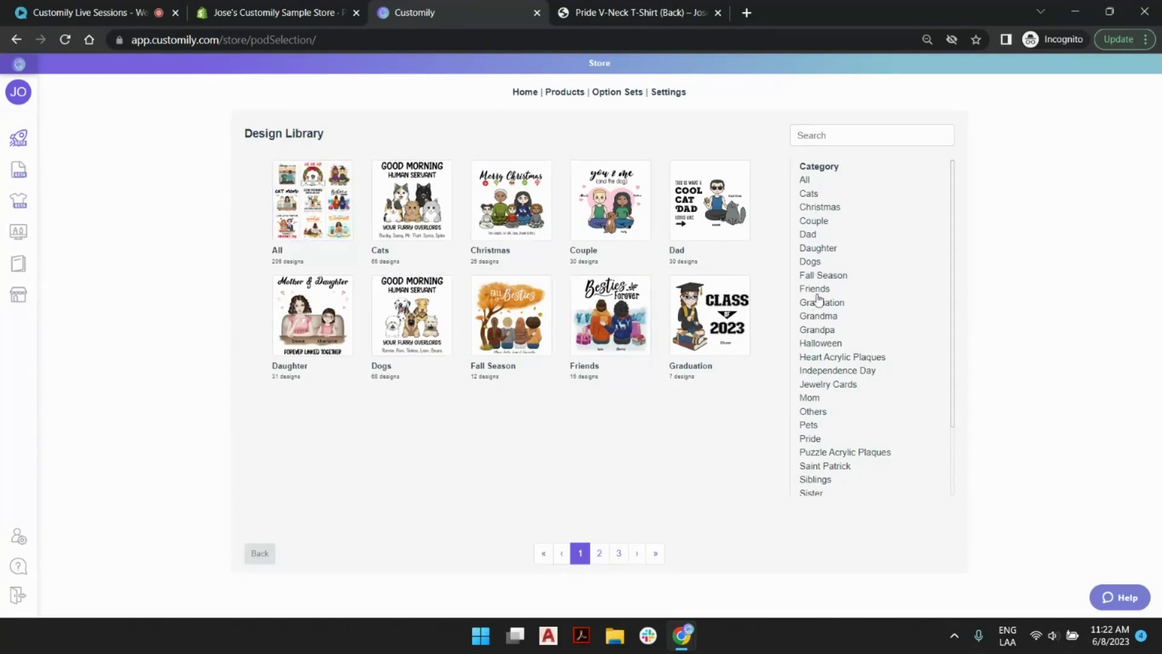
{"action": "scroll", "coordinate": [814, 242], "scroll_direction": "down", "scroll_amount": 3}
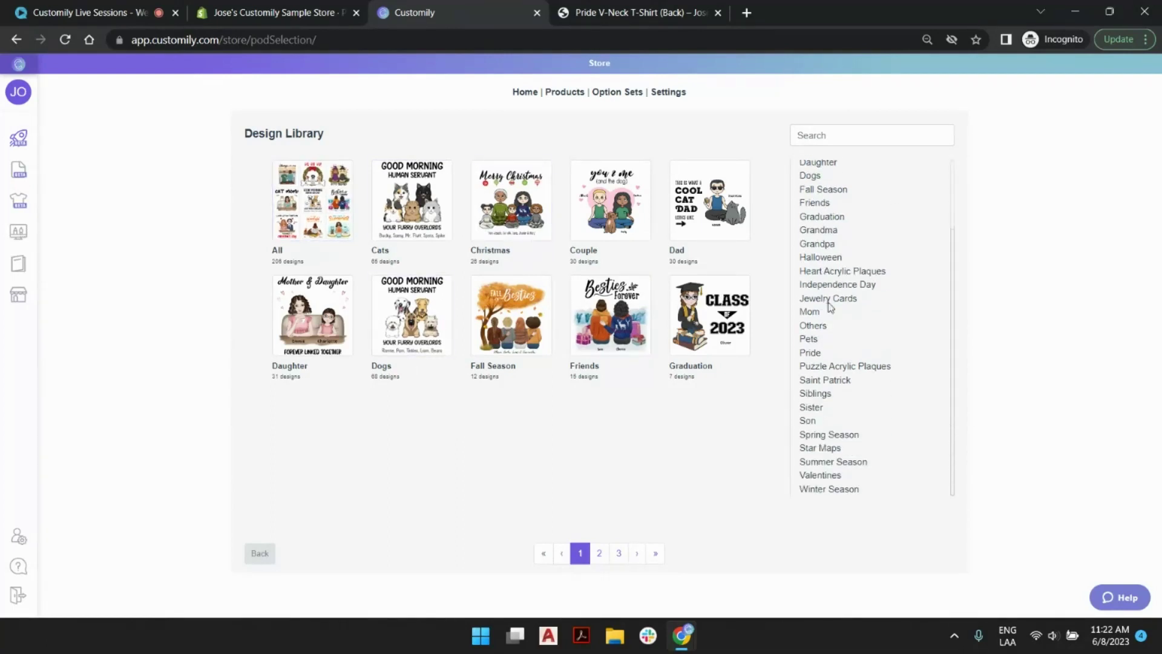
{"action": "scroll", "coordinate": [811, 260], "scroll_direction": "up", "scroll_amount": 3}
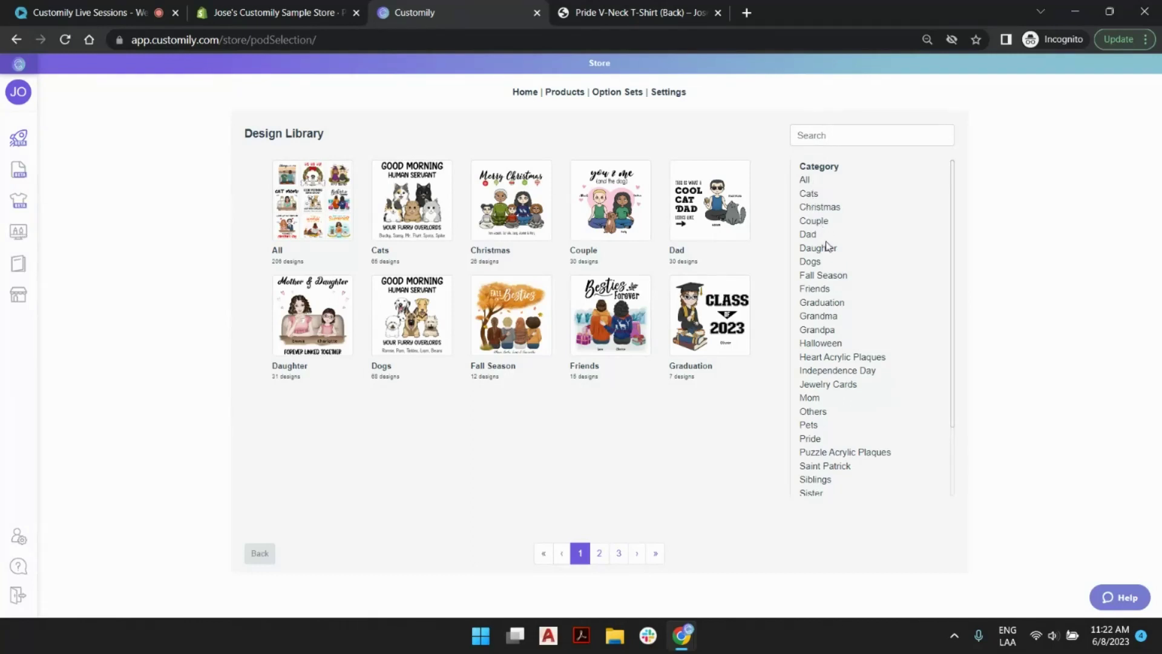
Step: Open the Pride category in the design library and choose the Proud parents design
{"action": "scroll", "coordinate": [834, 279], "scroll_direction": "down", "scroll_amount": 2}
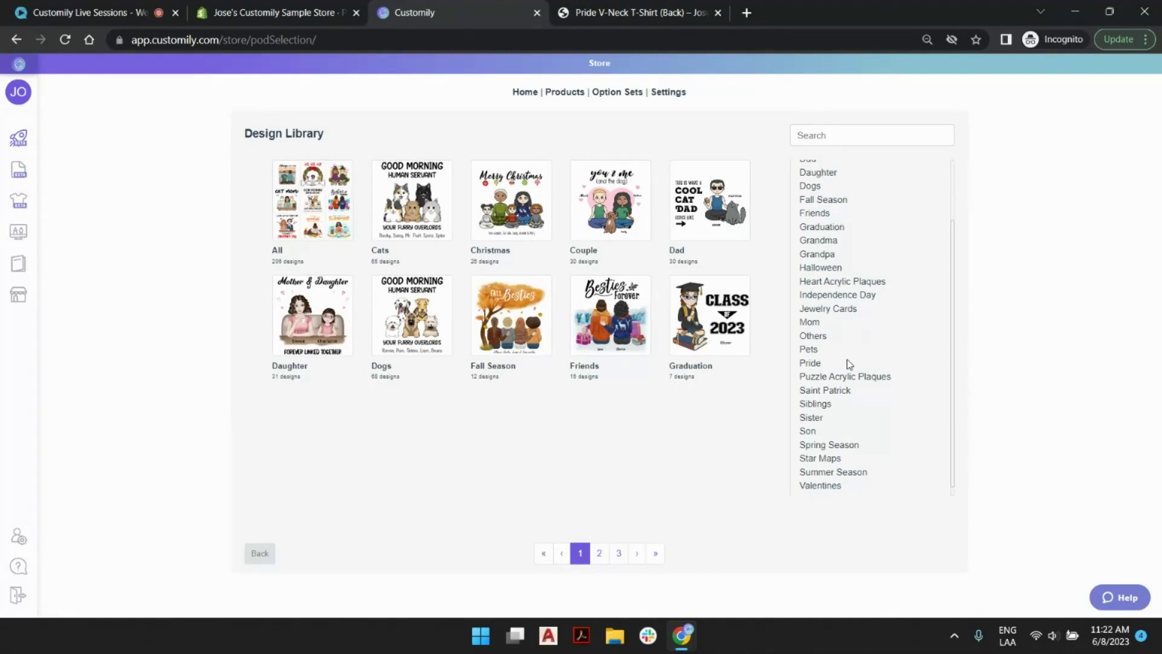
{"action": "scroll", "coordinate": [839, 296], "scroll_direction": "down", "scroll_amount": 1}
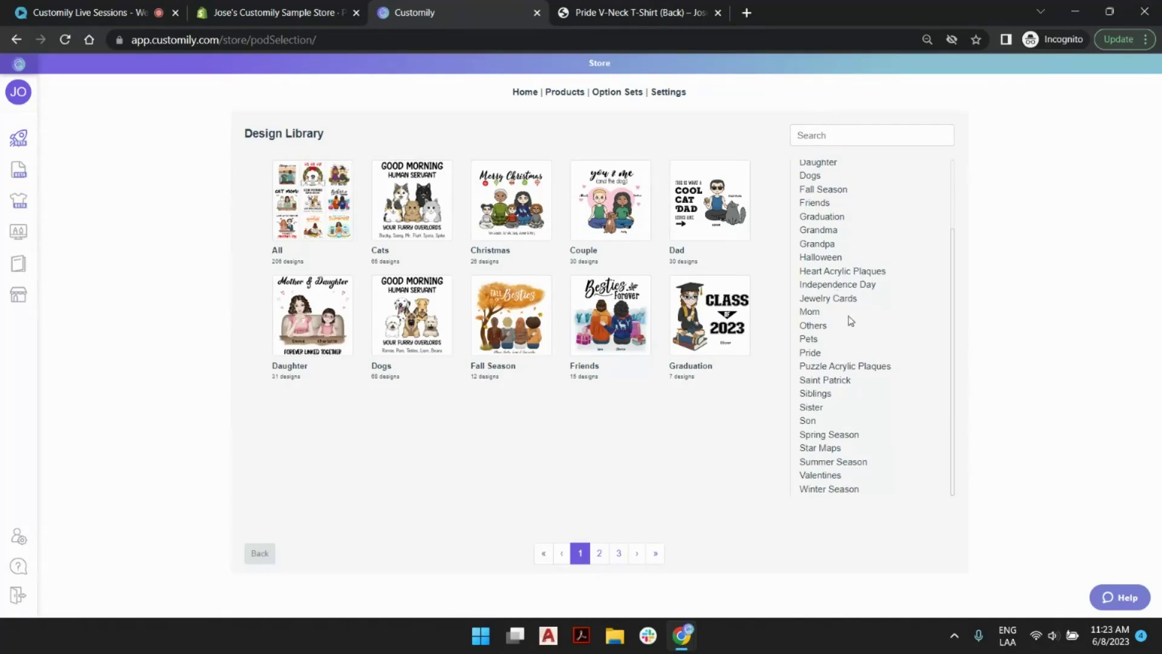
{"action": "left_click", "coordinate": [815, 355]}
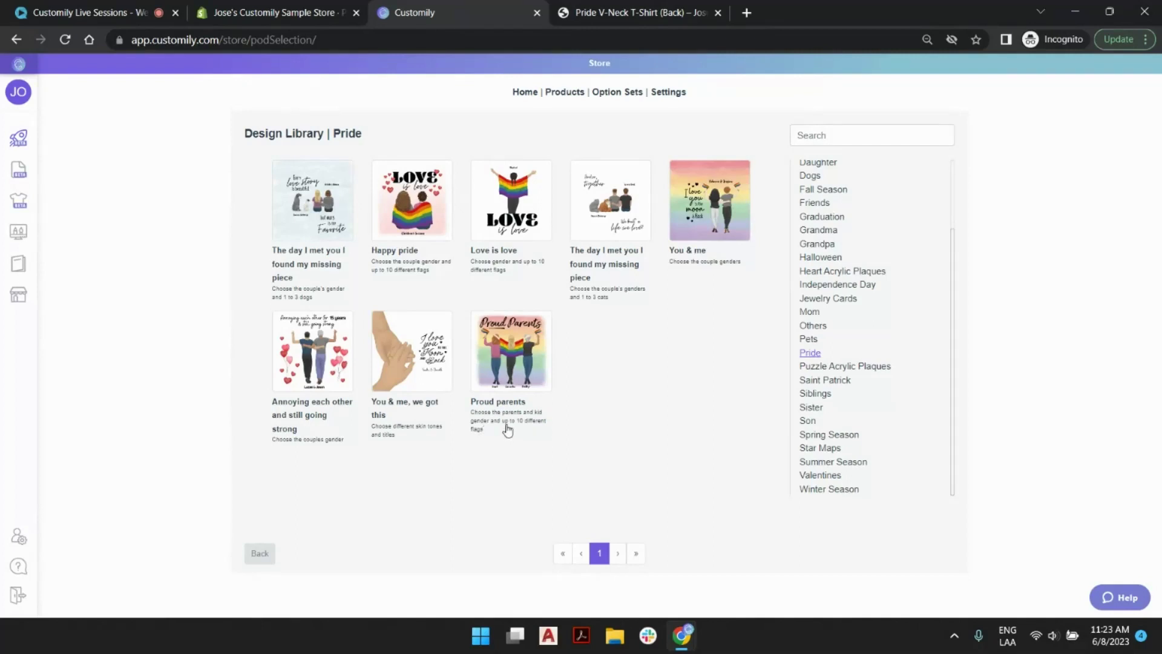
{"action": "left_click", "coordinate": [523, 357]}
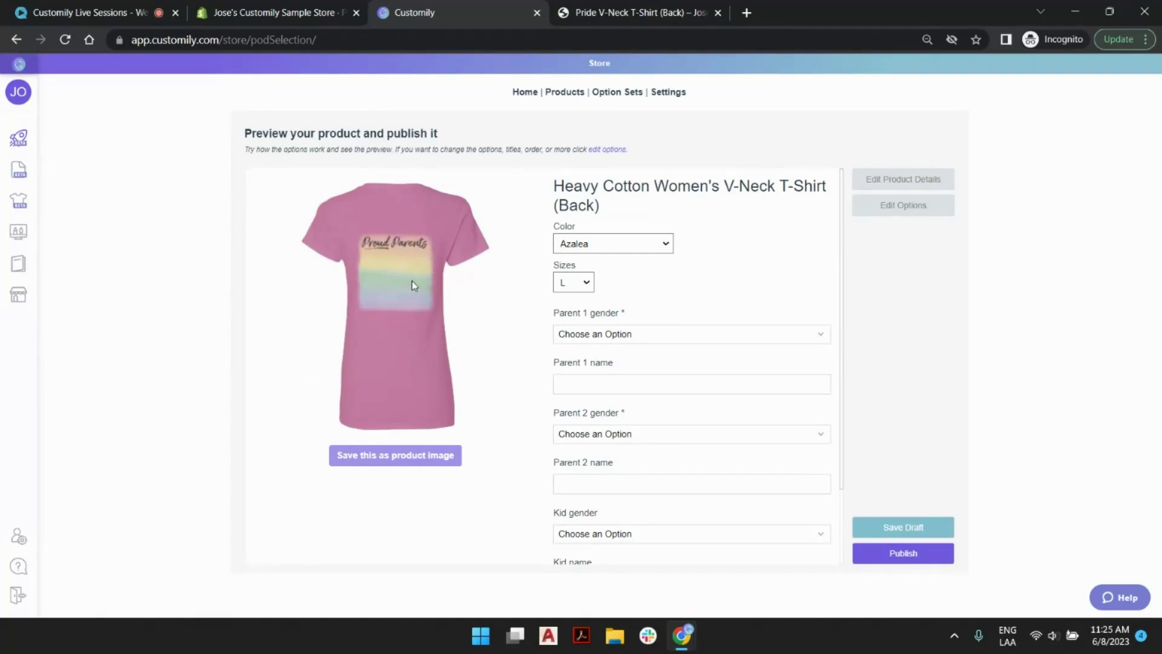
Step: Open the product details and change the title to "Live Session Pride T-Shirt (Back)"
{"action": "scroll", "coordinate": [664, 376], "scroll_direction": "down", "scroll_amount": 2}
{"action": "scroll", "coordinate": [663, 478], "scroll_direction": "up", "scroll_amount": 2}
{"action": "left_click_drag", "start_coordinate": [553, 187], "coordinate": [609, 211]}
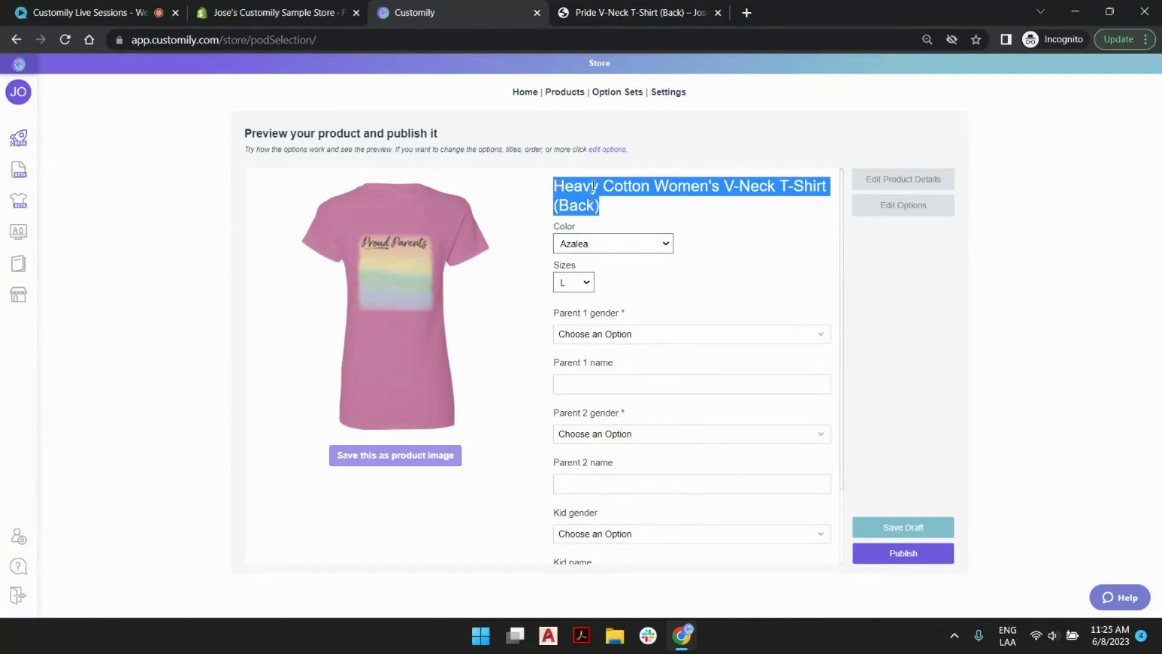
{"action": "left_click", "coordinate": [585, 188]}
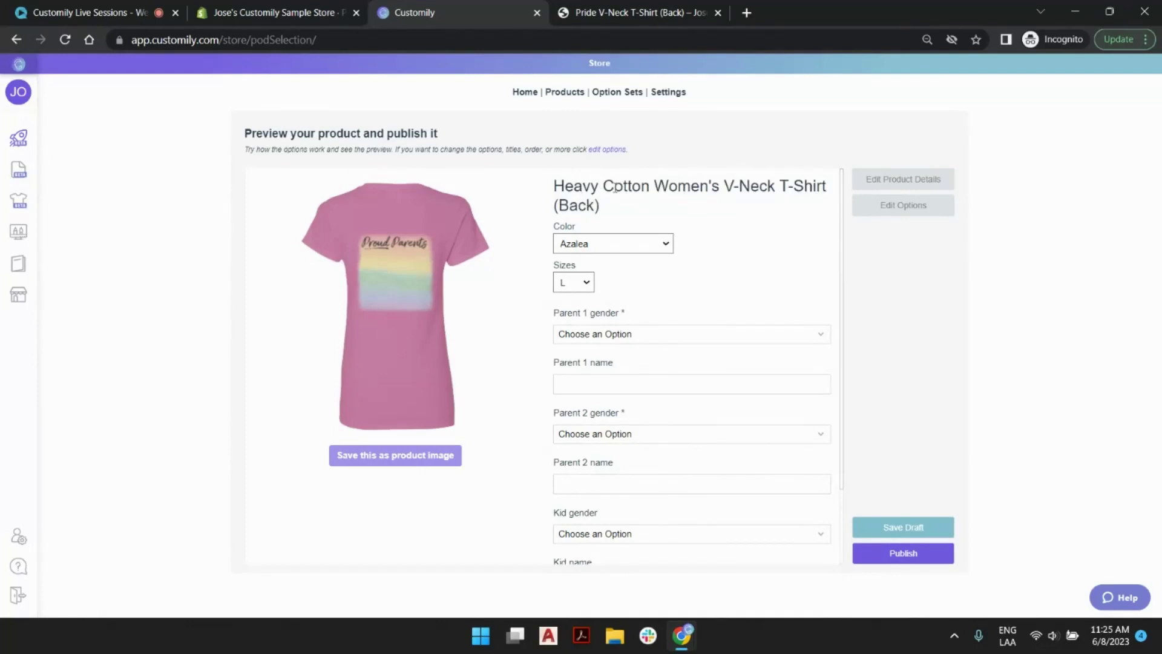
{"action": "left_click", "coordinate": [907, 184]}
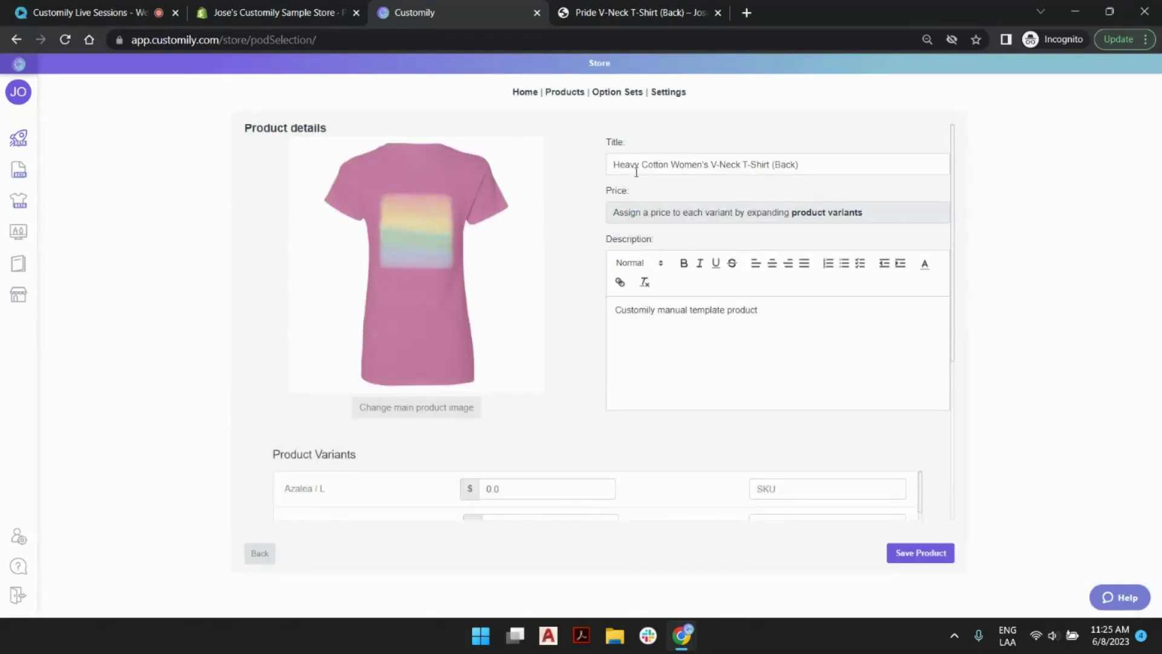
{"action": "left_click", "coordinate": [741, 165]}
{"action": "left_click_drag", "start_coordinate": [740, 166], "coordinate": [602, 169]}
{"action": "type", "text": "Live"}
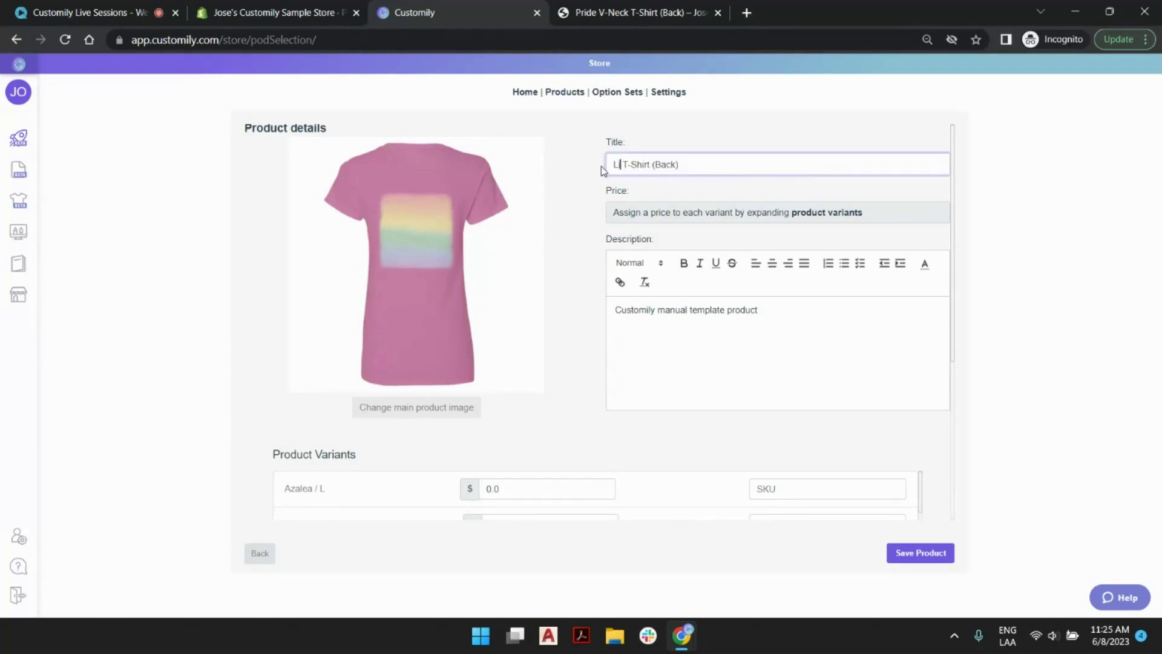
{"action": "type", "text": " Session Pride"}
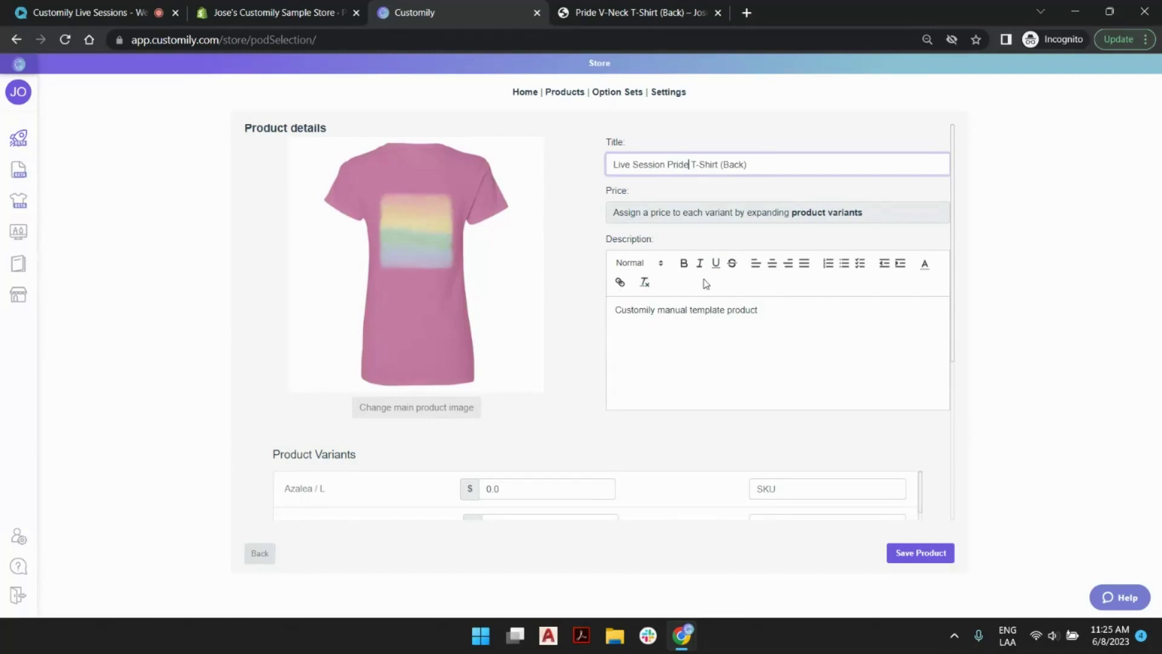
Step: Review the price and SKU fields of the product variants and save the product details
{"action": "scroll", "coordinate": [610, 446], "scroll_direction": "down", "scroll_amount": 3}
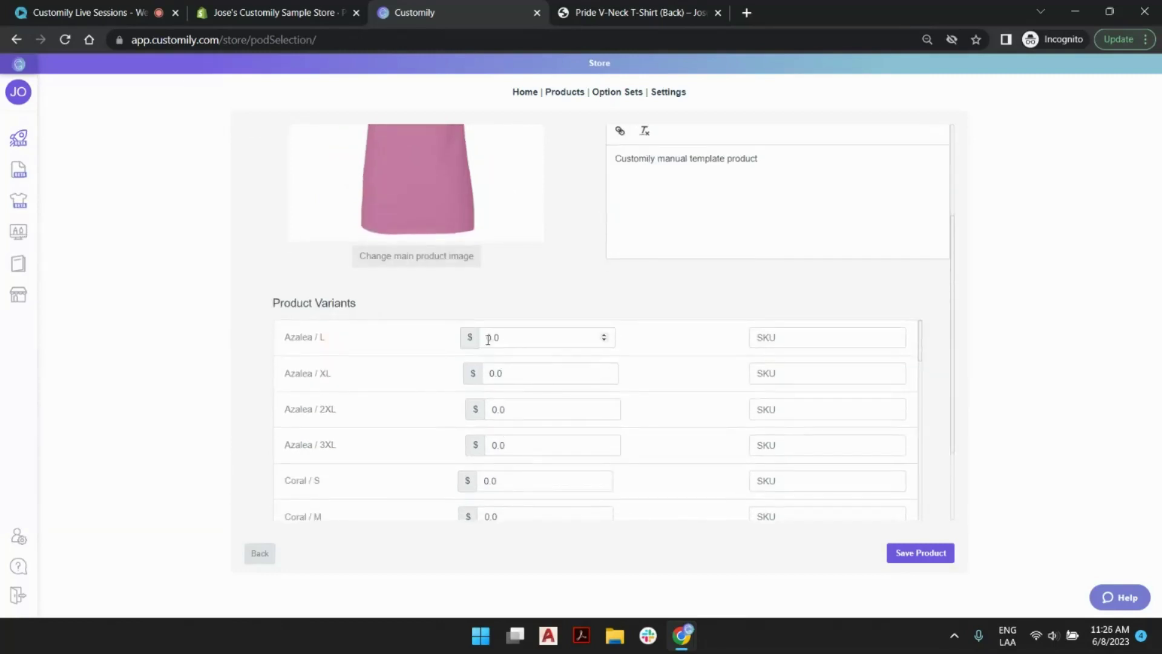
{"action": "scroll", "coordinate": [492, 345], "scroll_direction": "down", "scroll_amount": 1}
{"action": "scroll", "coordinate": [491, 345], "scroll_direction": "down", "scroll_amount": 10}
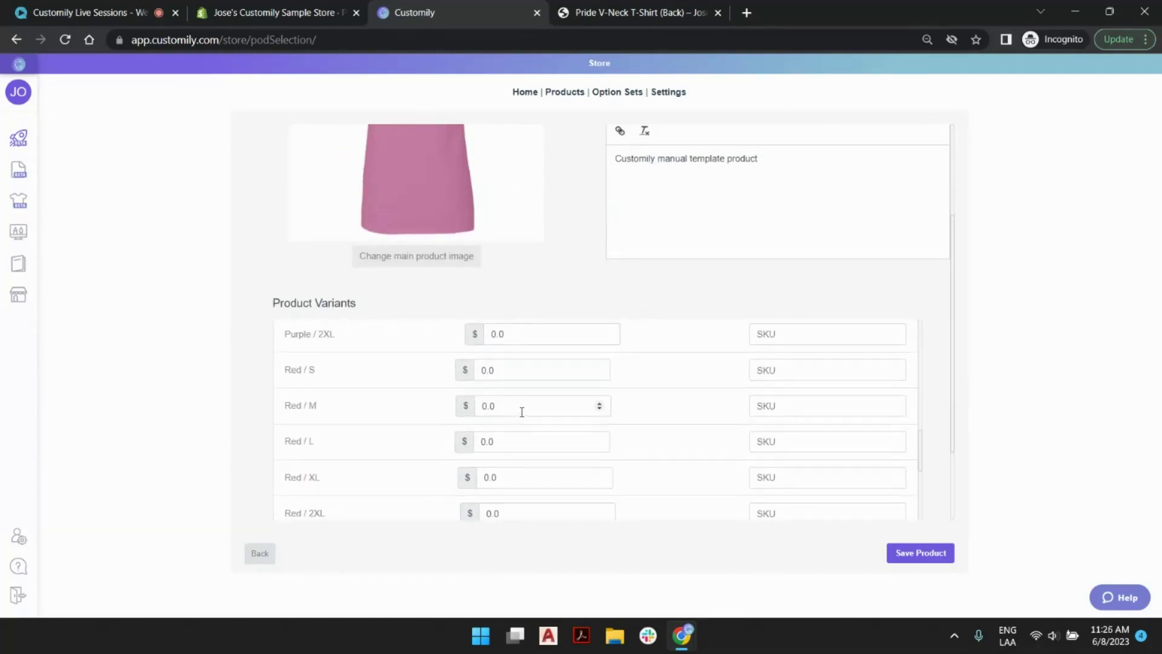
{"action": "scroll", "coordinate": [497, 365], "scroll_direction": "down", "scroll_amount": 10}
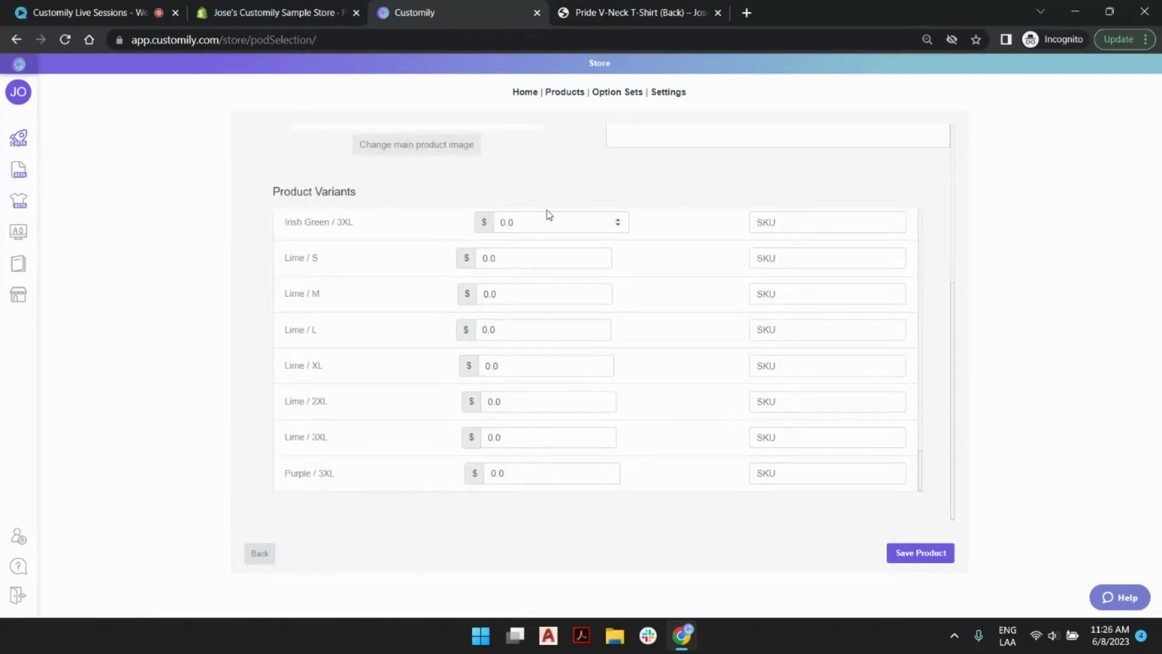
{"action": "scroll", "coordinate": [529, 314], "scroll_direction": "up", "scroll_amount": 10}
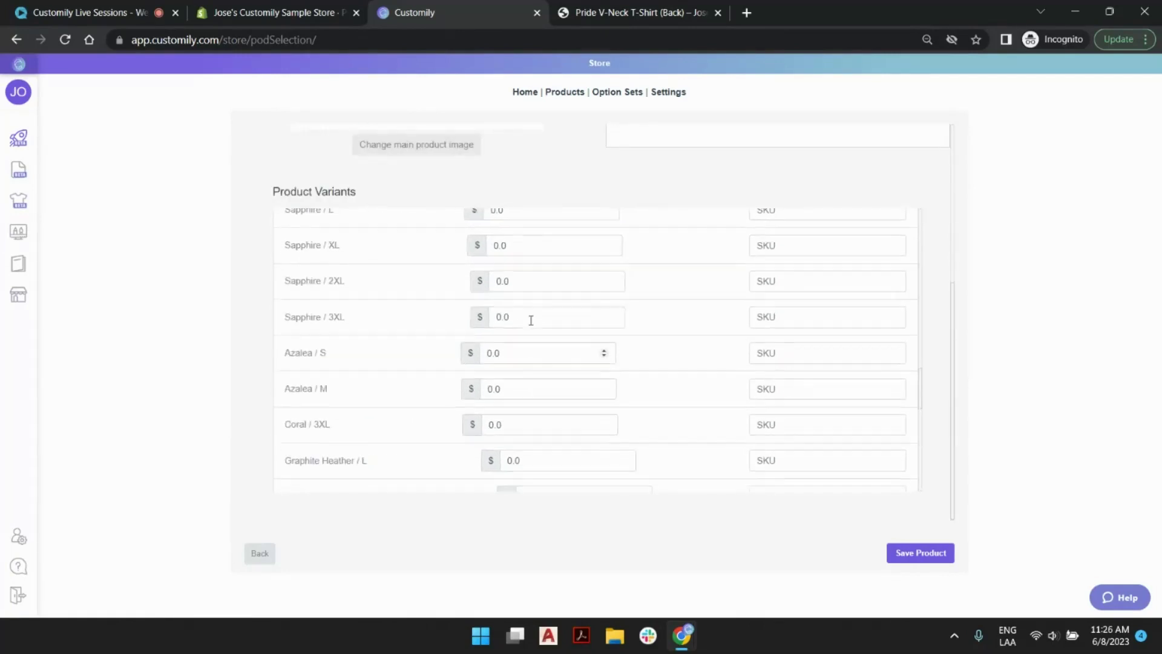
{"action": "scroll", "coordinate": [532, 307], "scroll_direction": "up", "scroll_amount": 8}
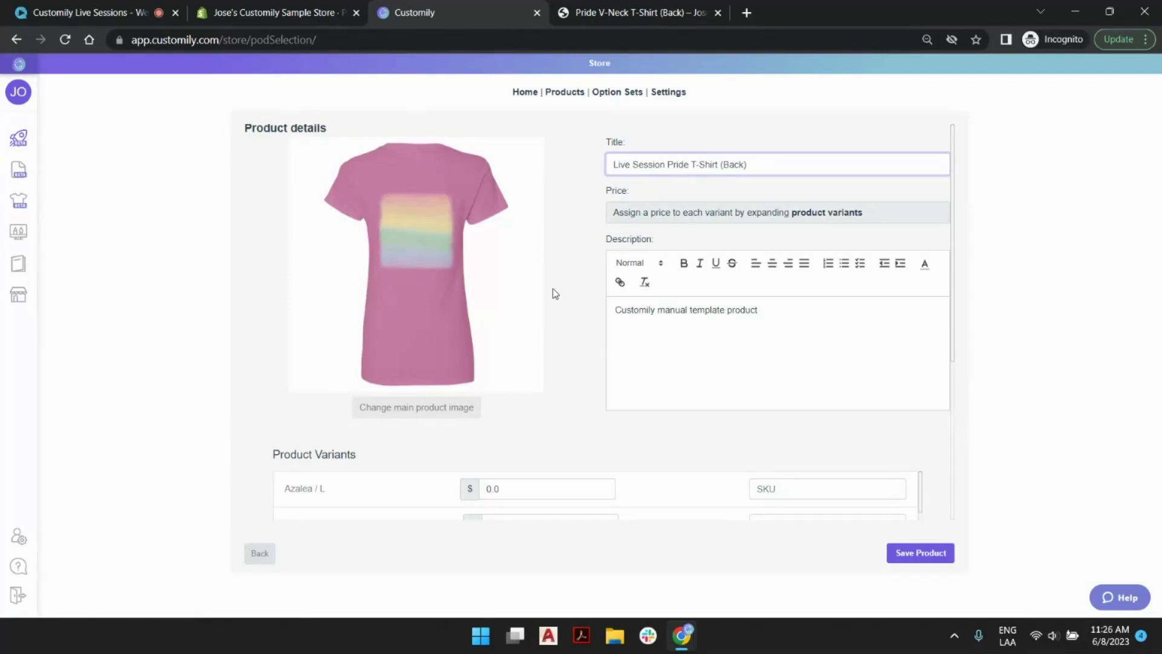
{"action": "scroll", "coordinate": [653, 384], "scroll_direction": "down", "scroll_amount": 4}
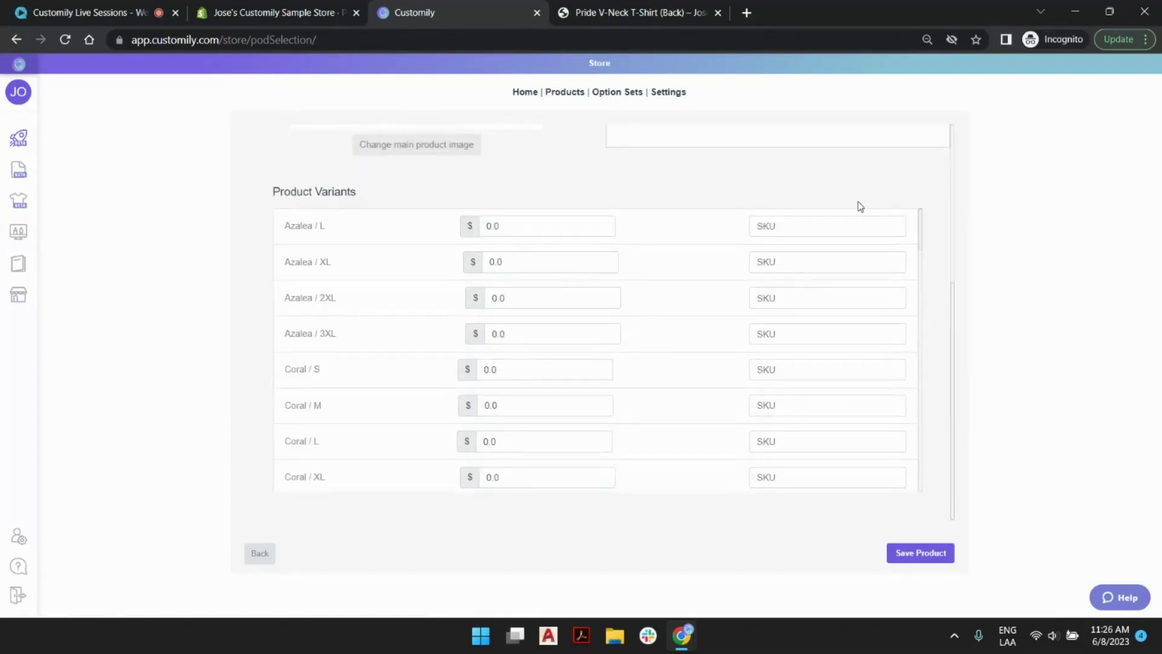
{"action": "scroll", "coordinate": [578, 316], "scroll_direction": "up", "scroll_amount": 4}
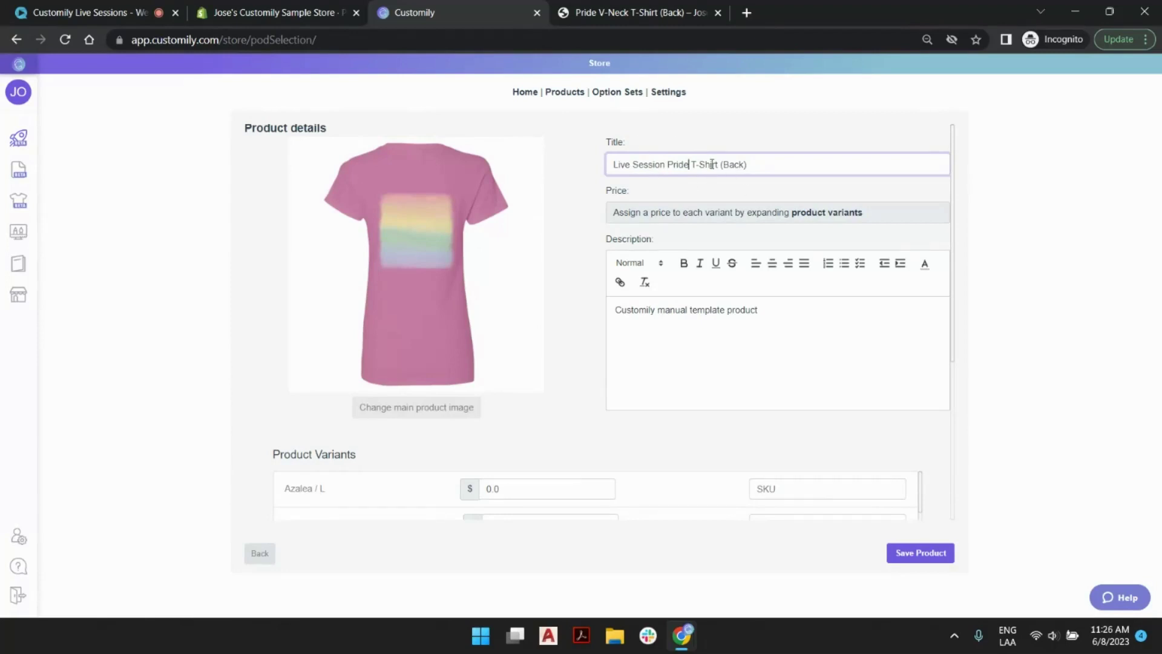
{"action": "left_click", "coordinate": [926, 553]}
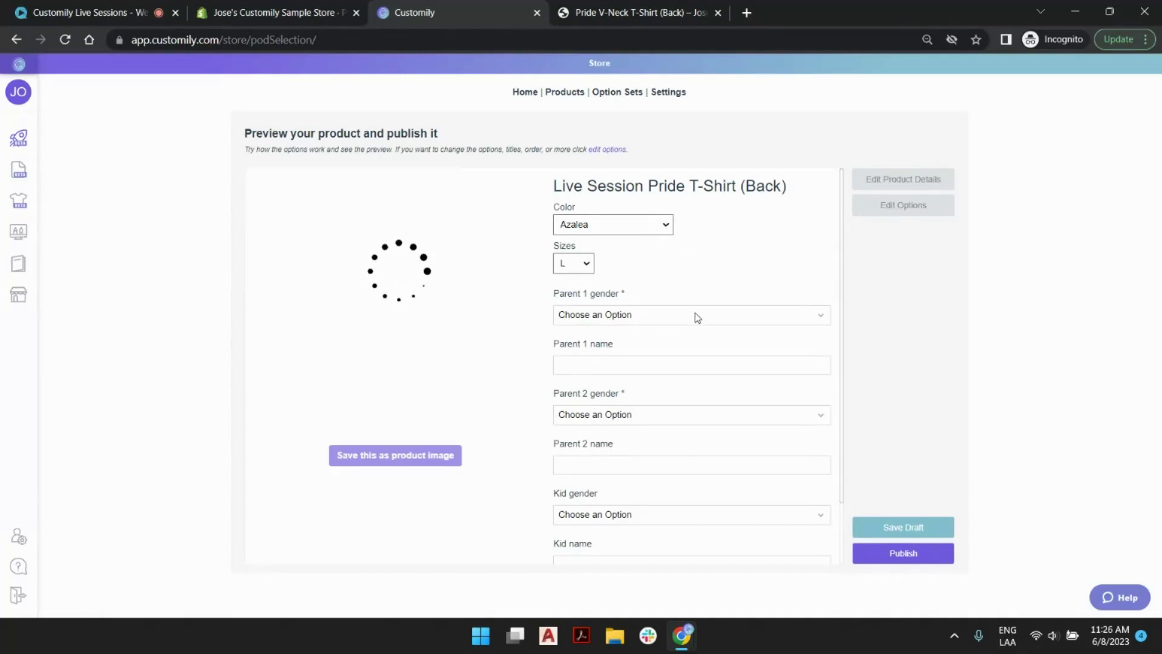
Step: Check the choices offered for Parent 1 gender and Parent 2 gender in the product preview
{"action": "left_click", "coordinate": [652, 317]}
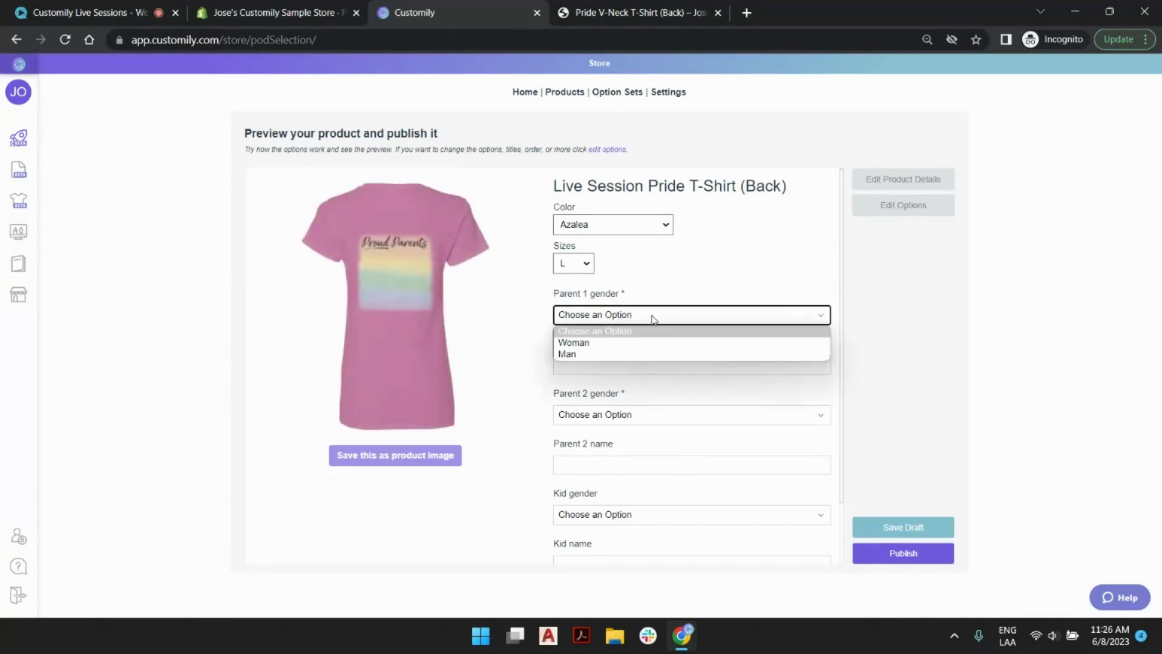
{"action": "left_click", "coordinate": [676, 285]}
{"action": "left_click", "coordinate": [614, 364]}
{"action": "left_click", "coordinate": [652, 417]}
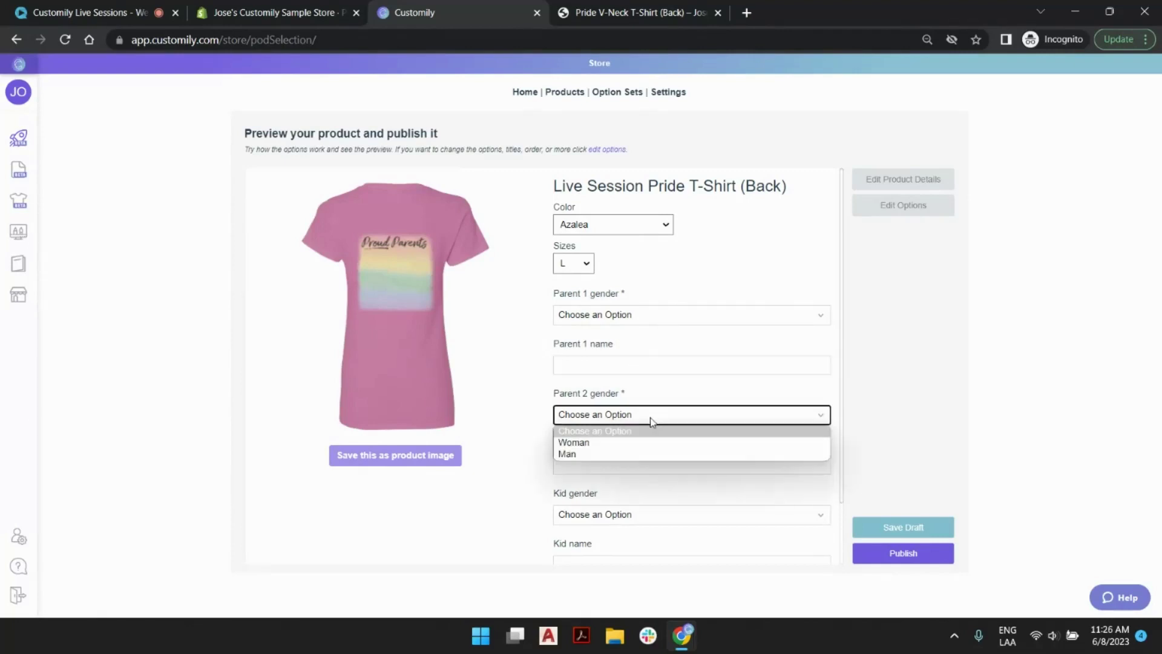
{"action": "left_click", "coordinate": [712, 303]}
{"action": "scroll", "coordinate": [680, 376], "scroll_direction": "down", "scroll_amount": 1}
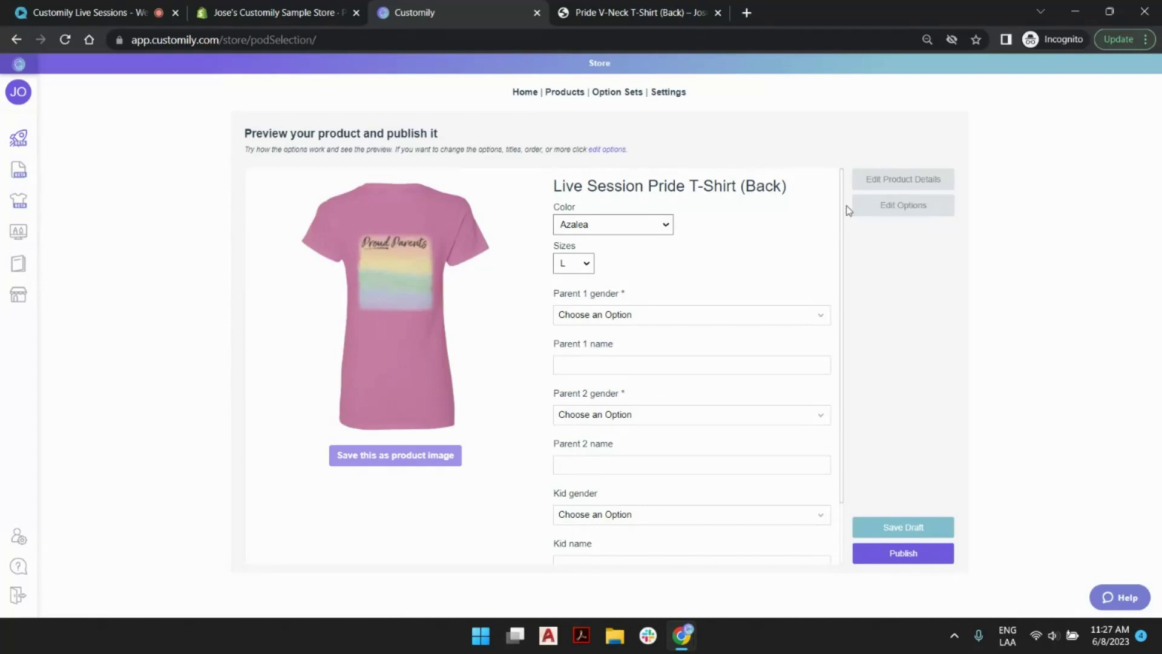
Step: Open the product's option set for editing and look through both pages of its options
{"action": "left_click", "coordinate": [910, 210]}
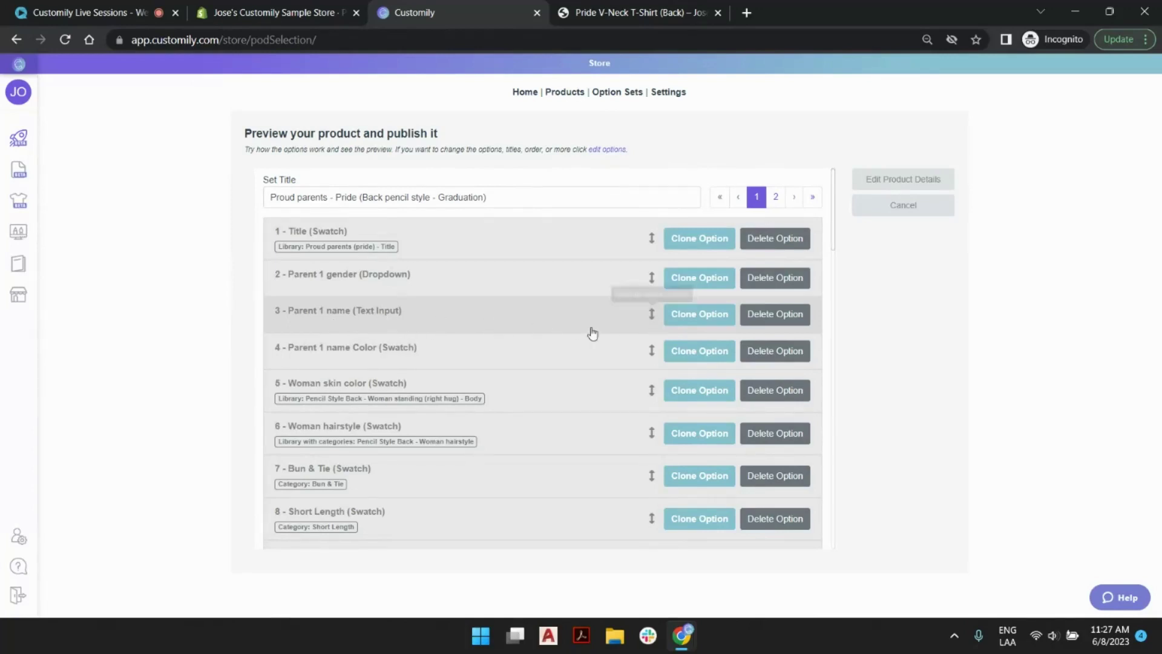
{"action": "mouse_move", "coordinate": [490, 319]}
{"action": "left_mouse_down"}
{"action": "mouse_move", "coordinate": [488, 359]}
{"action": "mouse_move", "coordinate": [486, 329]}
{"action": "left_mouse_up"}
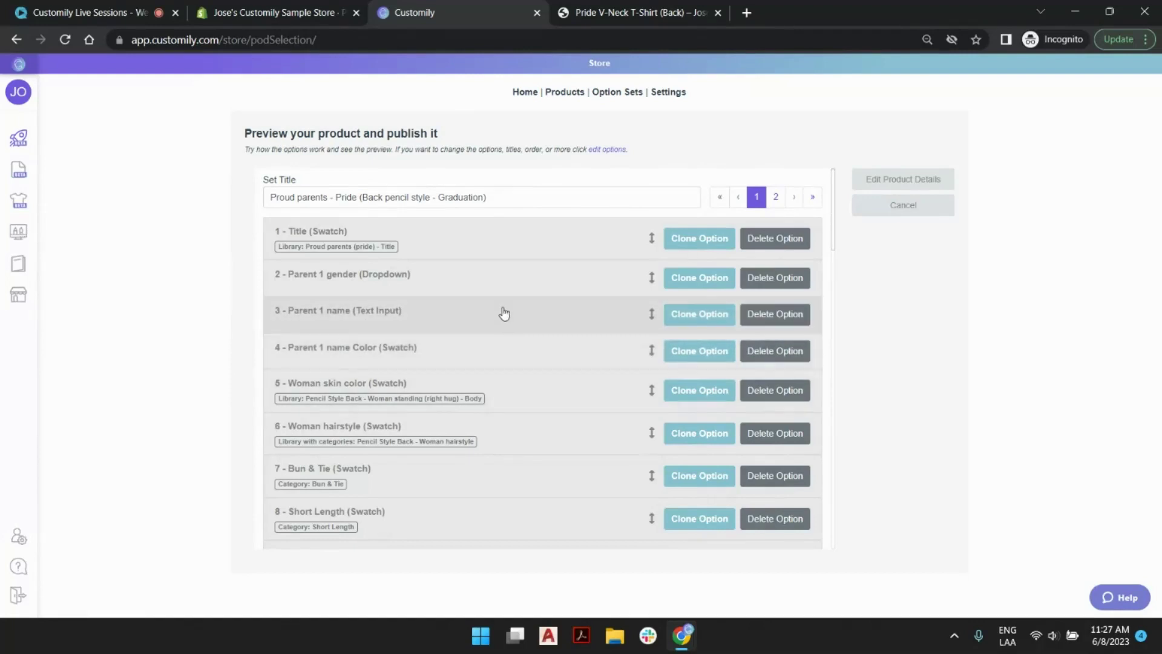
{"action": "left_click", "coordinate": [776, 197]}
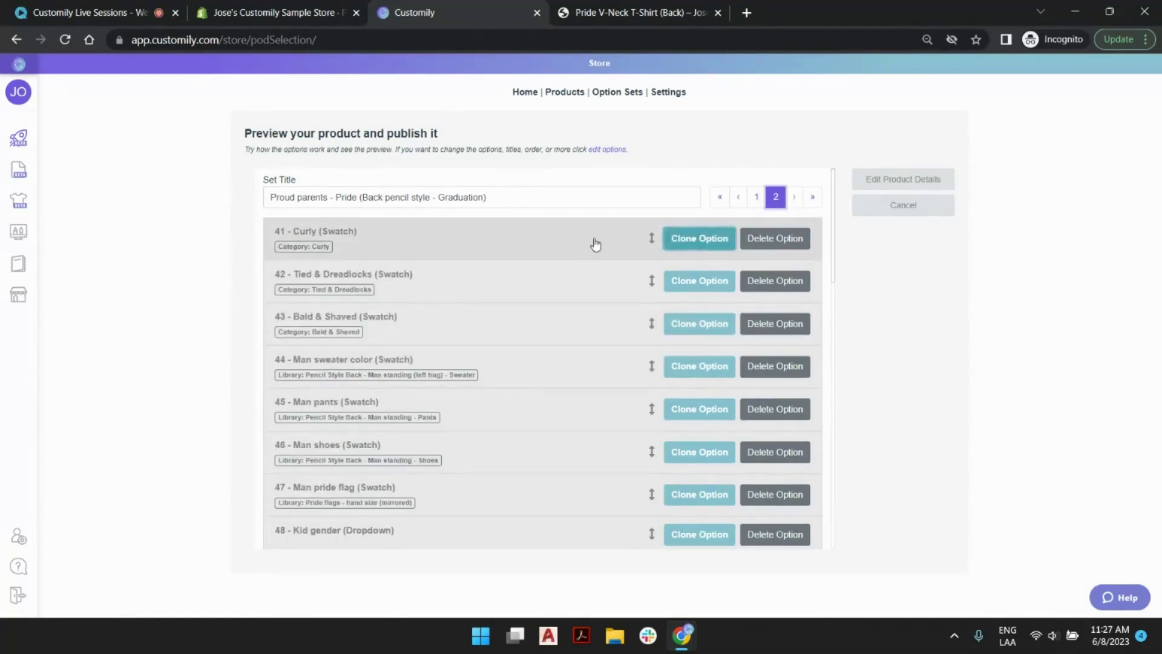
{"action": "scroll", "coordinate": [617, 239], "scroll_direction": "down", "scroll_amount": 14}
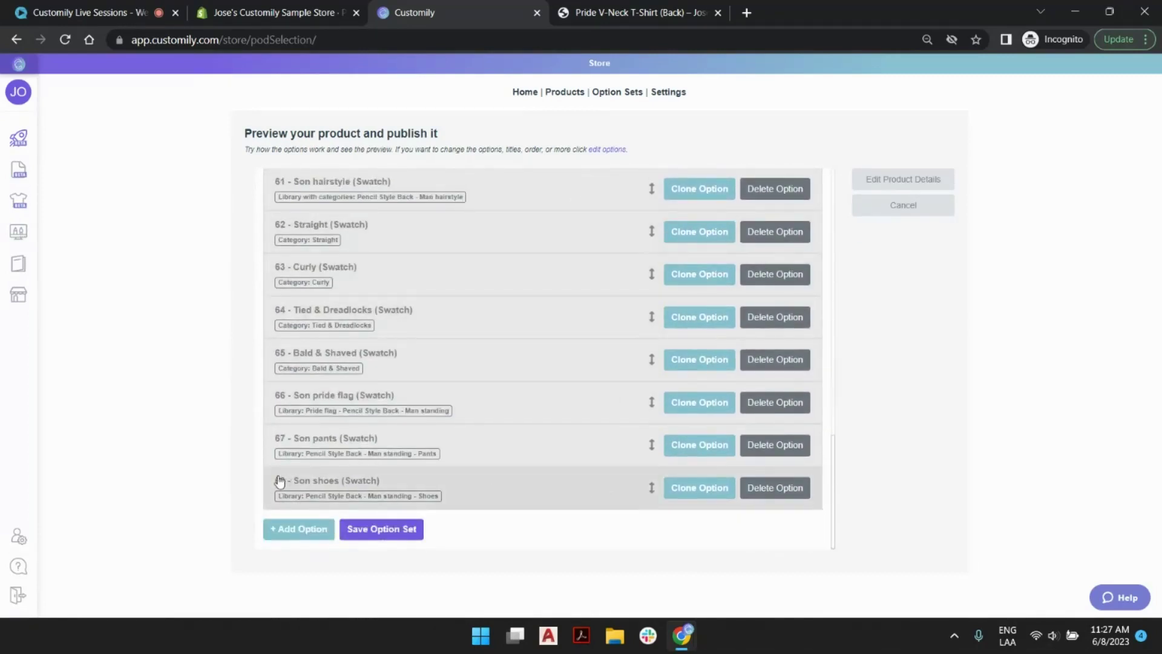
{"action": "scroll", "coordinate": [498, 482], "scroll_direction": "up", "scroll_amount": 14}
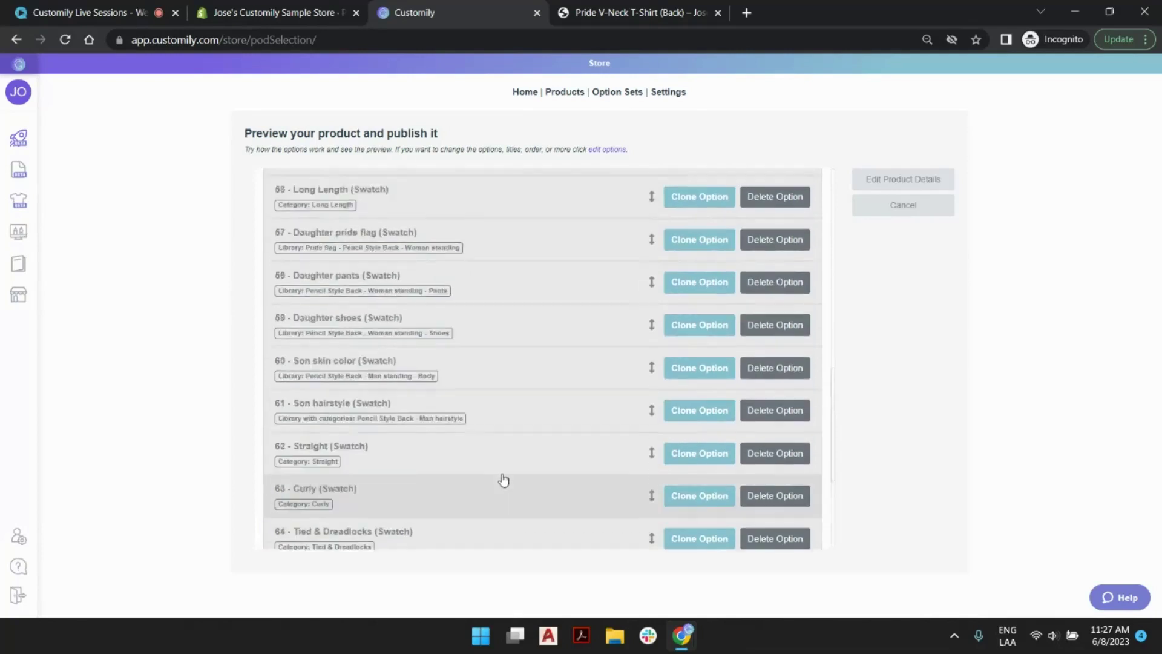
{"action": "left_click", "coordinate": [756, 196]}
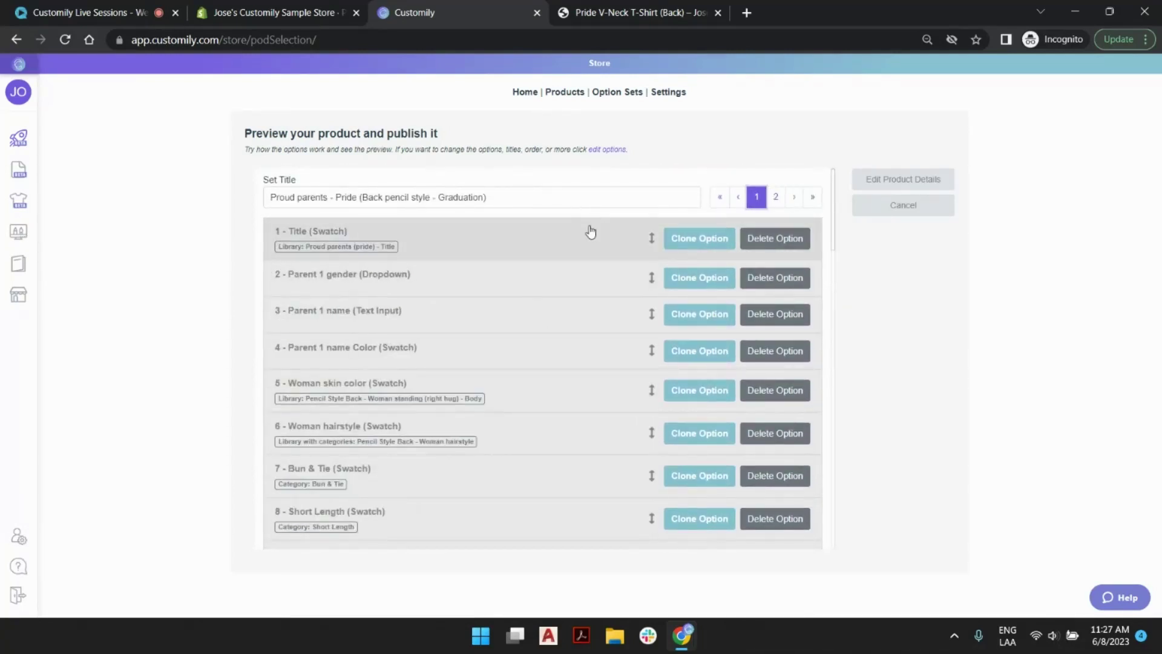
Step: Move the Parent 1 name text input to the end of the option set by setting its new position to 69
{"action": "left_click", "coordinate": [652, 317]}
{"action": "type", "text": "69"}
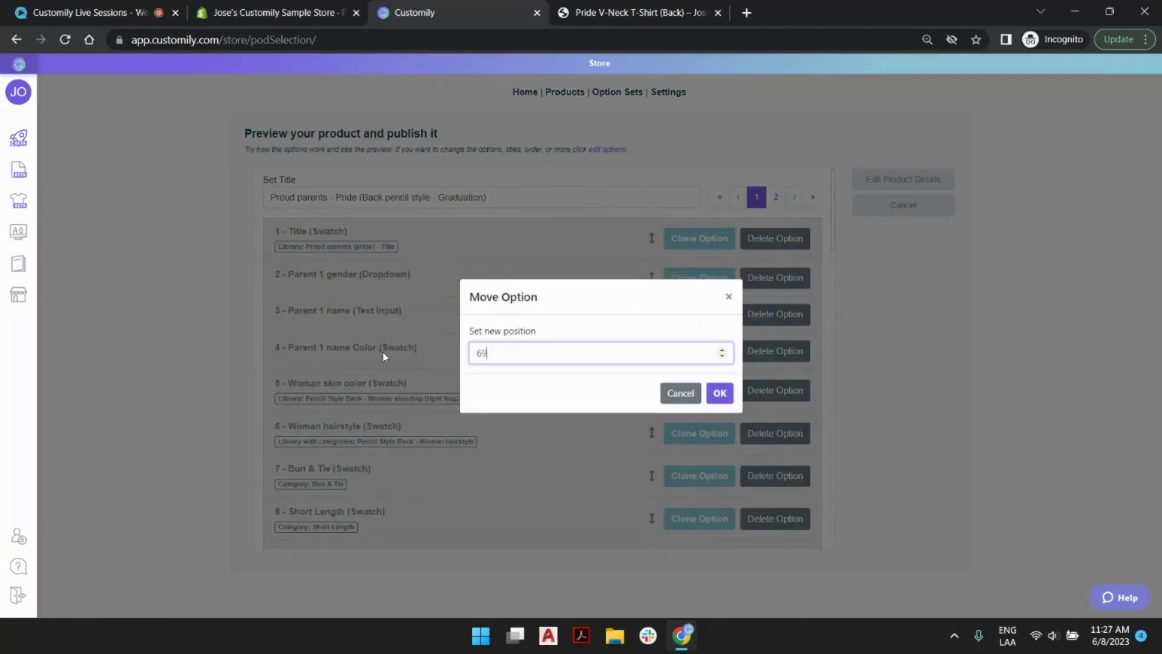
{"action": "left_click", "coordinate": [720, 393]}
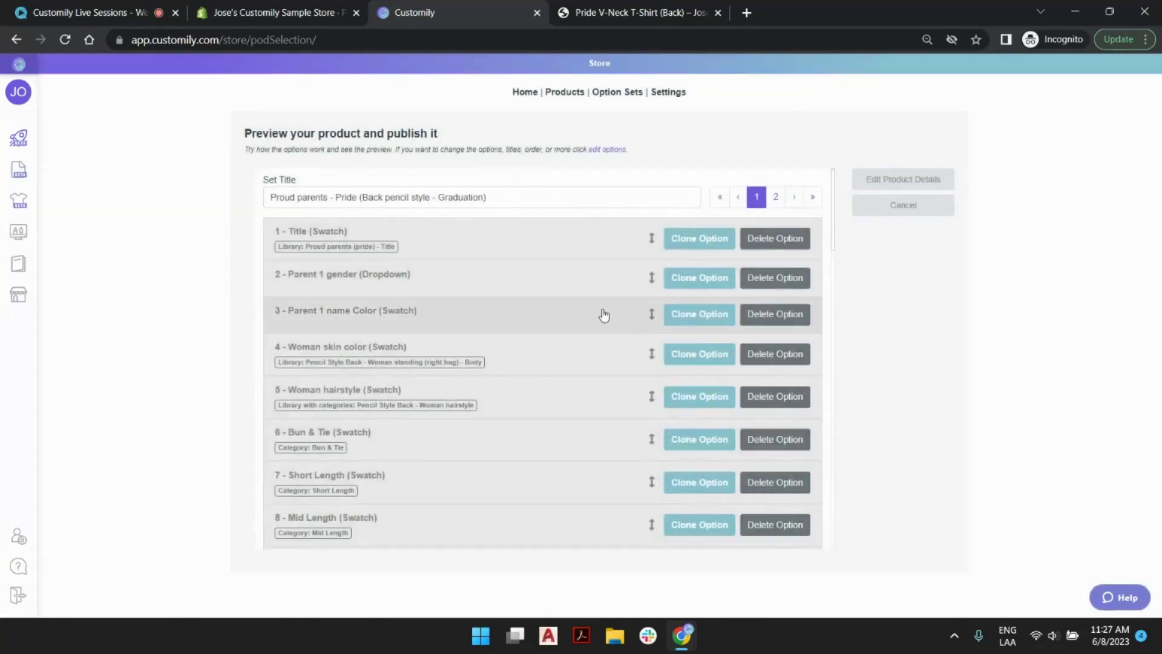
Step: Move the Parent 2 name text input to position 68 in the option set
{"action": "scroll", "coordinate": [616, 335], "scroll_direction": "down", "scroll_amount": 7}
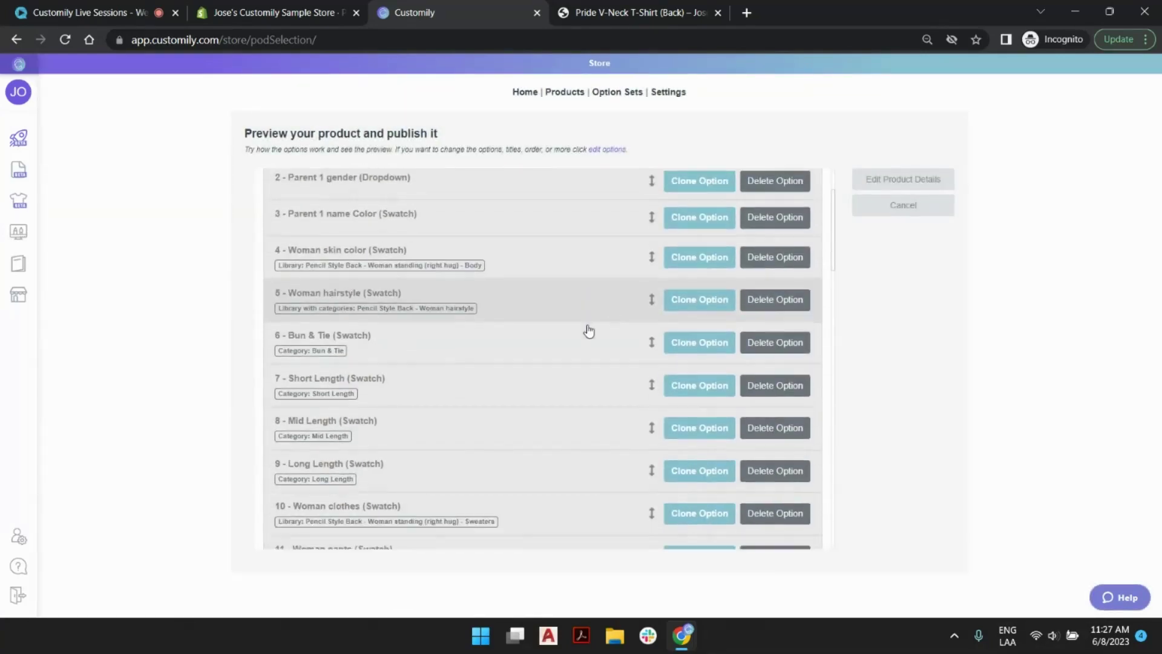
{"action": "scroll", "coordinate": [590, 335], "scroll_direction": "down", "scroll_amount": 8}
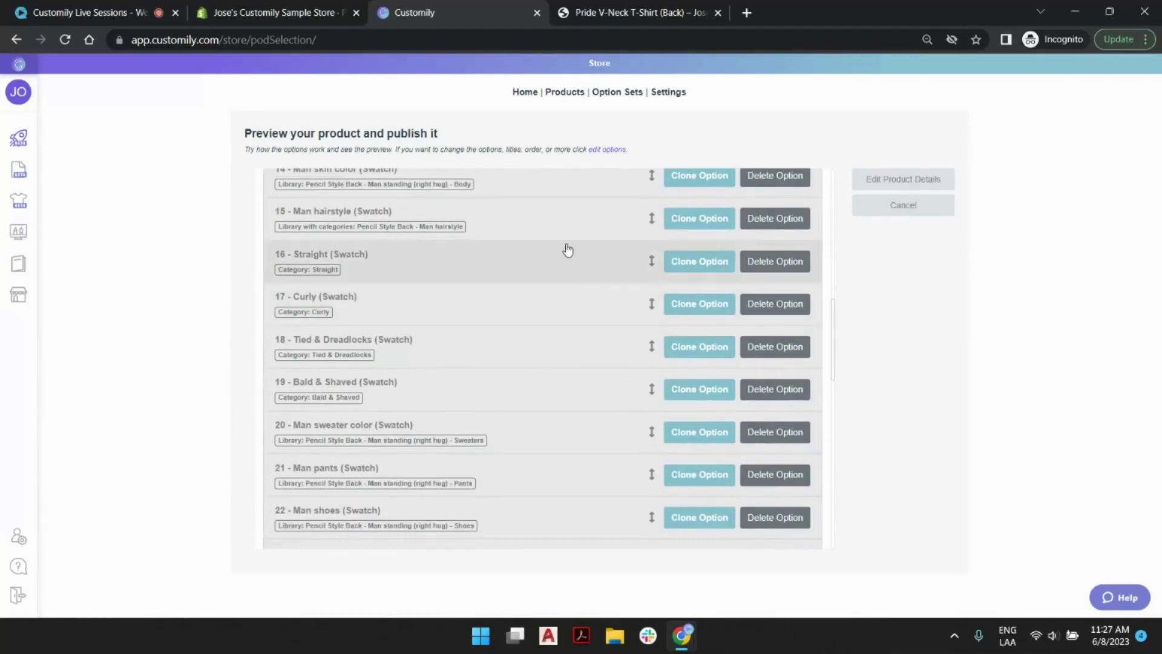
{"action": "scroll", "coordinate": [573, 311], "scroll_direction": "down", "scroll_amount": 1}
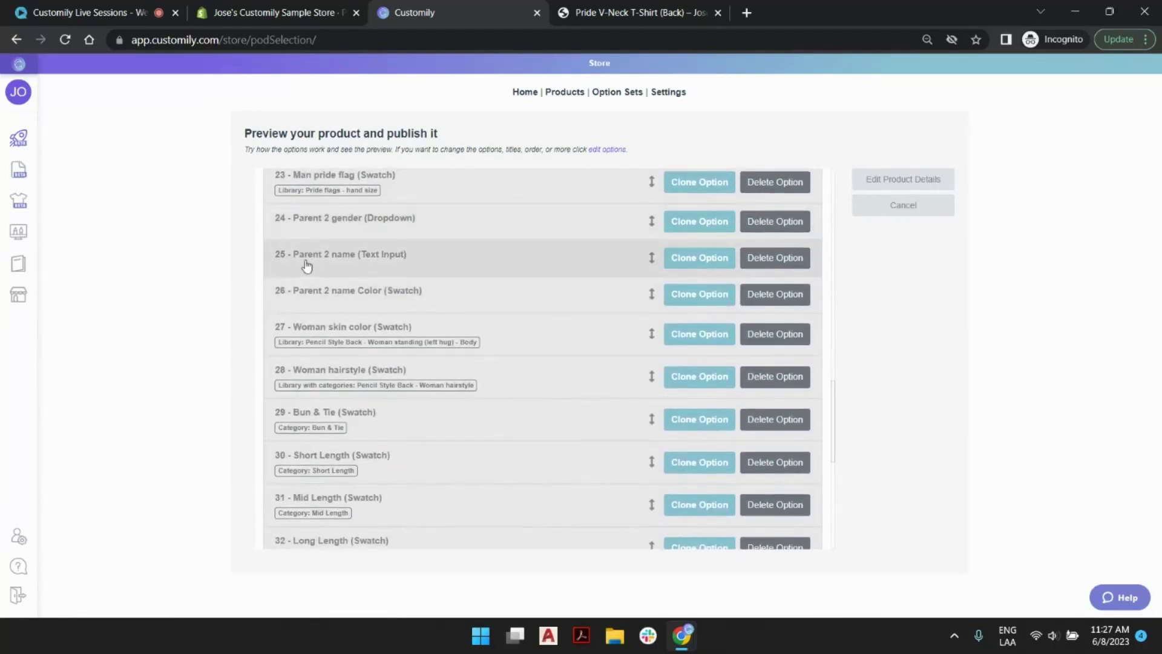
{"action": "left_click", "coordinate": [650, 258]}
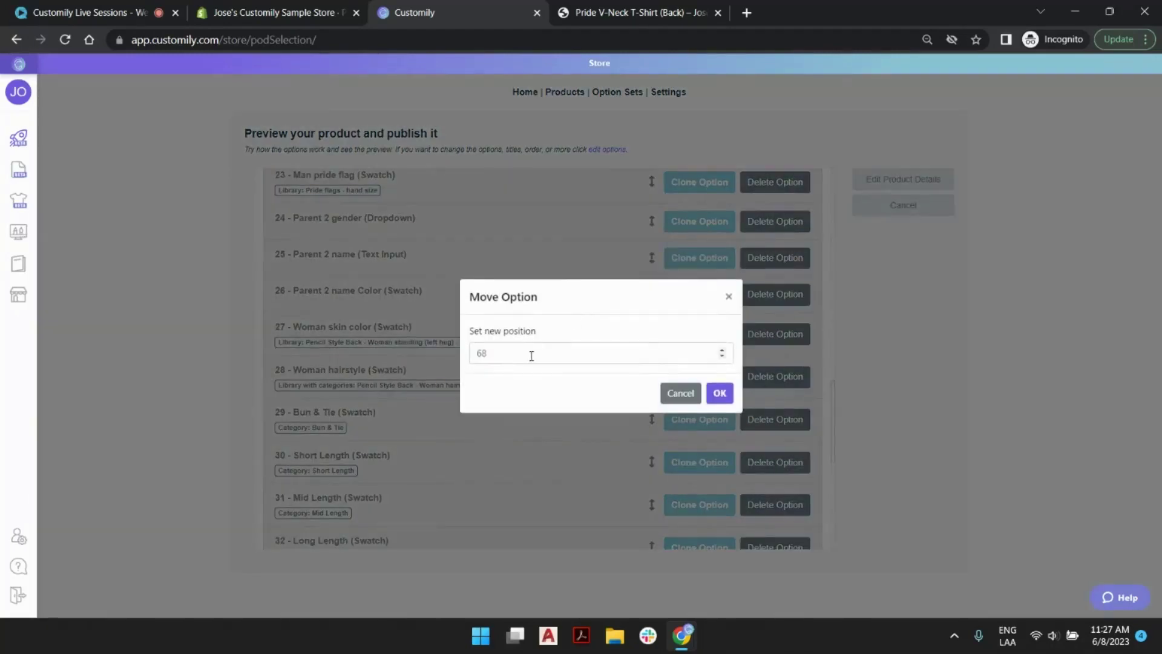
{"action": "left_click", "coordinate": [723, 390]}
Step: Move the Kid name text input to the end of the option set, directly after the two parent name inputs
{"action": "scroll", "coordinate": [590, 299], "scroll_direction": "down", "scroll_amount": 7}
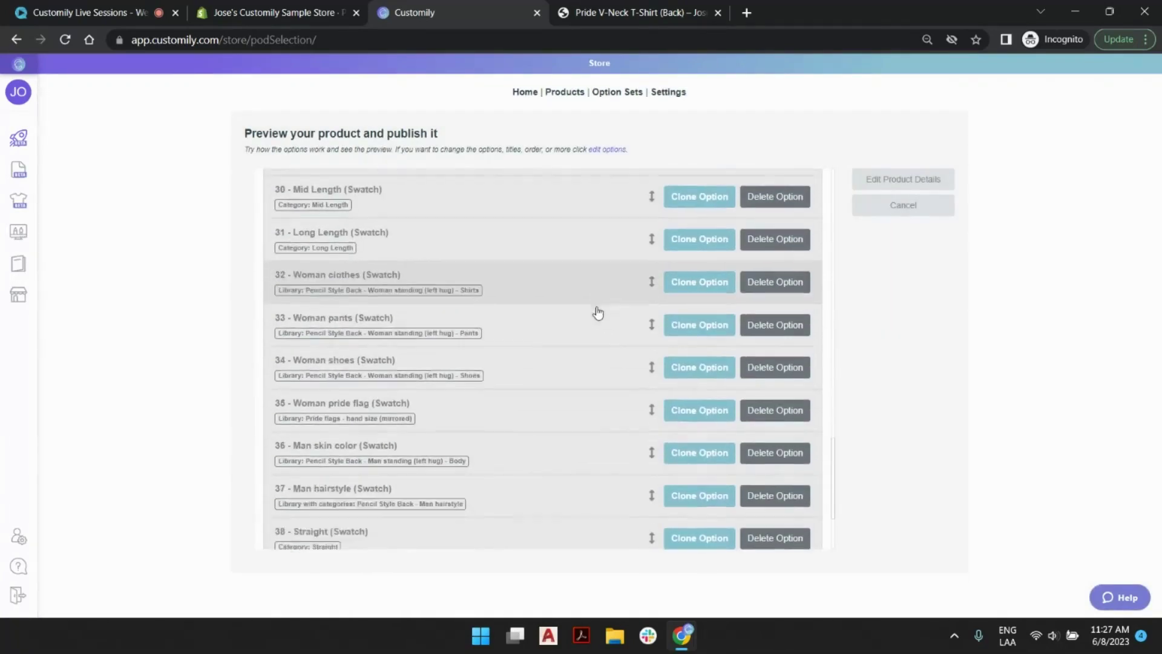
{"action": "scroll", "coordinate": [605, 296], "scroll_direction": "up", "scroll_amount": 20}
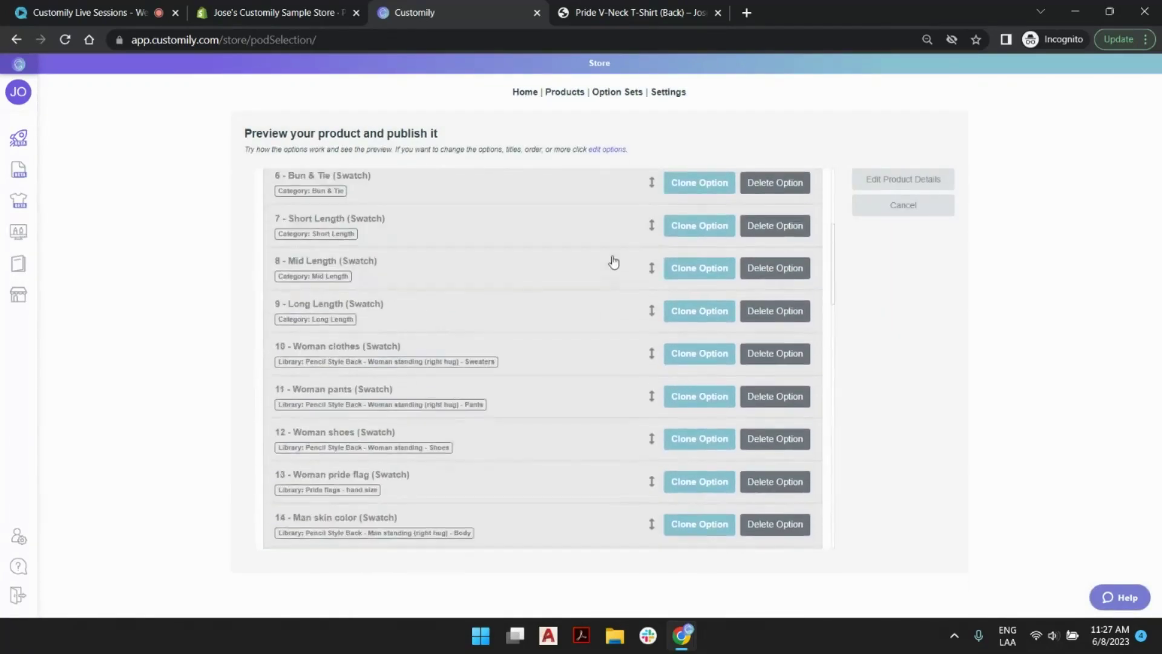
{"action": "left_click", "coordinate": [775, 197]}
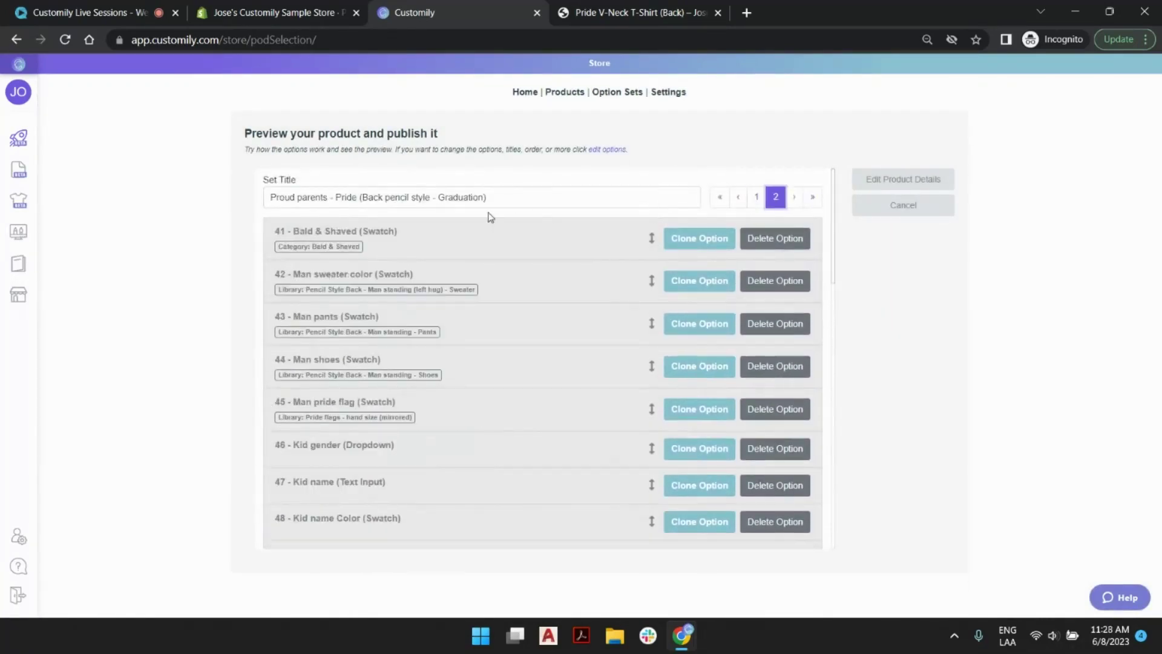
{"action": "scroll", "coordinate": [436, 356], "scroll_direction": "down", "scroll_amount": 3}
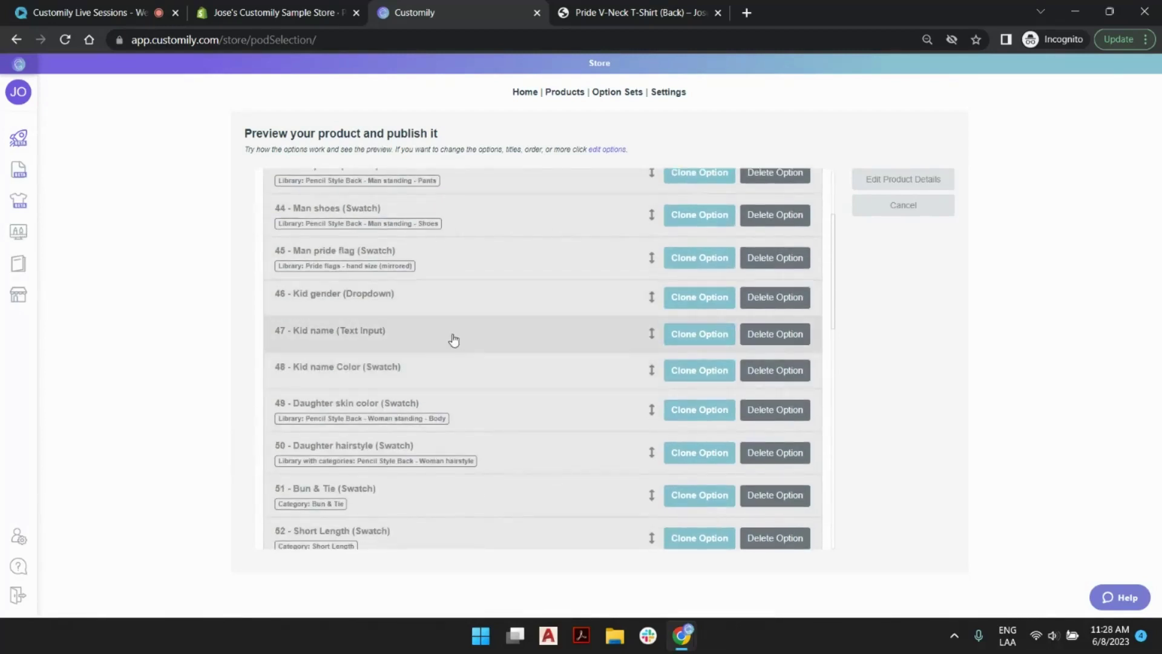
{"action": "left_click_drag", "start_coordinate": [513, 340], "coordinate": [496, 482]}
Step: Relabel the Parent 1 name text input as "Parent 1 name (optional)" and copy the added suffix
{"action": "left_click", "coordinate": [464, 431]}
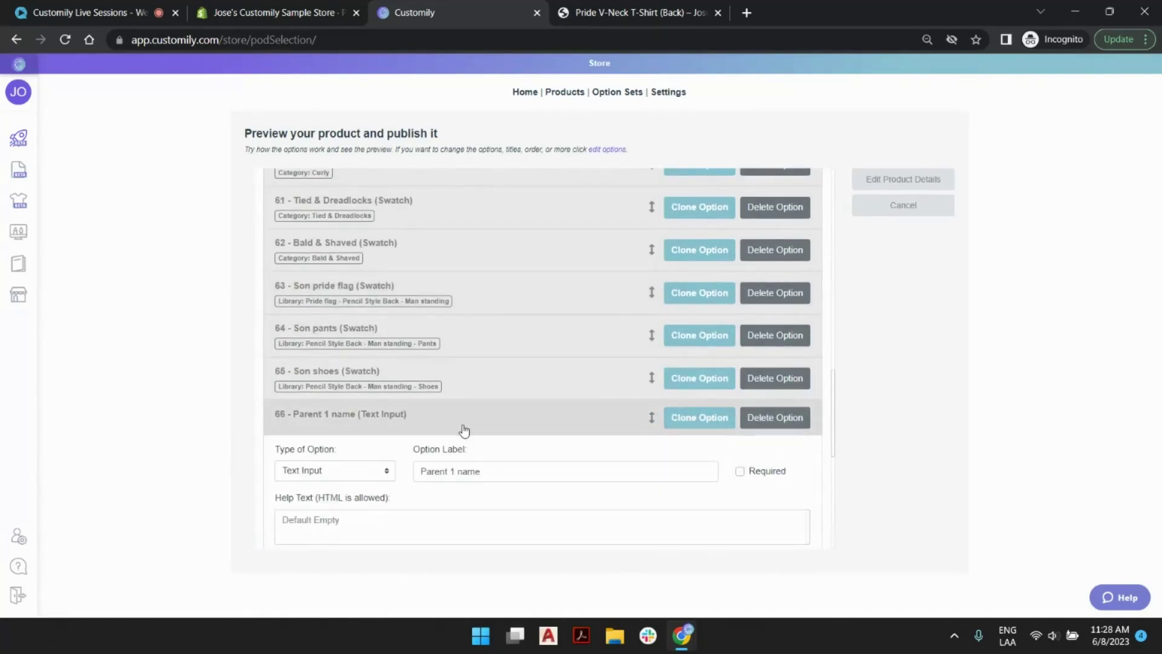
{"action": "left_click", "coordinate": [491, 470]}
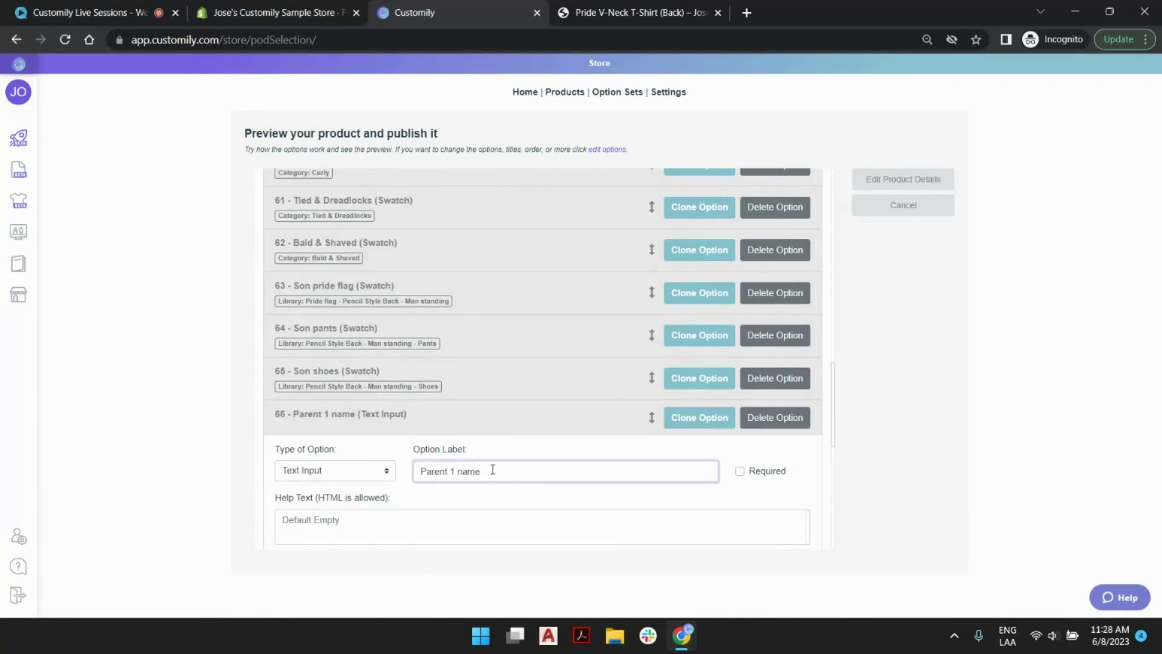
{"action": "type", "text": "(optional)"}
{"action": "left_click", "coordinate": [482, 473], "text": "shift"}
{"action": "key", "text": "ctrl+c"}
{"action": "left_click", "coordinate": [482, 423]}
Step: Add the copied suffix to the Parent 2 label so it reads "Parent 2 name (optional)"
{"action": "left_click", "coordinate": [482, 448]}
{"action": "left_click", "coordinate": [497, 506]}
{"action": "key", "text": "ctrl+v"}
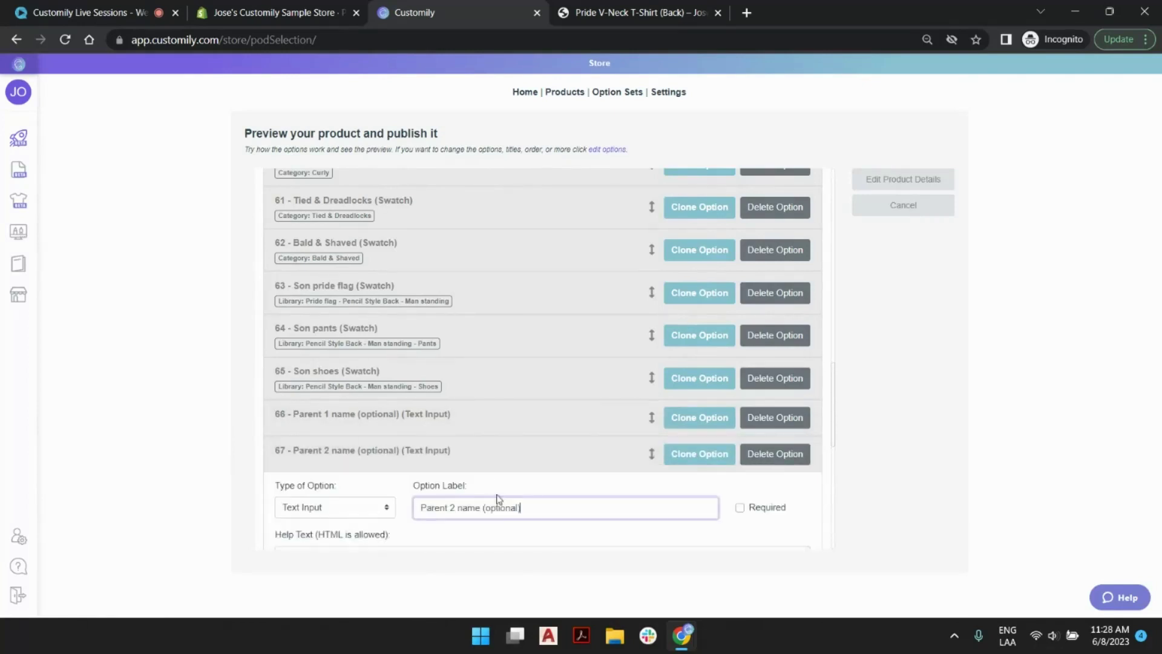
{"action": "left_click", "coordinate": [492, 462]}
Step: Relabel the Kid name text input as "Kid name (optional)" and save the option set
{"action": "left_click", "coordinate": [477, 501]}
{"action": "left_click", "coordinate": [486, 539]}
{"action": "key", "text": "ctrl+v"}
{"action": "left_click", "coordinate": [485, 493]}
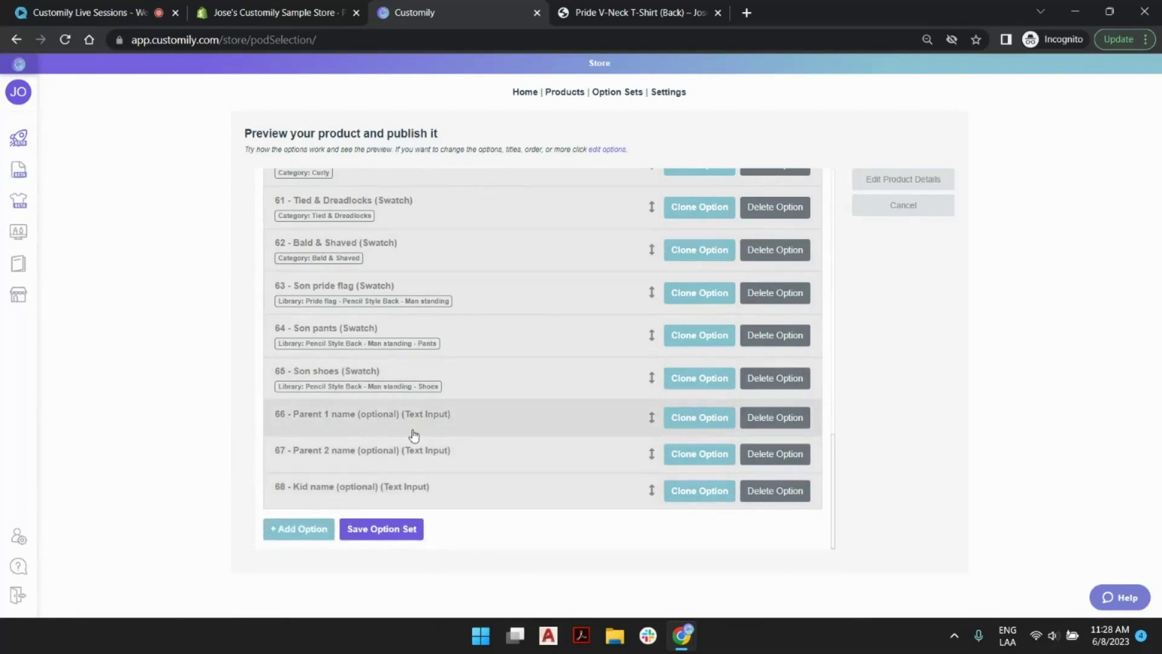
{"action": "left_click", "coordinate": [402, 535]}
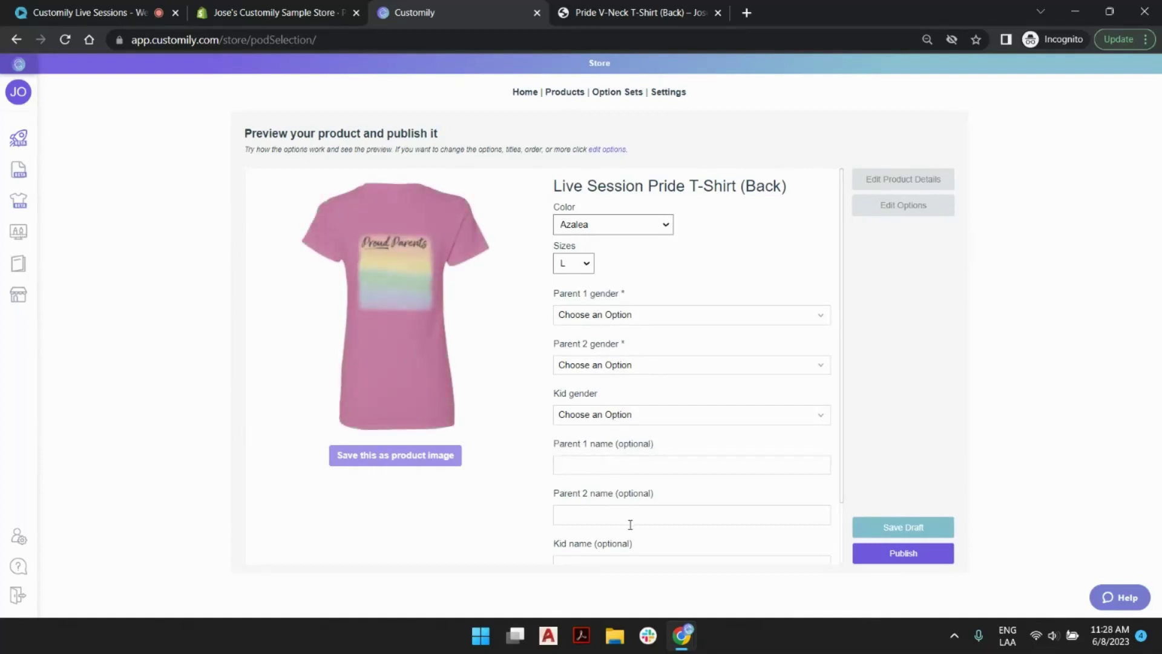
Step: Try the shirt preview in Coral and Heather Radiant Orchid, and set the color to Purple
{"action": "scroll", "coordinate": [630, 523], "scroll_direction": "down", "scroll_amount": 2}
{"action": "scroll", "coordinate": [692, 314], "scroll_direction": "up", "scroll_amount": 2}
{"action": "left_click", "coordinate": [620, 225]}
{"action": "left_click", "coordinate": [608, 253]}
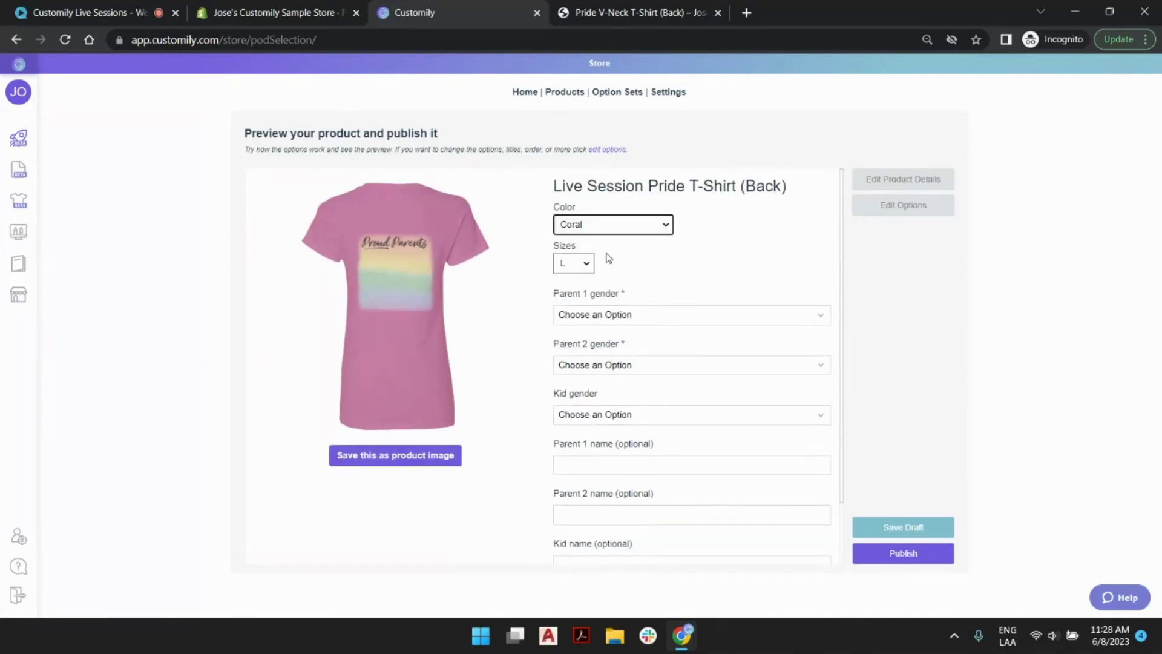
{"action": "left_click", "coordinate": [627, 230]}
{"action": "left_click", "coordinate": [626, 265]}
{"action": "left_click", "coordinate": [620, 226]}
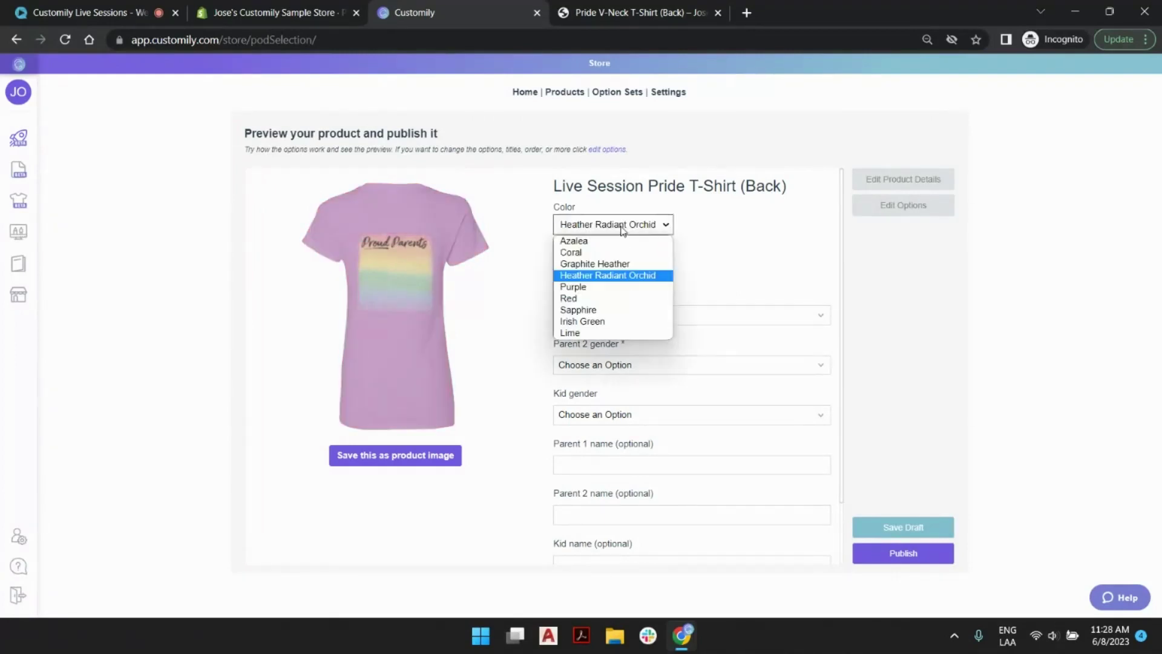
{"action": "left_click", "coordinate": [619, 289]}
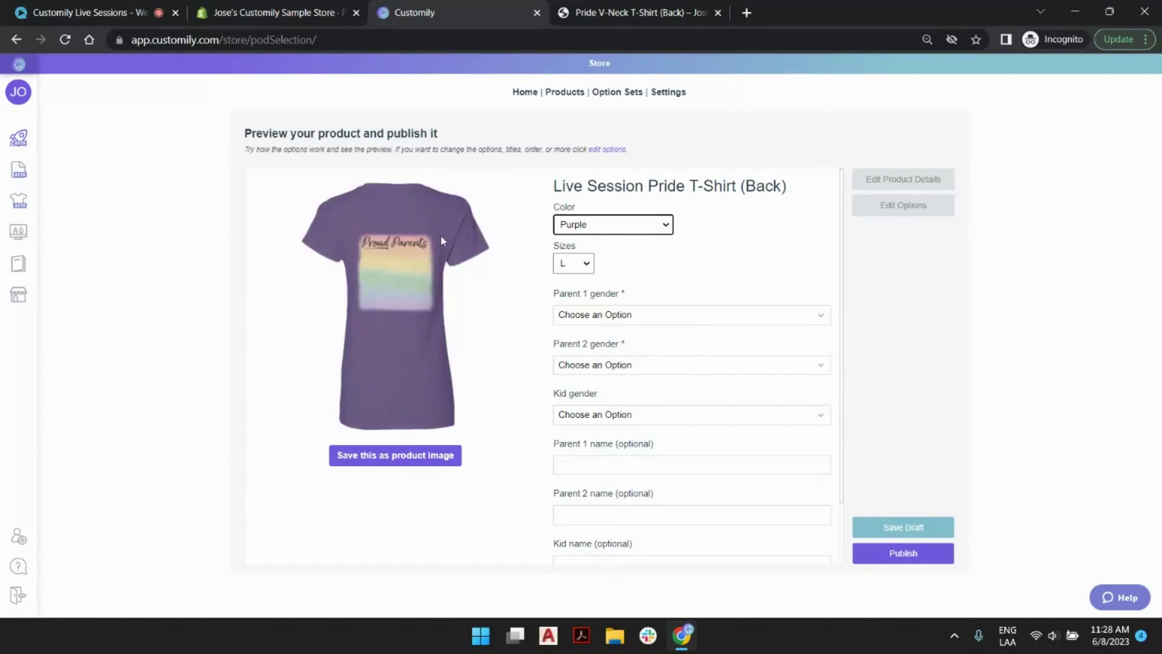
Step: Set Parent 1 gender to Woman and choose the dark brown bun hairstyle under Bun & Tie
{"action": "left_click", "coordinate": [655, 314]}
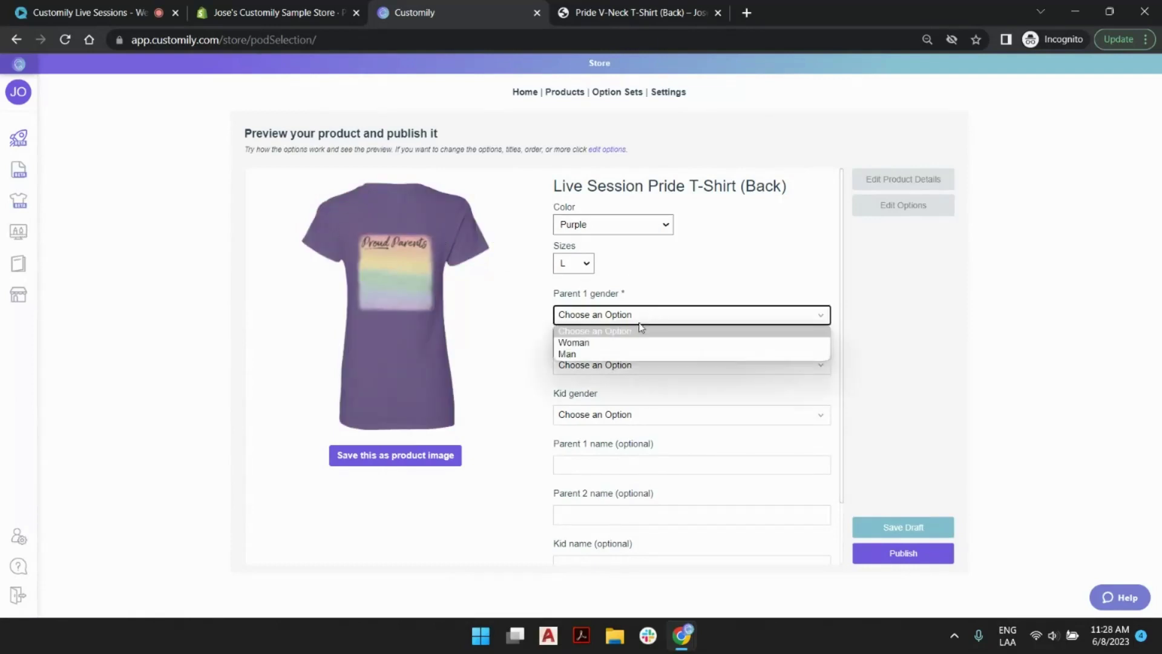
{"action": "left_click", "coordinate": [610, 340]}
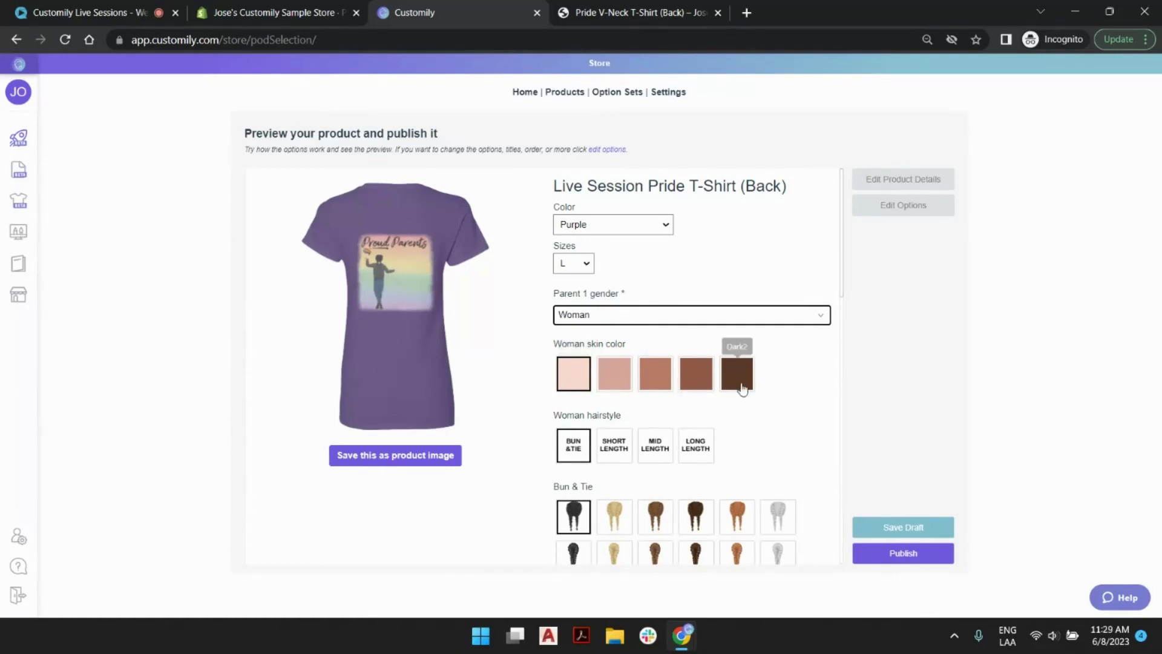
{"action": "scroll", "coordinate": [610, 375], "scroll_direction": "down", "scroll_amount": 3}
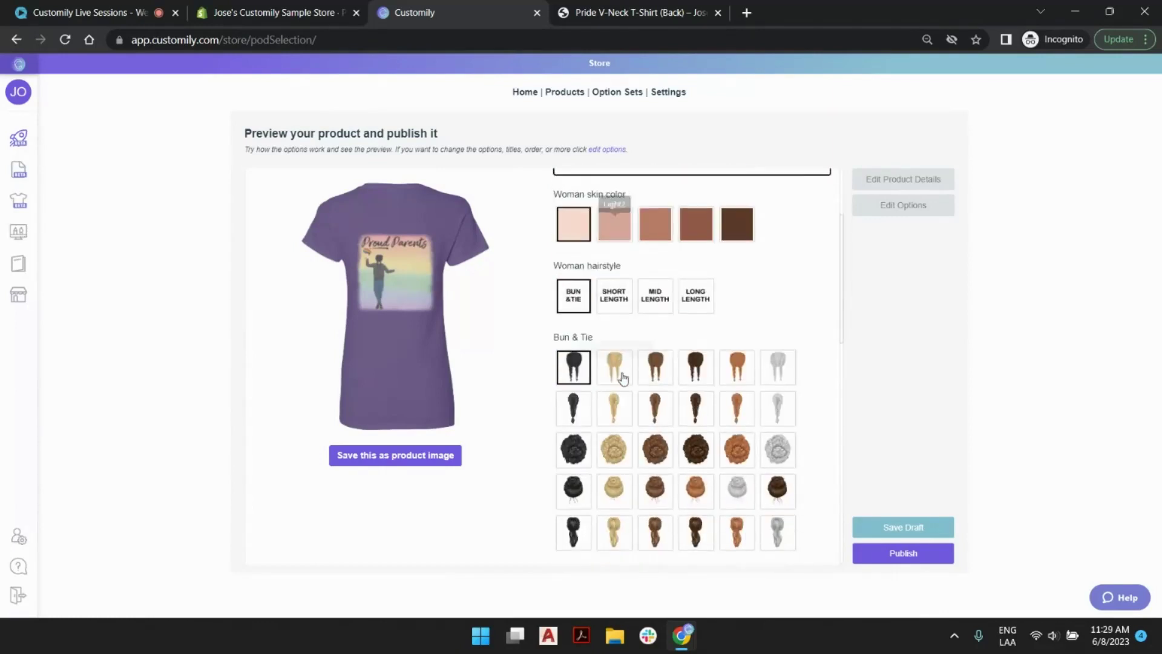
{"action": "scroll", "coordinate": [761, 448], "scroll_direction": "down", "scroll_amount": 2}
{"action": "left_click", "coordinate": [777, 336]}
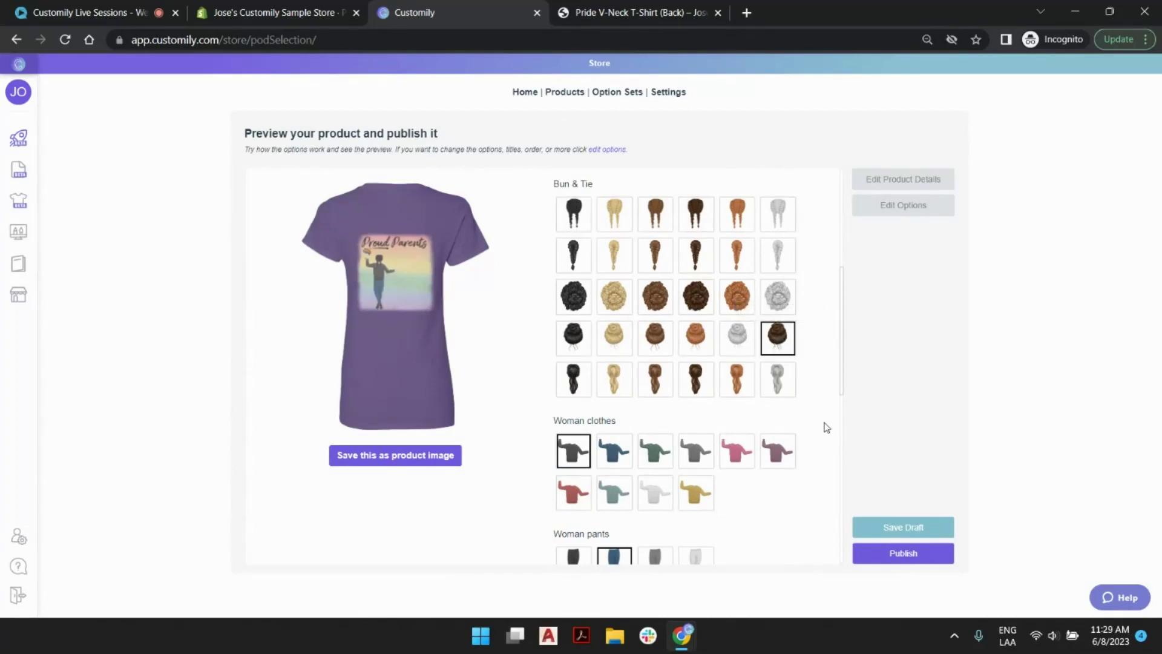
Step: Dress the Parent 1 woman in gray clothes, gray pants and red shoes
{"action": "left_click", "coordinate": [697, 452]}
{"action": "scroll", "coordinate": [701, 442], "scroll_direction": "down", "scroll_amount": 1}
{"action": "scroll", "coordinate": [701, 435], "scroll_direction": "up", "scroll_amount": 1}
{"action": "left_click", "coordinate": [655, 412]}
{"action": "left_click", "coordinate": [626, 496]}
Step: Try the Parent 1 woman without a pride flag, and give her the Lesbian pride flag
{"action": "scroll", "coordinate": [750, 363], "scroll_direction": "down", "scroll_amount": 3}
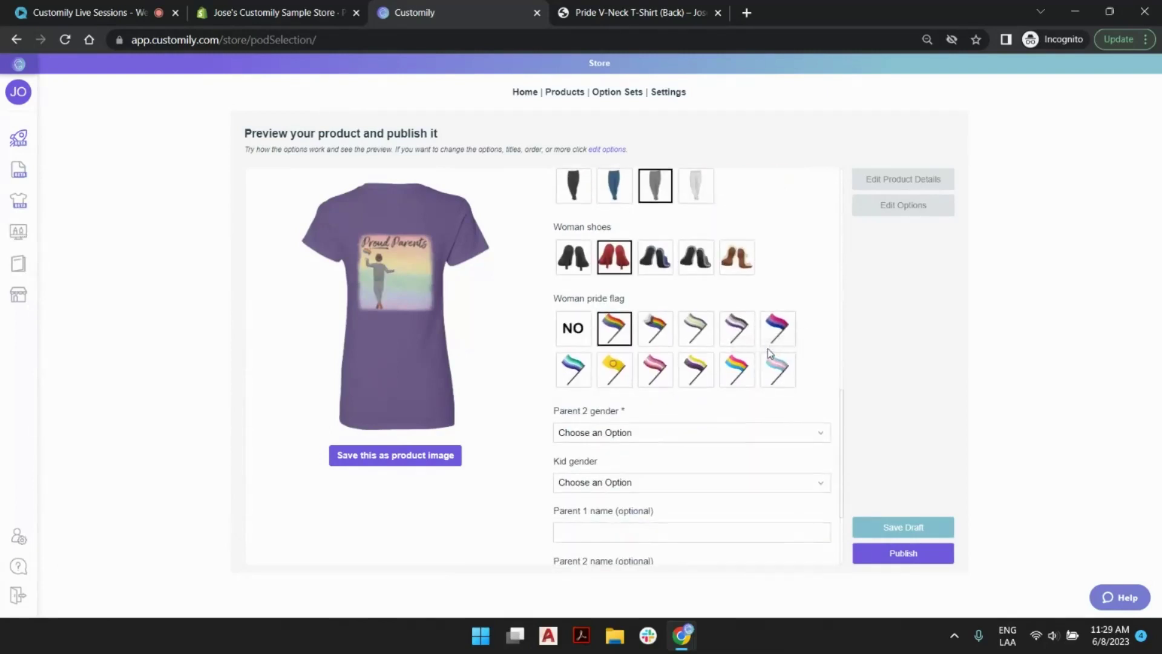
{"action": "left_click", "coordinate": [578, 334]}
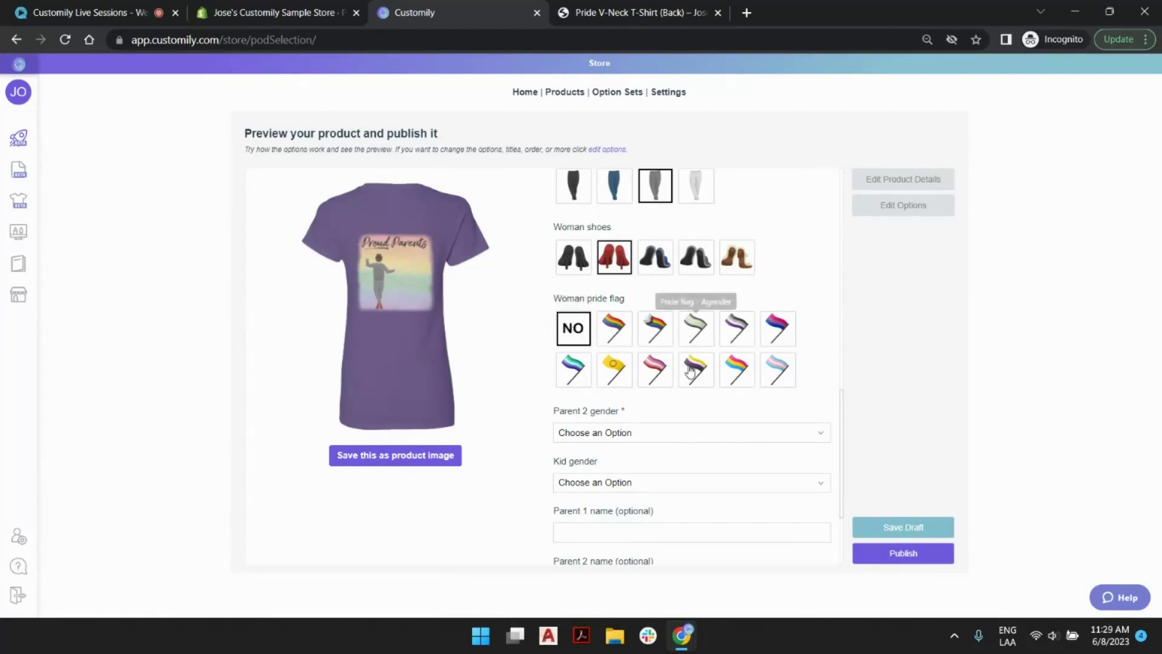
{"action": "left_click", "coordinate": [668, 368]}
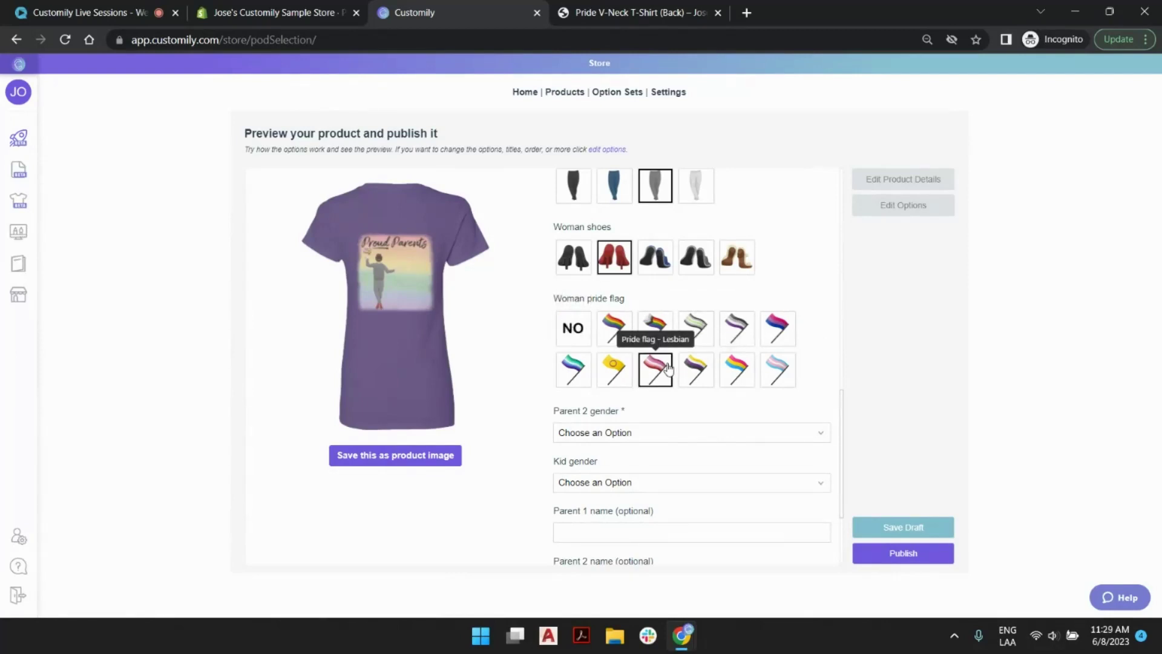
Step: Set Parent 2 gender to Woman with Dark1 skin and the wavy ginger hairstyle under Long Length
{"action": "left_click", "coordinate": [660, 433]}
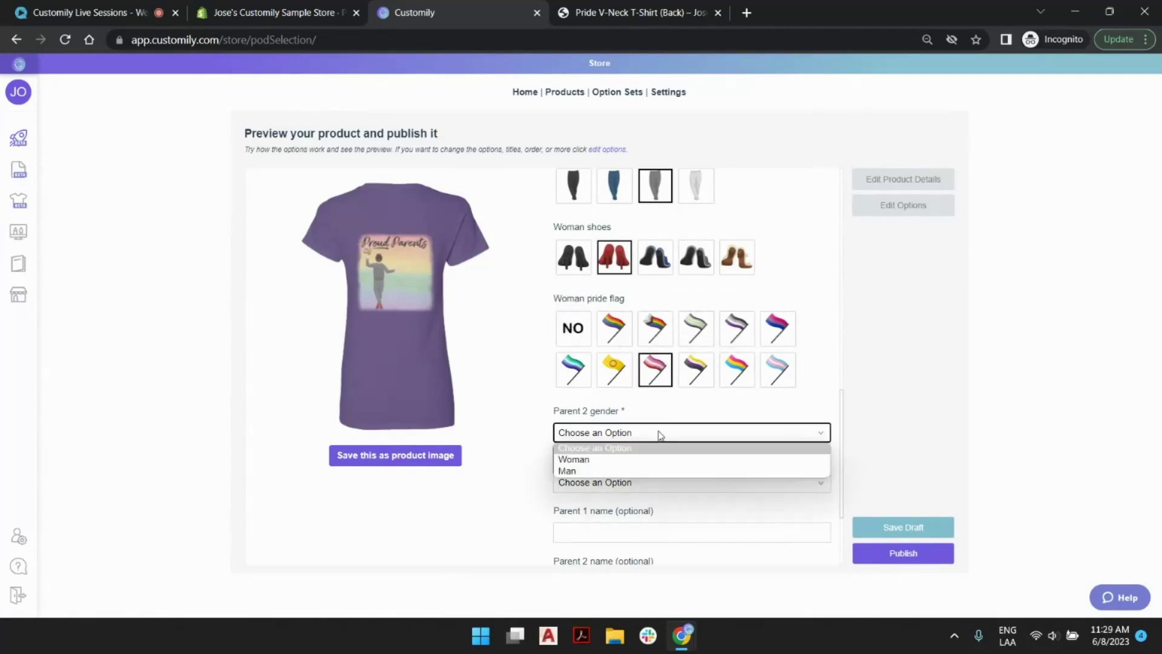
{"action": "left_click", "coordinate": [646, 460]}
{"action": "scroll", "coordinate": [676, 410], "scroll_direction": "down", "scroll_amount": 3}
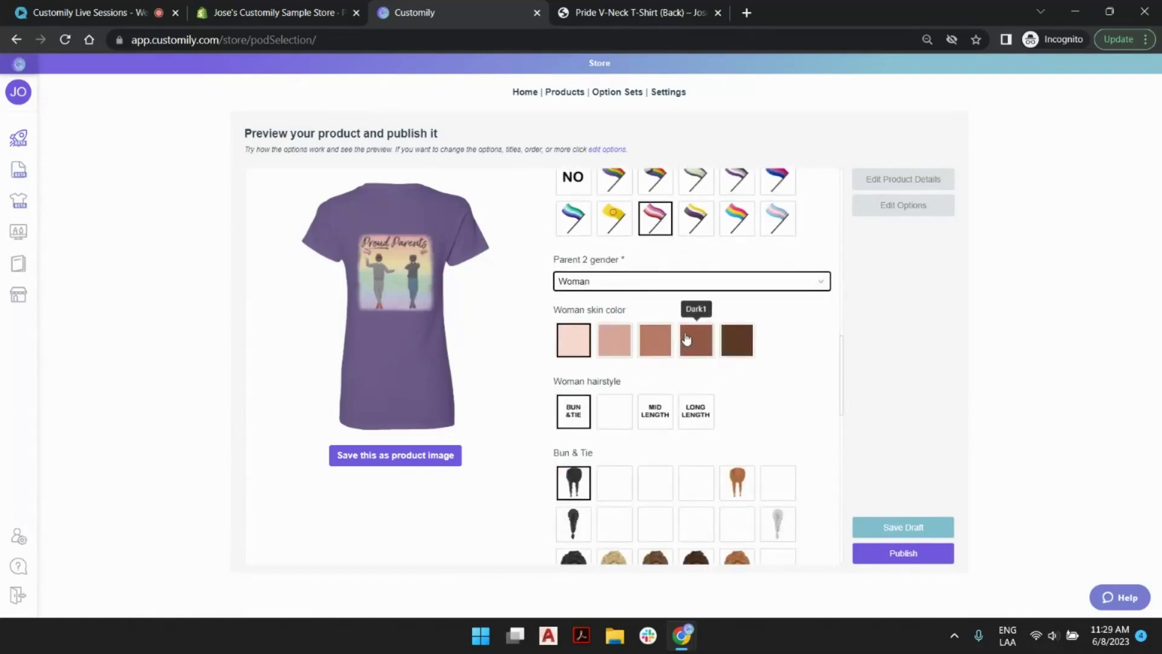
{"action": "left_click", "coordinate": [702, 341]}
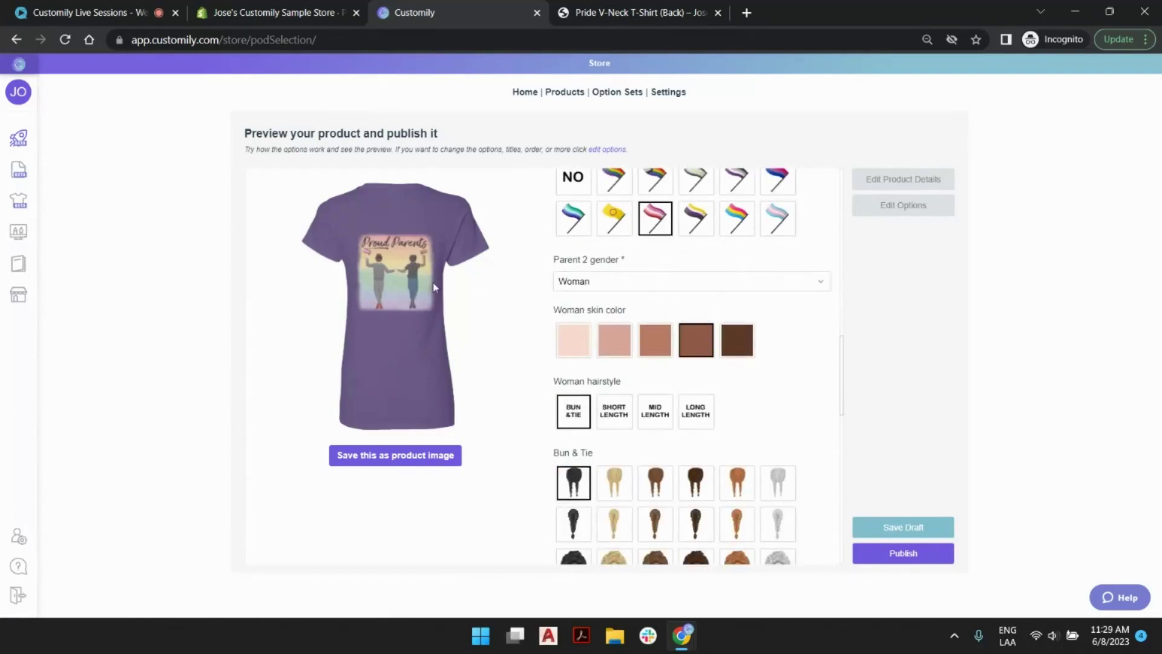
{"action": "scroll", "coordinate": [690, 339], "scroll_direction": "down", "scroll_amount": 4}
{"action": "left_click", "coordinate": [702, 193]}
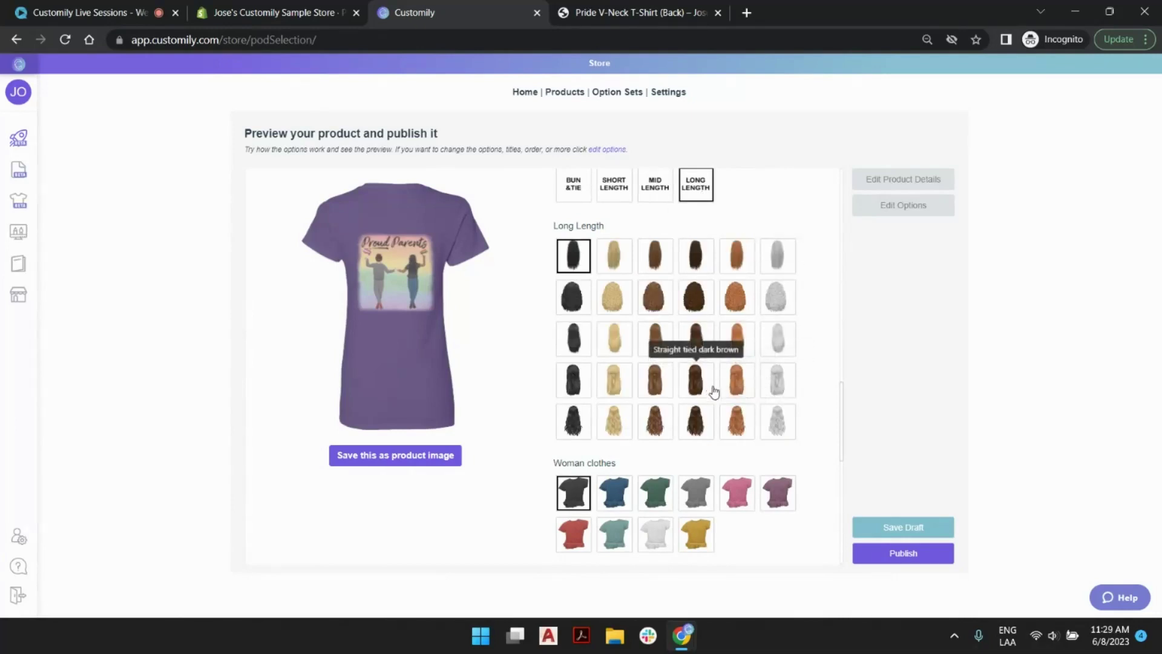
{"action": "left_click", "coordinate": [739, 419]}
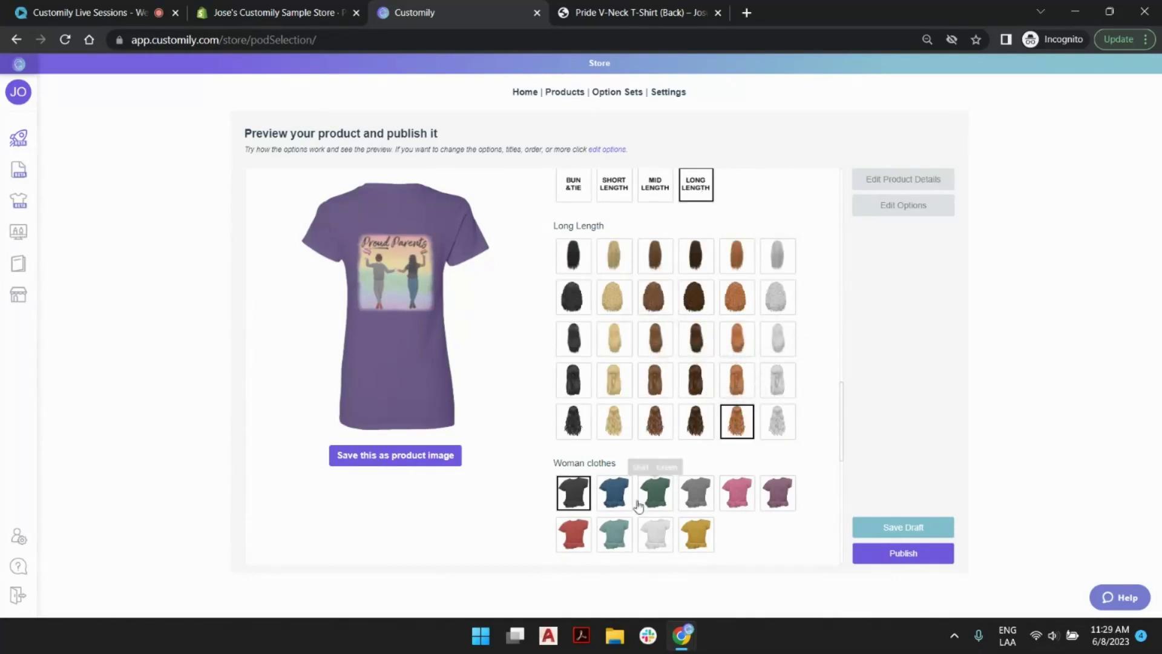
Step: Dress the Parent 2 woman in a red shirt, white pants and brown shoes, with the pink, purple and blue pride flag
{"action": "left_click", "coordinate": [573, 534]}
{"action": "scroll", "coordinate": [637, 397], "scroll_direction": "down", "scroll_amount": 6}
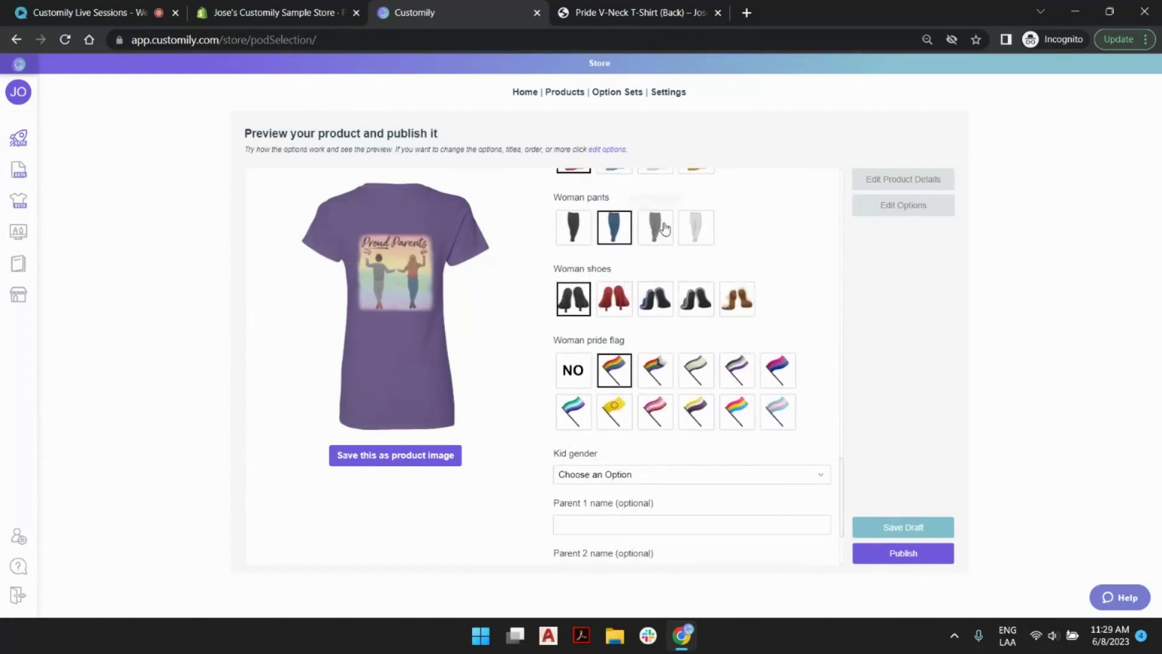
{"action": "left_click", "coordinate": [737, 298]}
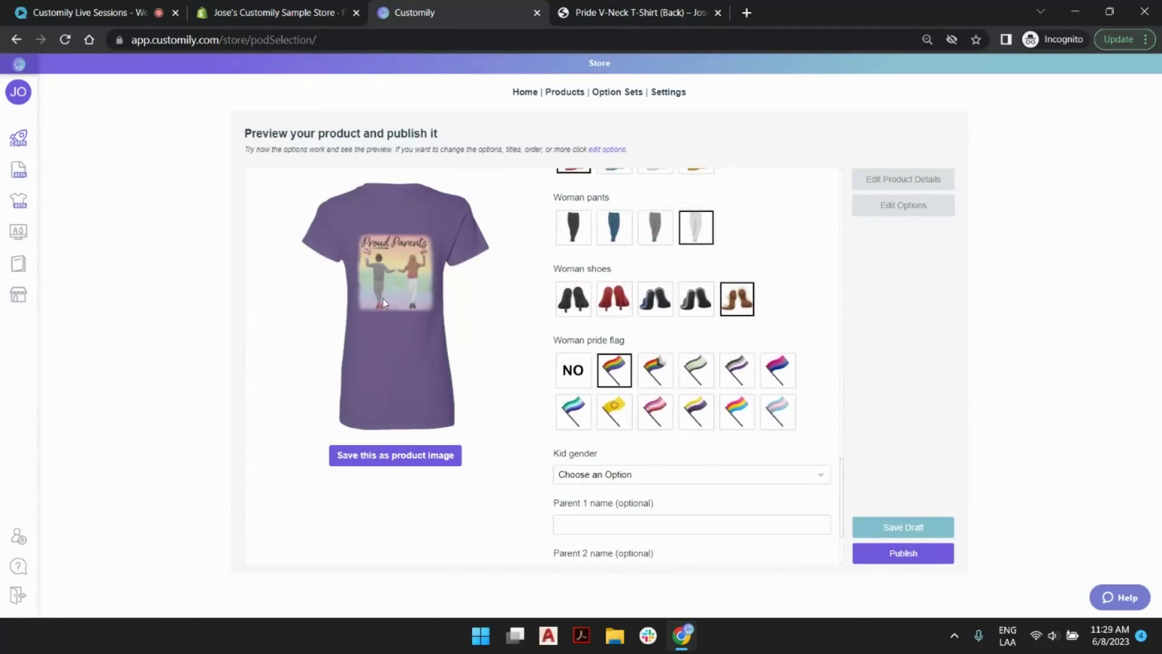
{"action": "left_click", "coordinate": [777, 370]}
Step: Set Kid gender to Son and choose the second-lightest skin color
{"action": "scroll", "coordinate": [708, 321], "scroll_direction": "down", "scroll_amount": 2}
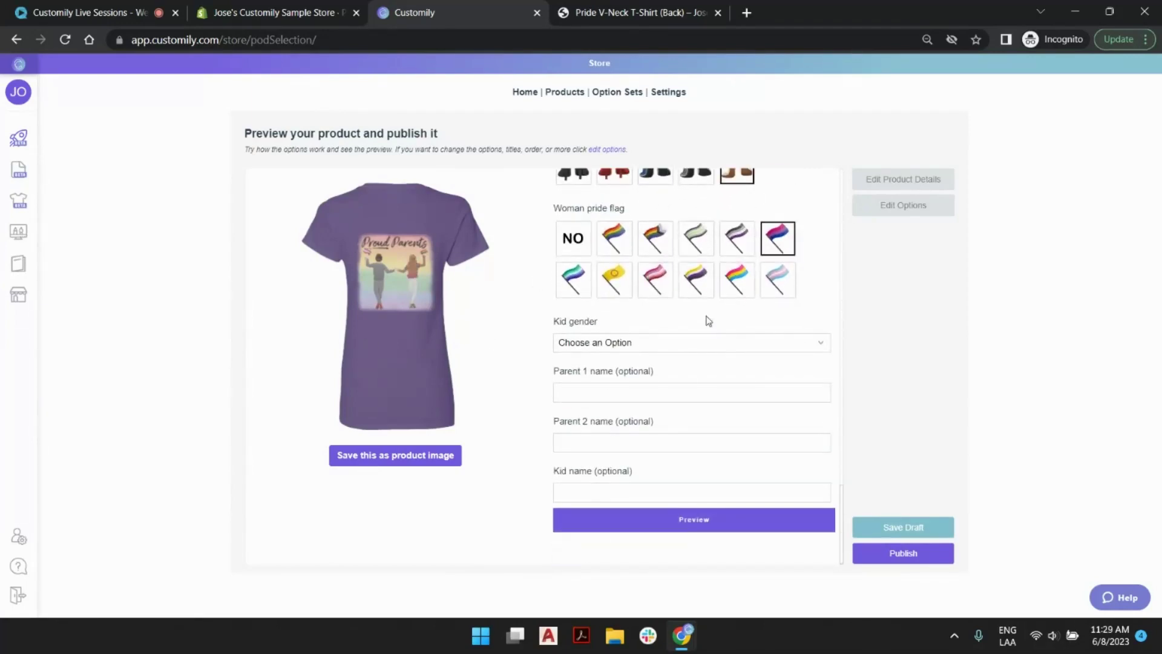
{"action": "left_click", "coordinate": [694, 342]}
{"action": "left_click", "coordinate": [672, 369]}
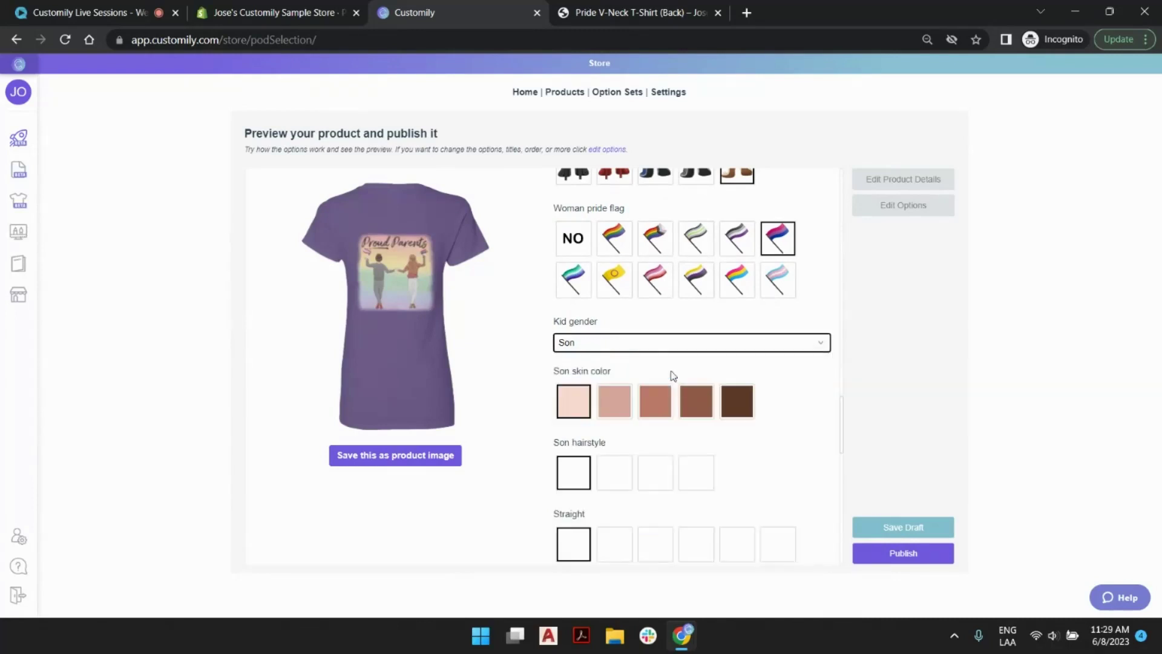
{"action": "left_click", "coordinate": [614, 401]}
Step: Switch the son's hairstyle to Tied & Dreads and choose the long brown dreadlocks
{"action": "scroll", "coordinate": [625, 408], "scroll_direction": "down", "scroll_amount": 2}
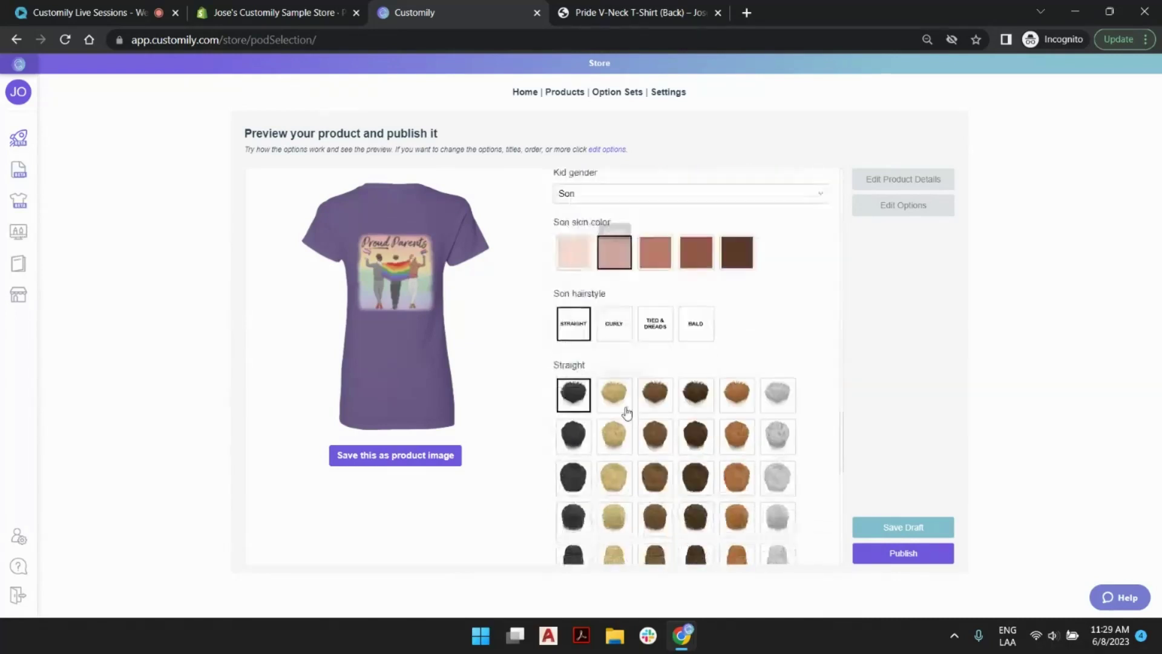
{"action": "left_click", "coordinate": [614, 321]}
{"action": "left_click", "coordinate": [660, 326]}
{"action": "scroll", "coordinate": [660, 327], "scroll_direction": "down", "scroll_amount": 3}
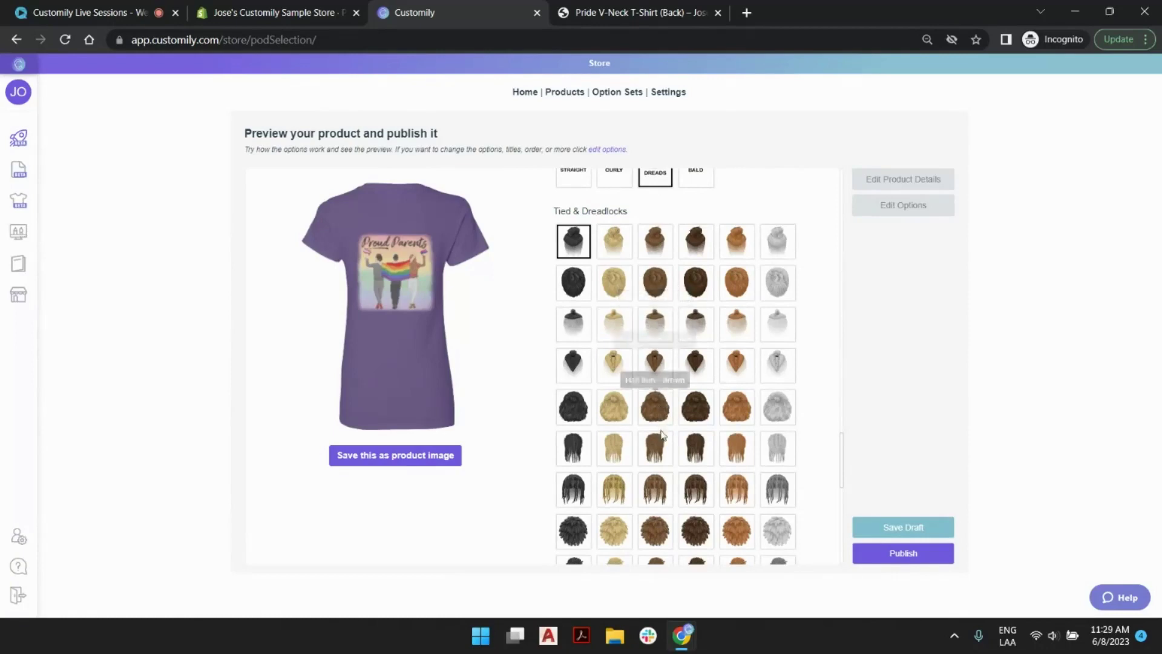
{"action": "left_click", "coordinate": [659, 449]}
Step: Choose the blue pants and the third shoe style for the son
{"action": "scroll", "coordinate": [670, 333], "scroll_direction": "down", "scroll_amount": 4}
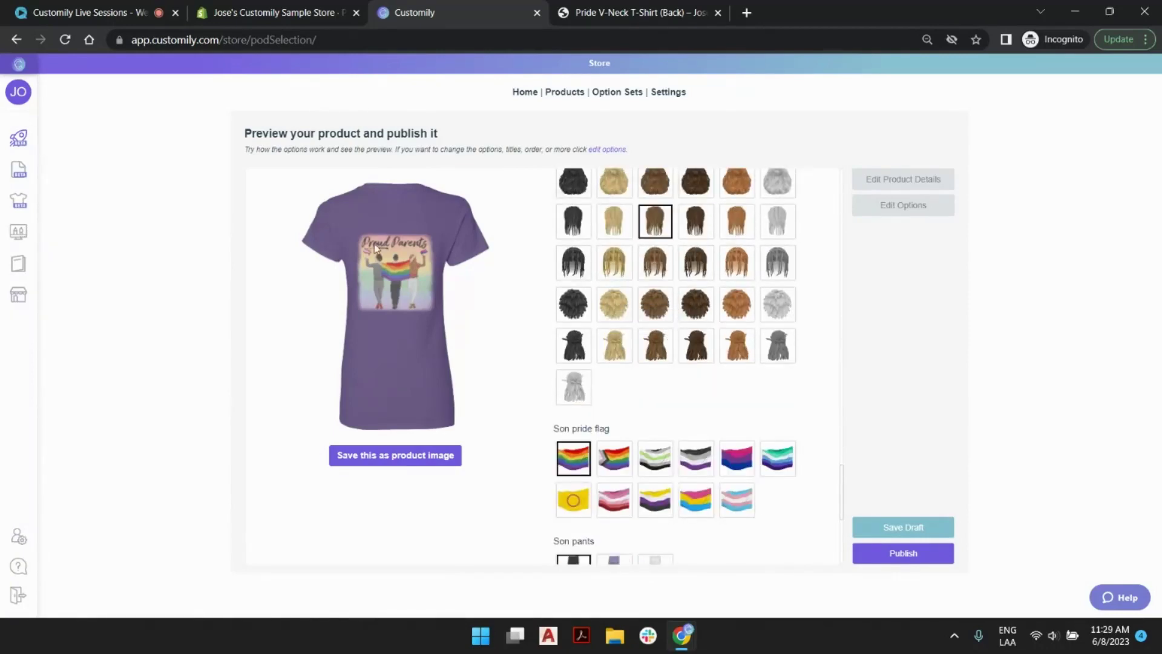
{"action": "scroll", "coordinate": [623, 260], "scroll_direction": "down", "scroll_amount": 4}
{"action": "left_click", "coordinate": [606, 351]}
{"action": "left_click", "coordinate": [656, 418]}
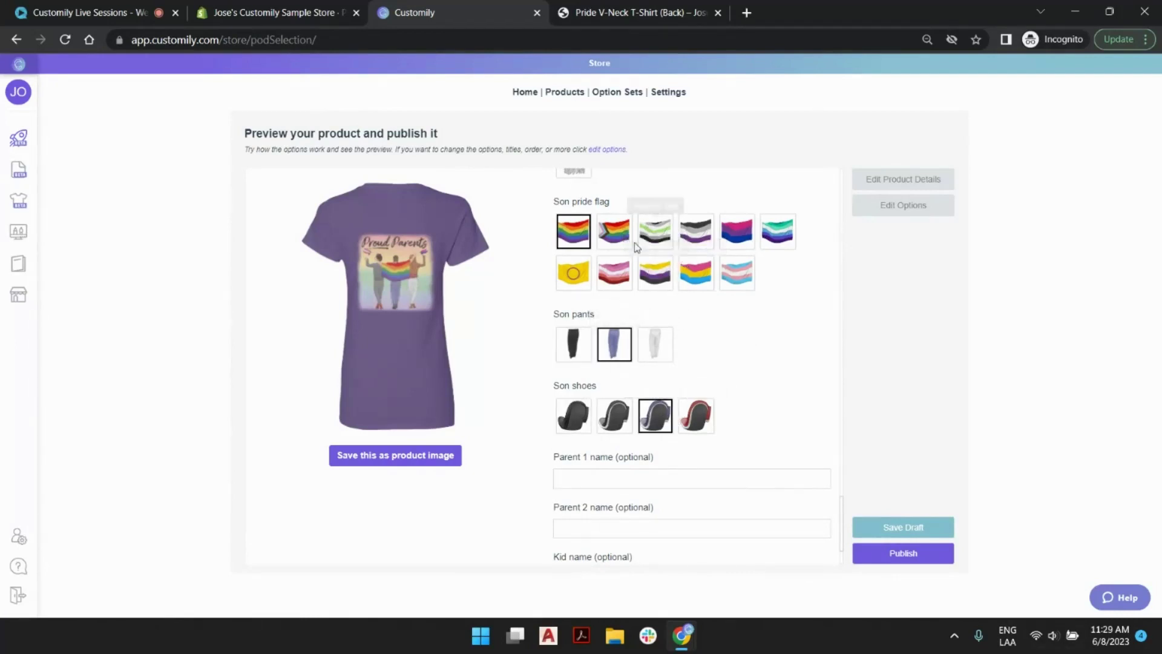
Step: Give the son the rainbow pride flag with the side chevron, and check the shirt in the enlarged preview
{"action": "left_click", "coordinate": [609, 240]}
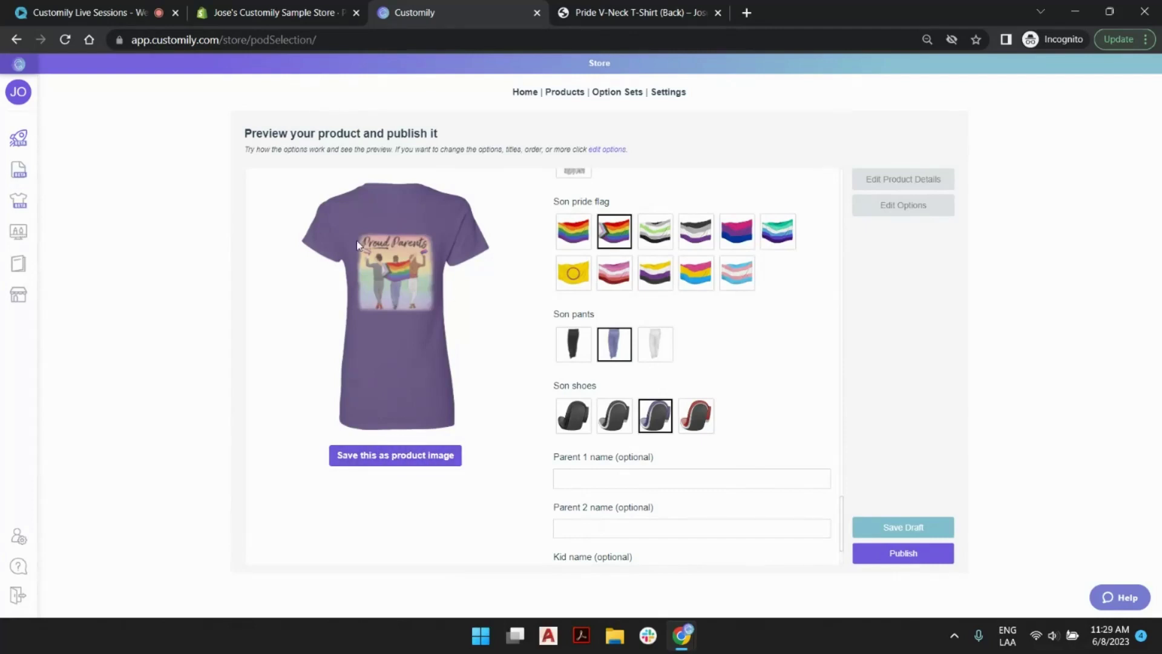
{"action": "scroll", "coordinate": [730, 417], "scroll_direction": "down", "scroll_amount": 2}
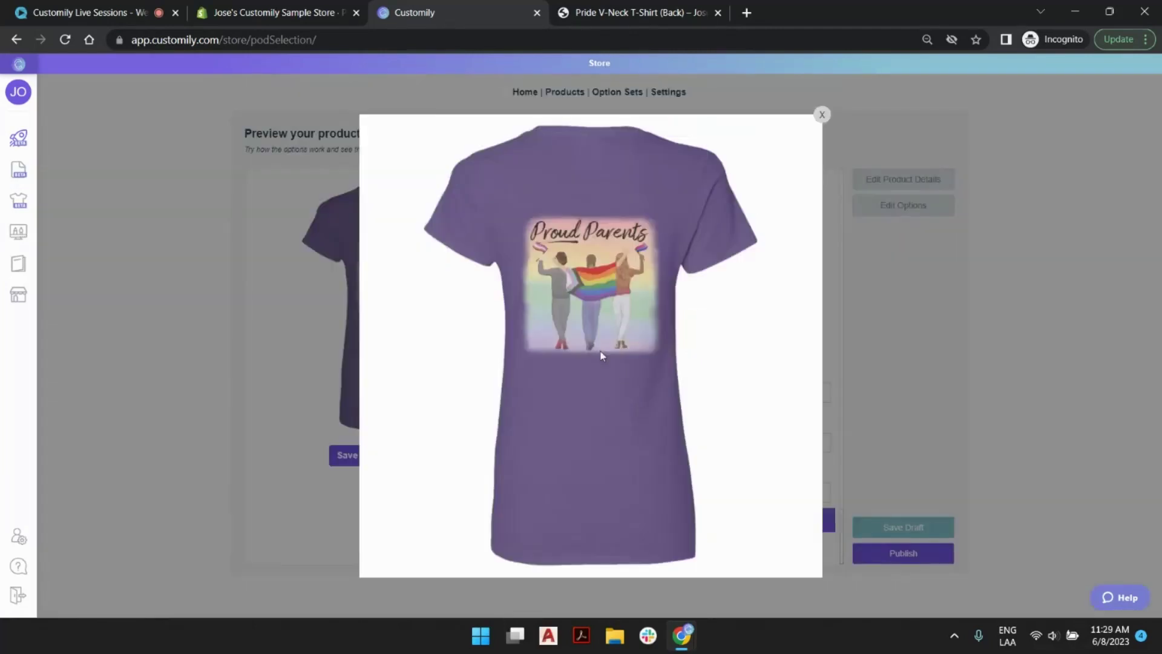
{"action": "left_click", "coordinate": [823, 115]}
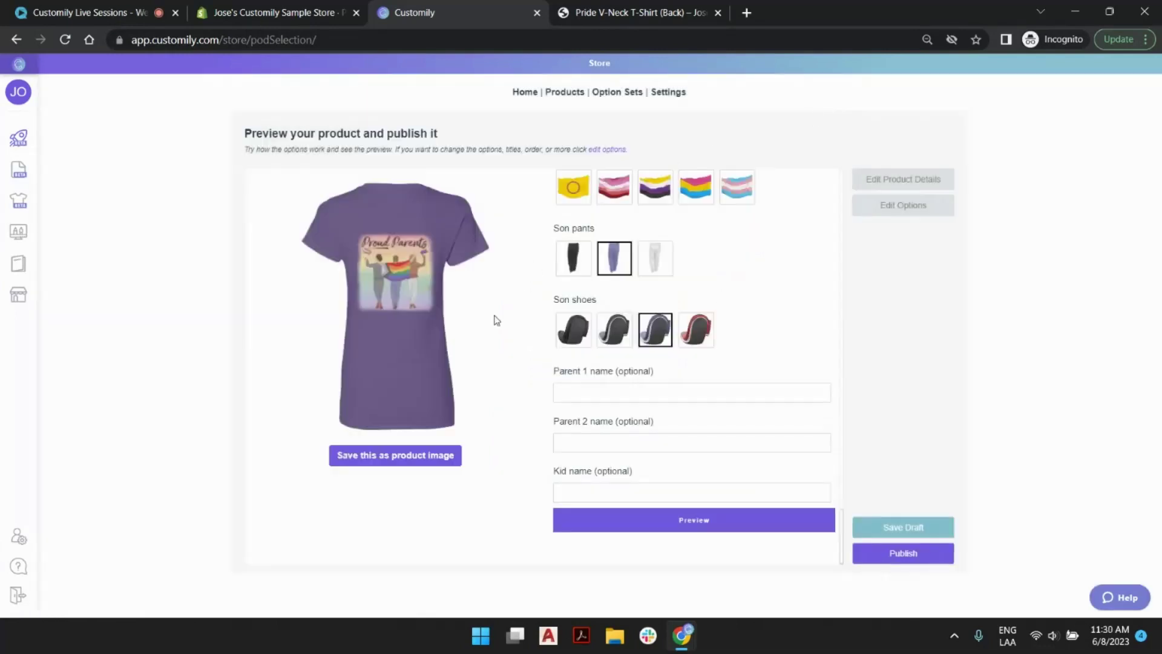
Step: Save the current shirt preview as the product image and publish the product to the store
{"action": "left_click", "coordinate": [402, 459]}
{"action": "left_click", "coordinate": [935, 563]}
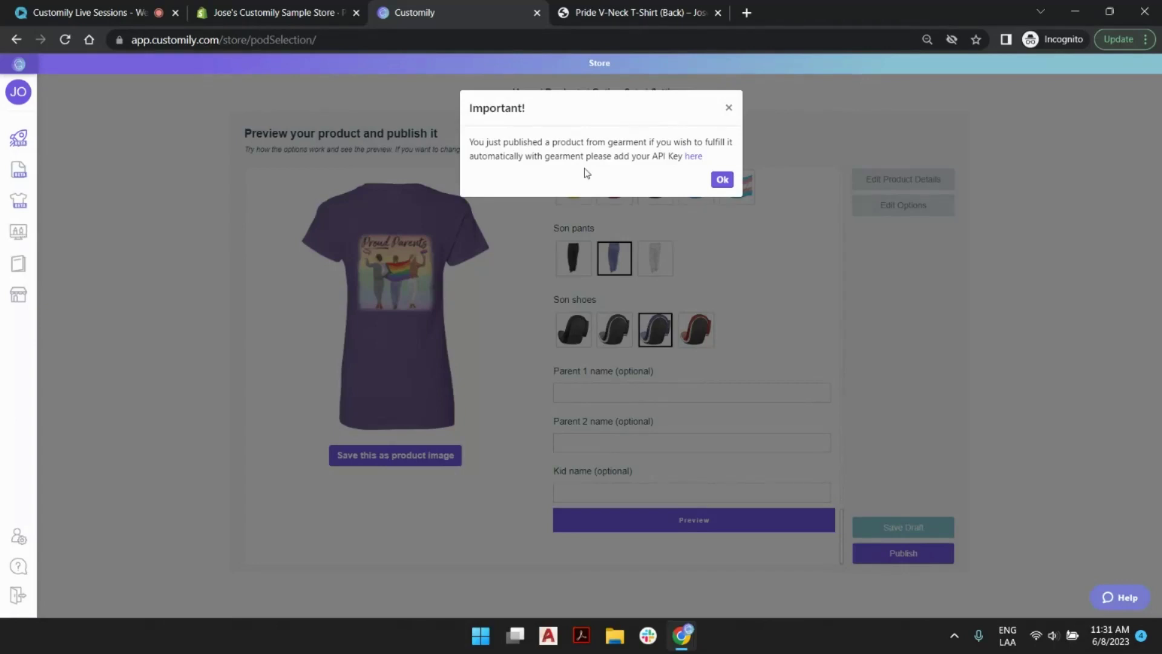
{"action": "left_click", "coordinate": [723, 179]}
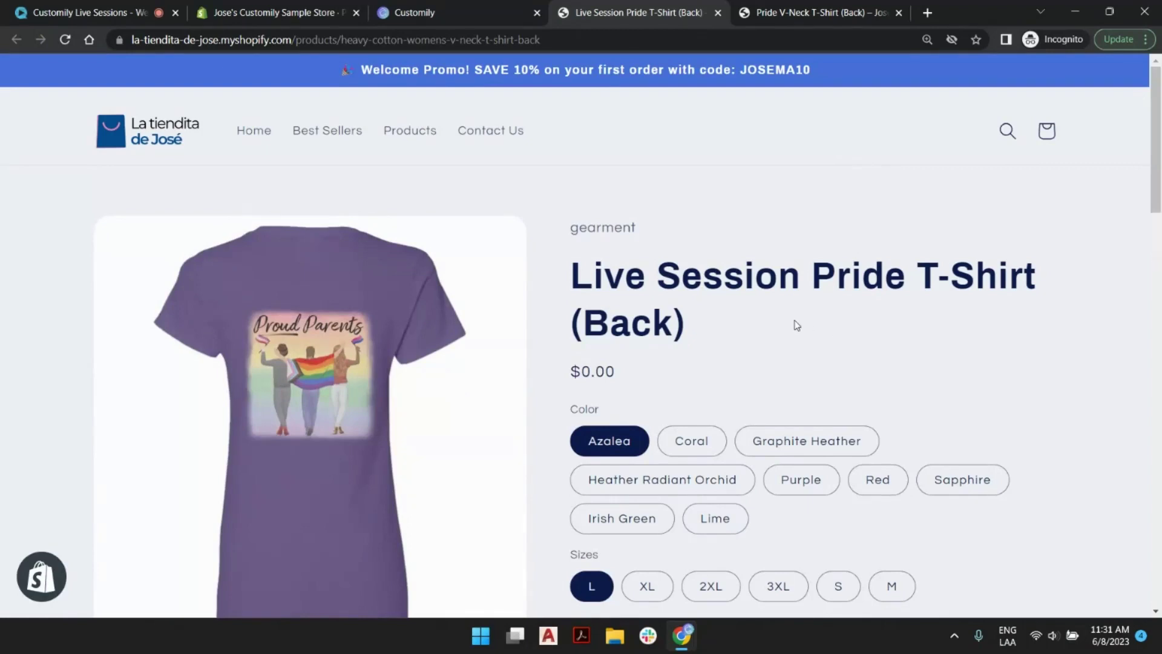
Step: Set Parent 1 gender to Man on the published Live Session Pride T-Shirt (Back) product page
{"action": "scroll", "coordinate": [954, 351], "scroll_direction": "down", "scroll_amount": 1}
{"action": "scroll", "coordinate": [954, 351], "scroll_direction": "down", "scroll_amount": 5}
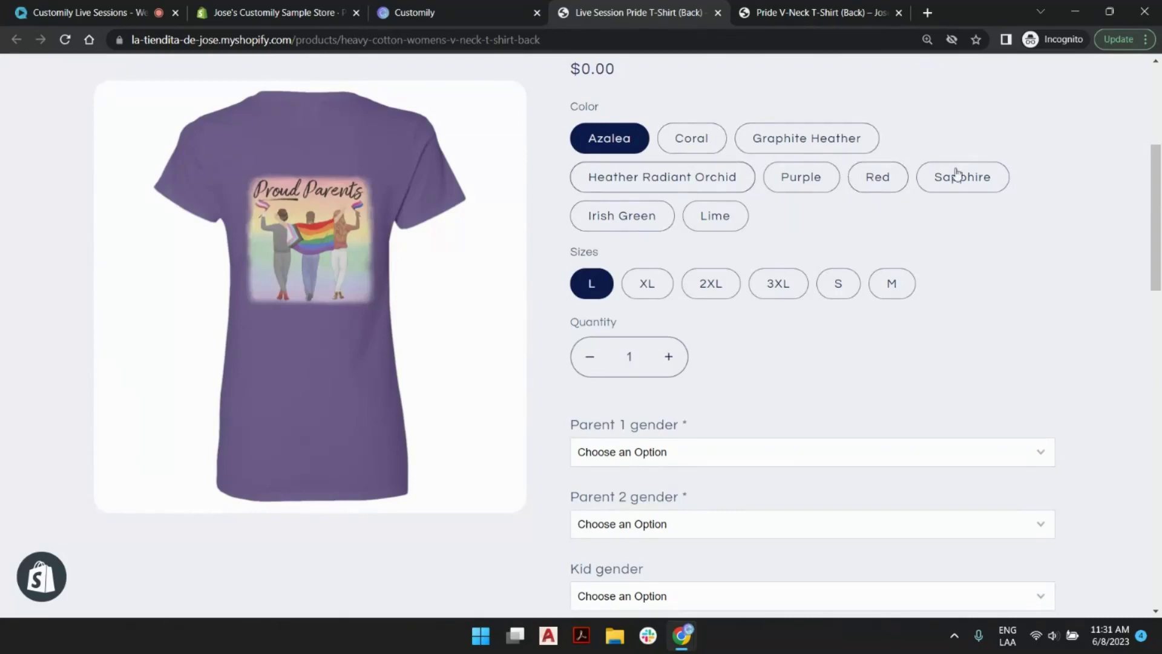
{"action": "scroll", "coordinate": [906, 181], "scroll_direction": "down", "scroll_amount": 1}
{"action": "scroll", "coordinate": [906, 181], "scroll_direction": "down", "scroll_amount": 1}
{"action": "scroll", "coordinate": [907, 242], "scroll_direction": "down", "scroll_amount": 4}
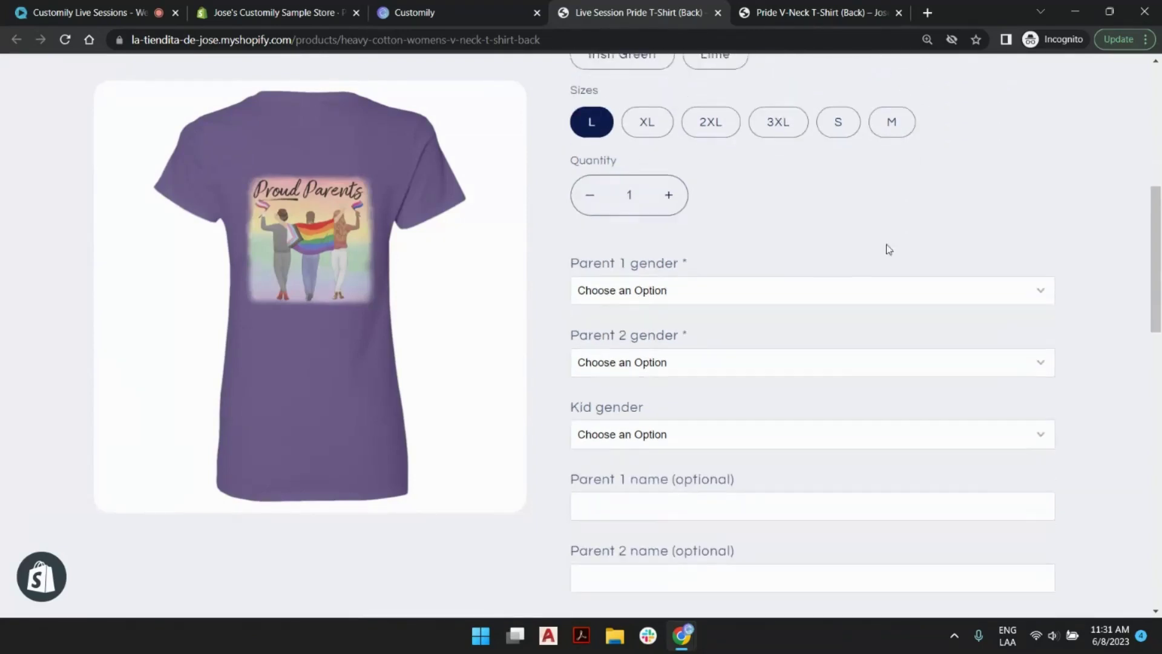
{"action": "left_click", "coordinate": [643, 230]}
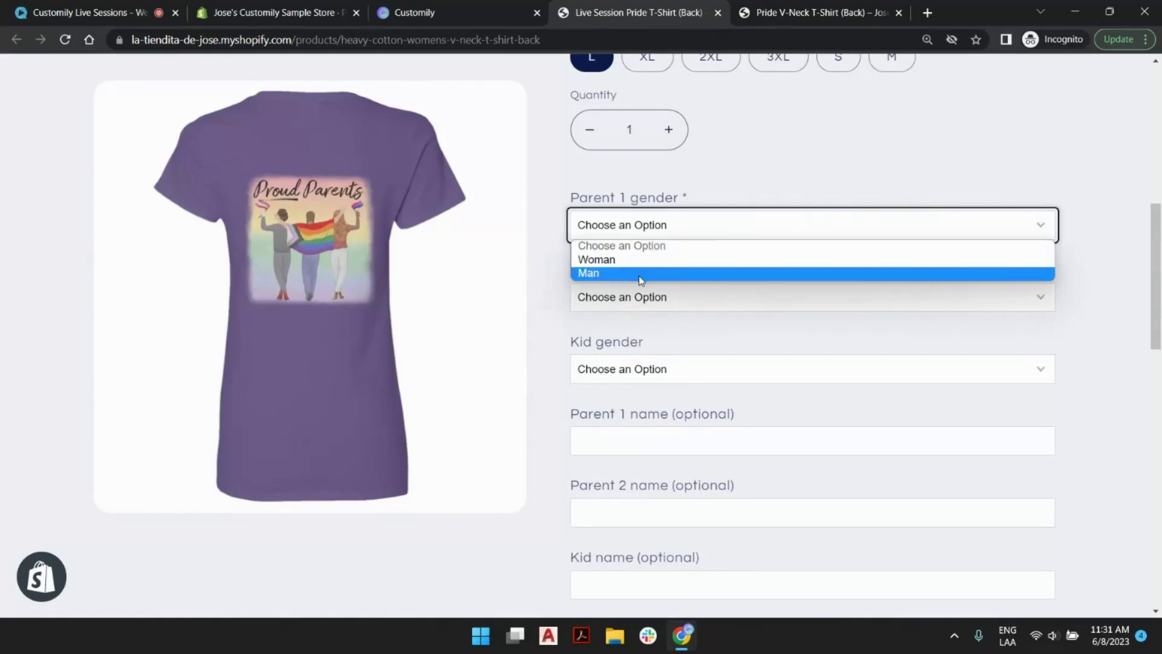
{"action": "left_click", "coordinate": [599, 273]}
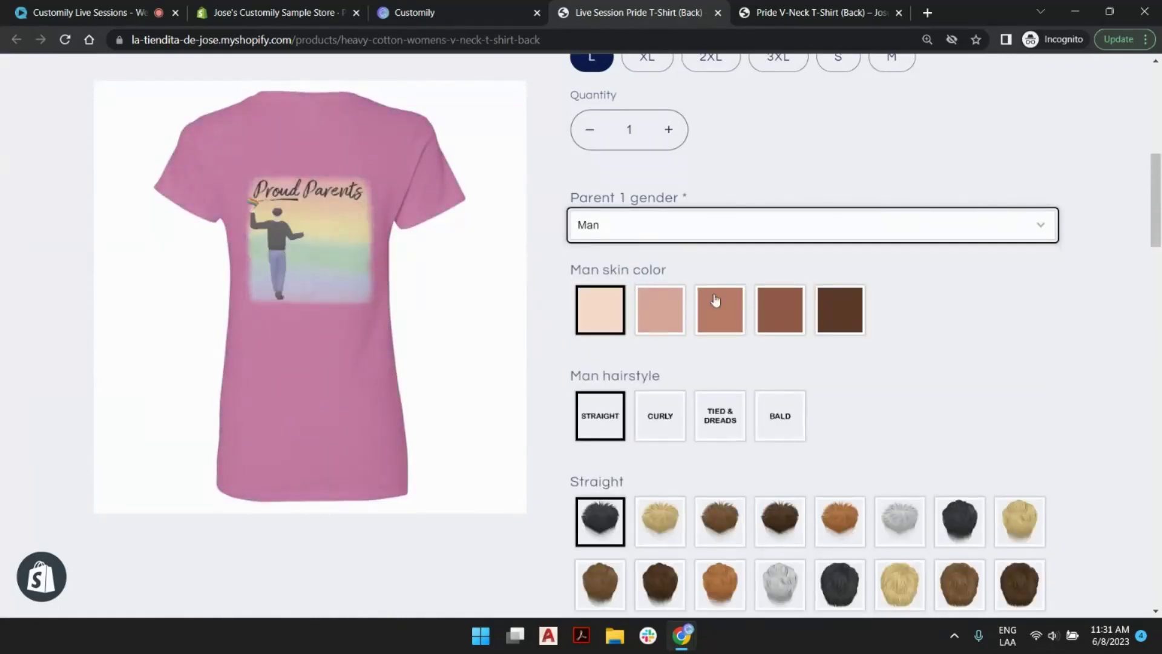
Step: Enter a first name in the Parent 1 name field and preview the personalized shirt on the product page
{"action": "scroll", "coordinate": [805, 321], "scroll_direction": "down", "scroll_amount": 12}
{"action": "scroll", "coordinate": [805, 321], "scroll_direction": "down", "scroll_amount": 8}
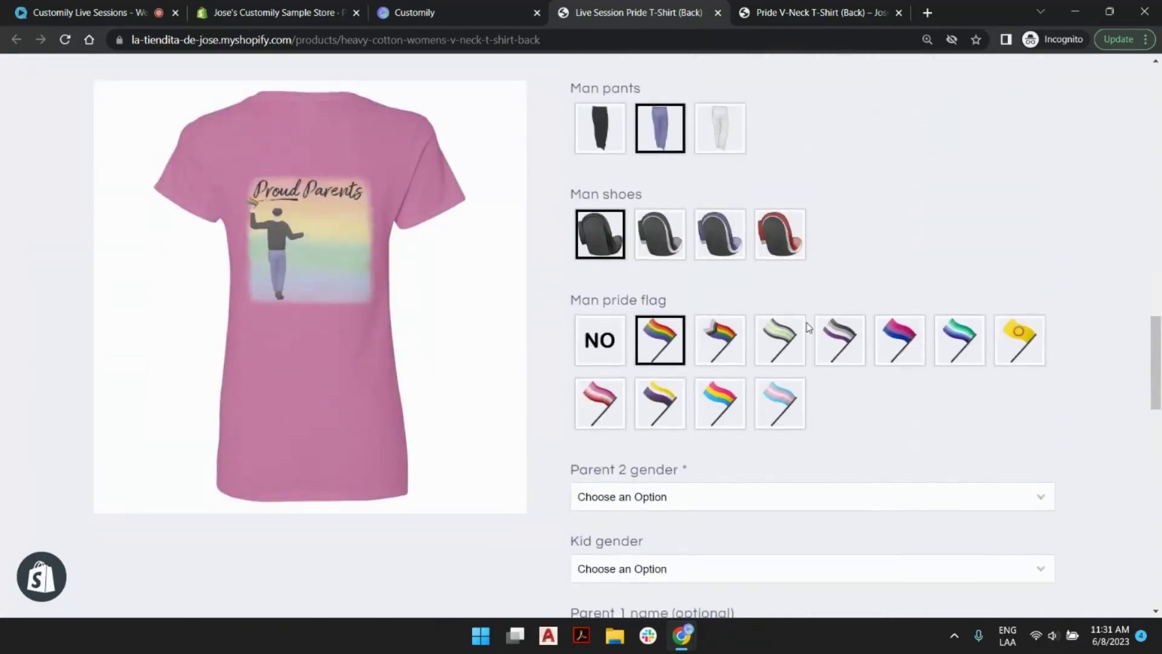
{"action": "left_click", "coordinate": [689, 339]}
{"action": "type", "text": "Josema"}
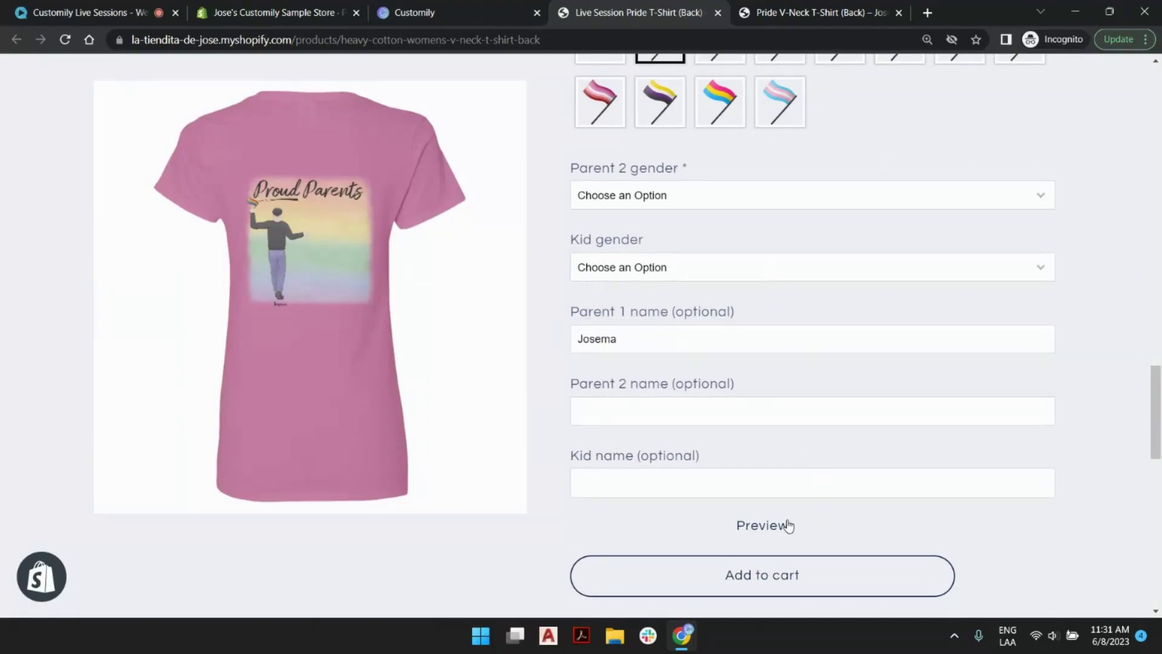
{"action": "left_click", "coordinate": [786, 524]}
{"action": "left_click", "coordinate": [807, 95]}
{"action": "scroll", "coordinate": [770, 306], "scroll_direction": "up", "scroll_amount": 20}
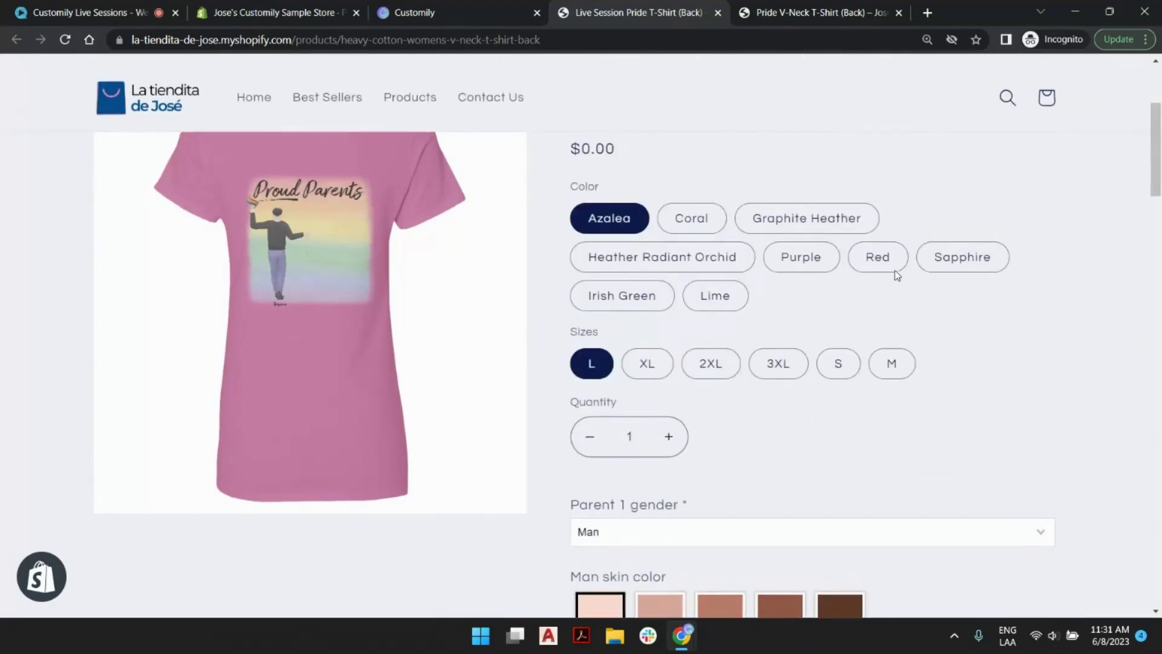
{"action": "scroll", "coordinate": [896, 275], "scroll_direction": "up", "scroll_amount": 4}
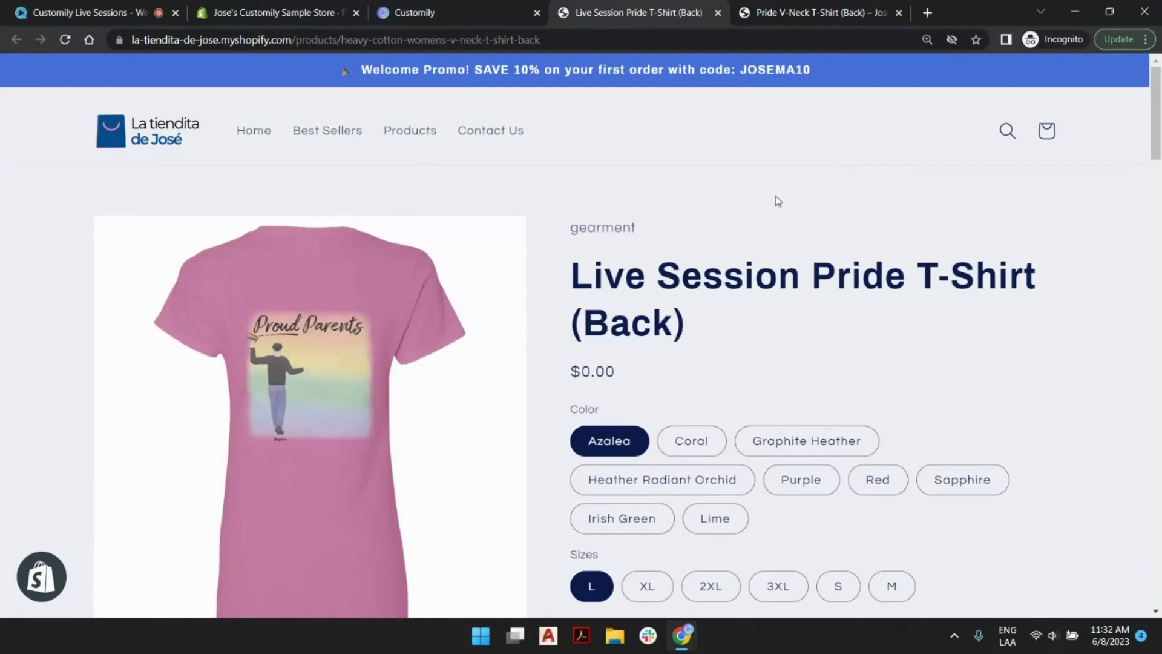
Step: Switch back to Customily, open the store's product list and browse its first three pages
{"action": "left_click", "coordinate": [438, 5]}
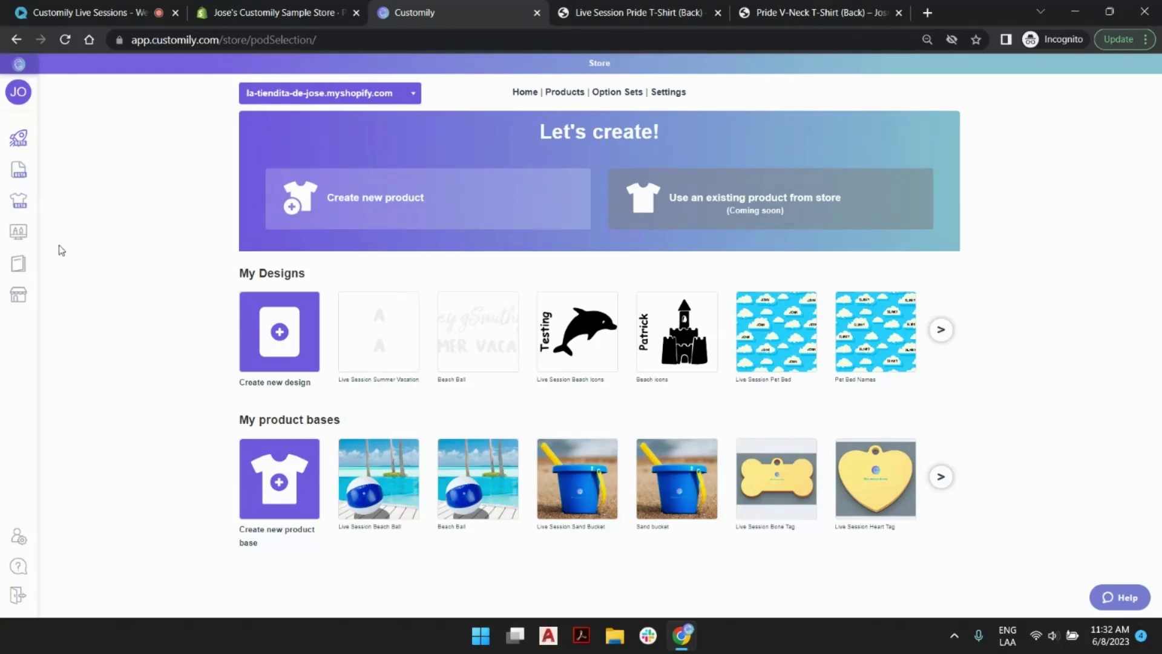
{"action": "mouse_move", "coordinate": [35, 300]}
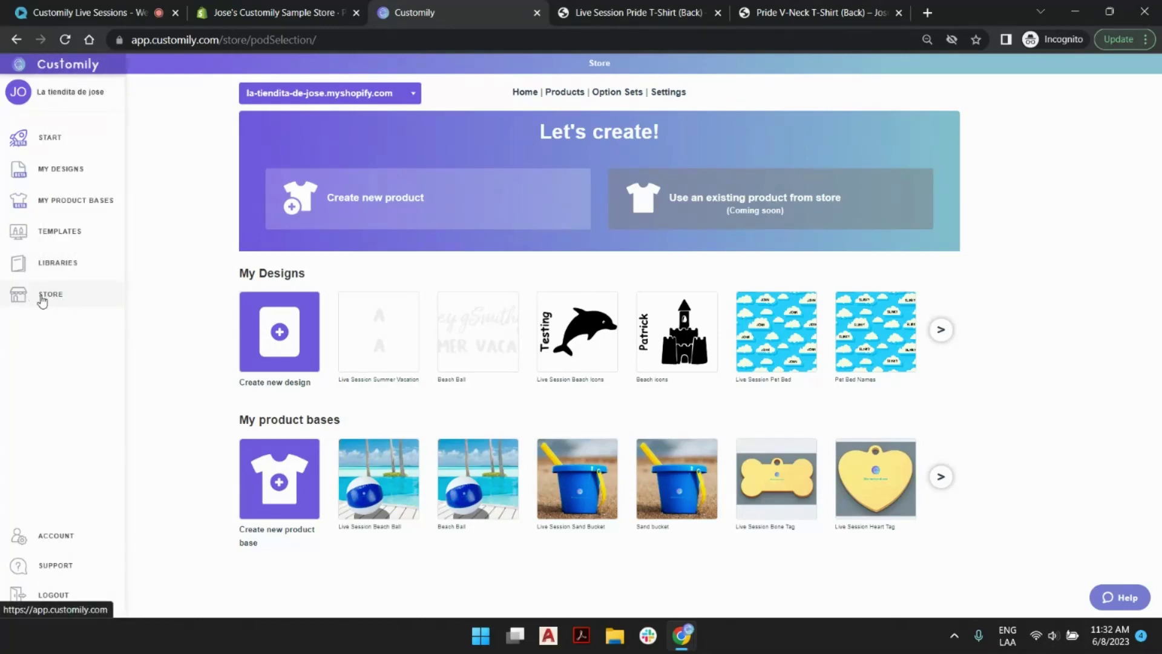
{"action": "left_click", "coordinate": [42, 296]}
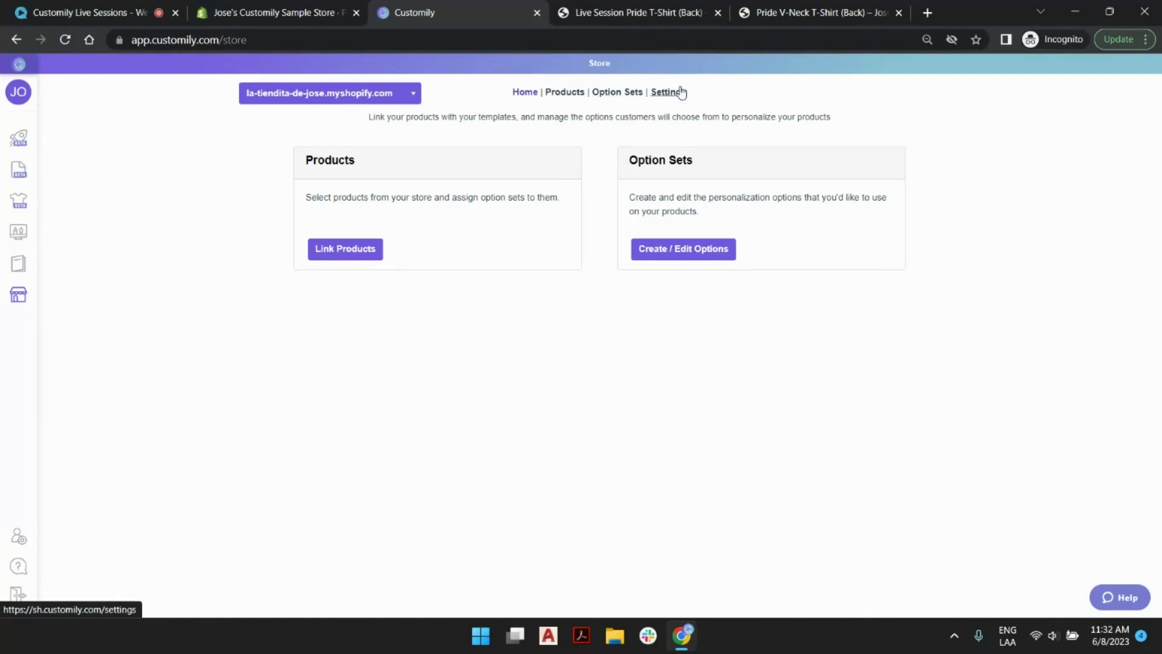
{"action": "left_click", "coordinate": [565, 93]}
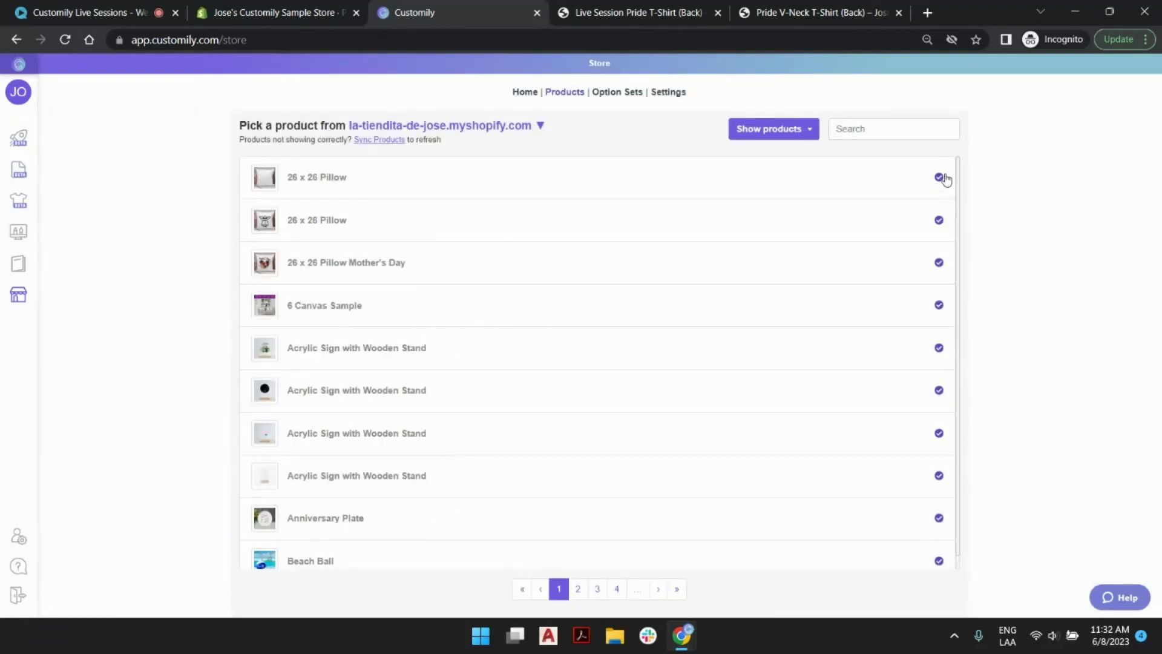
{"action": "scroll", "coordinate": [940, 311], "scroll_direction": "down", "scroll_amount": 1}
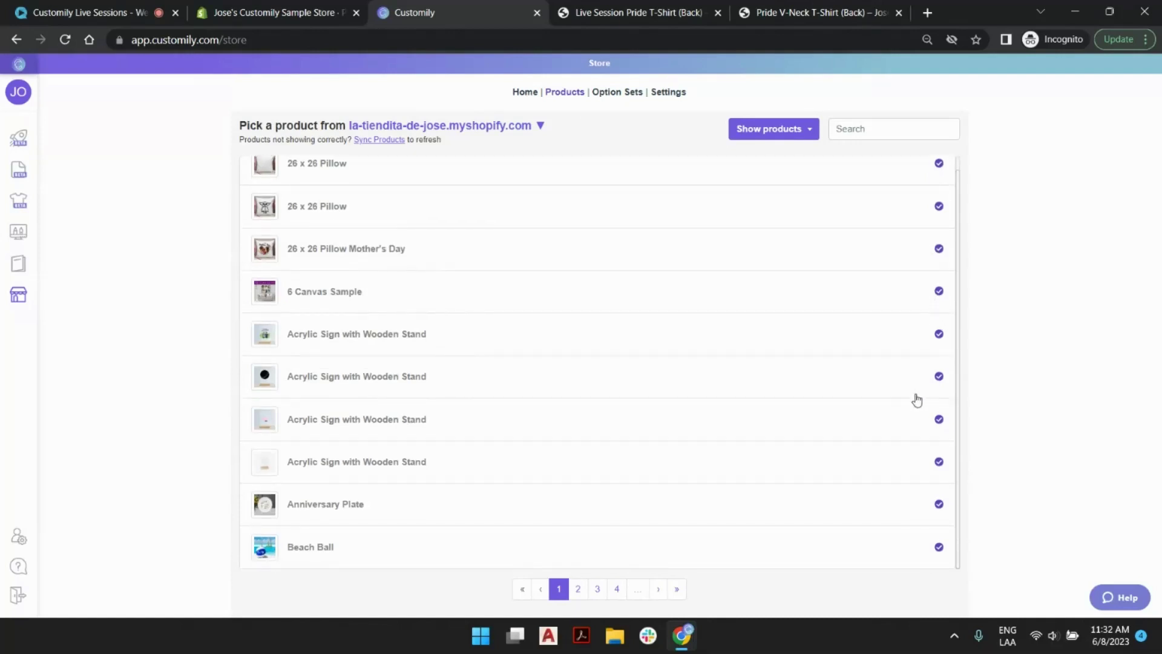
{"action": "left_click", "coordinate": [578, 589]}
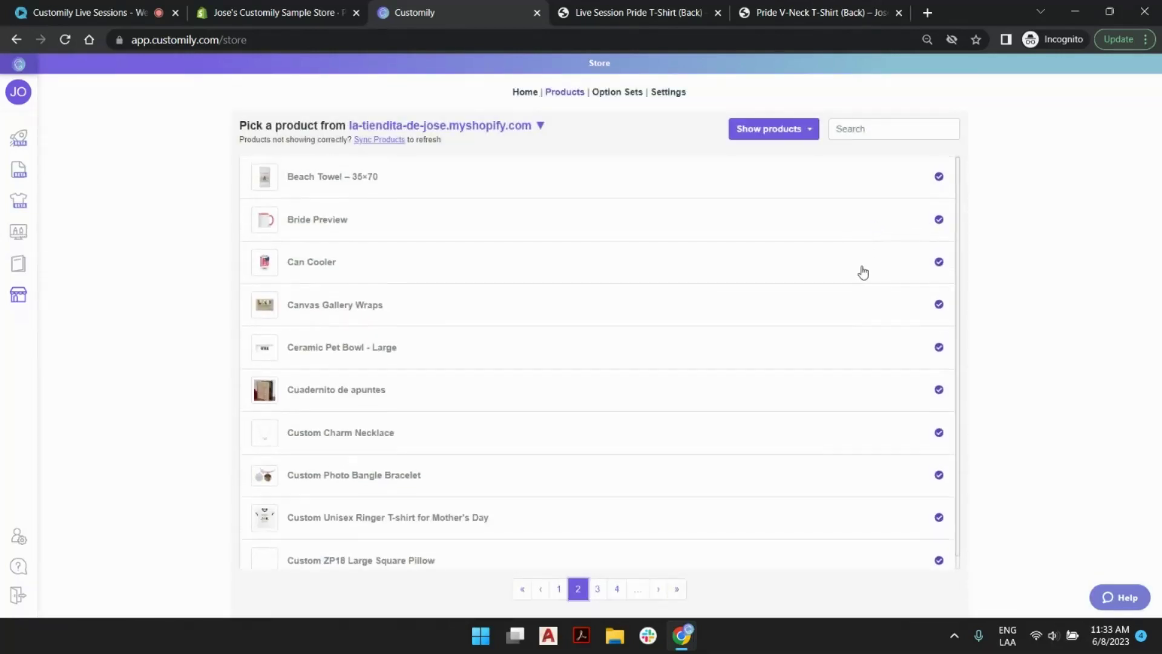
{"action": "left_click", "coordinate": [598, 589]}
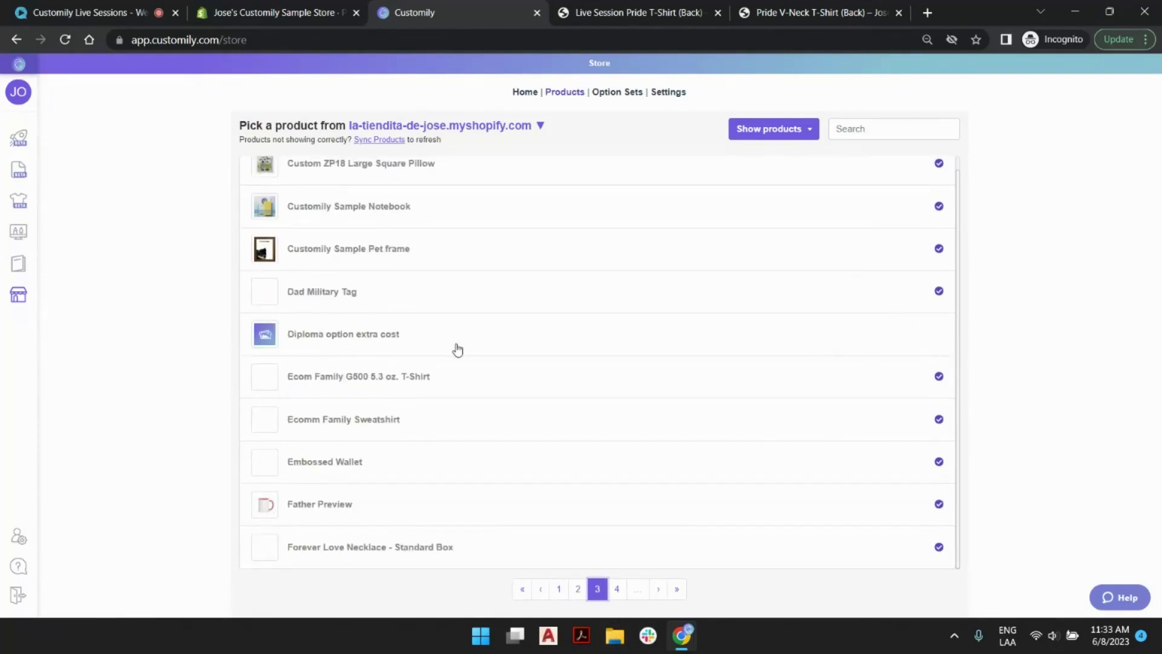
Step: Search the store products for "live session pride", syncing the list, and open Live Session Pride T-Shirt (Back)
{"action": "left_click", "coordinate": [865, 134]}
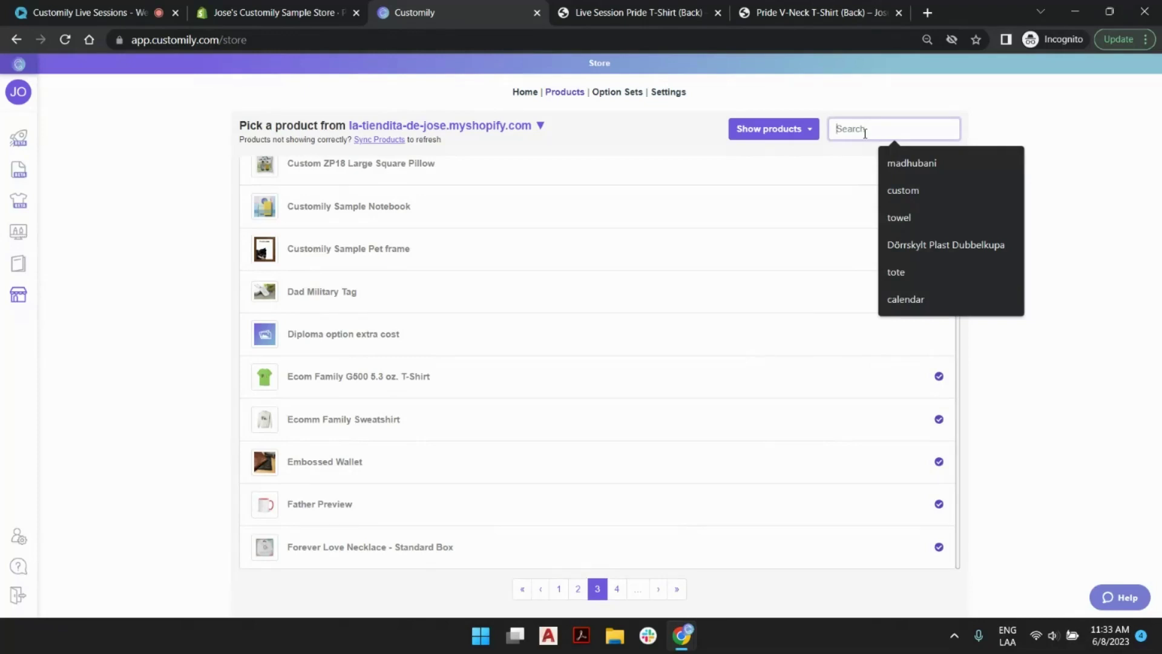
{"action": "type", "text": "live se"}
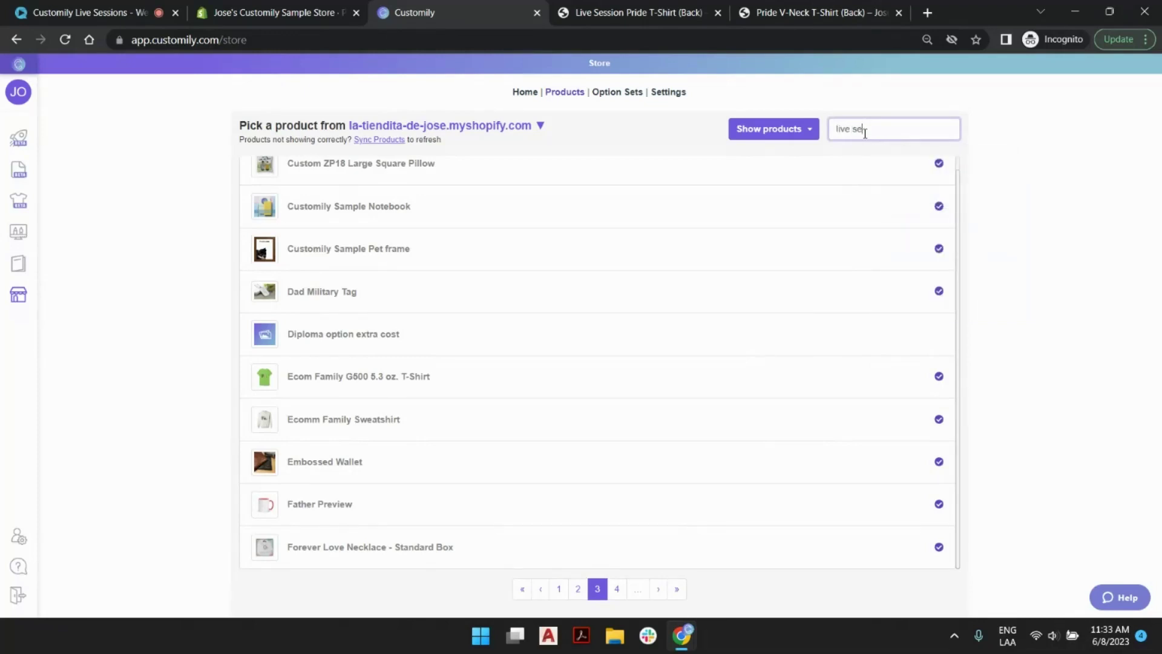
{"action": "type", "text": "ssion pride"}
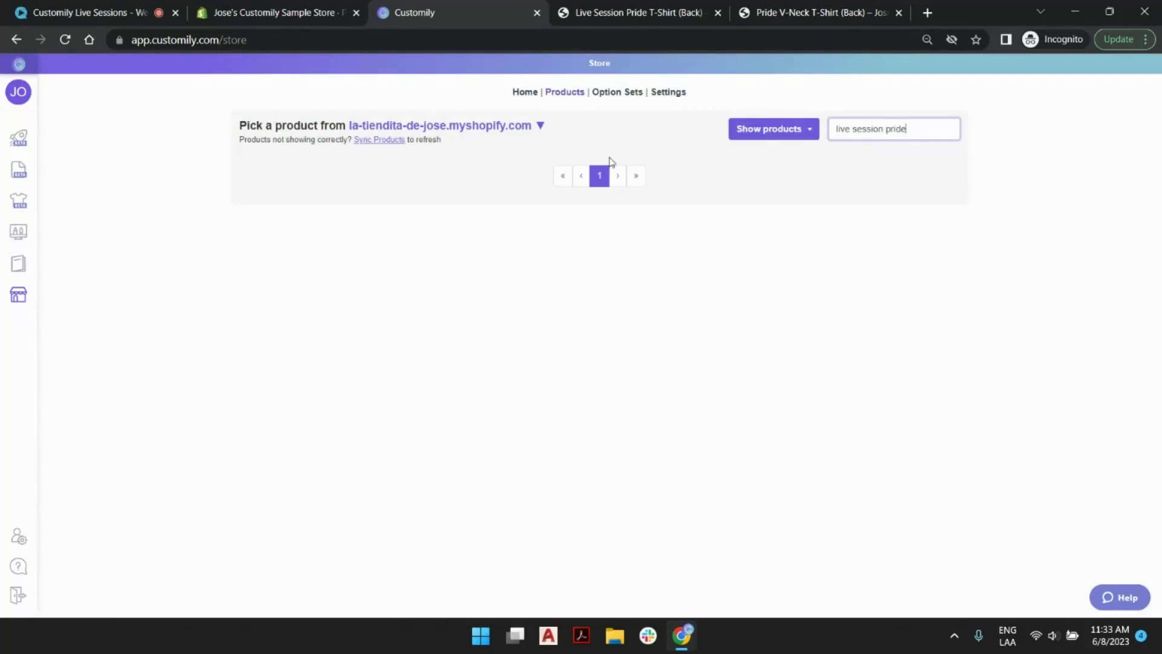
{"action": "left_click", "coordinate": [390, 145]}
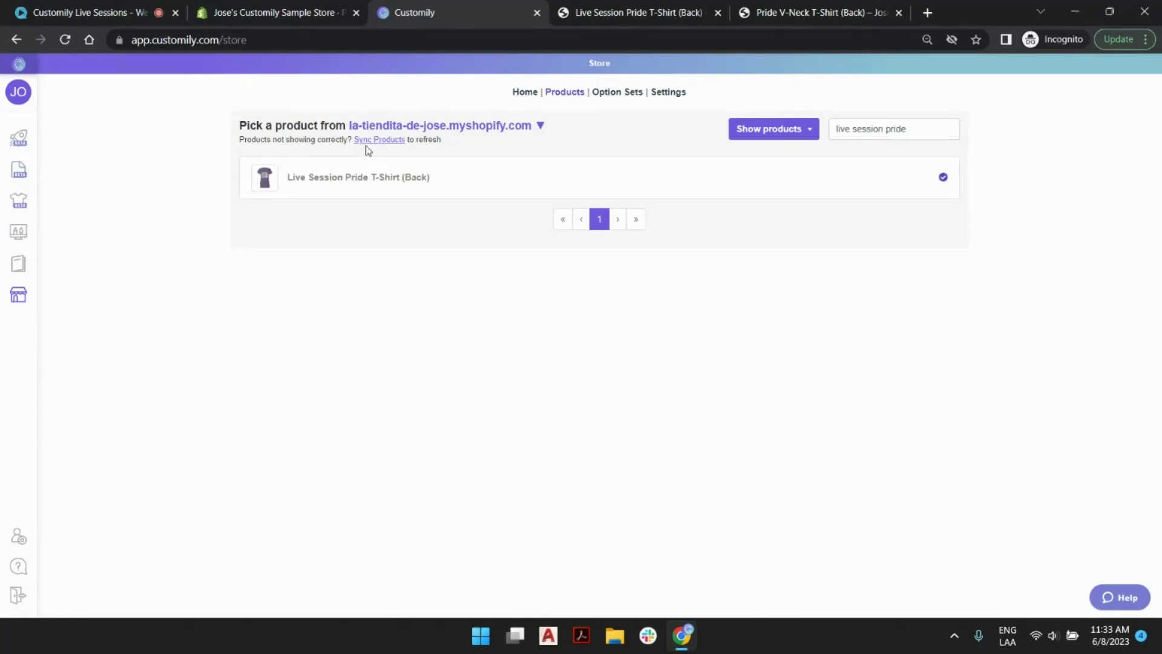
{"action": "left_click", "coordinate": [372, 179]}
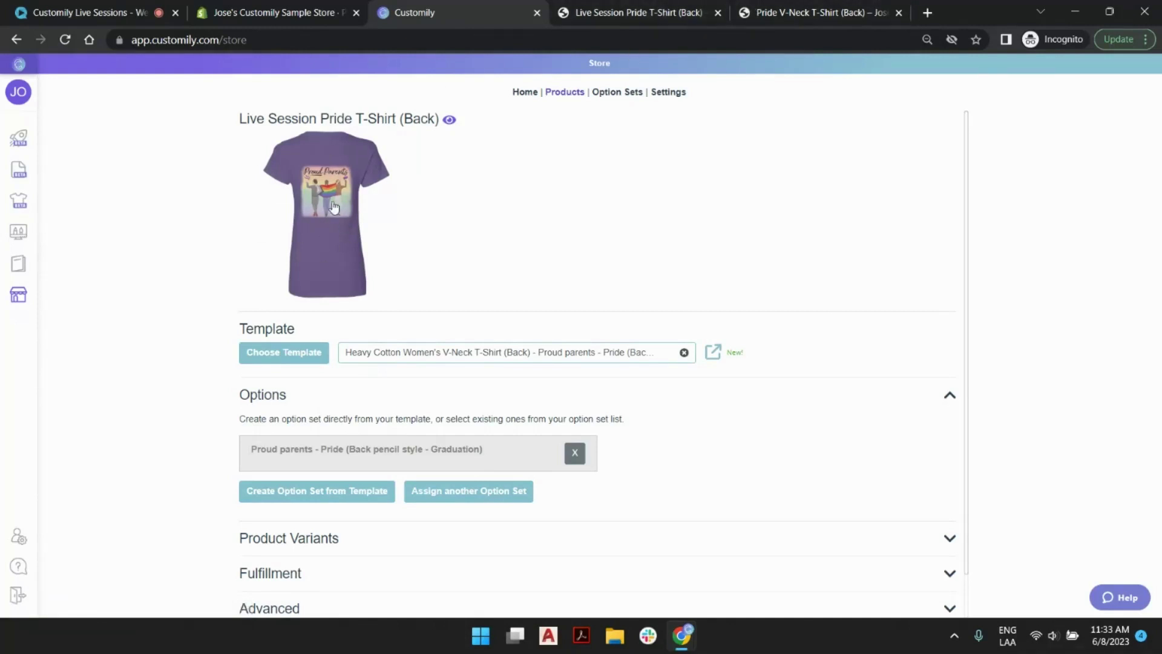
Step: Open the product's linked template for editing and highlight the production file dimensions in its title
{"action": "scroll", "coordinate": [417, 209], "scroll_direction": "down", "scroll_amount": 1}
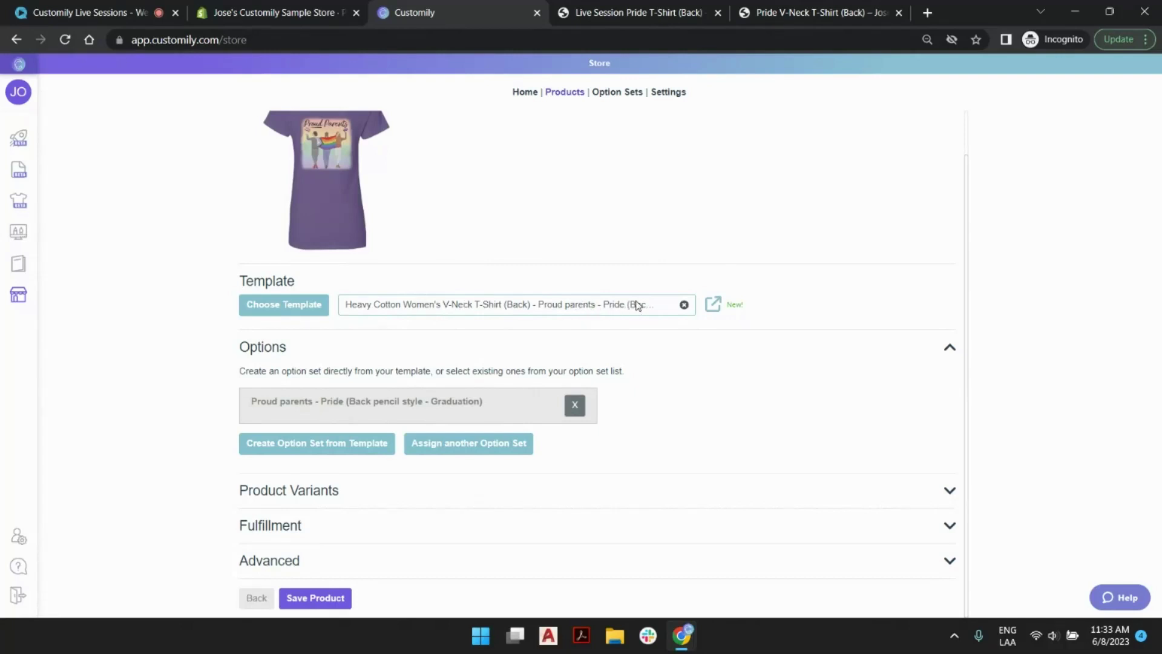
{"action": "left_click", "coordinate": [714, 306]}
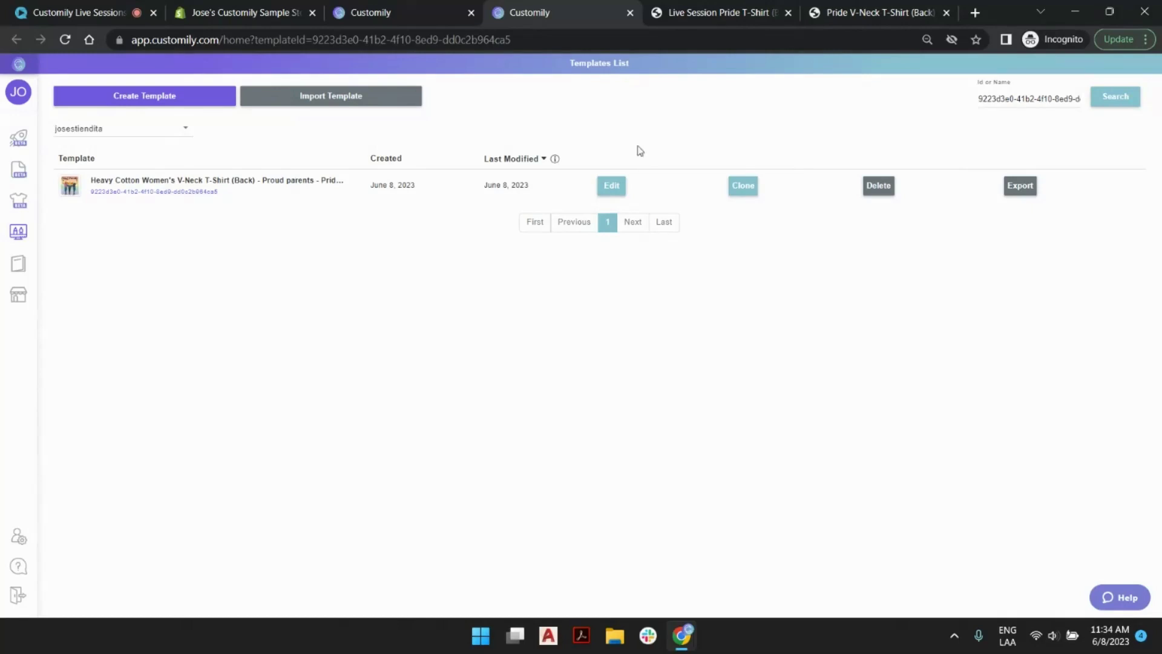
{"action": "left_click", "coordinate": [613, 186]}
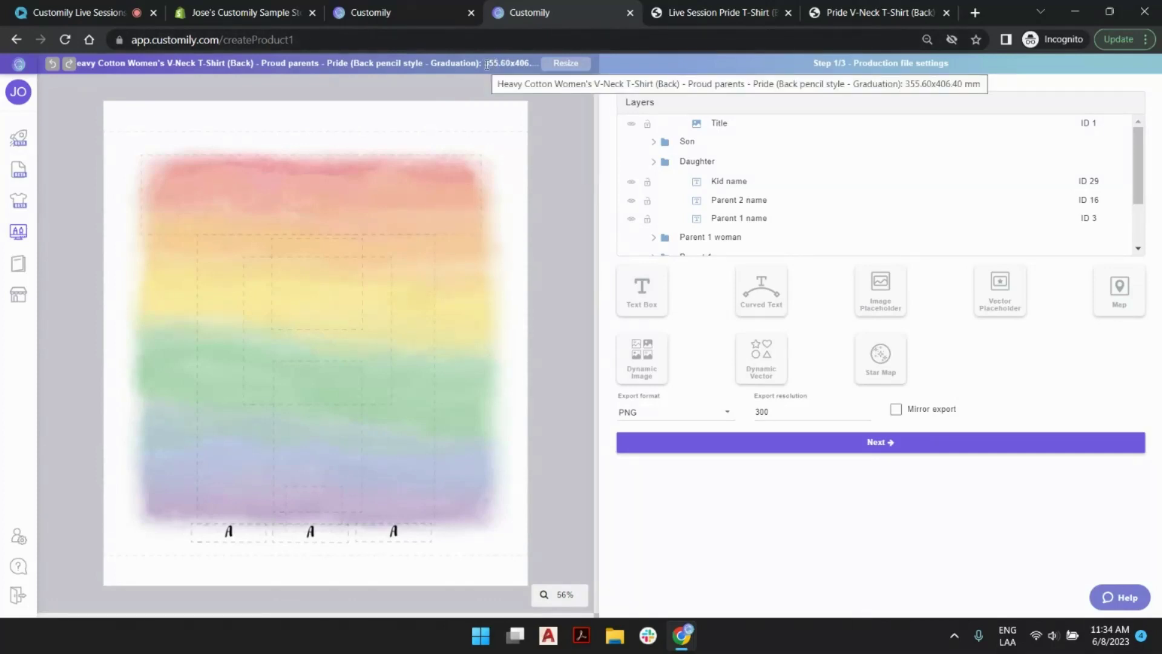
{"action": "left_click_drag", "start_coordinate": [498, 64], "coordinate": [530, 64]}
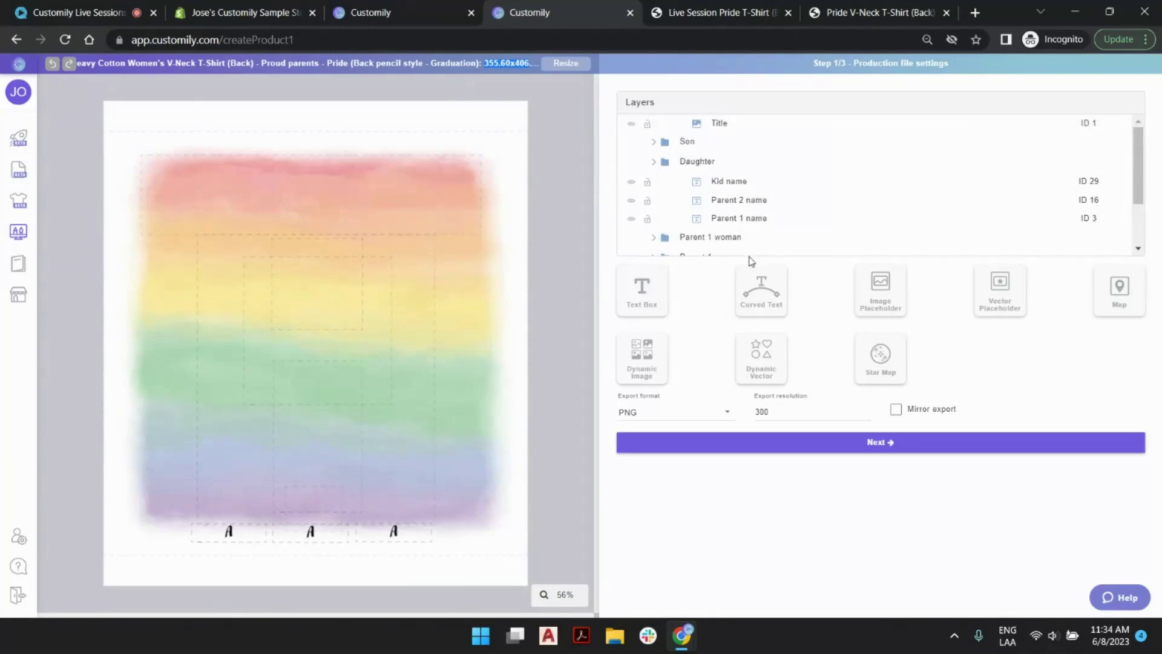
Step: Review the template's lower layers, selecting the Parent 2 man folder and expanding the Parent 2 woman folder
{"action": "scroll", "coordinate": [769, 236], "scroll_direction": "down", "scroll_amount": 1}
{"action": "scroll", "coordinate": [729, 226], "scroll_direction": "down", "scroll_amount": 1}
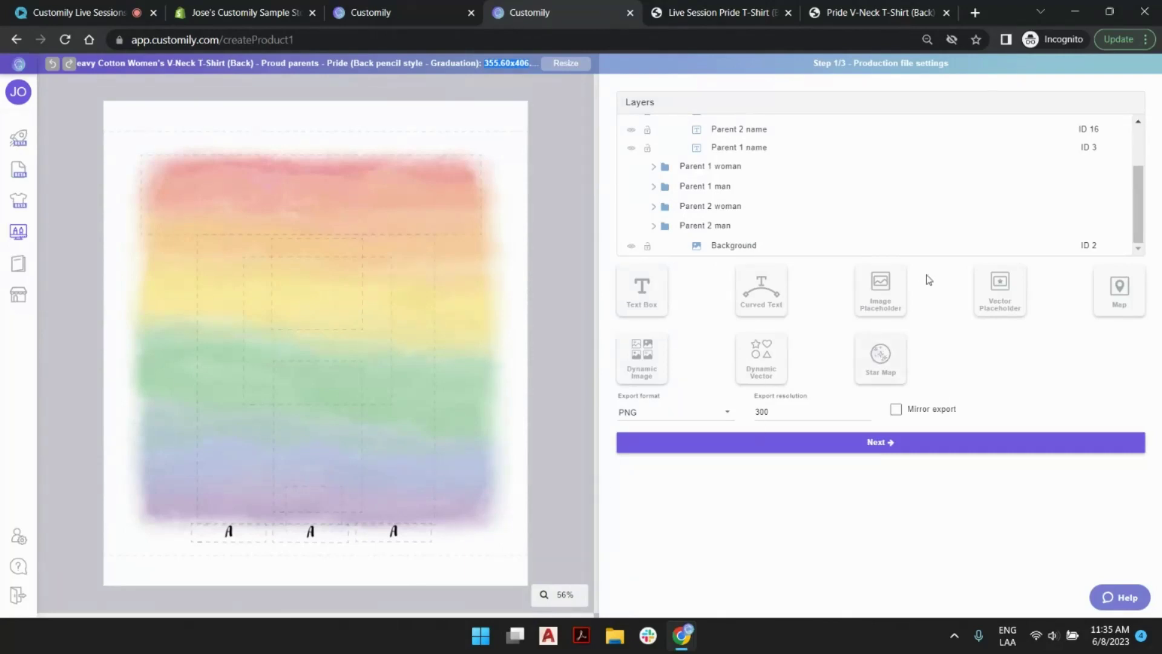
{"action": "left_click", "coordinate": [727, 228]}
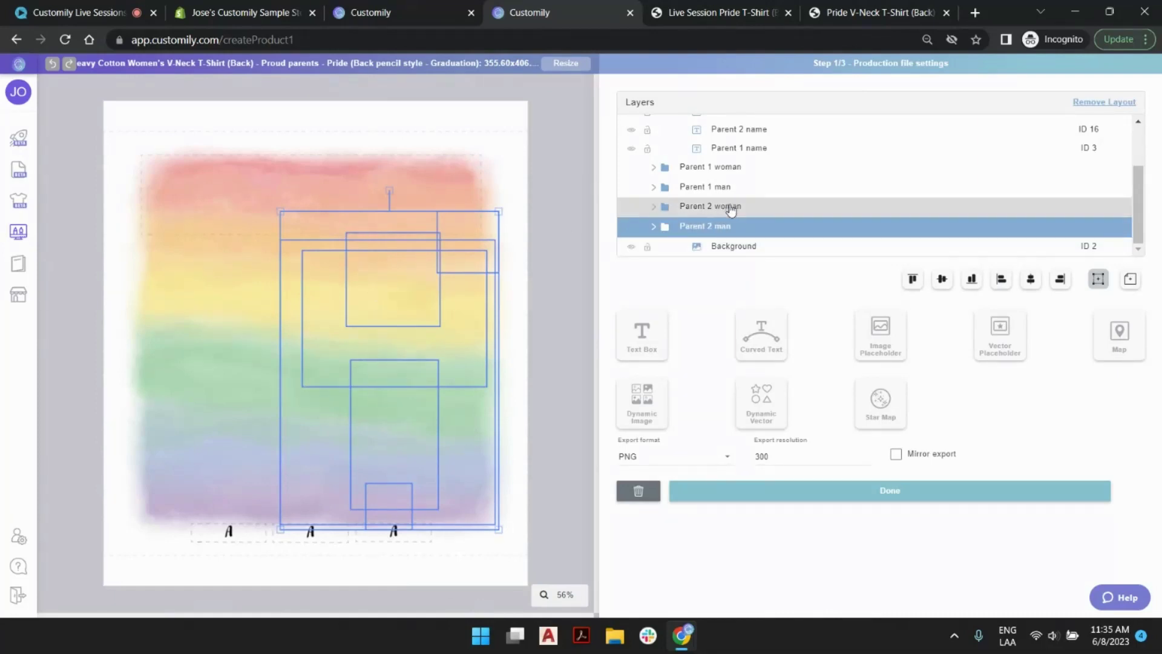
{"action": "left_click", "coordinate": [730, 209]}
{"action": "left_click", "coordinate": [653, 208]}
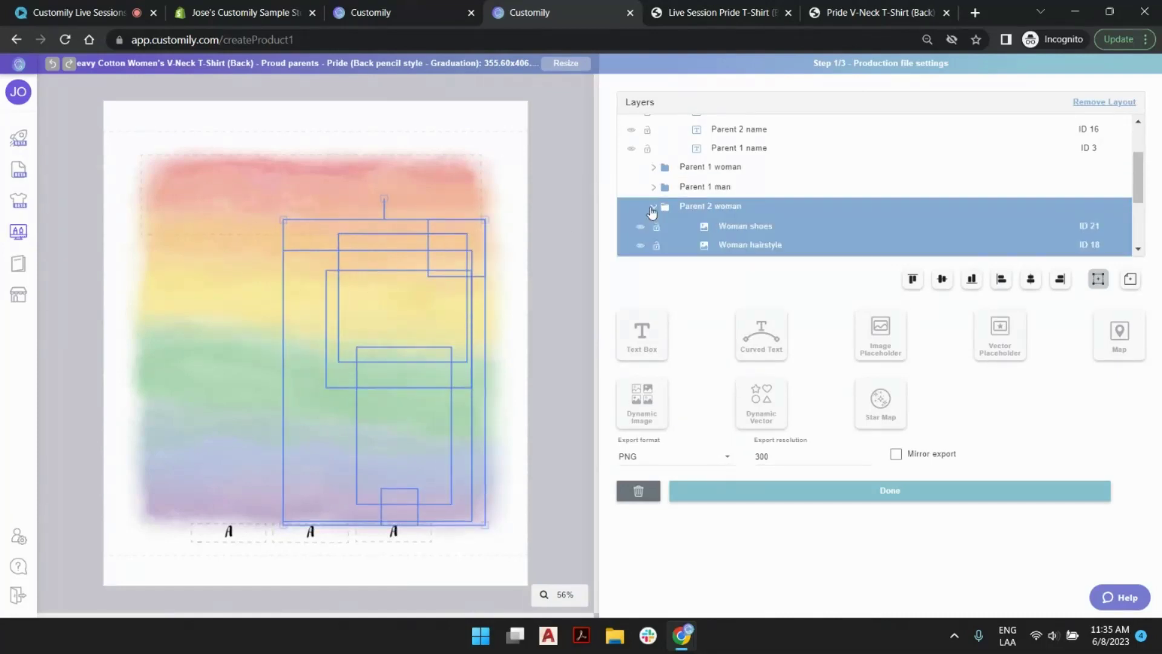
Step: Set the Parent 2 Woman skin color layer to option 4, and continue to the template's preview settings
{"action": "scroll", "coordinate": [793, 212], "scroll_direction": "down", "scroll_amount": 2}
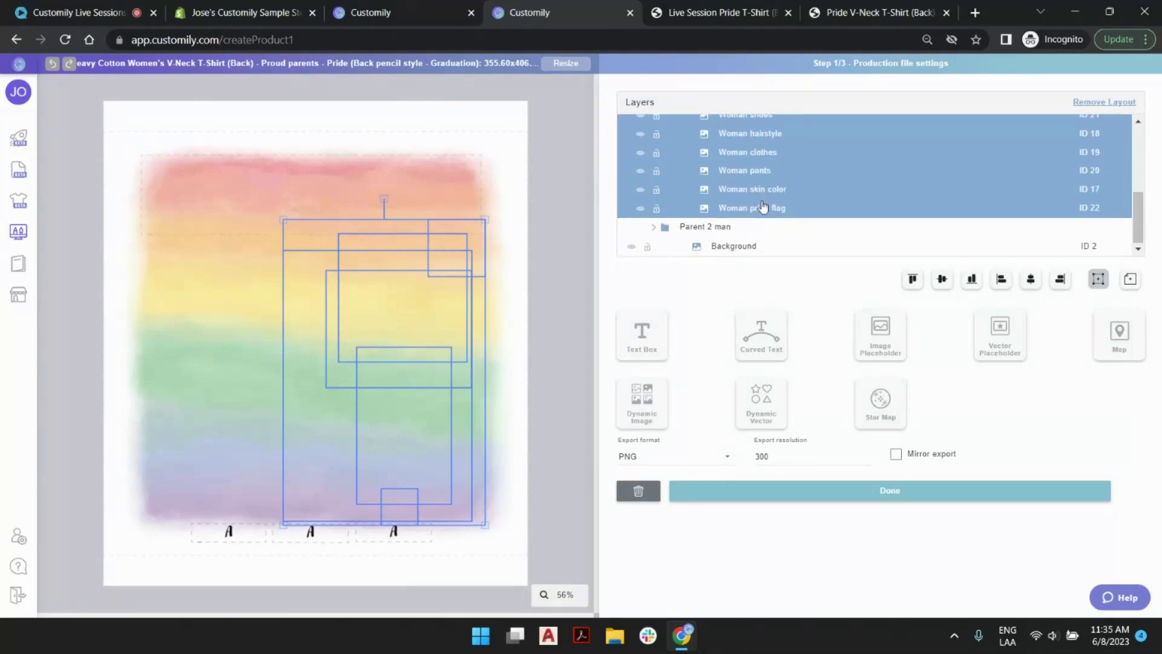
{"action": "left_click", "coordinate": [763, 190]}
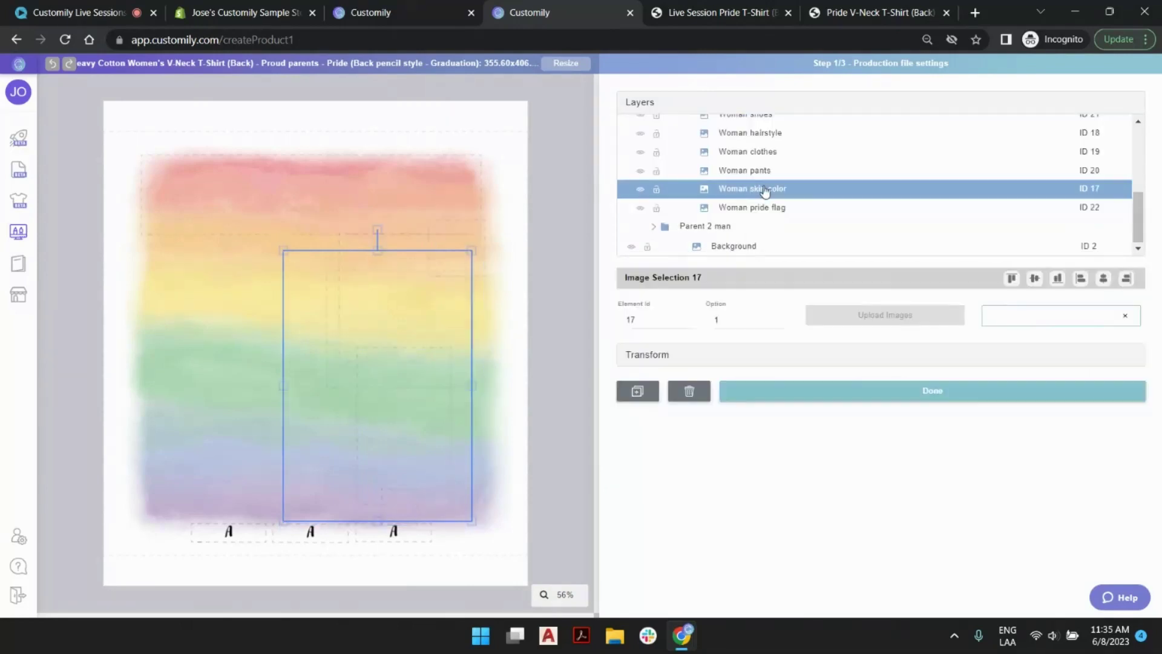
{"action": "left_click", "coordinate": [778, 318]}
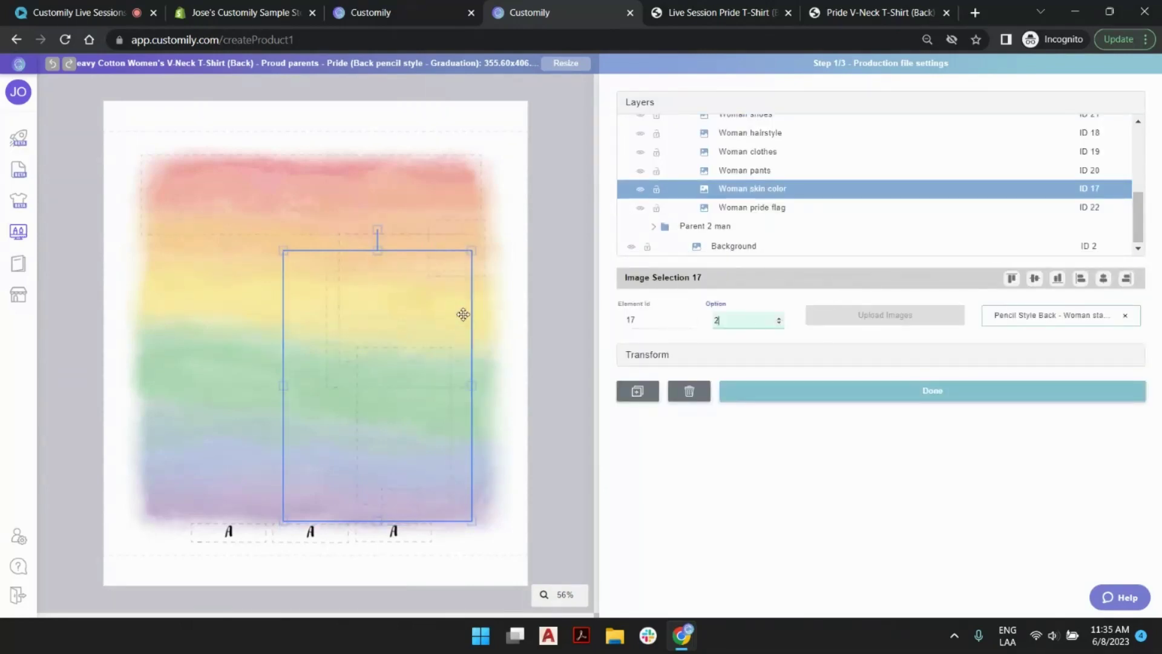
{"action": "left_click", "coordinate": [779, 318]}
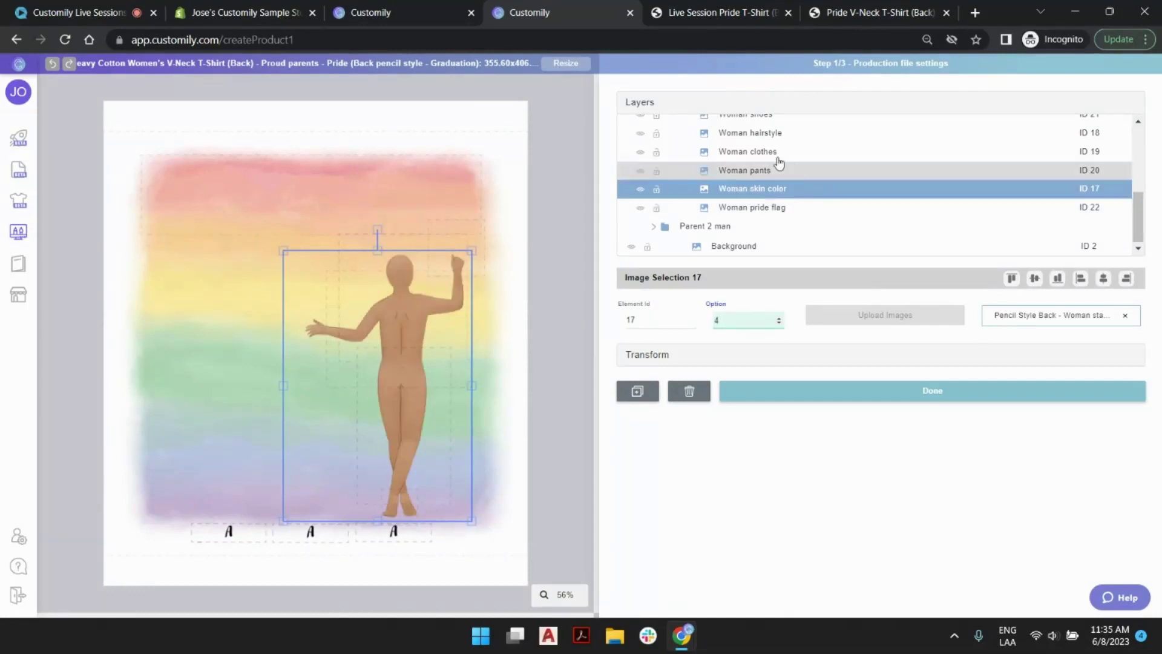
{"action": "left_click", "coordinate": [558, 133]}
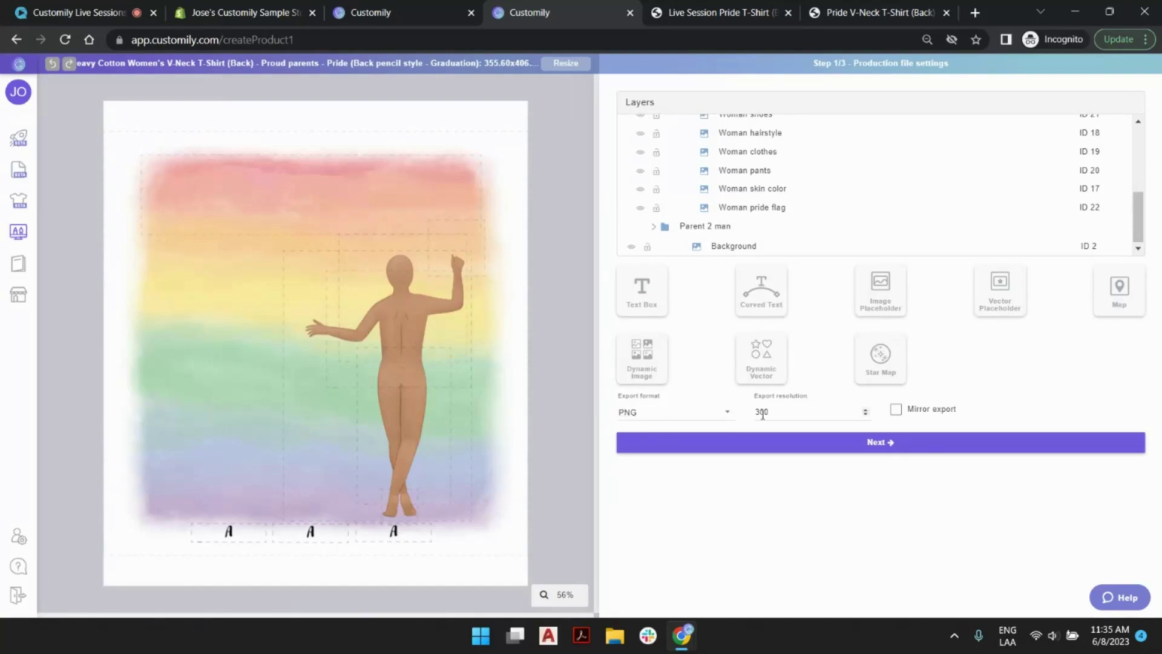
{"action": "left_click", "coordinate": [757, 443]}
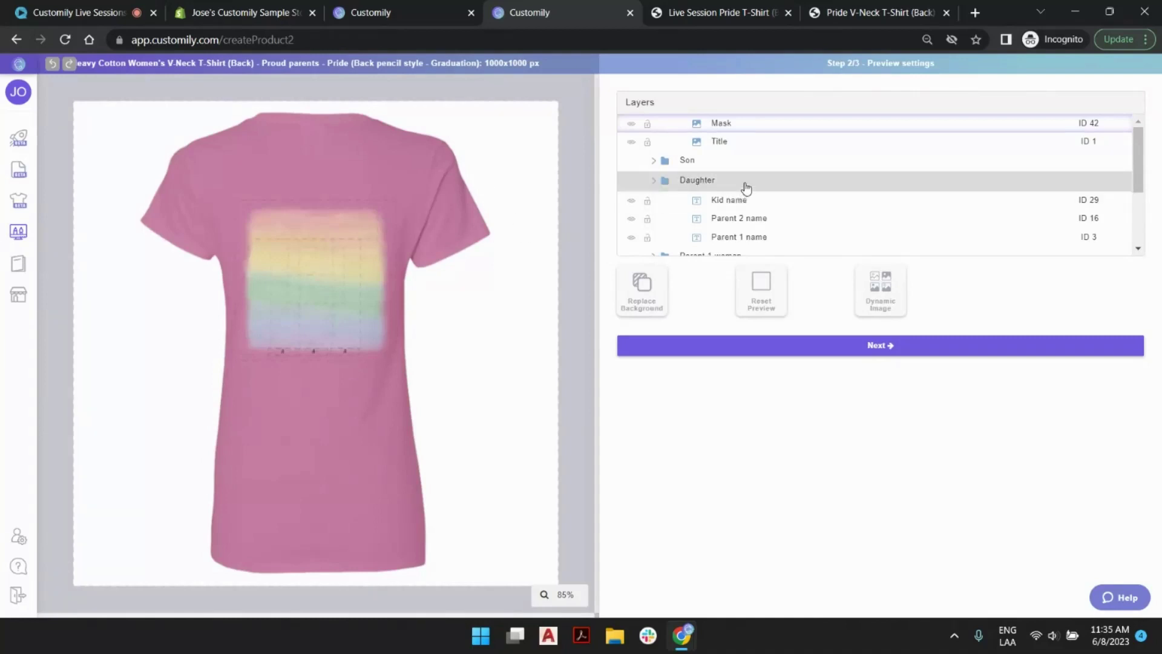
Step: Select the Product colors layer in the preview settings and compare it with the T-shirt's color choices on the storefront
{"action": "scroll", "coordinate": [742, 181], "scroll_direction": "down", "scroll_amount": 2}
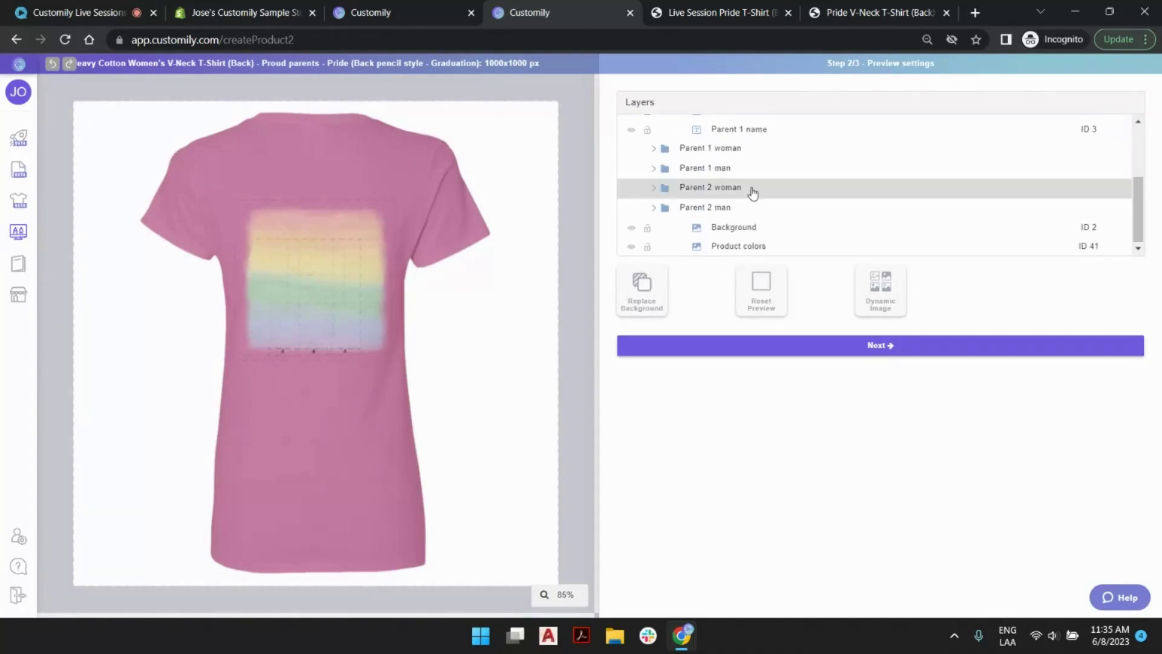
{"action": "left_click", "coordinate": [749, 247]}
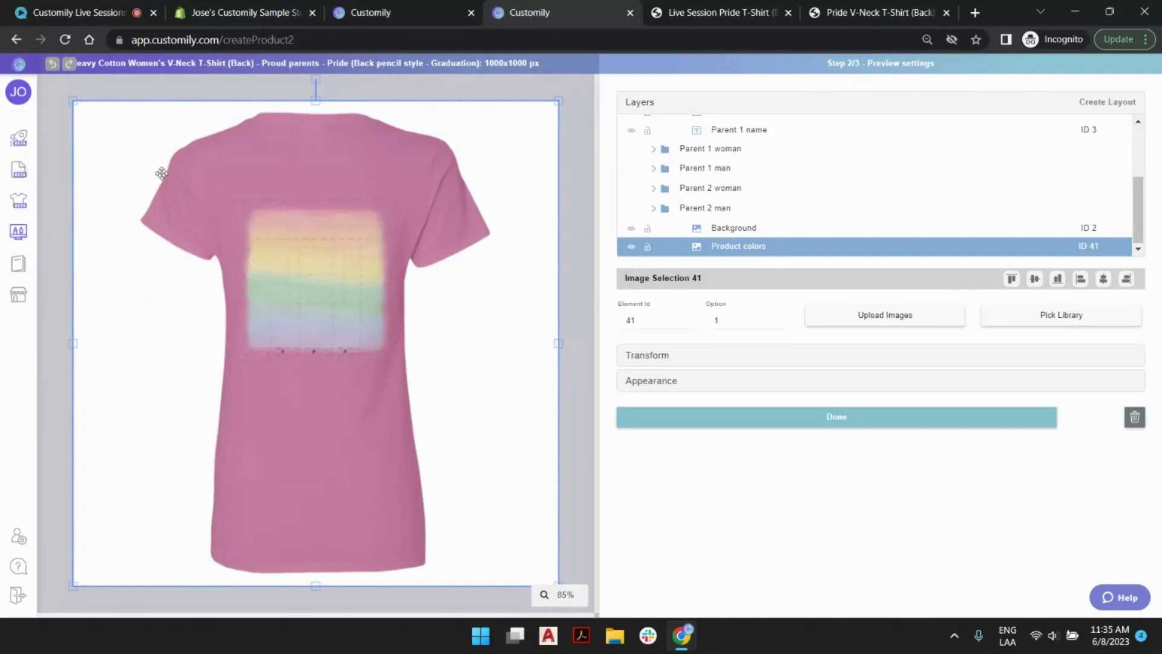
{"action": "left_click", "coordinate": [734, 12]}
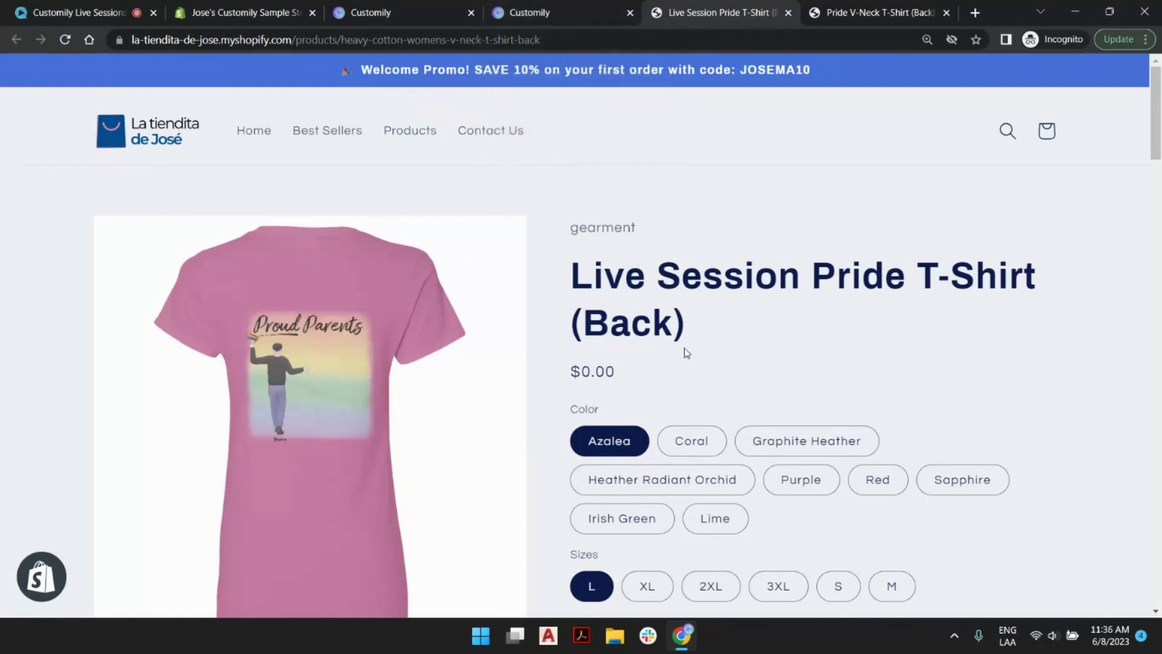
{"action": "left_click", "coordinate": [570, 17]}
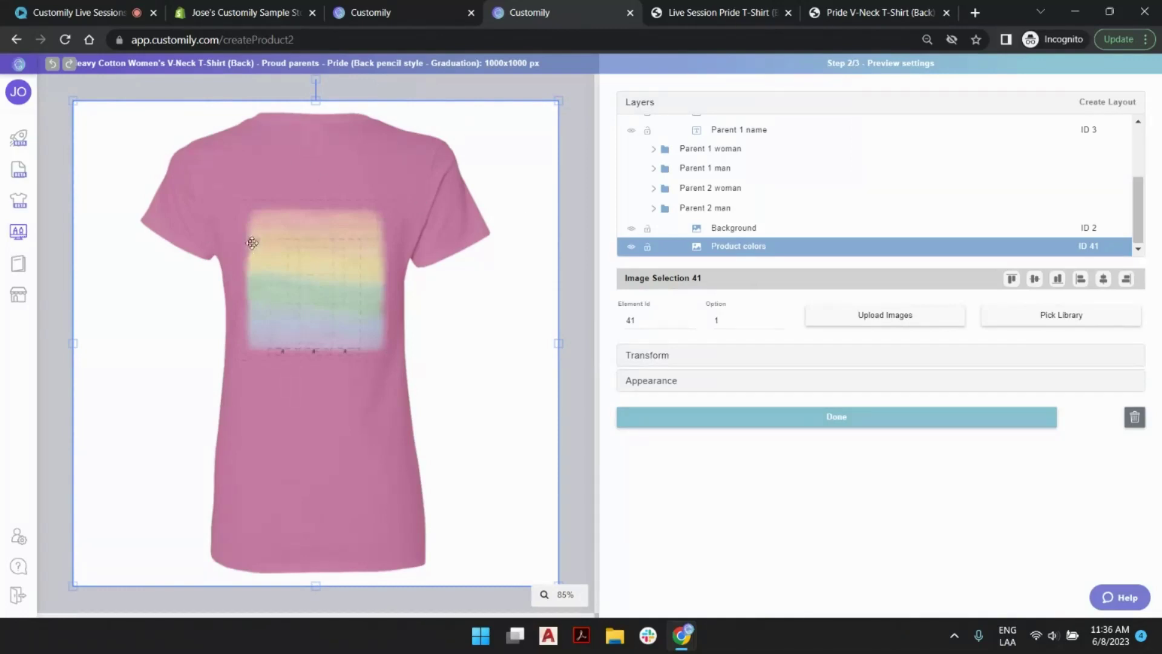
Step: Exit the template editor to the Start page, discarding the changes
{"action": "mouse_move", "coordinate": [21, 146]}
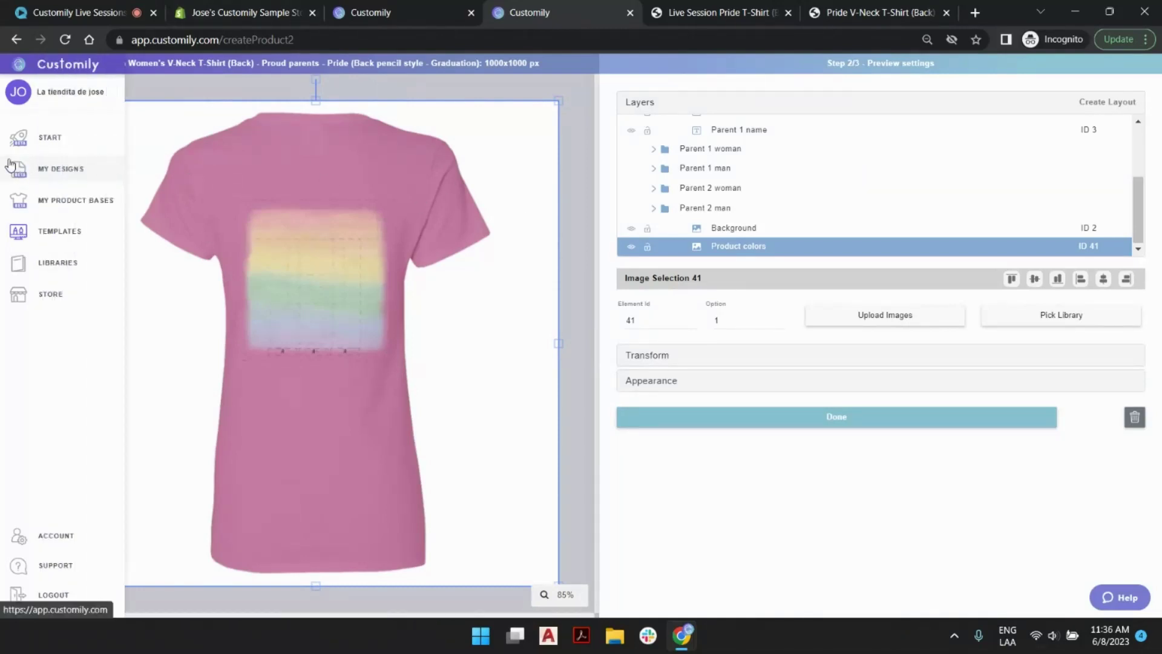
{"action": "left_click", "coordinate": [47, 144]}
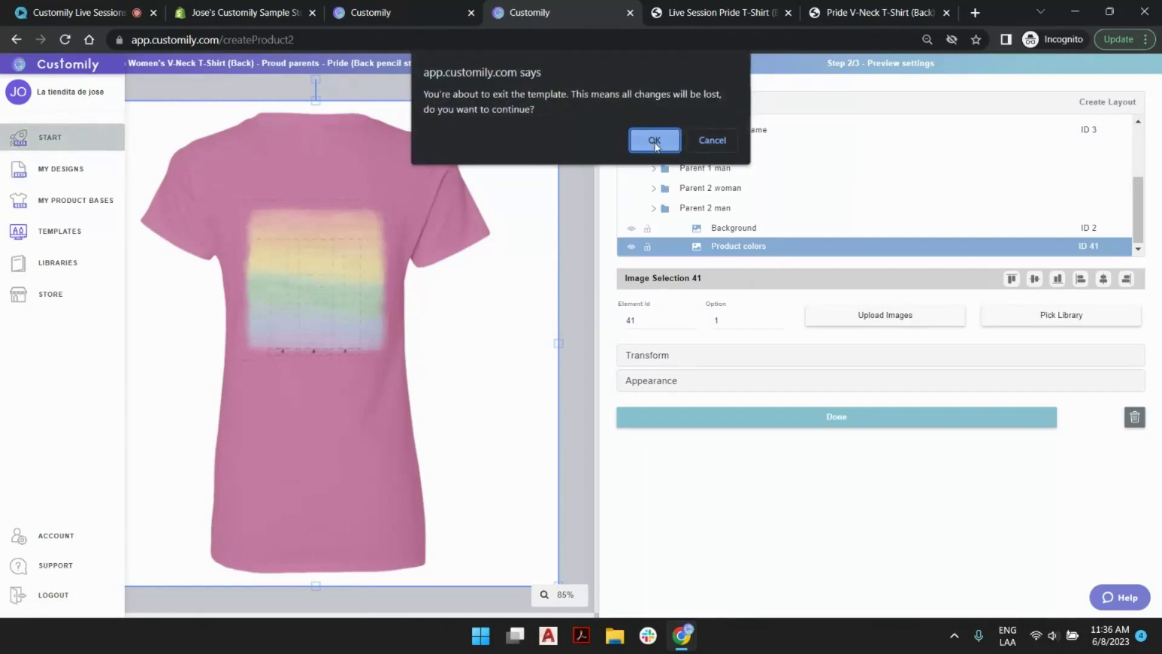
{"action": "left_click", "coordinate": [654, 141]}
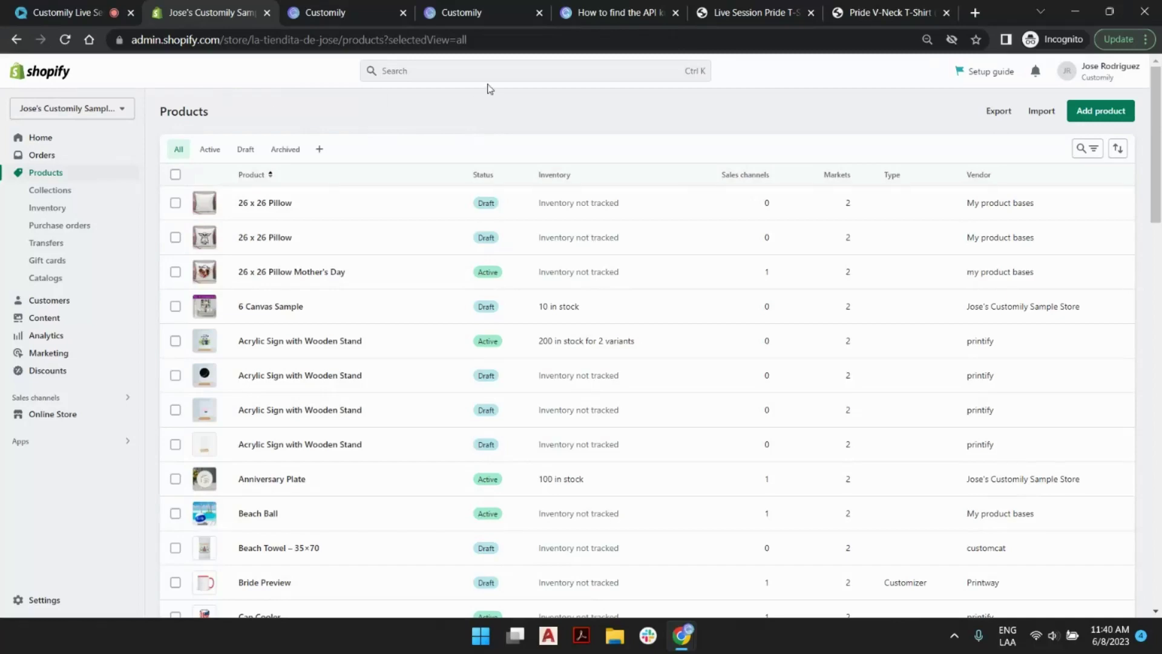
Step: Find Live Session Pride T-Shirt (Back) on the second page of the Shopify admin product list and open it
{"action": "scroll", "coordinate": [526, 218], "scroll_direction": "down", "scroll_amount": 15}
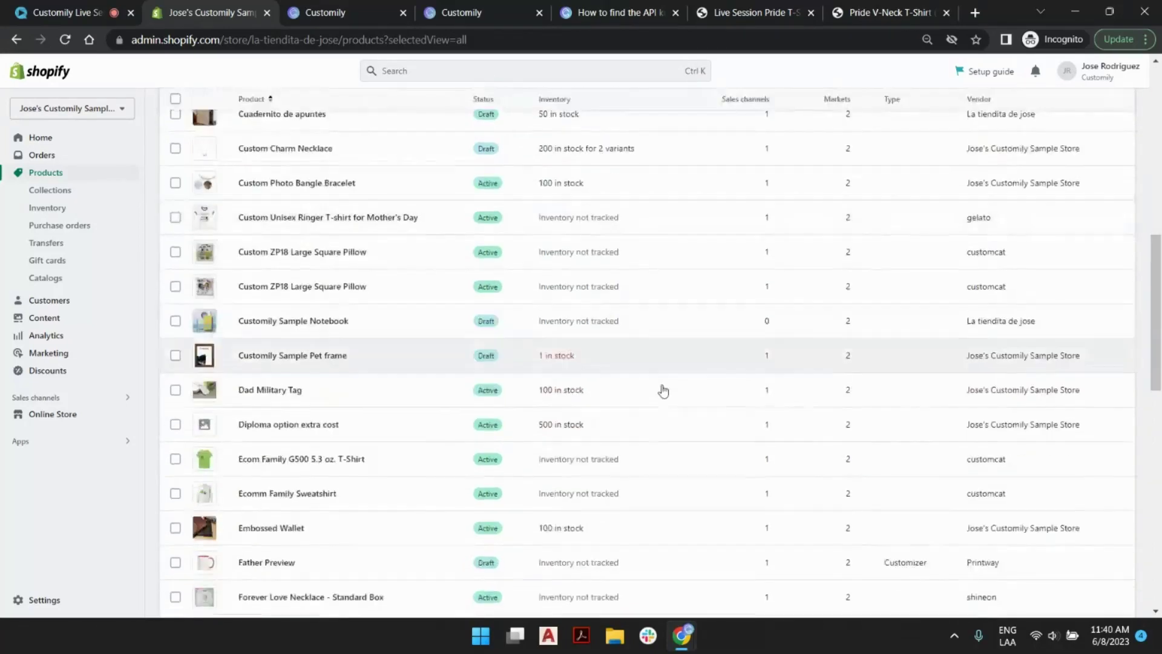
{"action": "scroll", "coordinate": [409, 313], "scroll_direction": "down", "scroll_amount": 2}
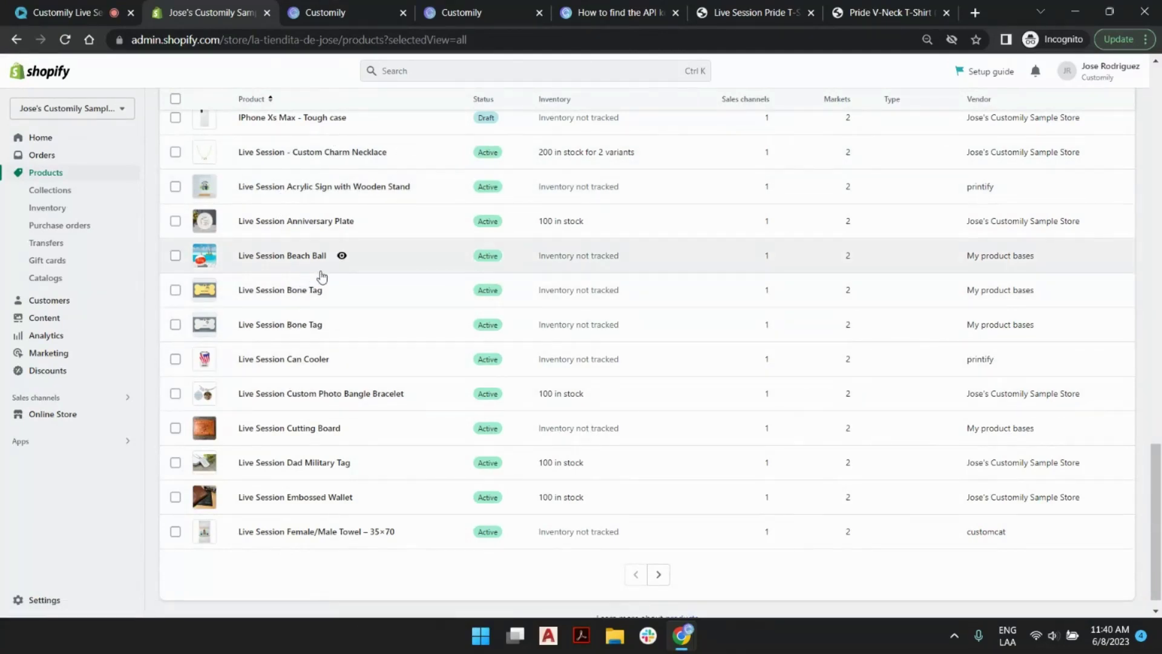
{"action": "scroll", "coordinate": [323, 466], "scroll_direction": "down", "scroll_amount": 1}
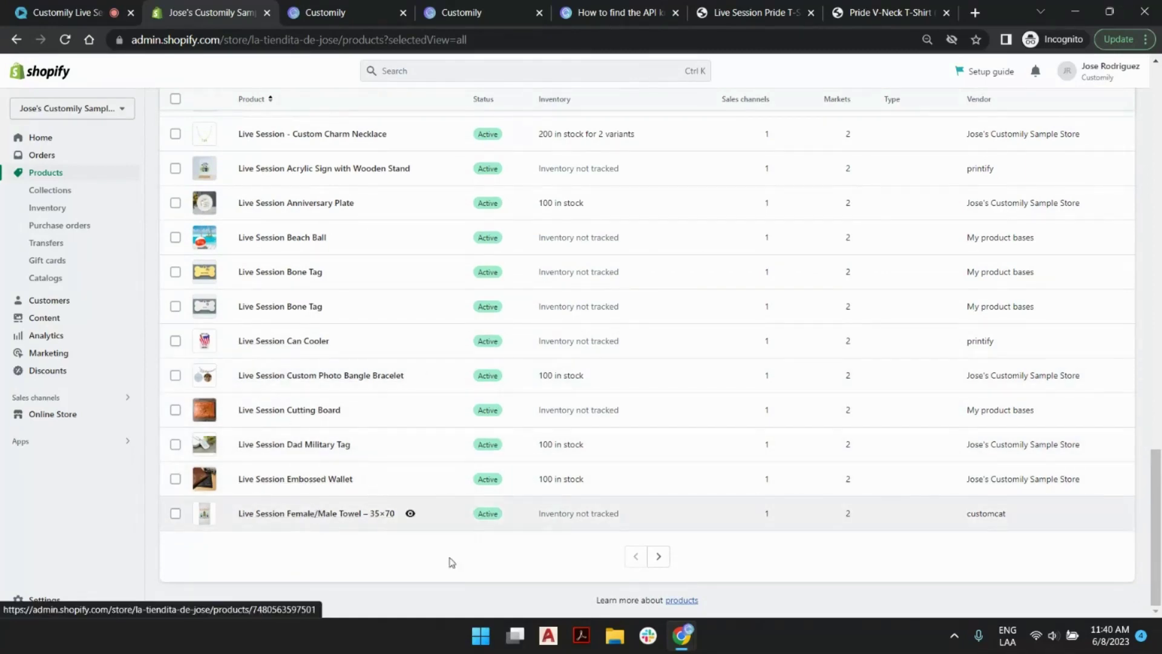
{"action": "left_click", "coordinate": [659, 556]}
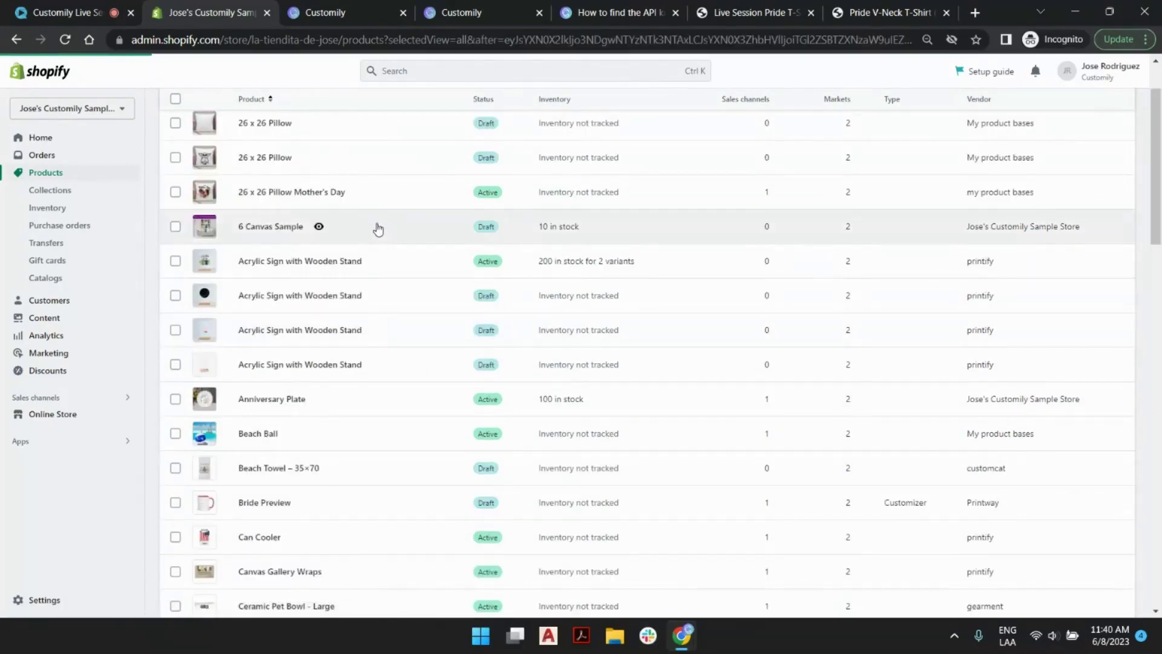
{"action": "scroll", "coordinate": [324, 218], "scroll_direction": "up", "scroll_amount": 2}
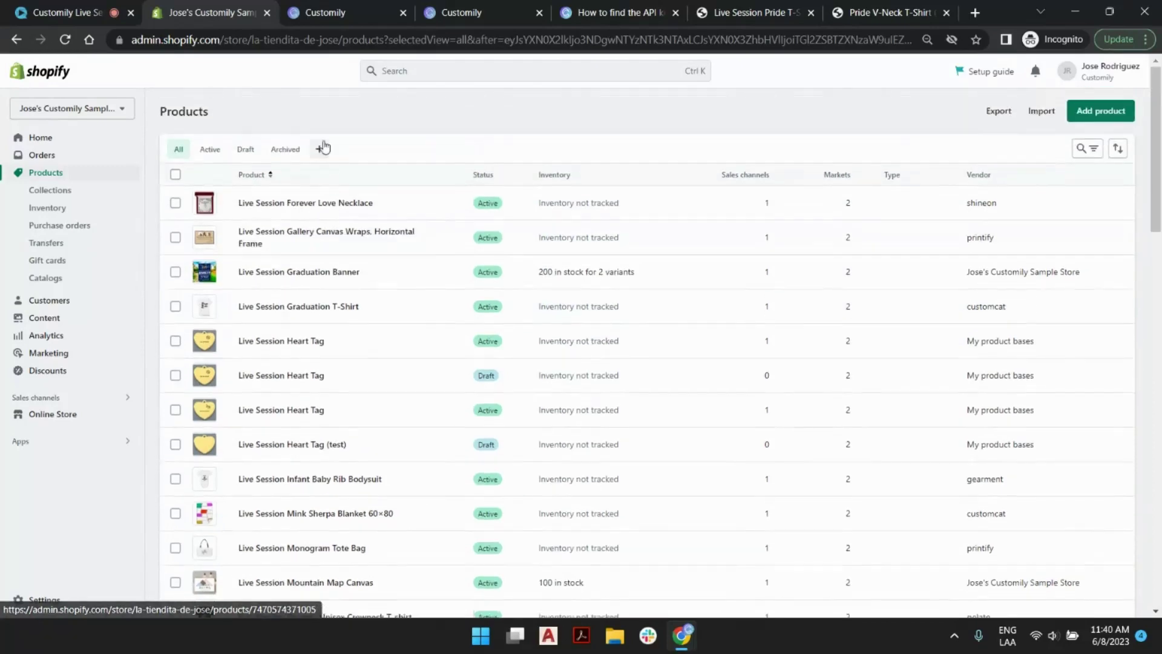
{"action": "scroll", "coordinate": [306, 233], "scroll_direction": "down", "scroll_amount": 4}
{"action": "scroll", "coordinate": [311, 235], "scroll_direction": "down", "scroll_amount": 4}
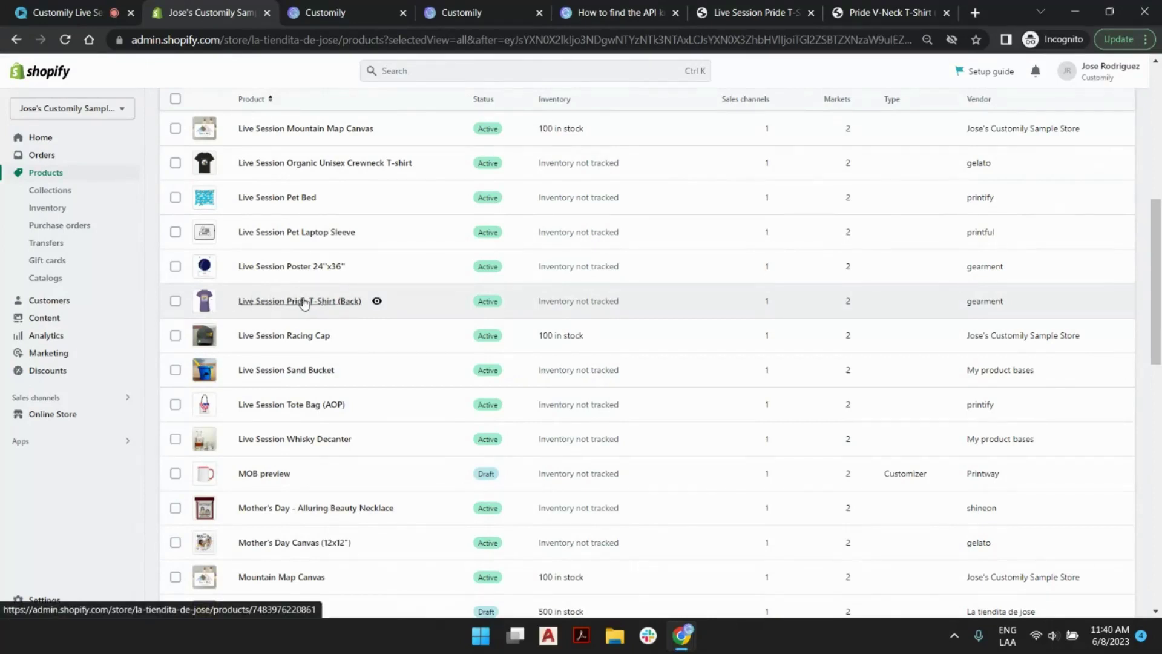
{"action": "left_click", "coordinate": [309, 305]}
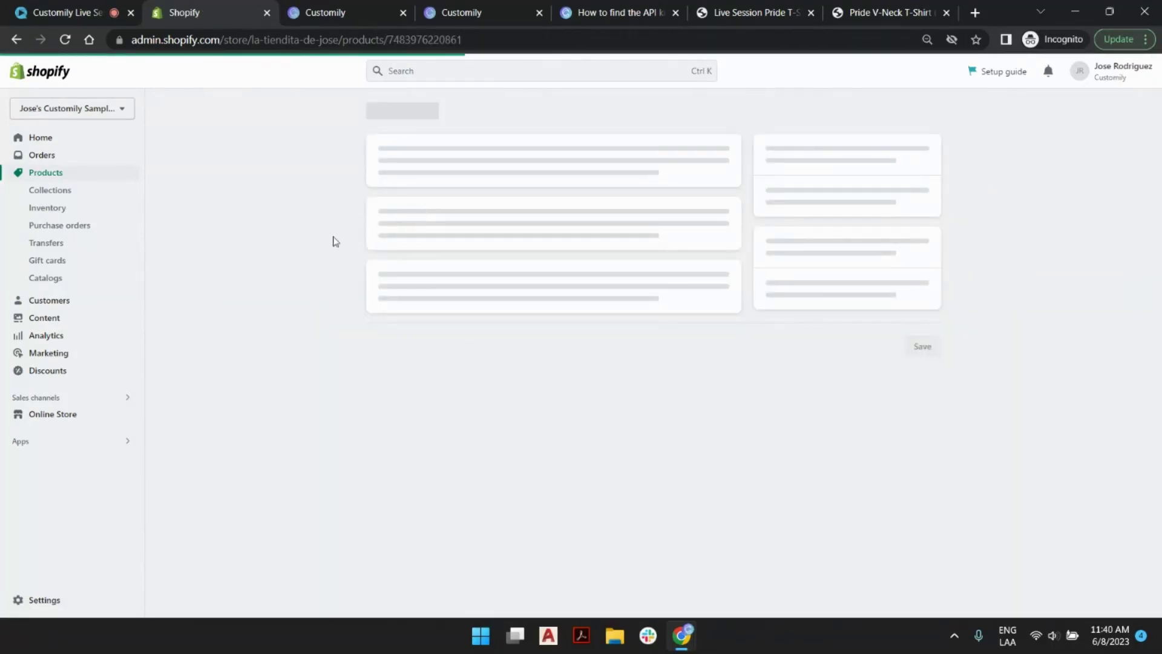
Step: Review the T-shirt's media, color and size options and variant prices, and return to the product list
{"action": "scroll", "coordinate": [918, 381], "scroll_direction": "down", "scroll_amount": 3}
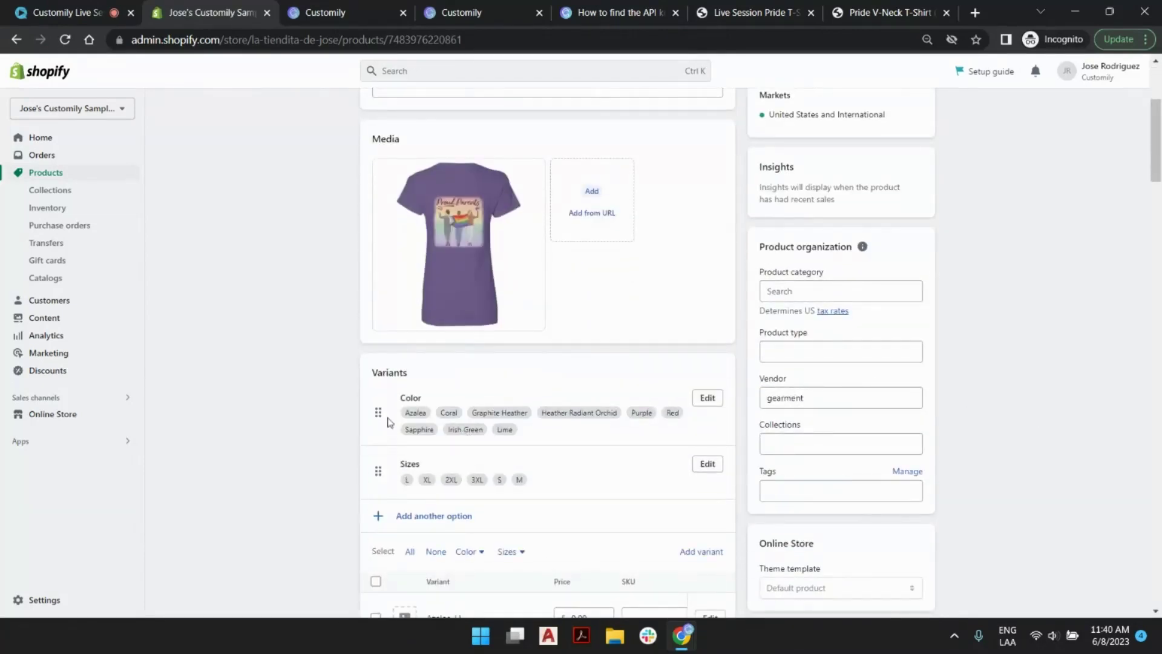
{"action": "scroll", "coordinate": [413, 423], "scroll_direction": "down", "scroll_amount": 3}
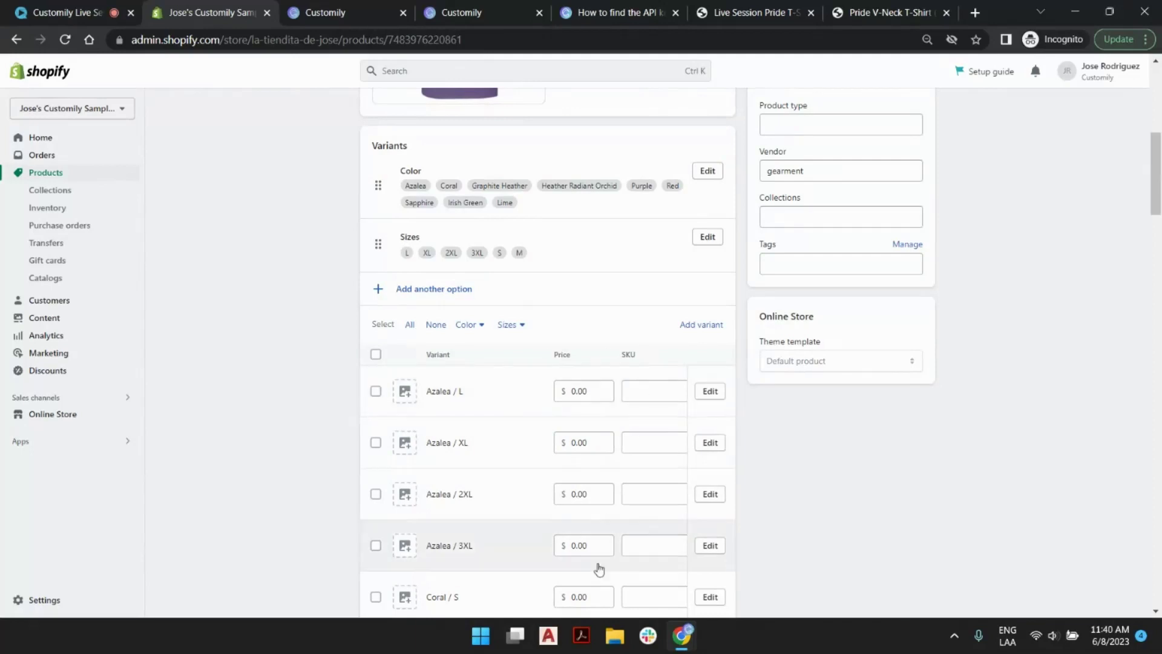
{"action": "scroll", "coordinate": [591, 452], "scroll_direction": "up", "scroll_amount": 6}
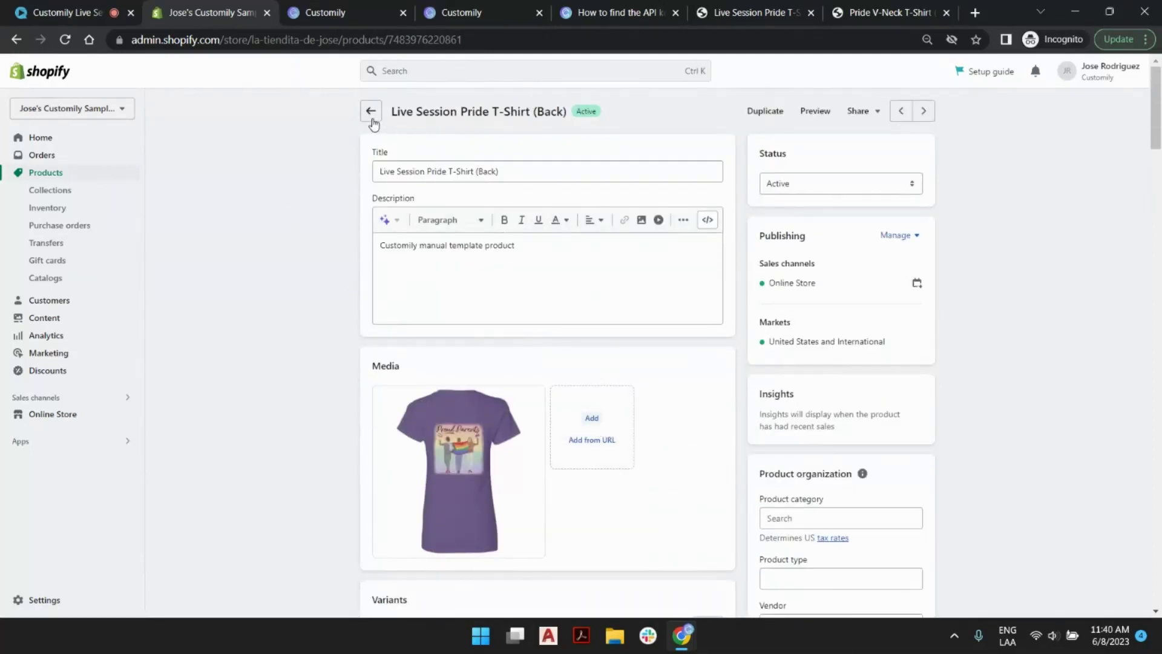
{"action": "left_click", "coordinate": [371, 112]}
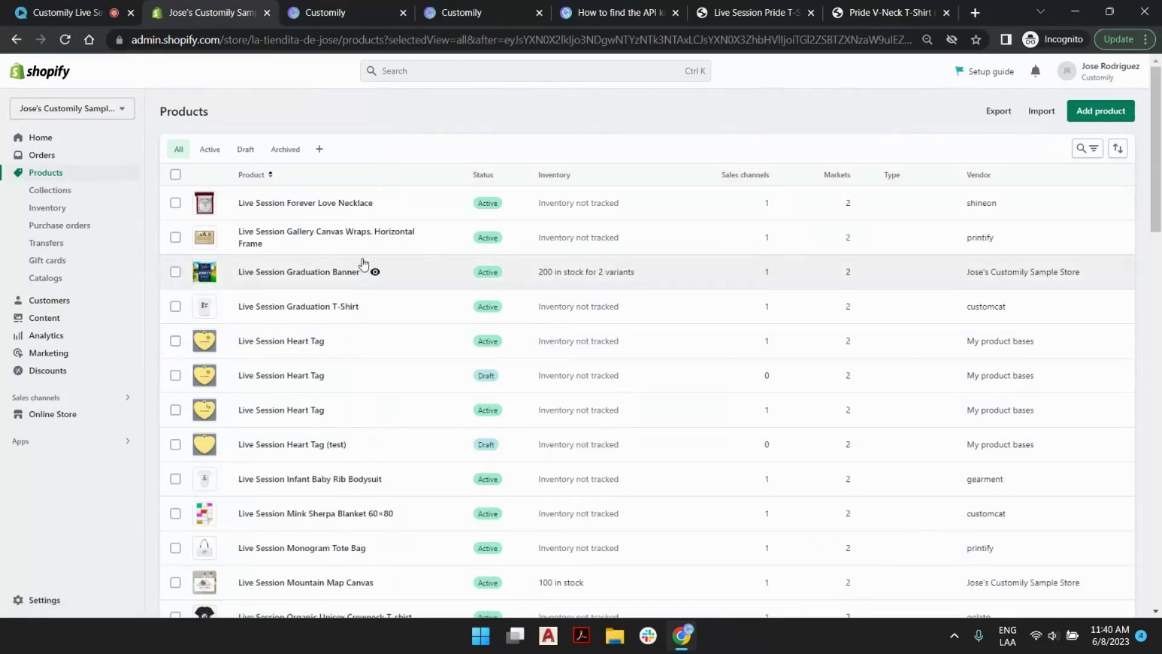
Step: Find Pride Pin in the product list, open its storefront preview and hide the preview bar
{"action": "scroll", "coordinate": [408, 375], "scroll_direction": "down", "scroll_amount": 3}
{"action": "scroll", "coordinate": [415, 363], "scroll_direction": "down", "scroll_amount": 15}
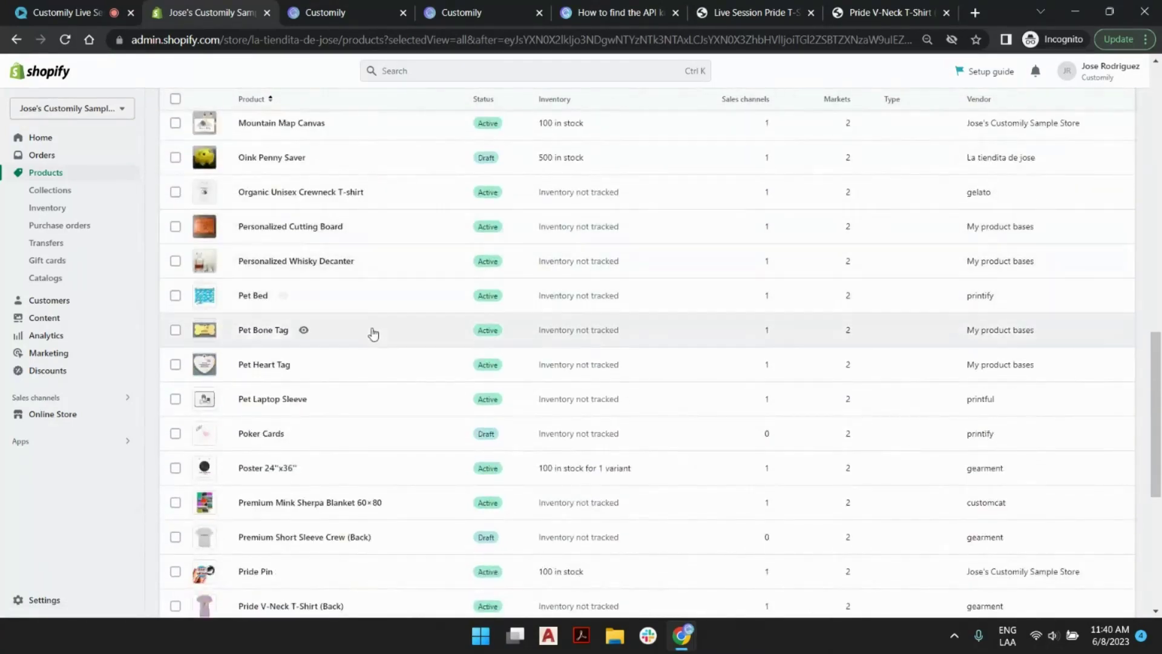
{"action": "scroll", "coordinate": [370, 332], "scroll_direction": "down", "scroll_amount": 5}
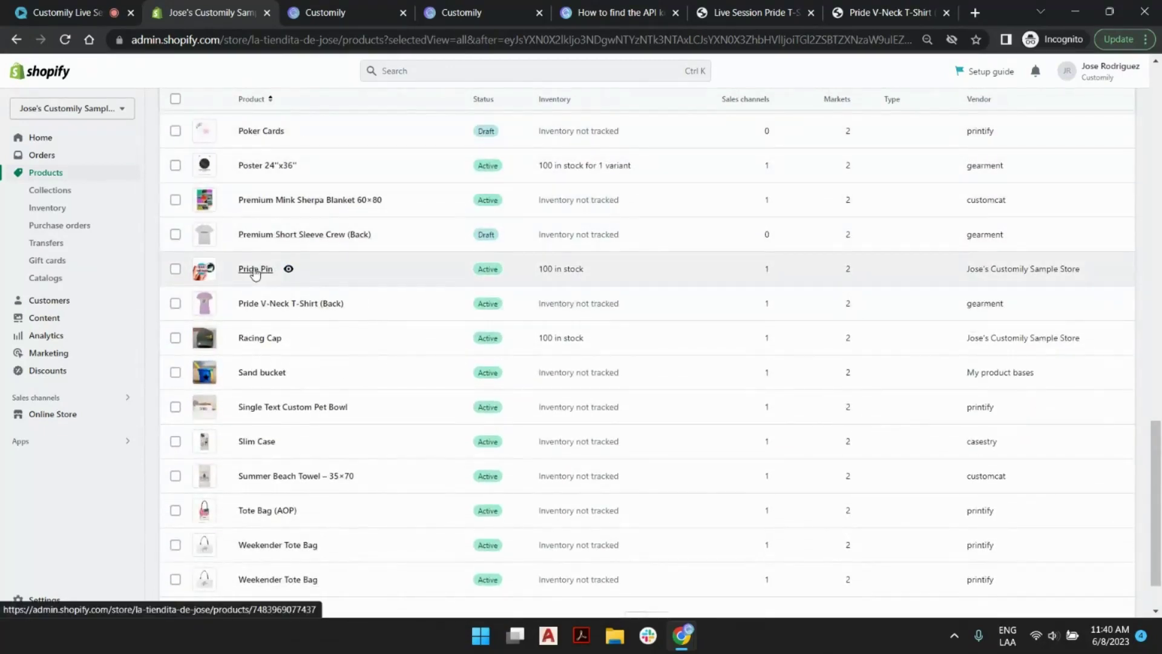
{"action": "left_click", "coordinate": [289, 270]}
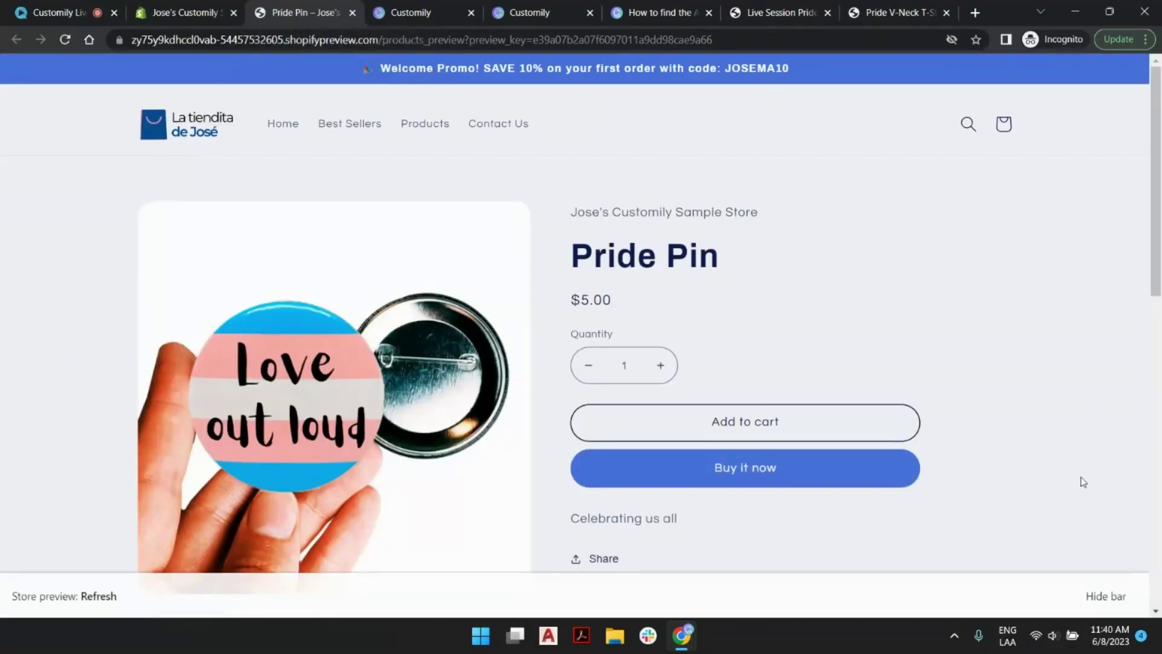
{"action": "left_click", "coordinate": [1104, 596]}
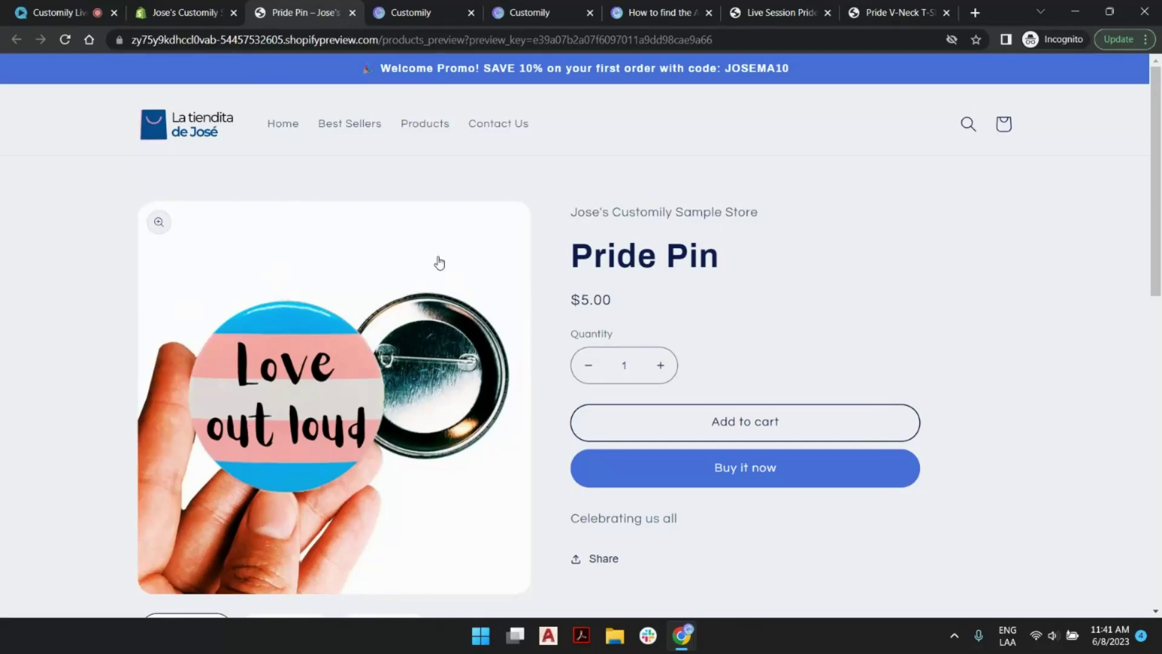
Step: Examine the Pride Pin's Love out loud, Born This Way and Equality images on its product page
{"action": "scroll", "coordinate": [815, 232], "scroll_direction": "down", "scroll_amount": 1}
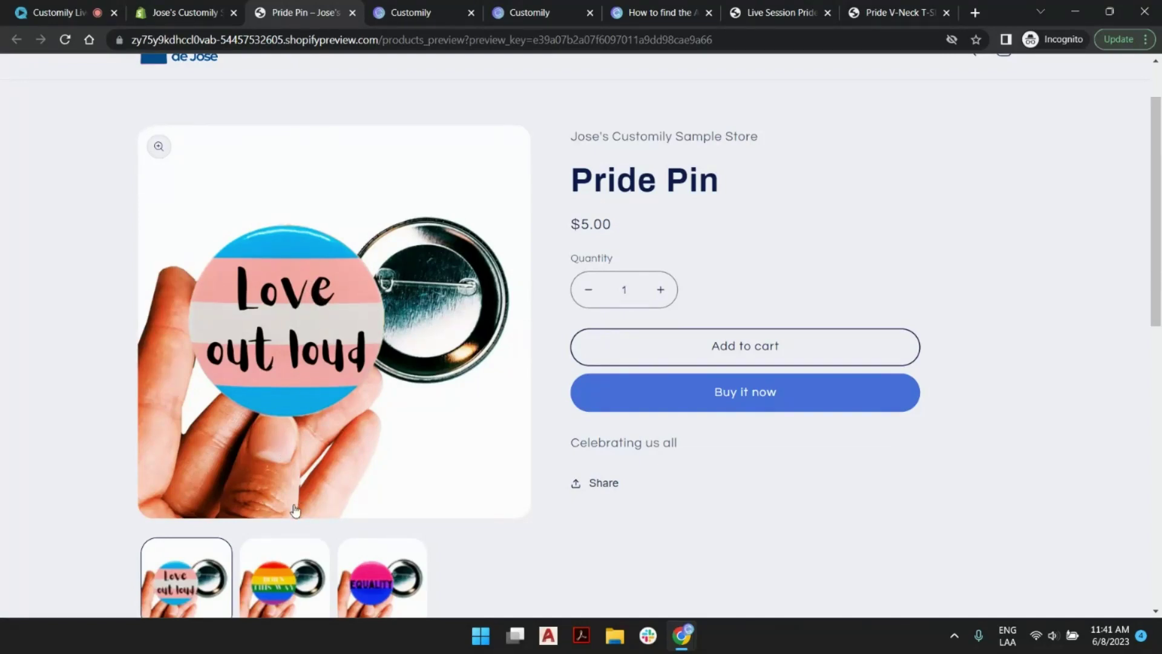
{"action": "left_click", "coordinate": [277, 575]}
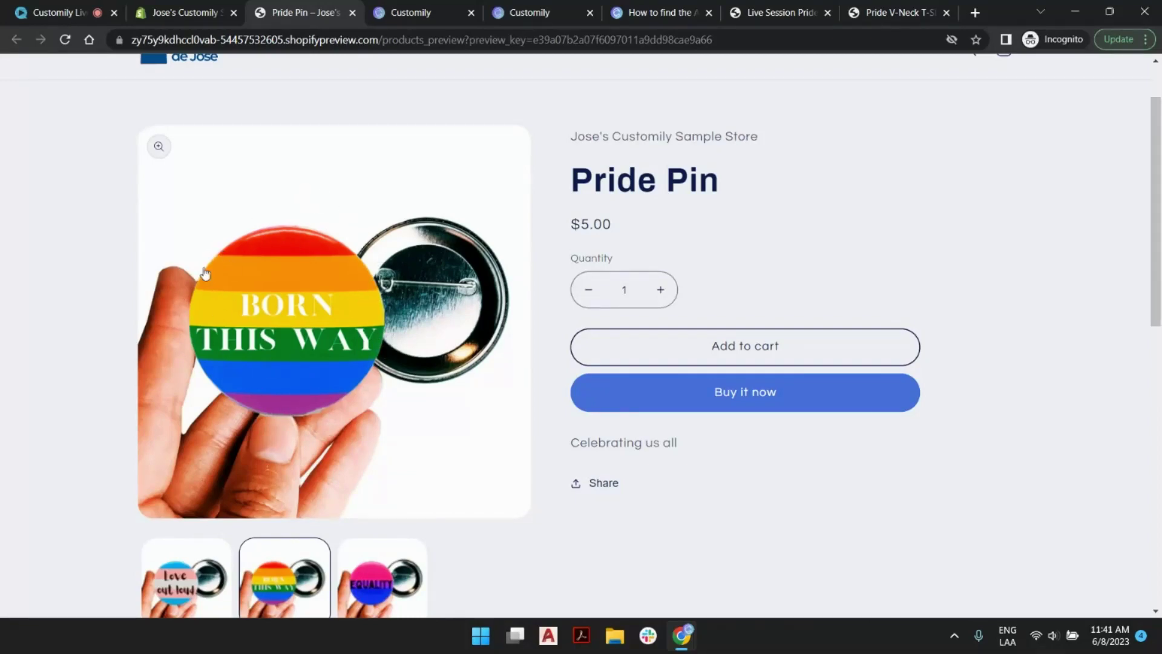
{"action": "left_click", "coordinate": [374, 578]}
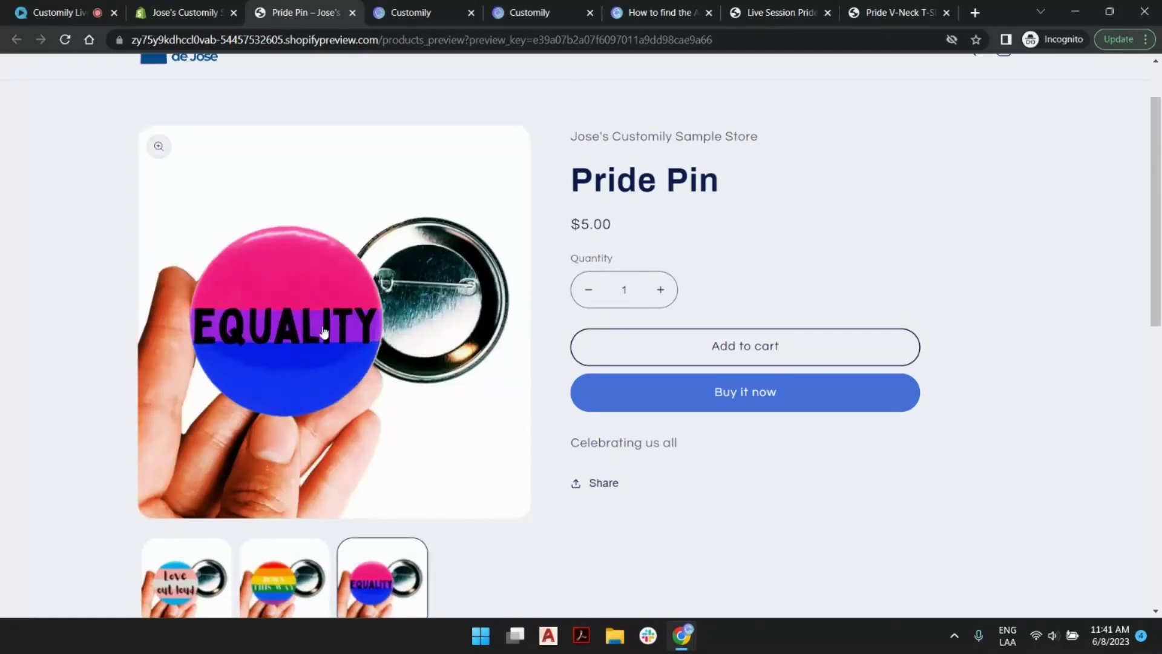
{"action": "left_click", "coordinate": [169, 583]}
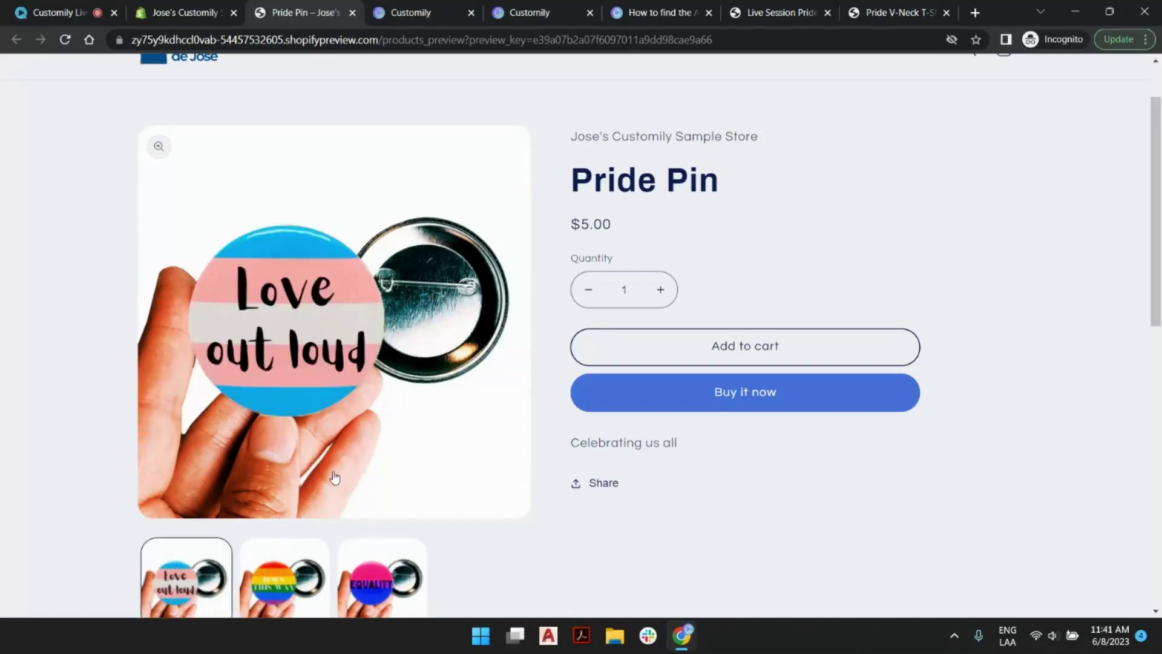
{"action": "left_click", "coordinate": [283, 579]}
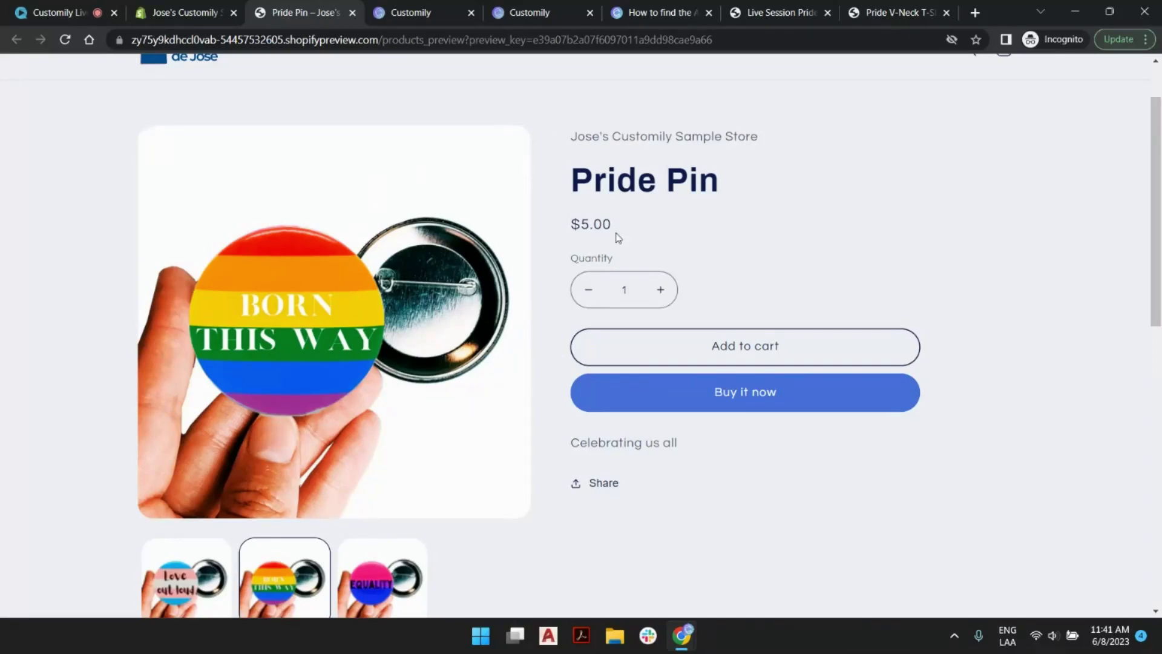
{"action": "scroll", "coordinate": [617, 237], "scroll_direction": "up", "scroll_amount": 2}
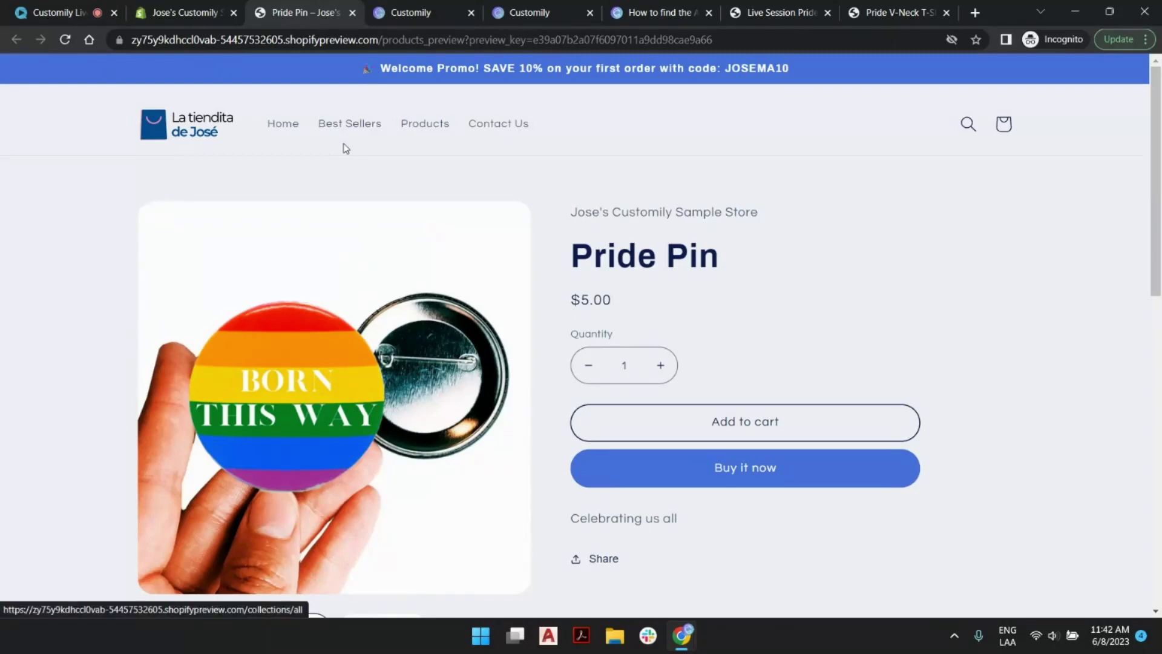
Step: Switch to Customily, search the store products for "pin" and open Pride Pin
{"action": "left_click", "coordinate": [414, 12]}
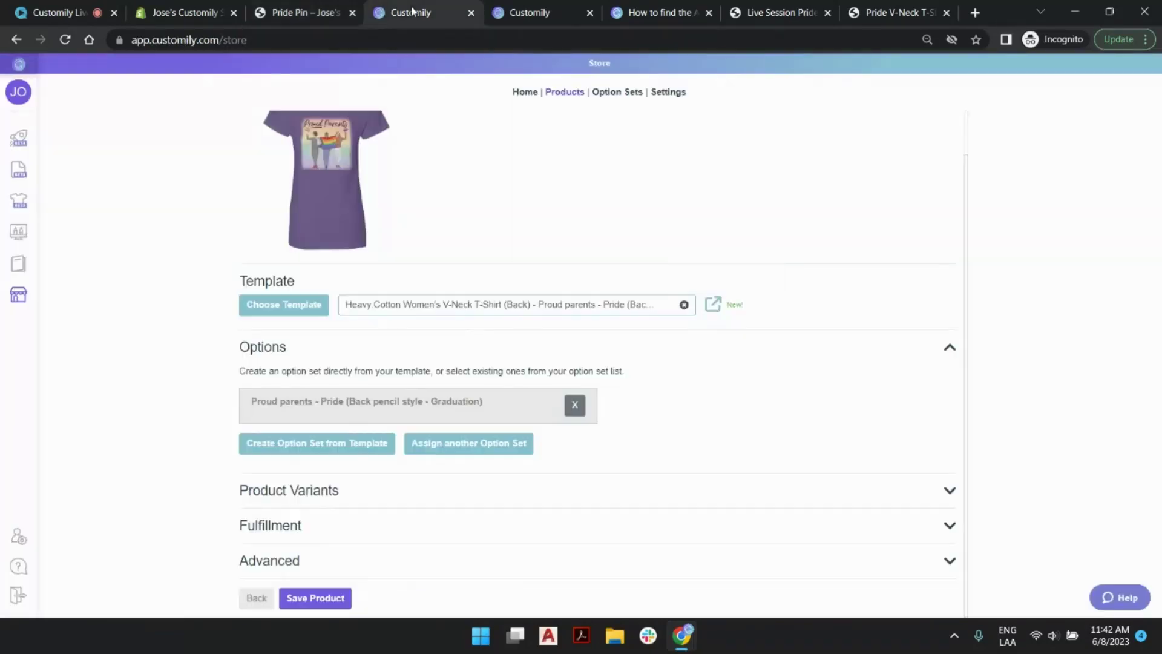
{"action": "left_click", "coordinate": [524, 12]}
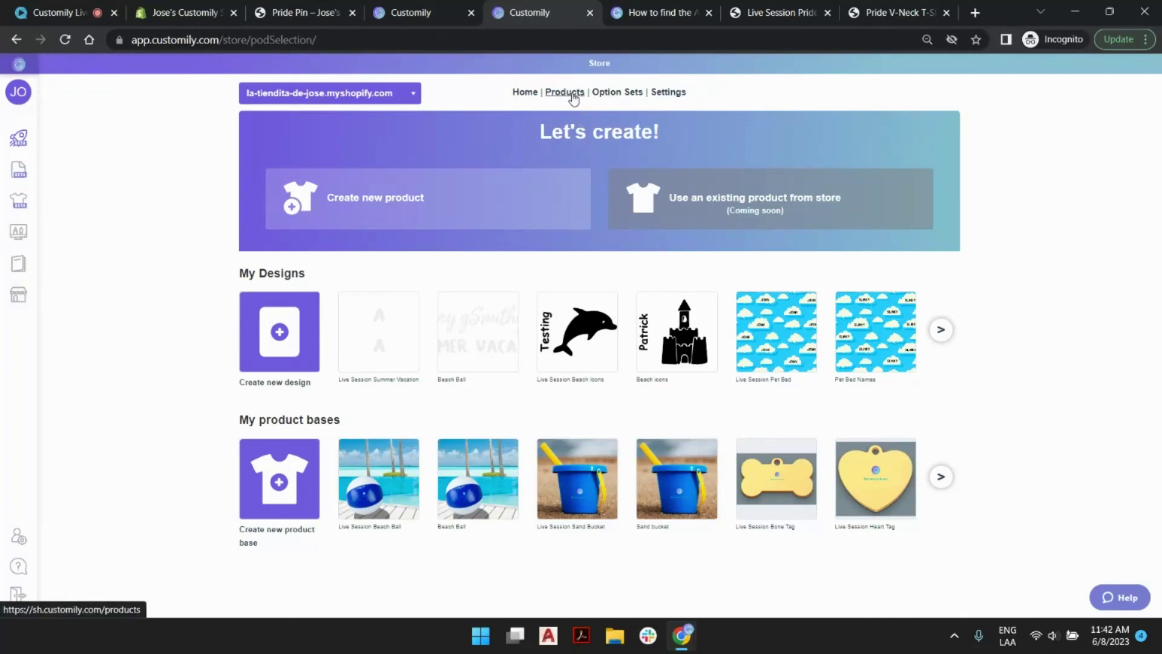
{"action": "left_click", "coordinate": [571, 96]}
{"action": "left_click", "coordinate": [902, 129]}
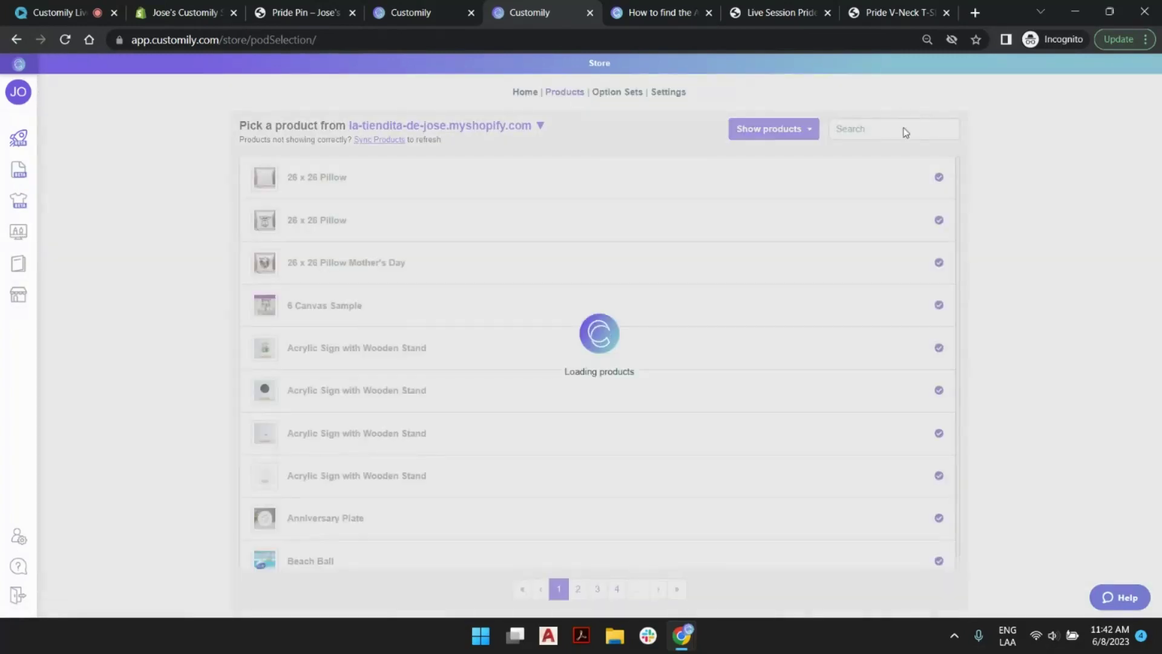
{"action": "type", "text": "pin"}
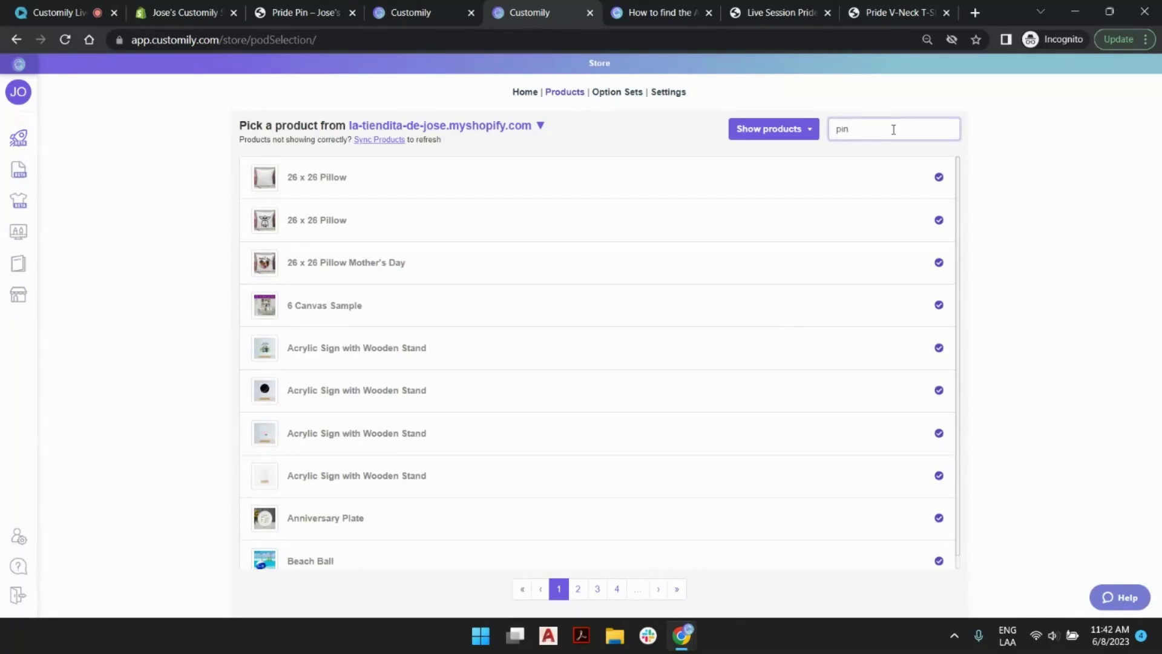
{"action": "left_click", "coordinate": [385, 189]}
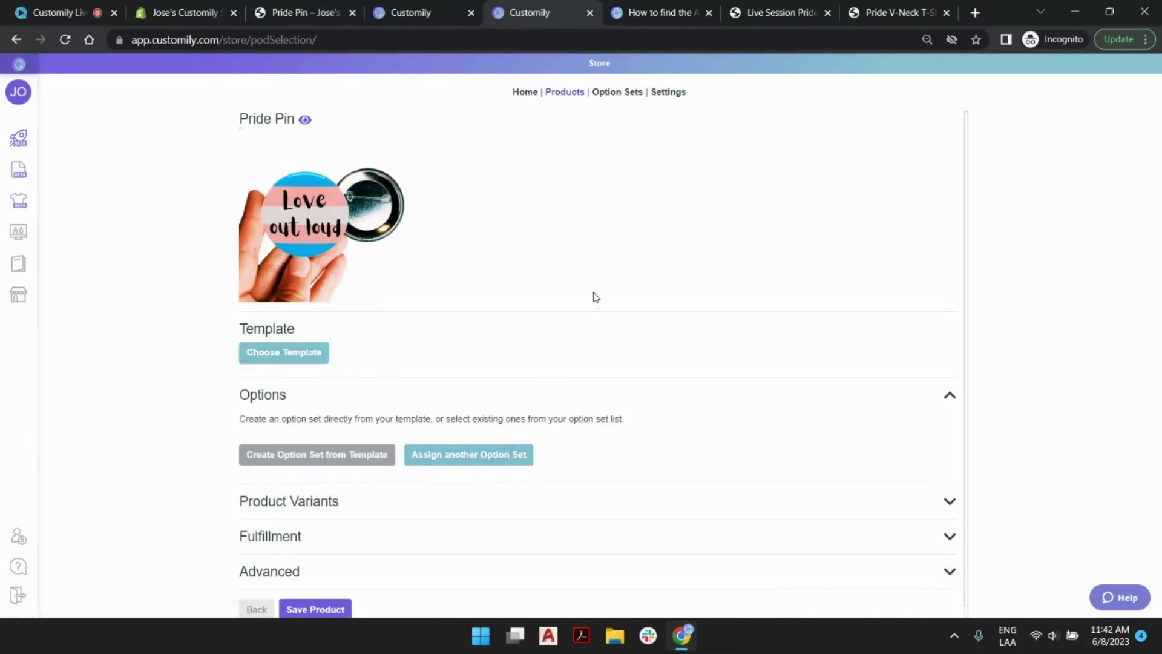
Step: Leave the Pride Pin product page, start a new template from the templates list and name it Pride Pin
{"action": "scroll", "coordinate": [596, 297], "scroll_direction": "down", "scroll_amount": 1}
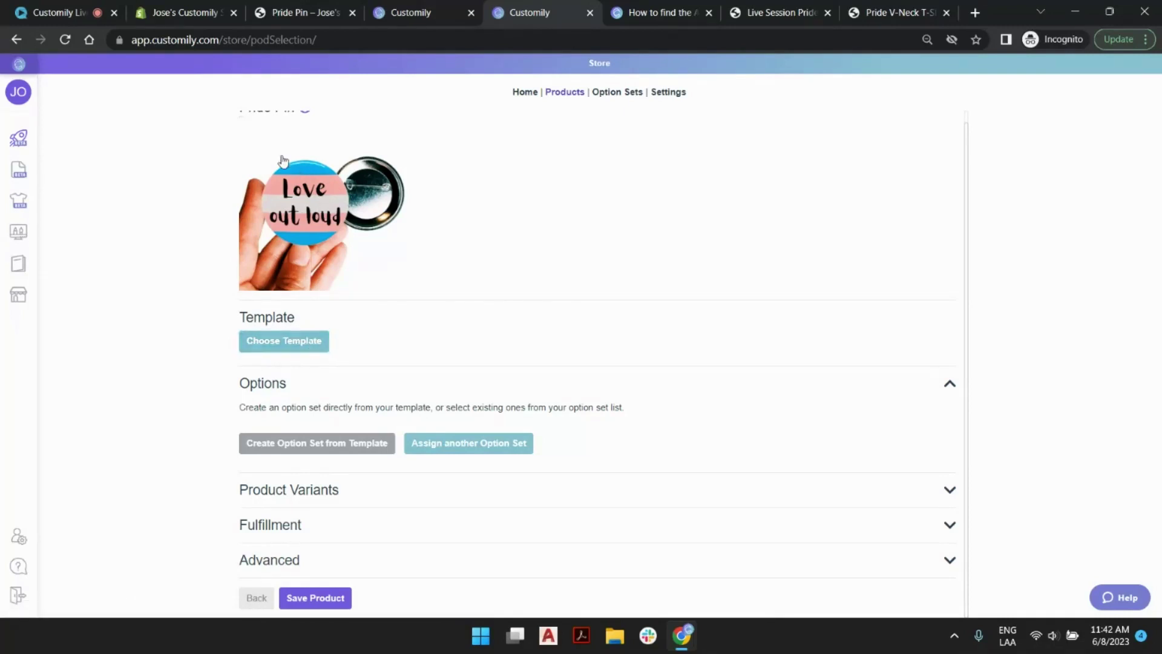
{"action": "left_click", "coordinate": [31, 230]}
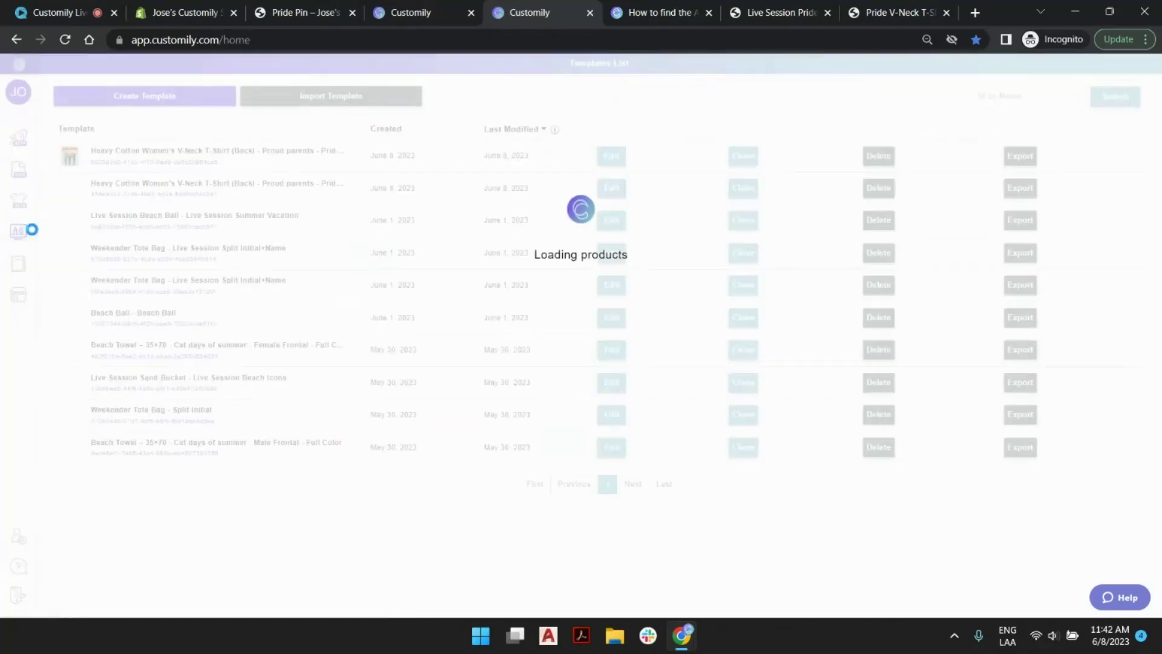
{"action": "left_click", "coordinate": [162, 97]}
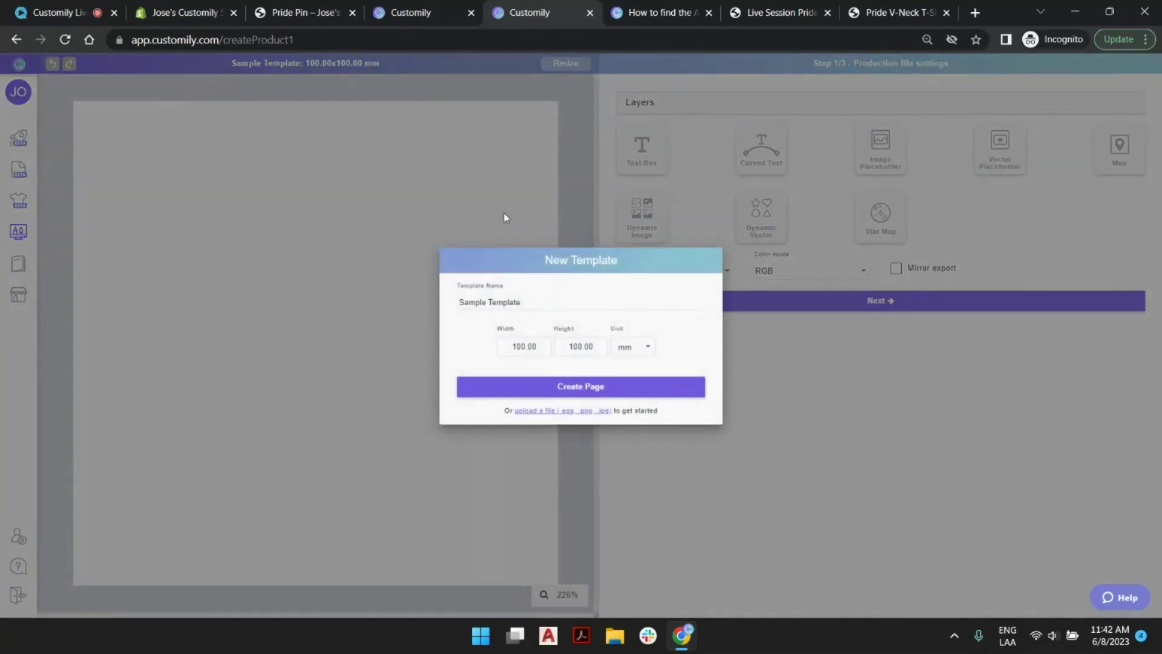
{"action": "left_click", "coordinate": [512, 299]}
{"action": "type", "text": "Pride Pin"}
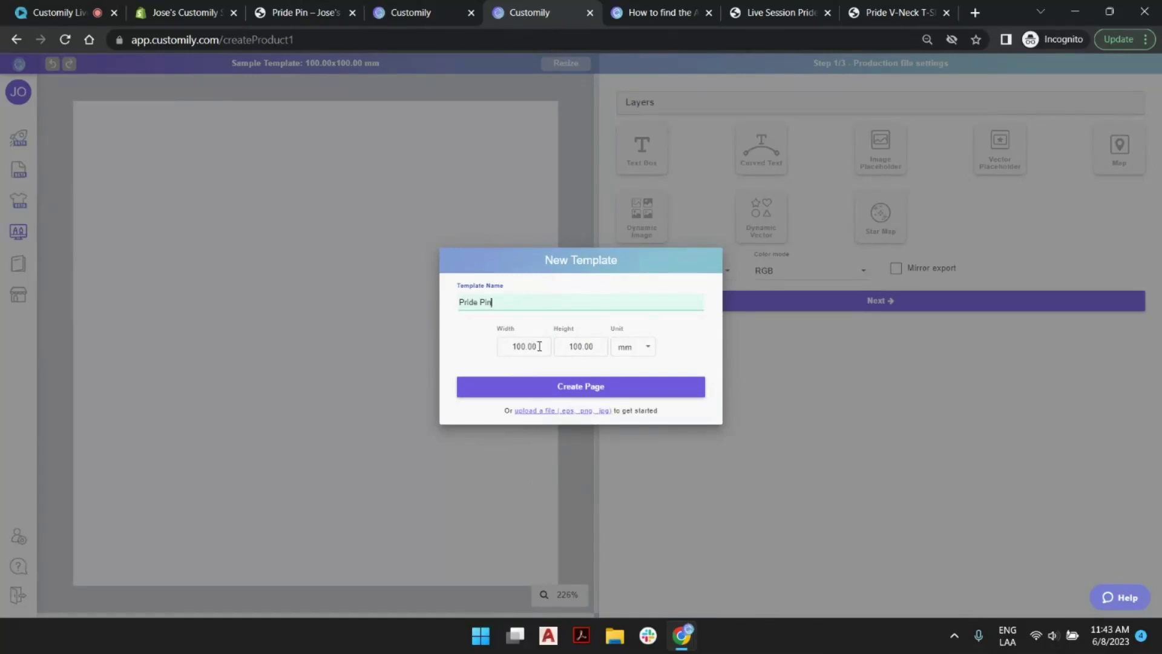
Step: Set the new template's width and height to 50 mm each and create its page
{"action": "left_click", "coordinate": [514, 346]}
{"action": "key", "text": "BackSpace"}
{"action": "type", "text": "5"}
{"action": "left_click", "coordinate": [573, 346]}
{"action": "key", "text": "BackSpace"}
{"action": "type", "text": "5"}
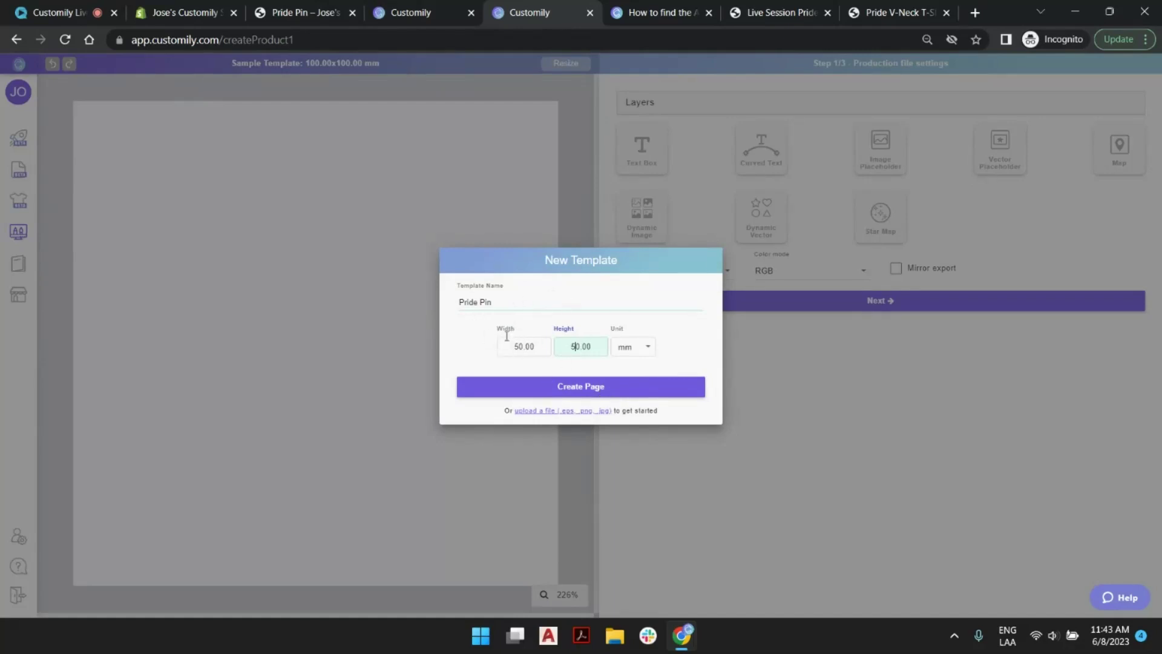
{"action": "left_click", "coordinate": [580, 391]}
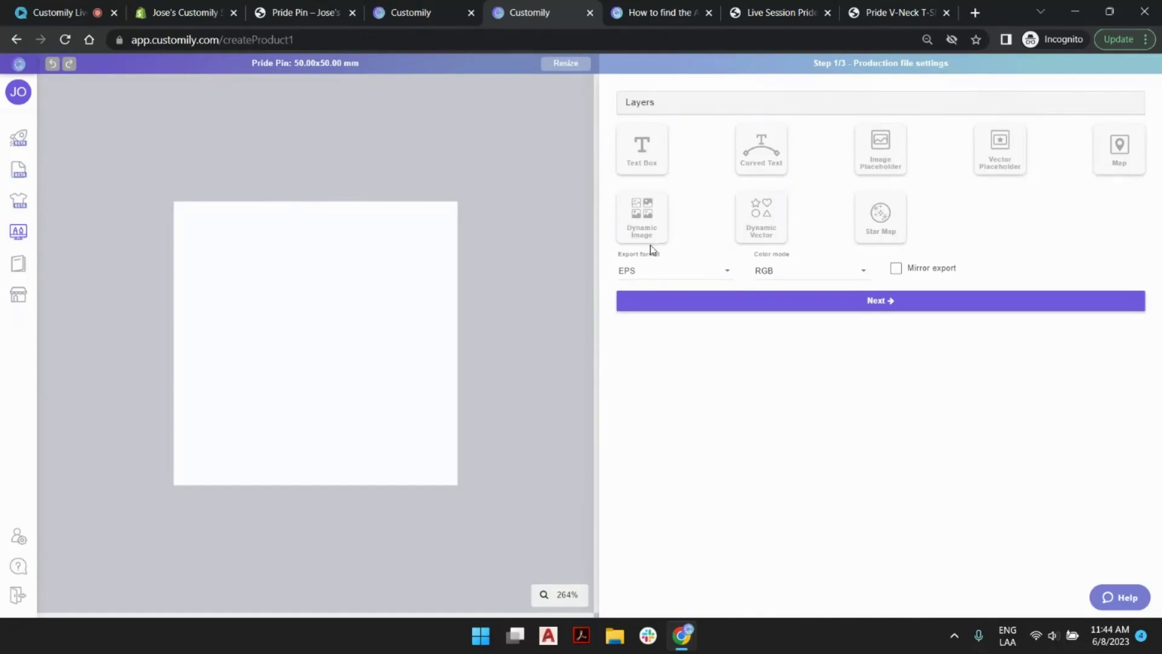
Step: Add a dynamic image element to the blank page and open the file selection for its image upload
{"action": "left_click", "coordinate": [652, 213]}
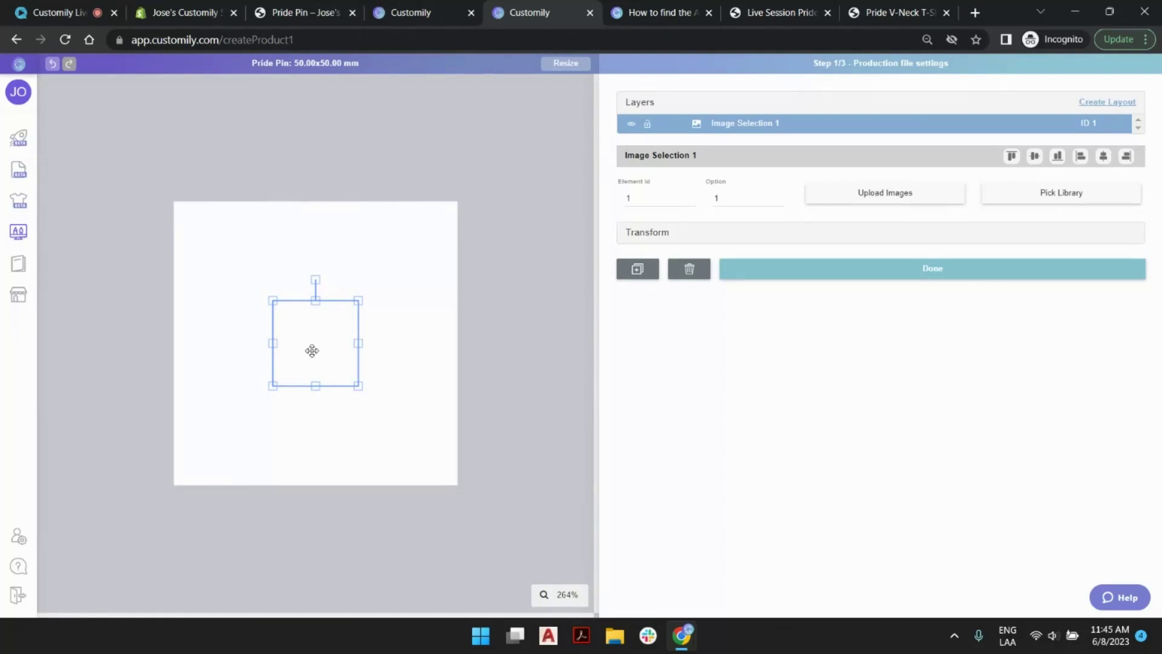
{"action": "left_click", "coordinate": [884, 194]}
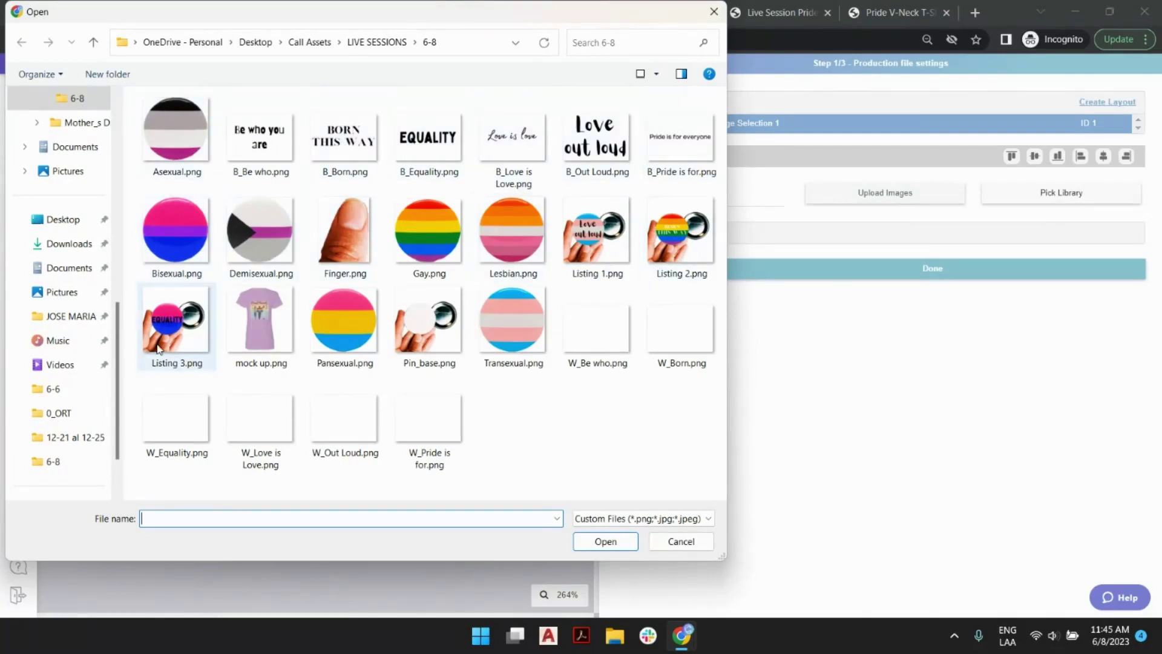
Step: Examine the image files in the 6-8 folder: the pin base, round pride flags, black and white phrases, and listing pictures
{"action": "left_click", "coordinate": [432, 326]}
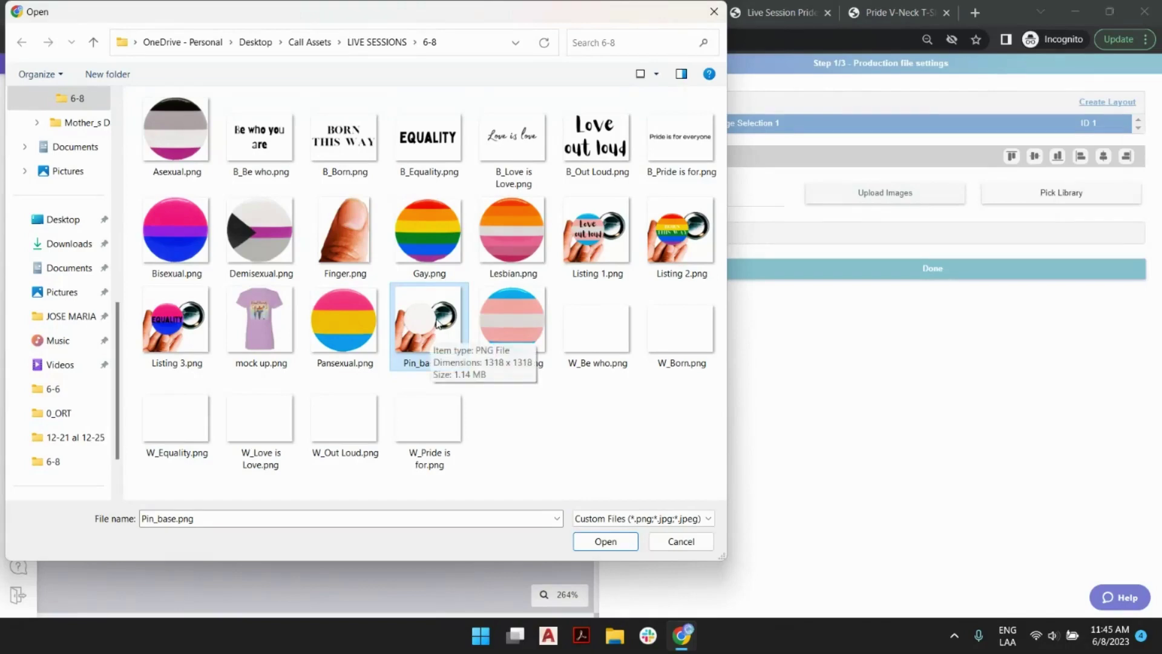
{"action": "left_click", "coordinate": [495, 321]}
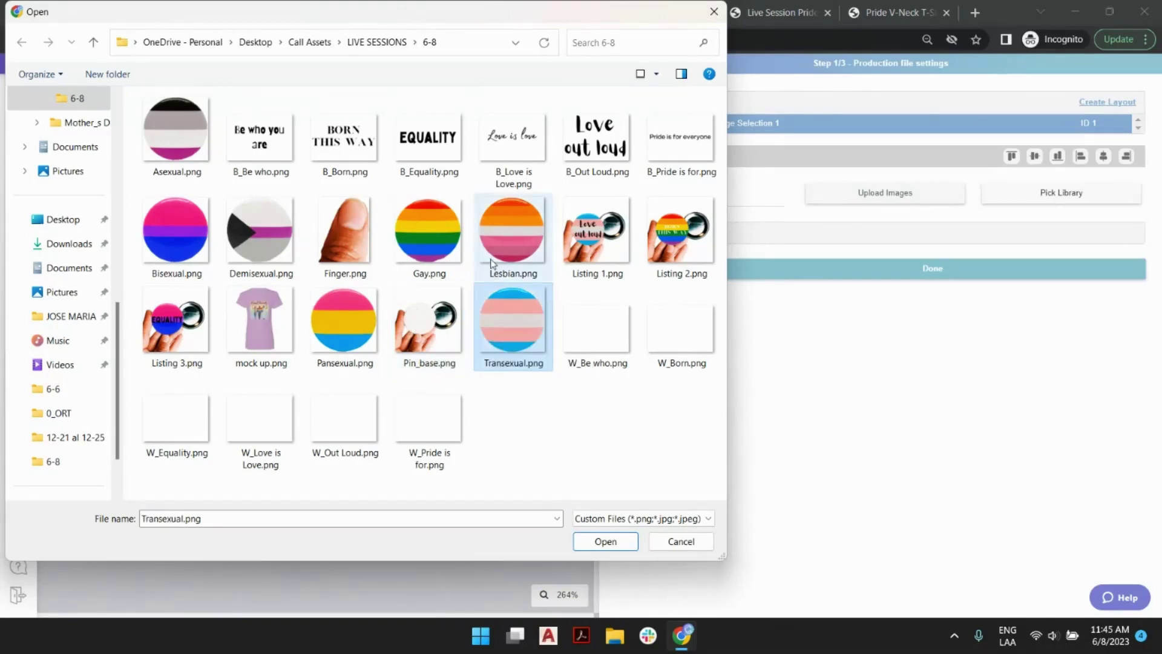
{"action": "left_click", "coordinate": [495, 257]}
{"action": "left_click", "coordinate": [431, 246]}
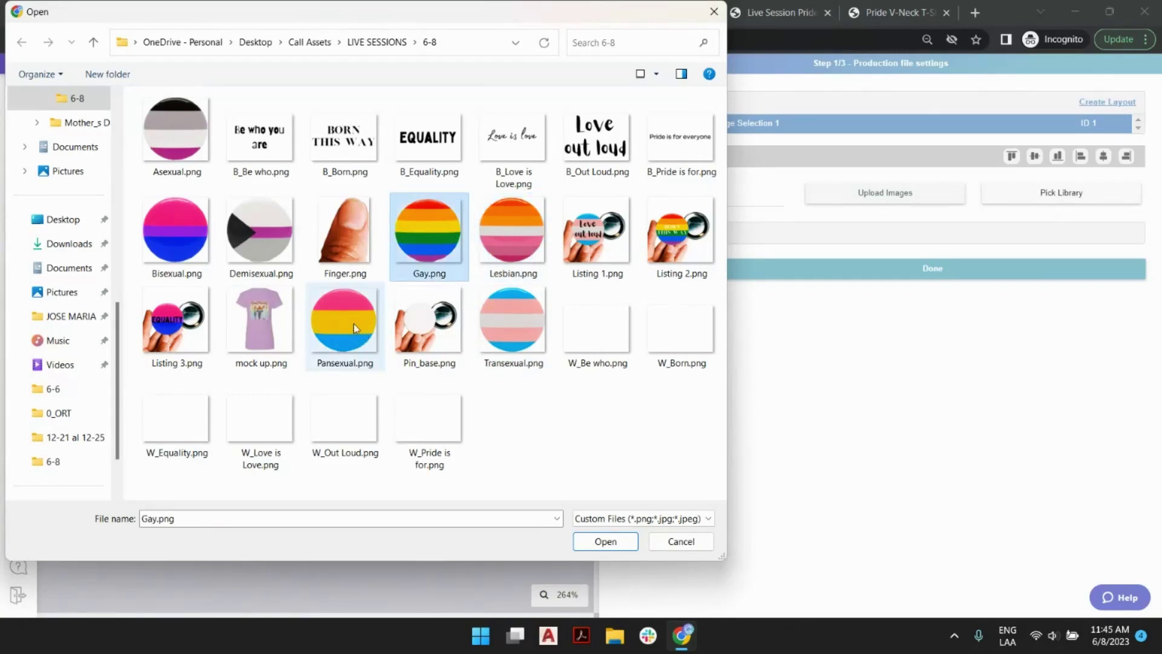
{"action": "left_click", "coordinate": [356, 328]}
{"action": "left_click", "coordinate": [180, 158]}
{"action": "left_click", "coordinate": [250, 226]}
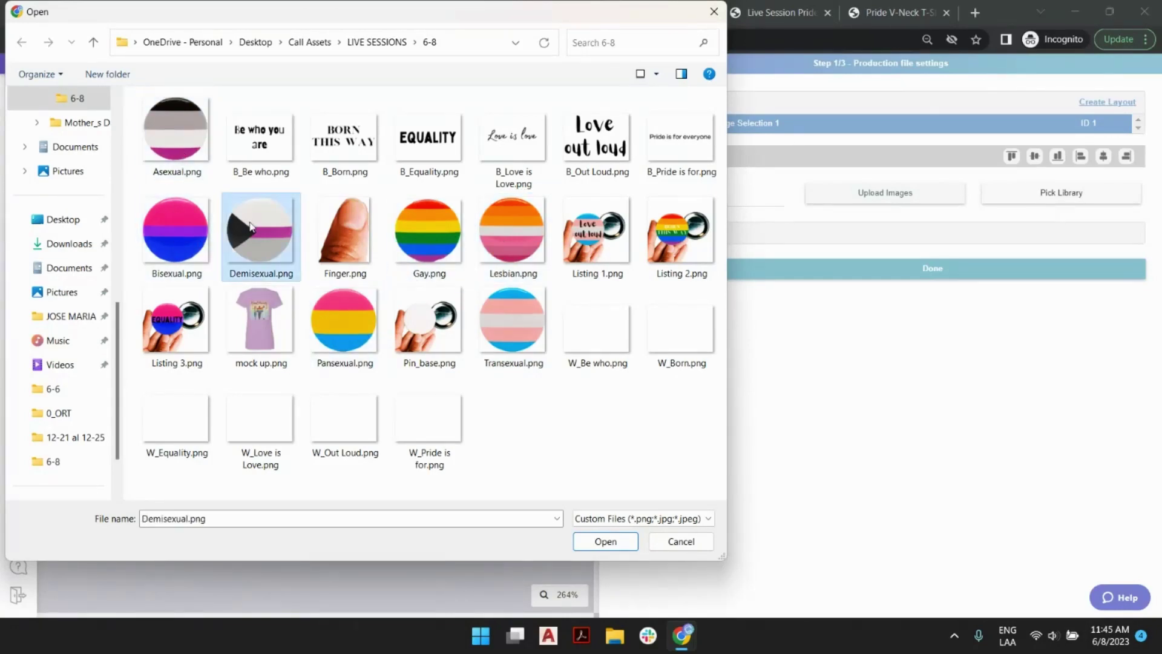
{"action": "left_click", "coordinate": [347, 151]}
{"action": "left_click", "coordinate": [427, 148]}
{"action": "left_click", "coordinate": [495, 150]}
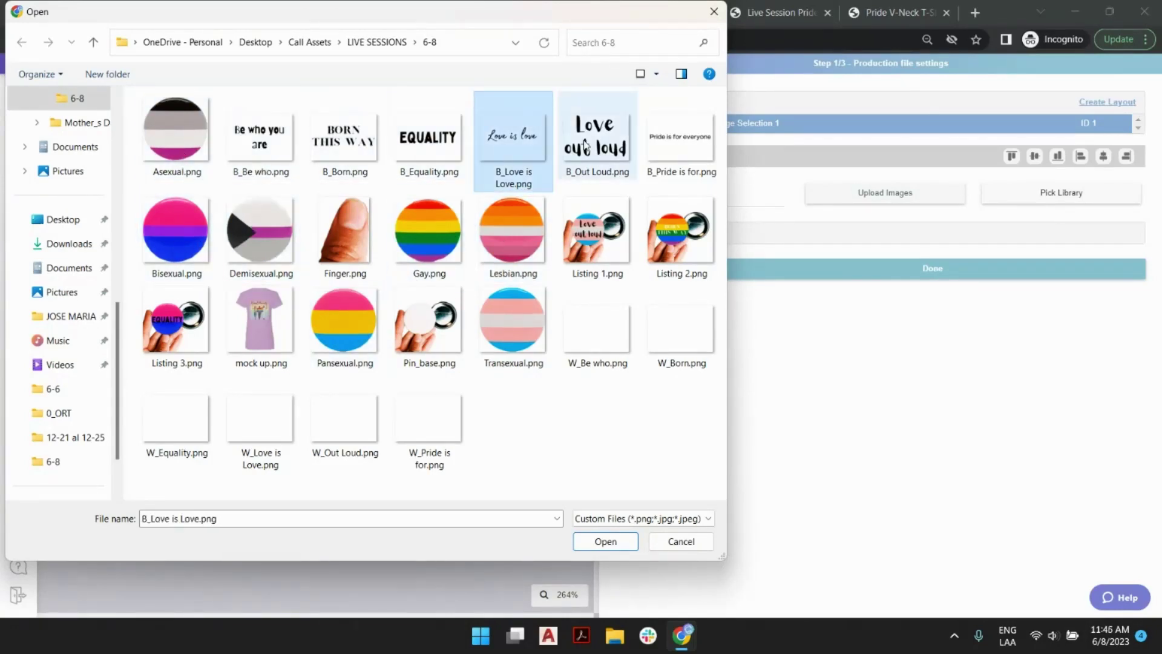
{"action": "left_click", "coordinate": [678, 142]}
{"action": "left_click", "coordinate": [614, 337]}
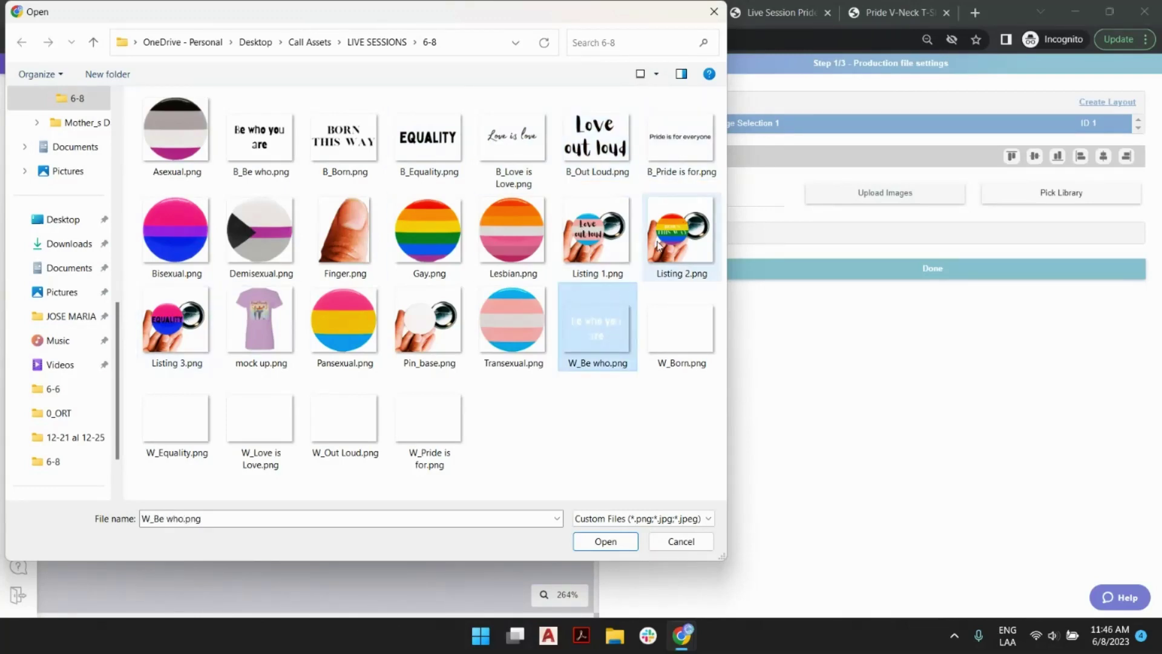
{"action": "left_click", "coordinate": [599, 259]}
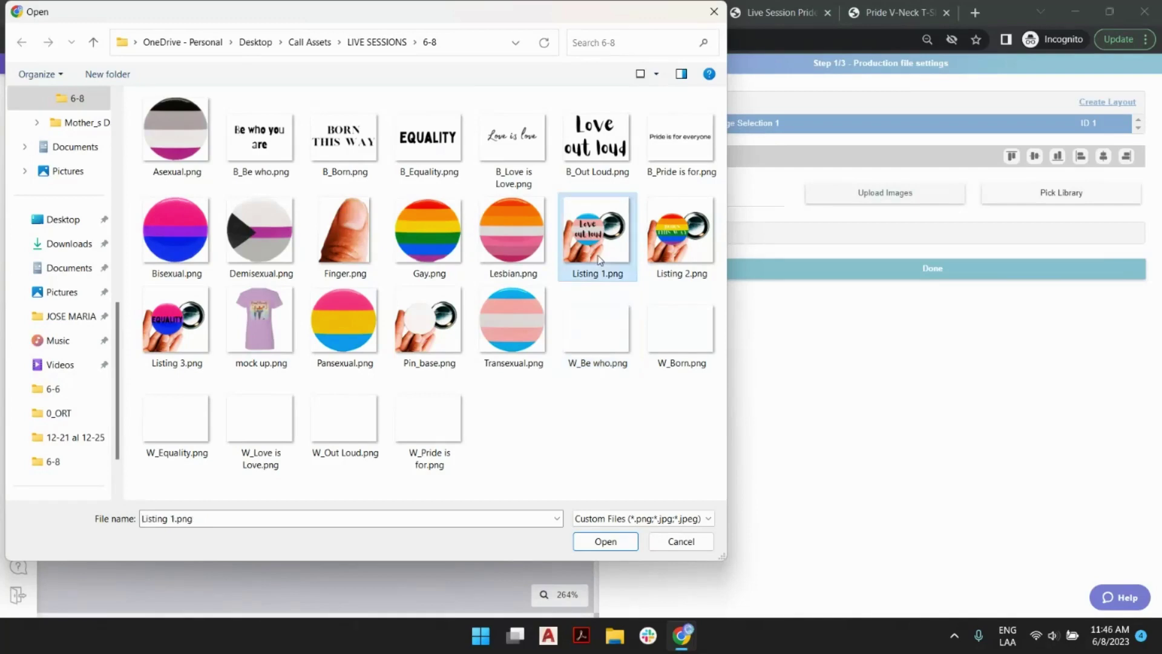
{"action": "left_click", "coordinate": [679, 241]}
{"action": "left_click", "coordinate": [174, 315]}
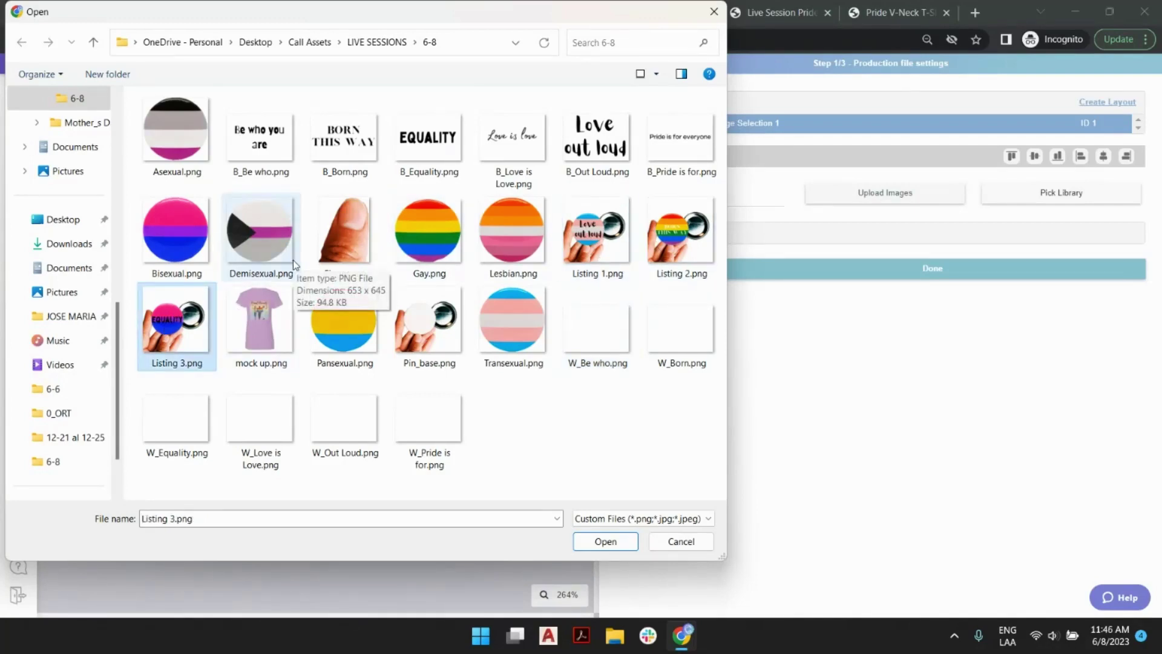
{"action": "left_click", "coordinate": [201, 125]}
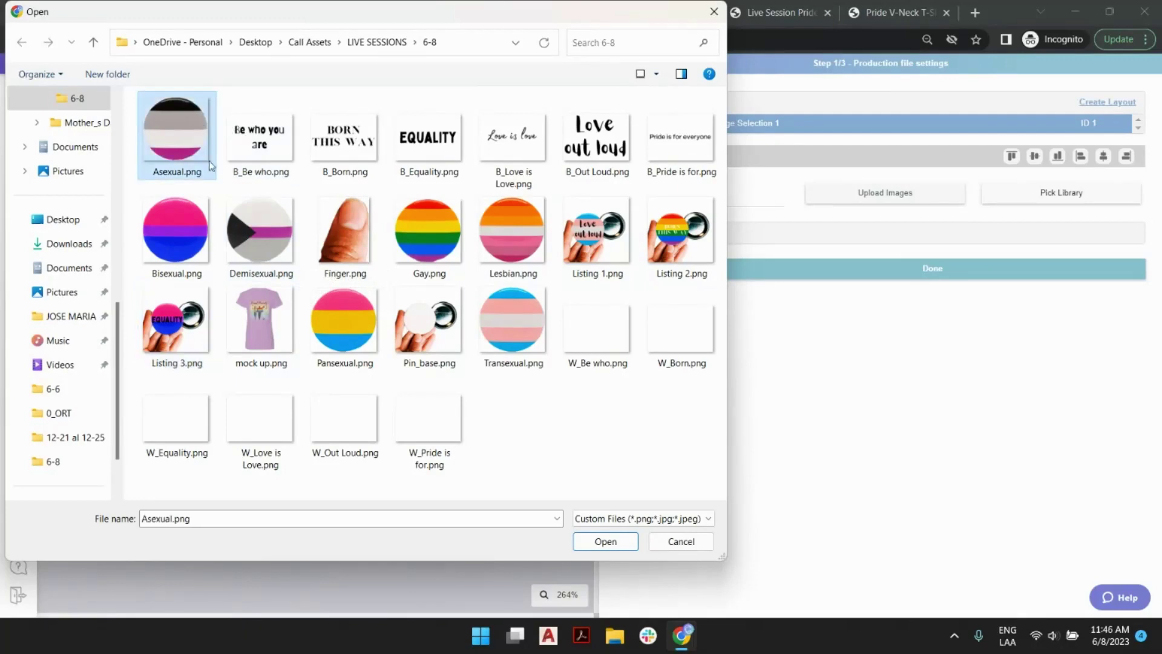
Step: Upload the Asexual, Bisexual, Demisexual, Gay, Lesbian, Pansexual and Transexual PNG images to Image Selection 1
{"action": "left_click", "coordinate": [193, 205], "text": "ctrl"}
{"action": "left_click", "coordinate": [257, 209], "text": "ctrl"}
{"action": "left_click", "coordinate": [428, 233], "text": "ctrl"}
{"action": "left_click", "coordinate": [512, 233], "text": "ctrl"}
{"action": "left_click", "coordinate": [344, 321], "text": "ctrl"}
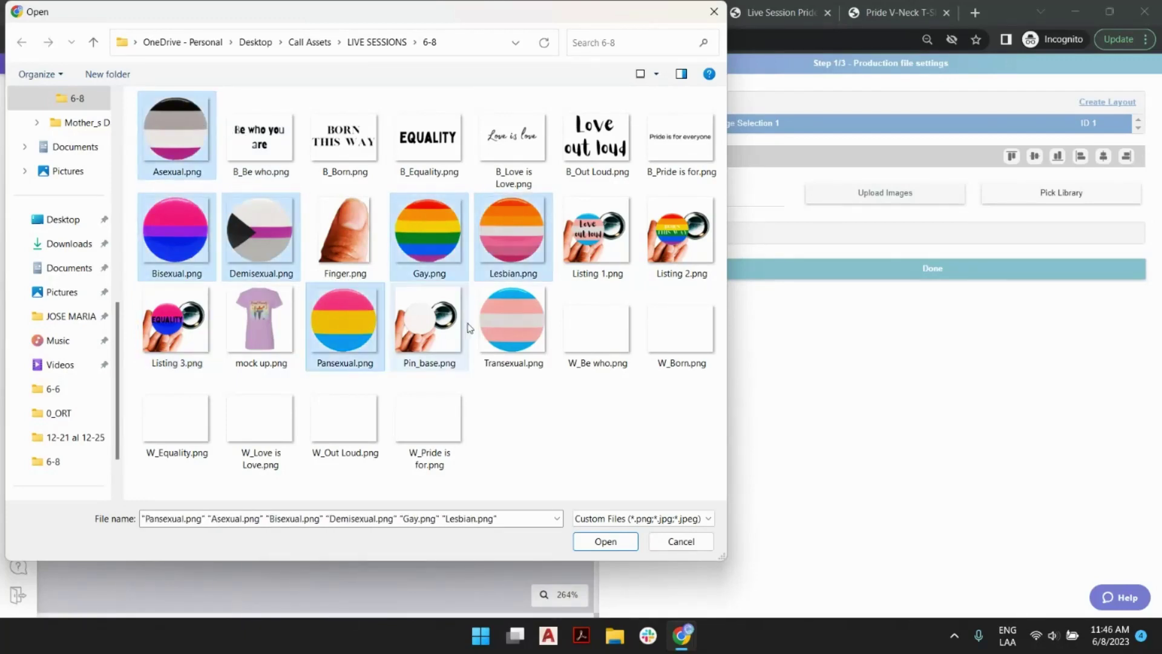
{"action": "left_click", "coordinate": [494, 327], "text": "ctrl"}
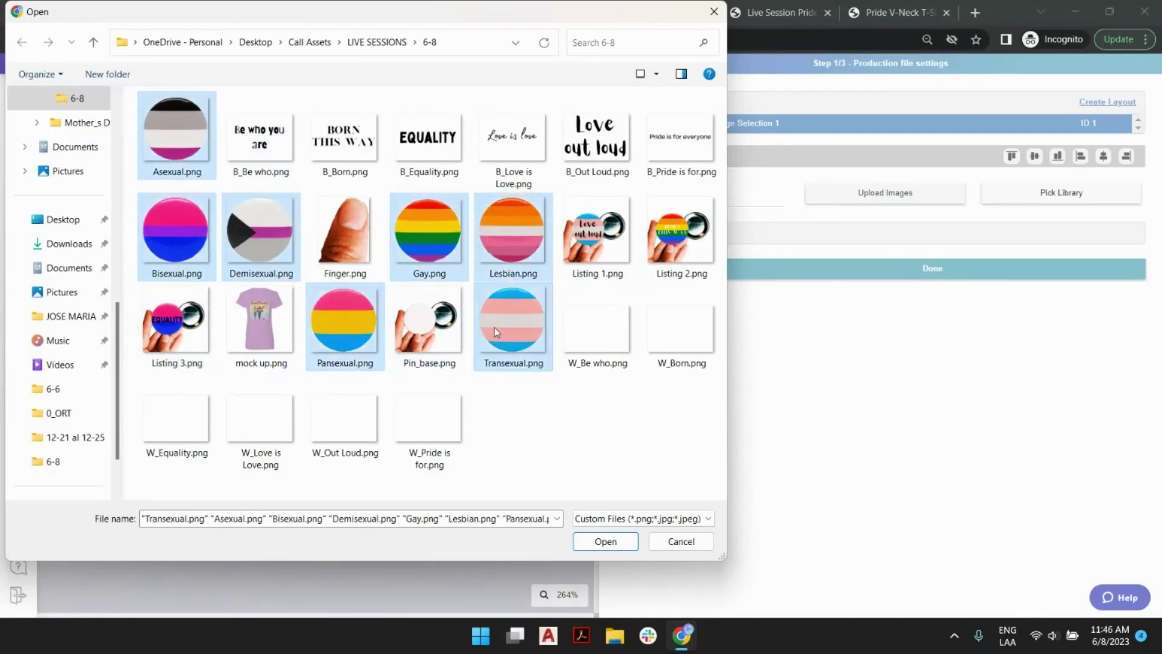
{"action": "left_click", "coordinate": [614, 543]}
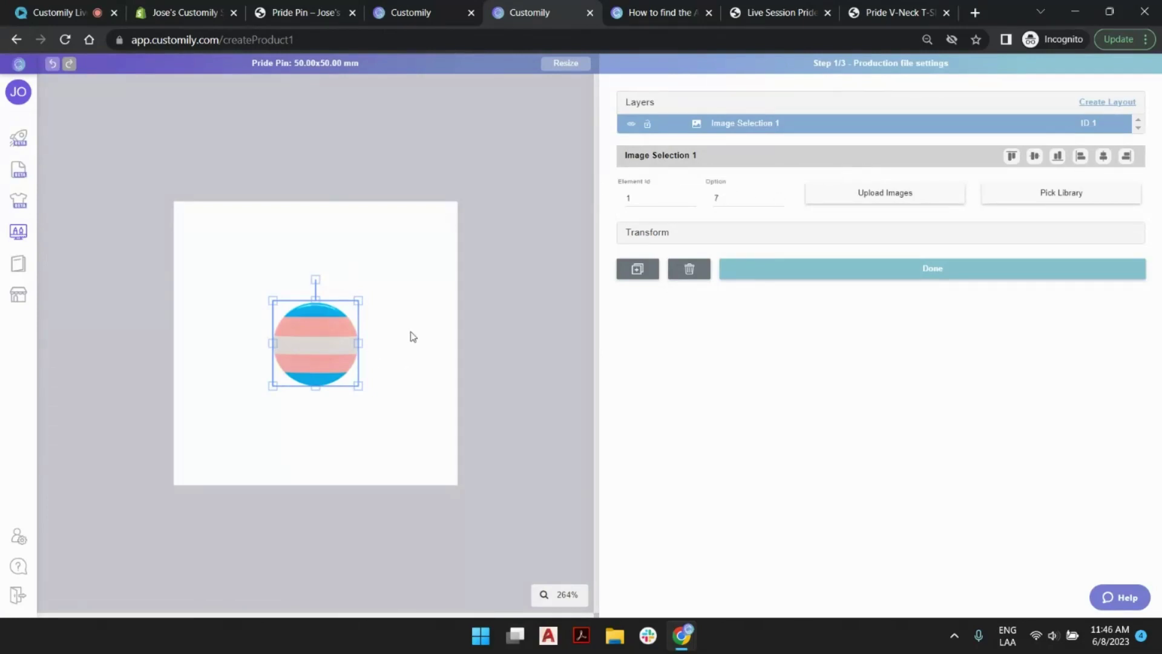
Step: Cycle through the uploaded images of Image Selection 1 by changing the option number, returning to option 1
{"action": "left_click", "coordinate": [780, 202]}
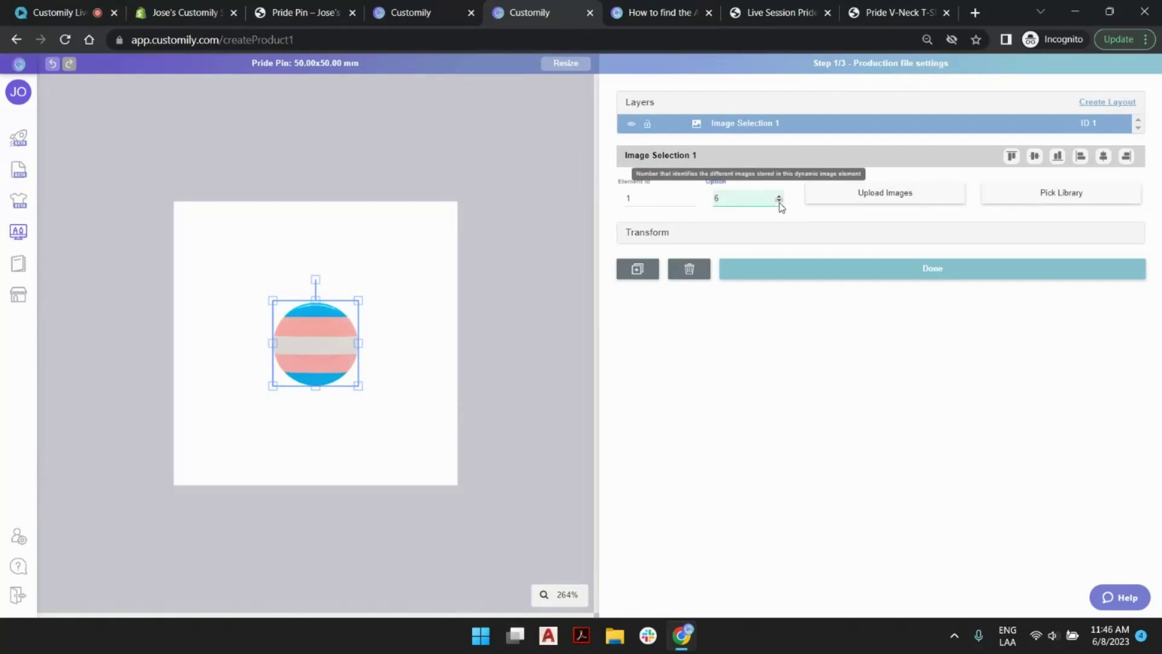
{"action": "left_click", "coordinate": [780, 202]}
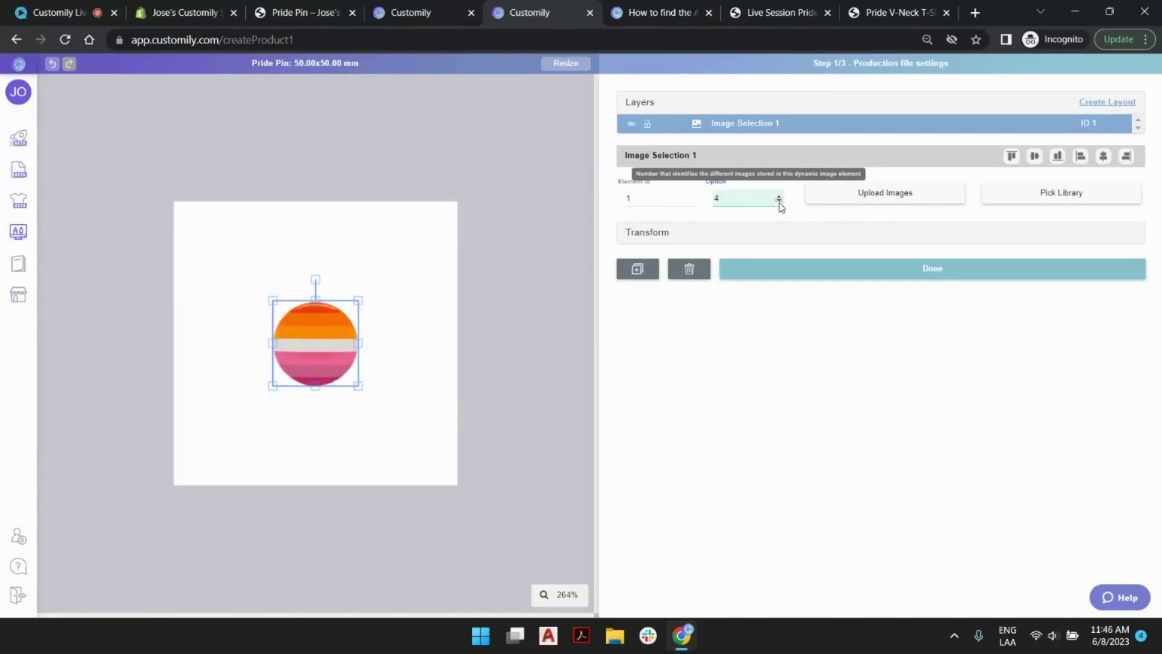
{"action": "left_click", "coordinate": [779, 201]}
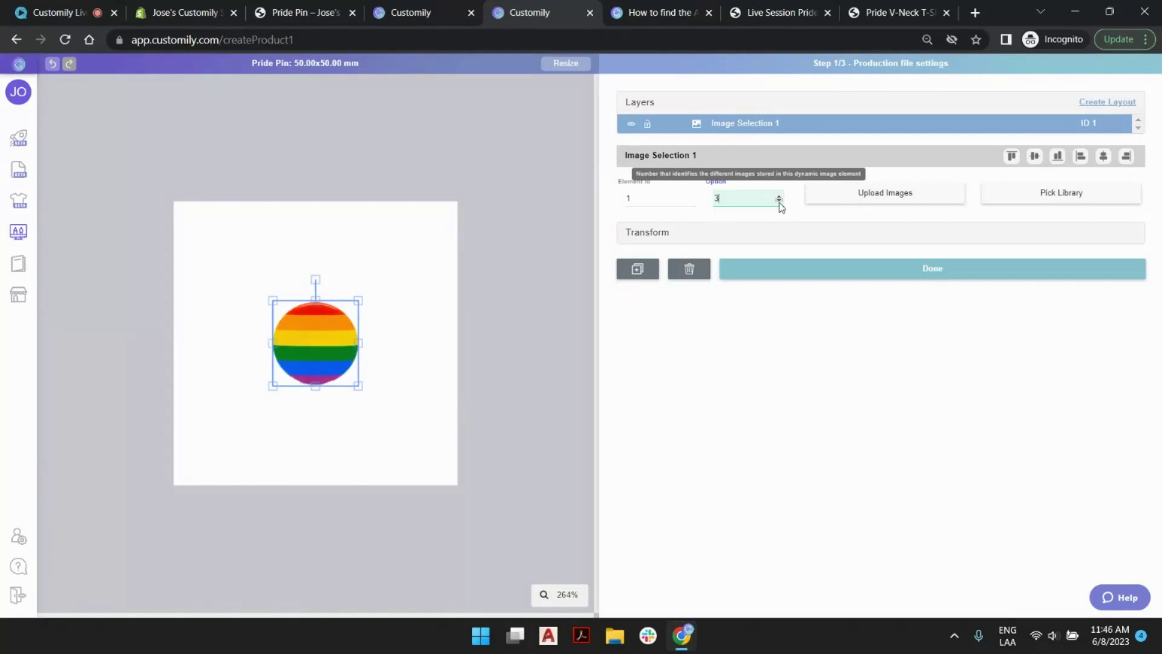
{"action": "left_click", "coordinate": [780, 202]}
{"action": "left_click", "coordinate": [779, 204]}
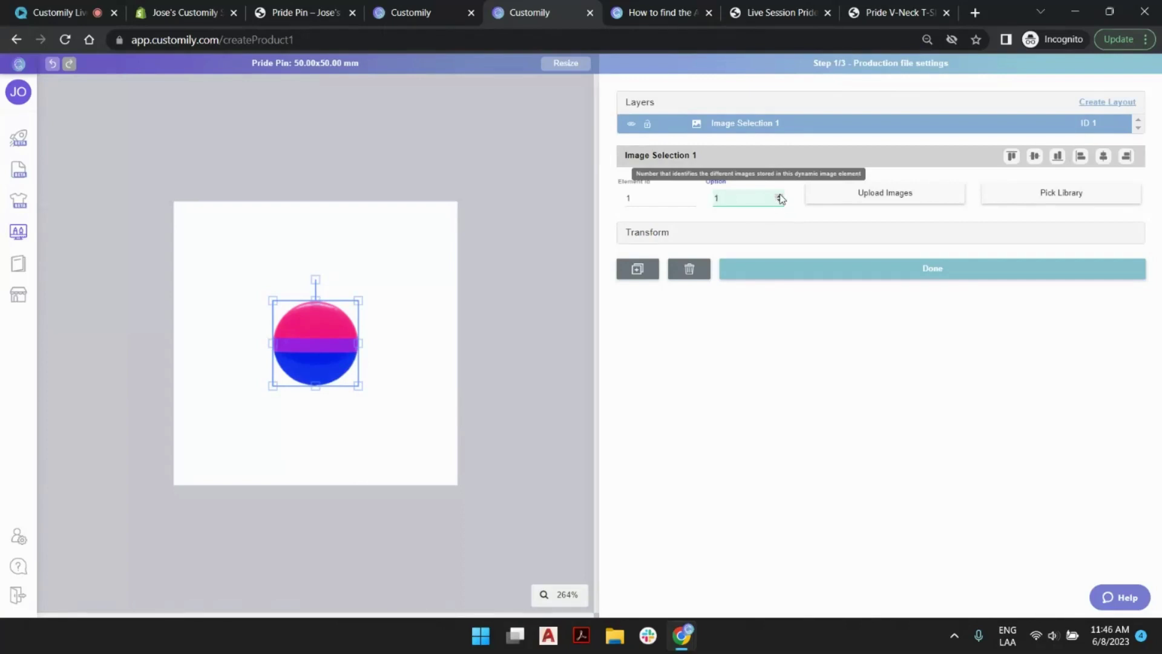
{"action": "left_click", "coordinate": [780, 196]}
{"action": "left_click", "coordinate": [779, 196]}
{"action": "left_click", "coordinate": [779, 204]}
{"action": "left_click", "coordinate": [779, 204]}
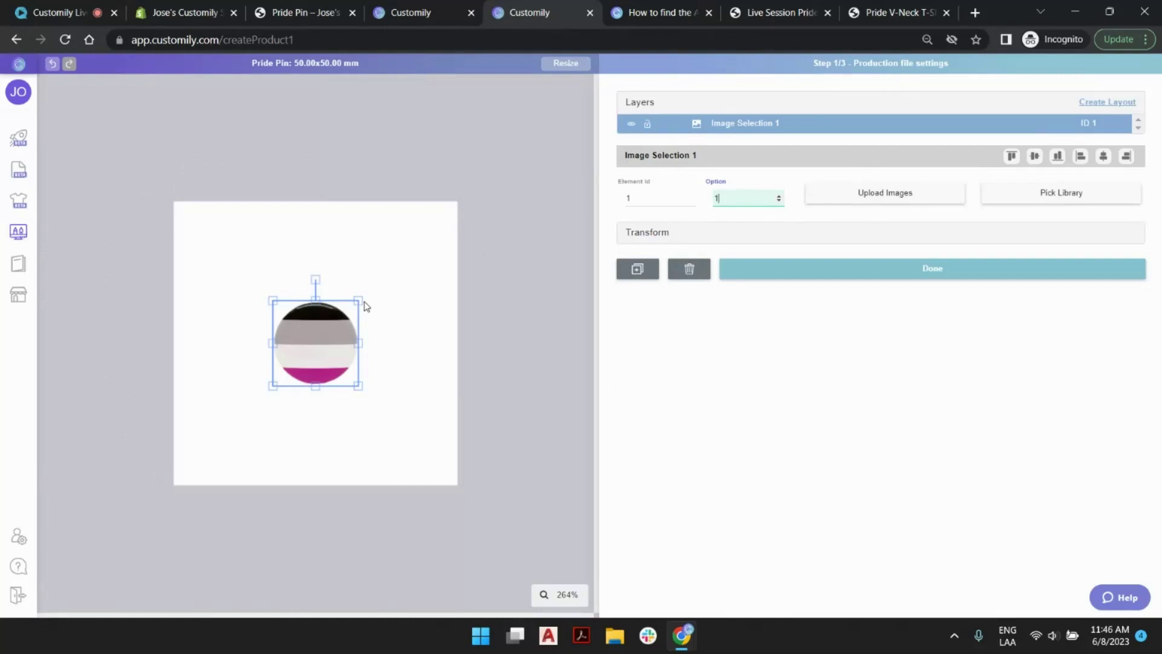
Step: Enlarge the pin image element and set its width and height to 50 mm each
{"action": "left_click_drag", "start_coordinate": [359, 298], "coordinate": [404, 255]}
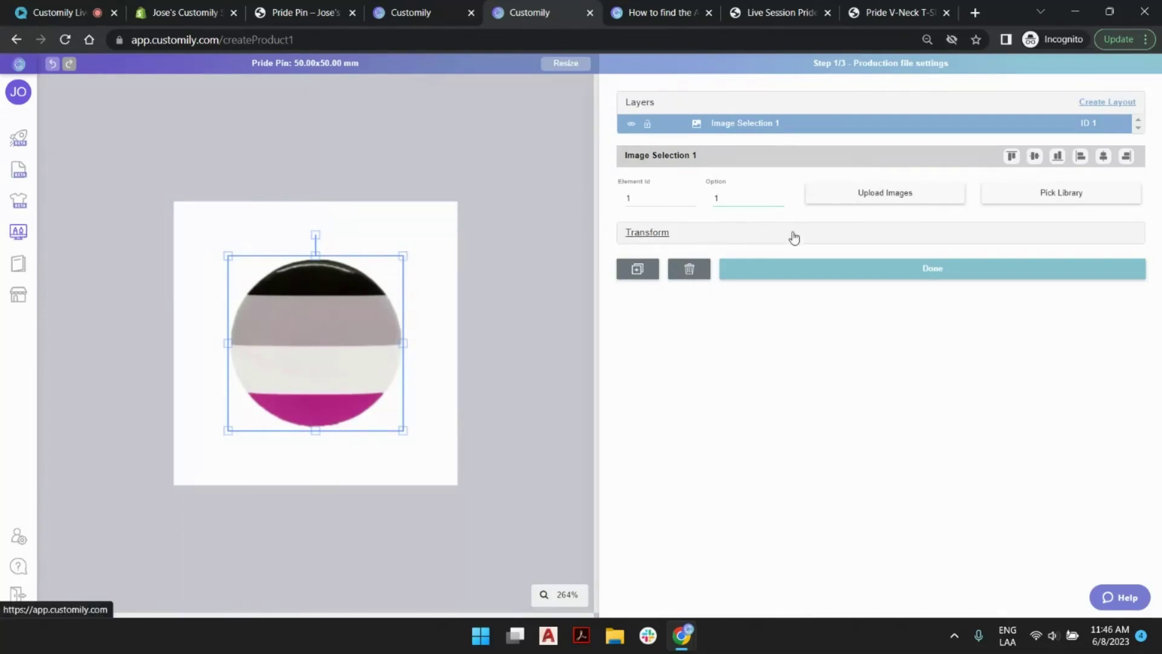
{"action": "left_click", "coordinate": [726, 231]}
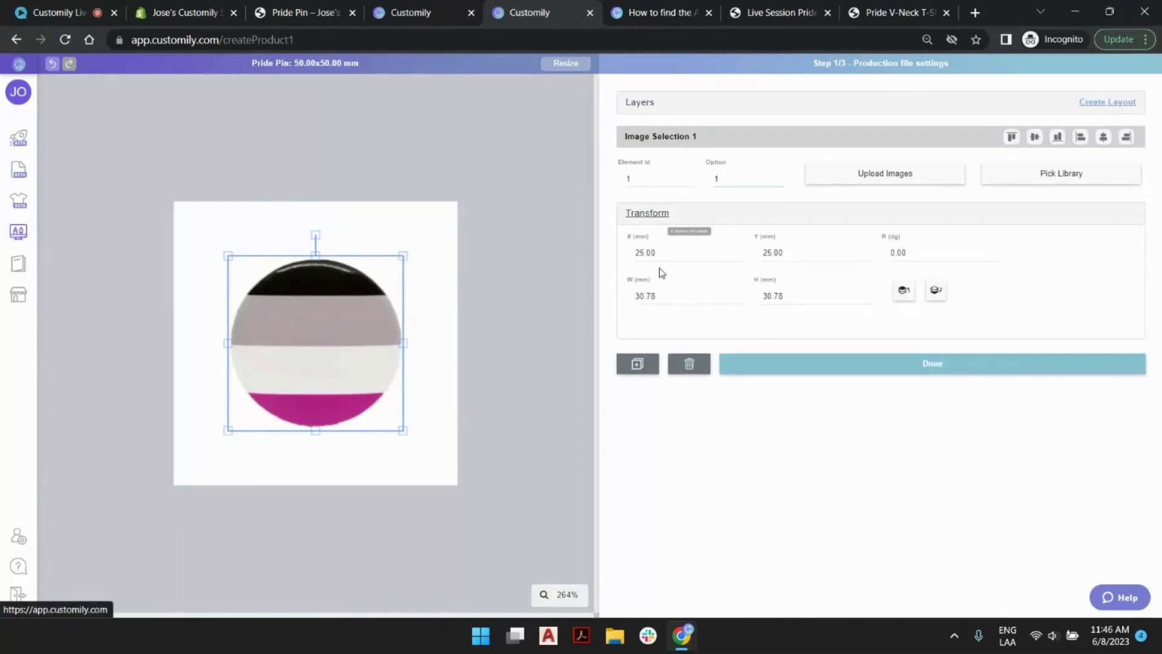
{"action": "double_click", "coordinate": [645, 295]}
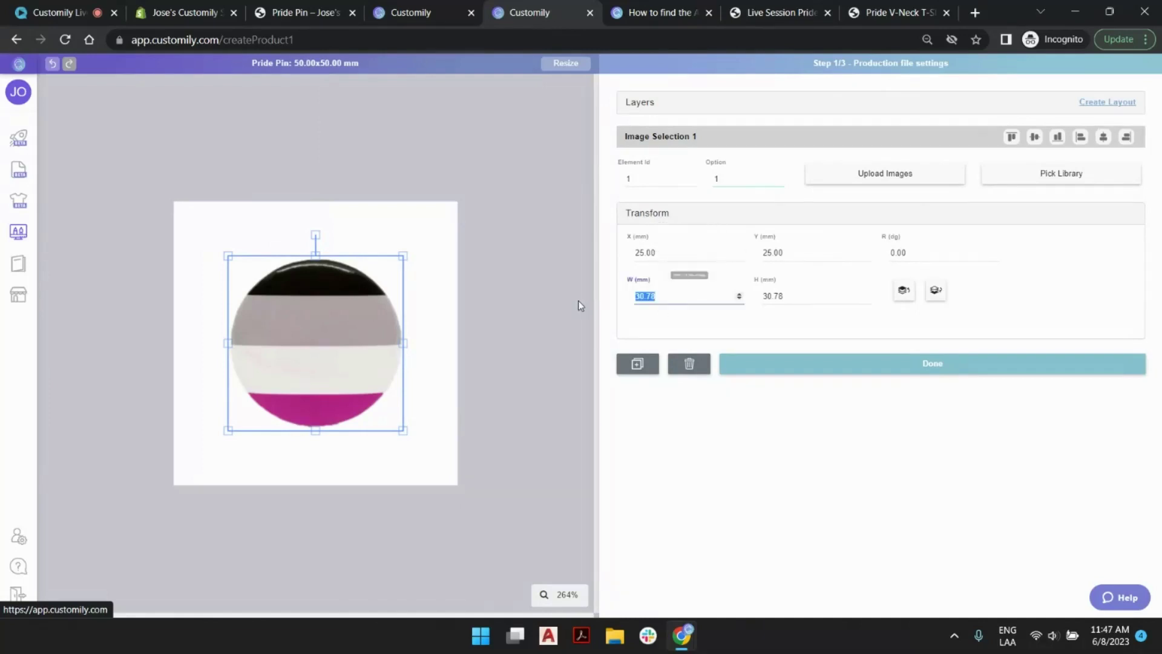
{"action": "type", "text": "50"}
{"action": "key", "text": "Tab"}
{"action": "type", "text": "50"}
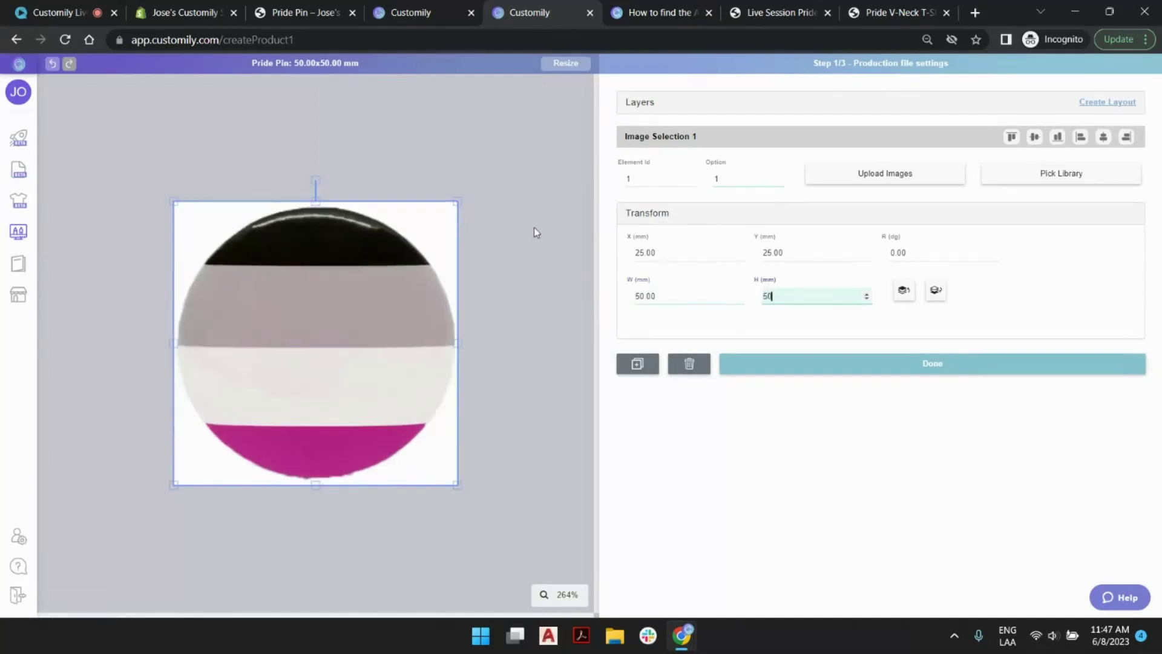
{"action": "left_click", "coordinate": [496, 183]}
{"action": "left_click", "coordinate": [390, 272]}
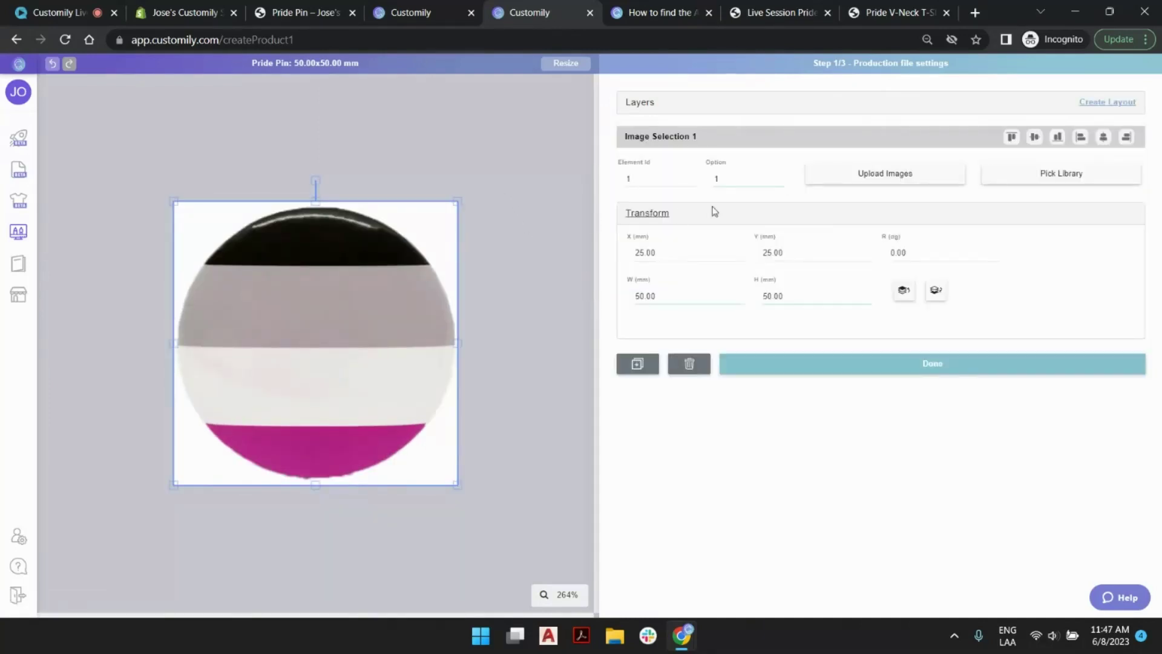
Step: Preview the resized pin element with option 4 and deselect it
{"action": "left_click", "coordinate": [778, 180]}
{"action": "left_click", "coordinate": [777, 180]}
{"action": "left_click", "coordinate": [777, 179]}
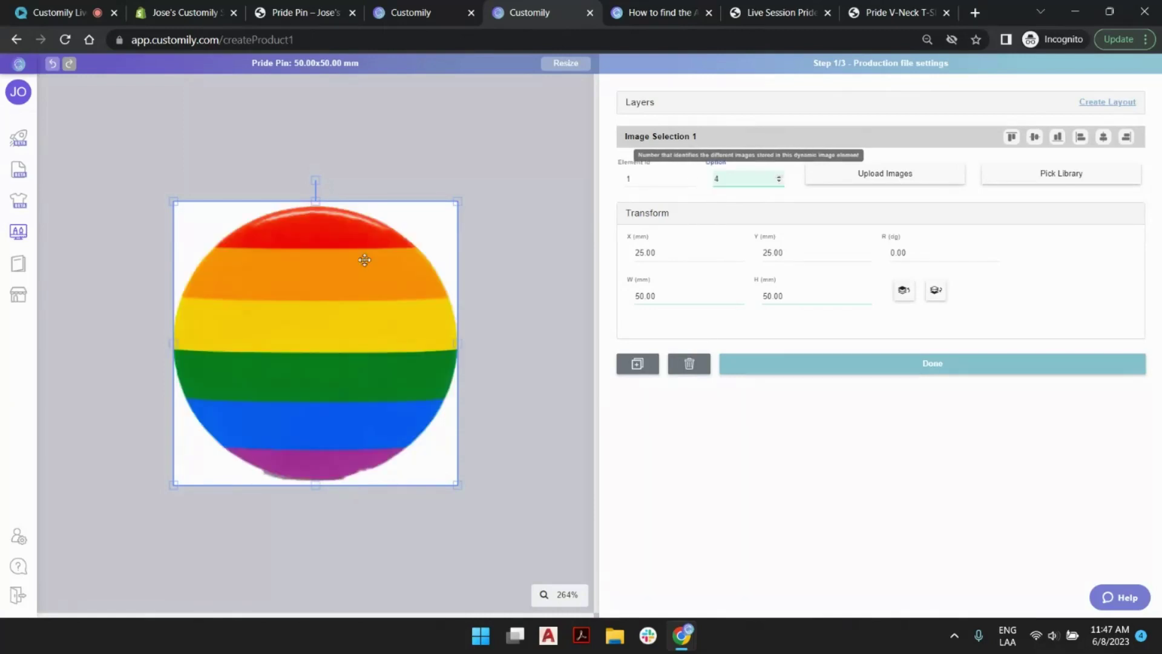
{"action": "left_click", "coordinate": [578, 210]}
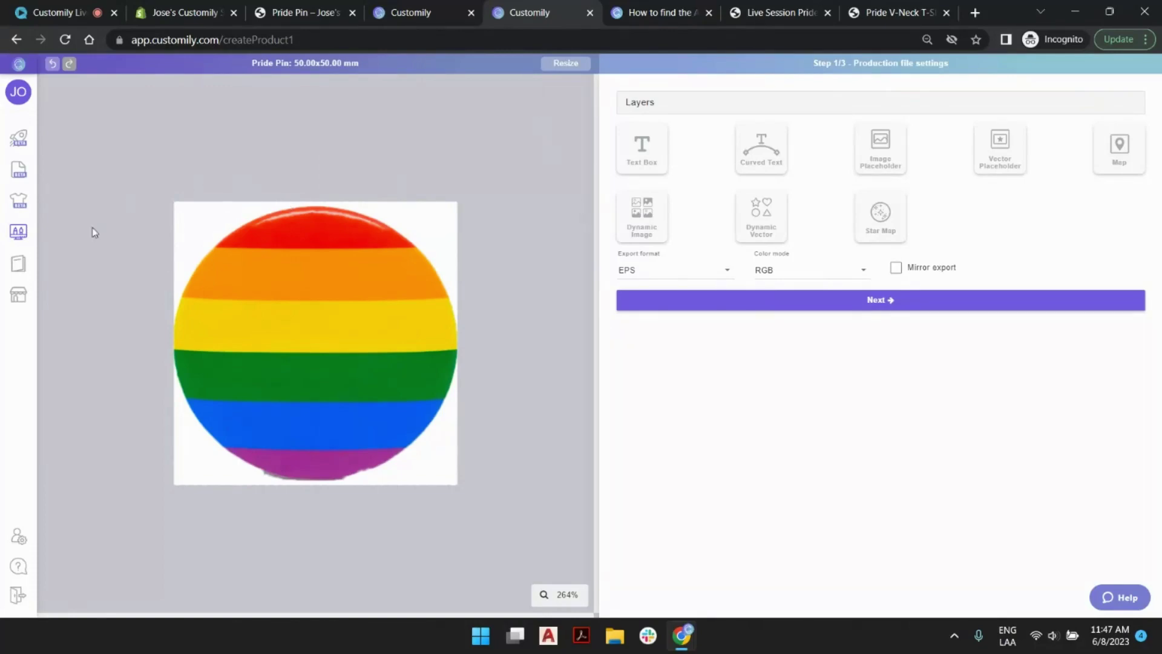
Step: Open the image libraries in the other Customily browser tab
{"action": "mouse_move", "coordinate": [8, 266]}
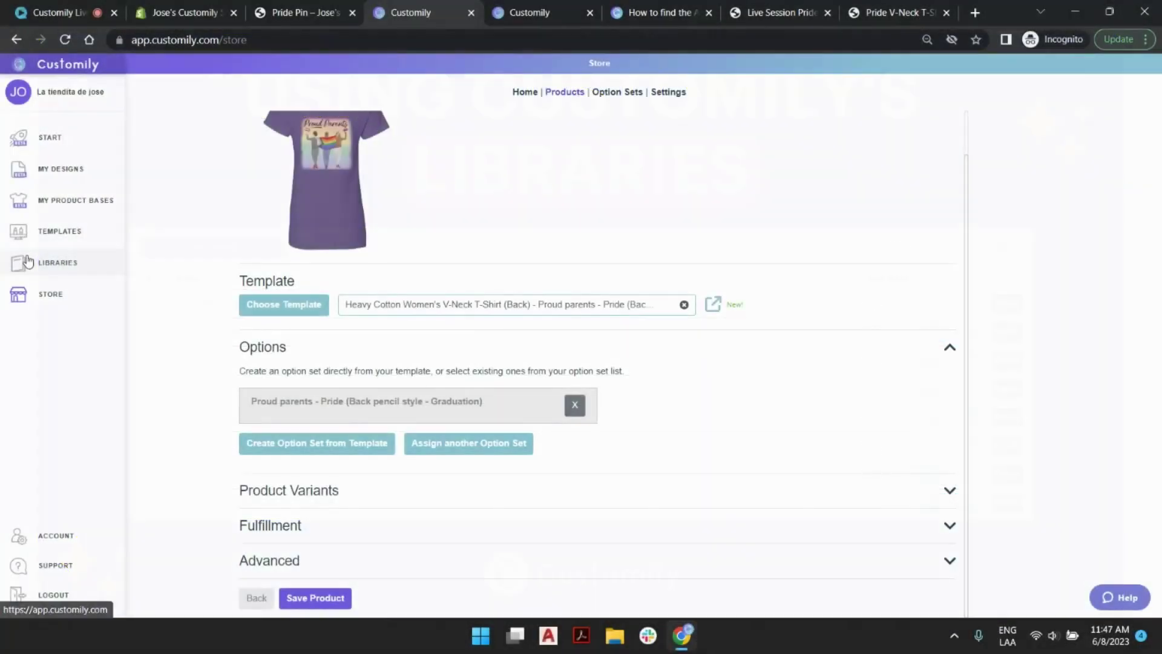
{"action": "left_click", "coordinate": [27, 254]}
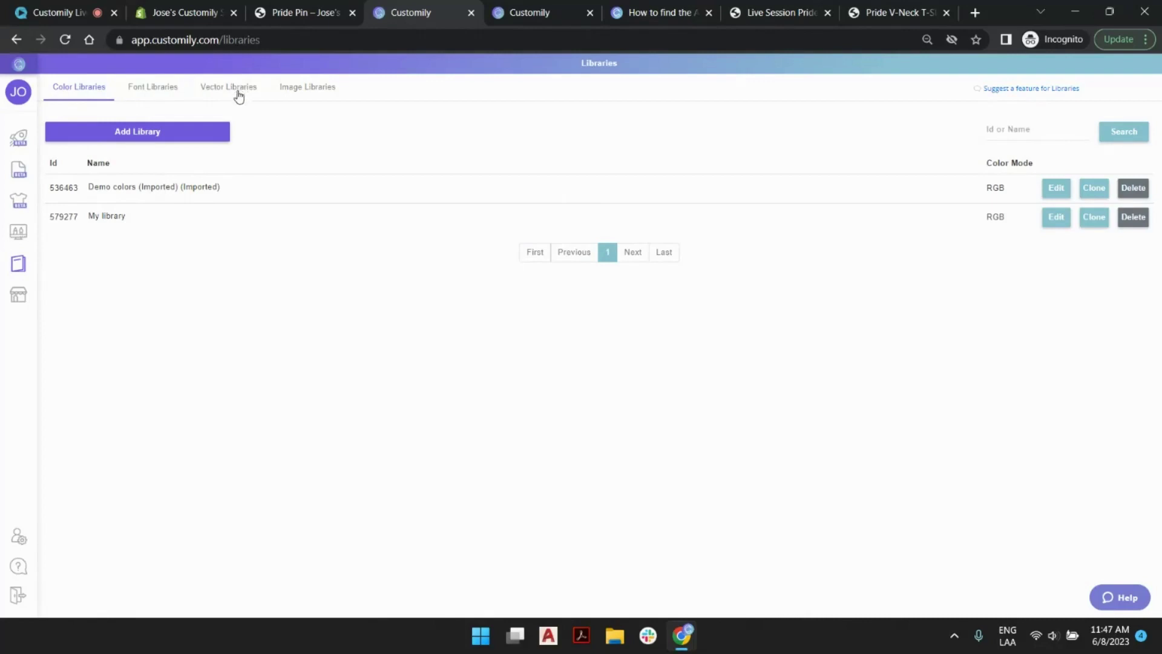
{"action": "left_click", "coordinate": [307, 91]}
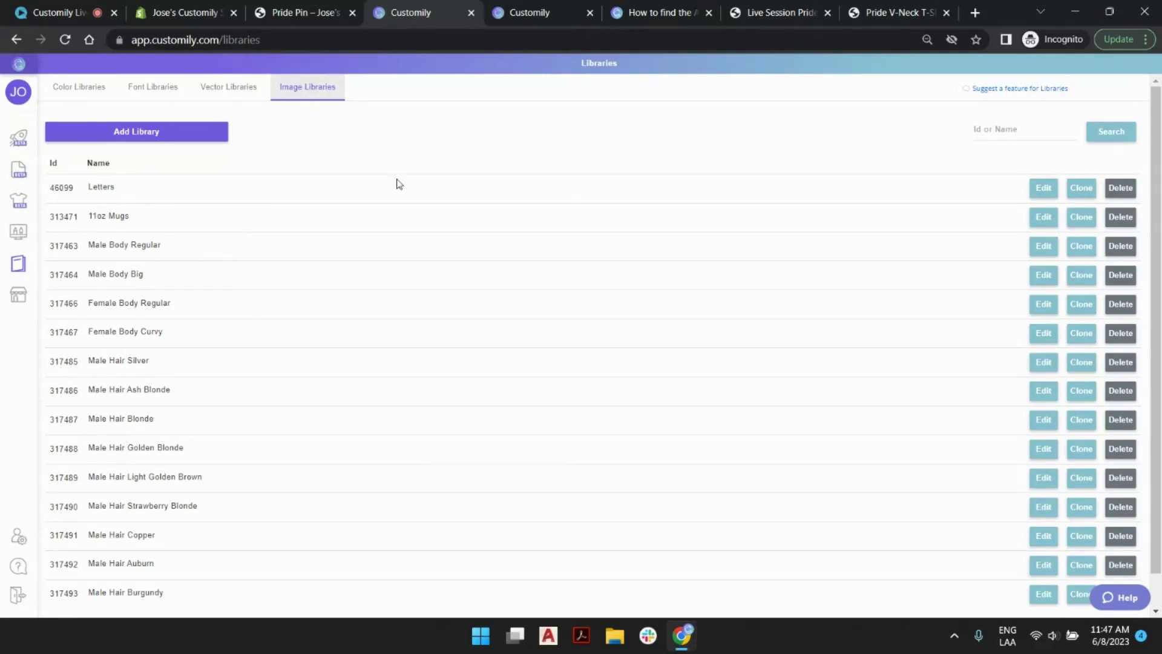
Step: Examine the imported libraries listed on pages 20 and 21 of the image libraries
{"action": "scroll", "coordinate": [653, 181], "scroll_direction": "down", "scroll_amount": 1}
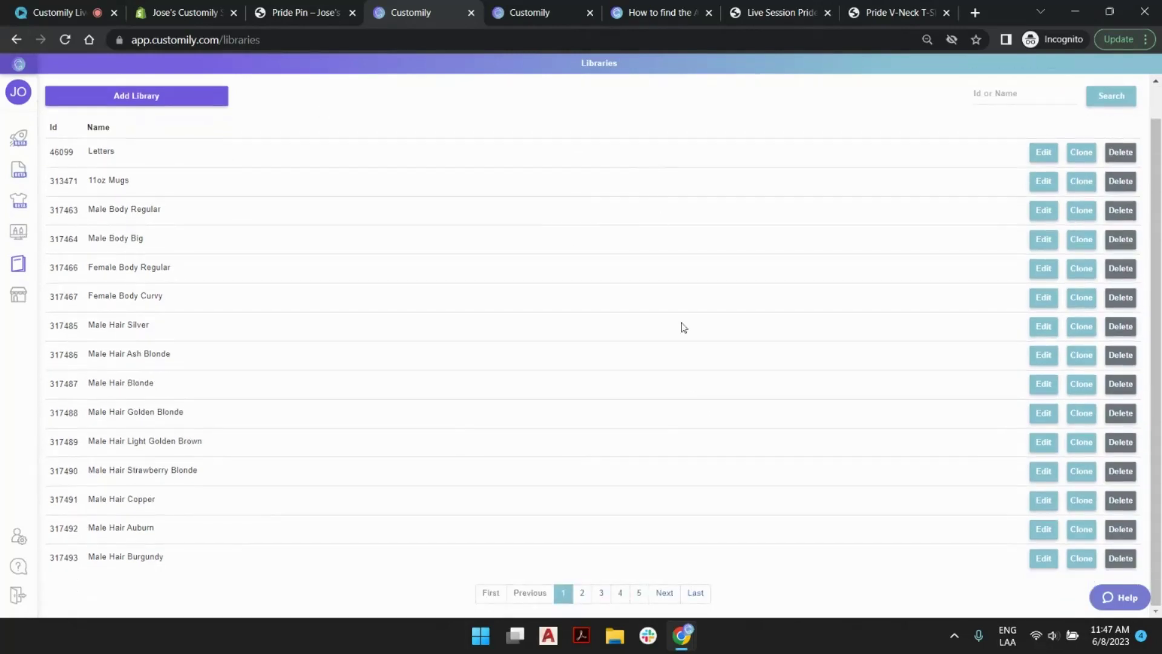
{"action": "left_click", "coordinate": [696, 593]}
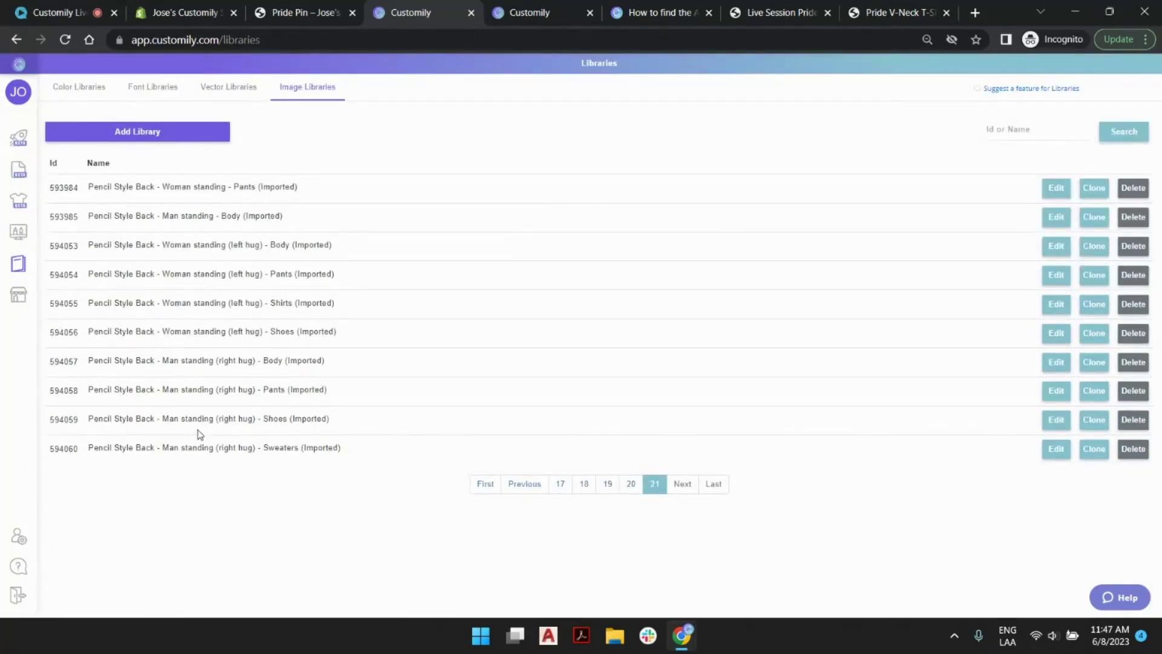
{"action": "mouse_move", "coordinate": [207, 447]}
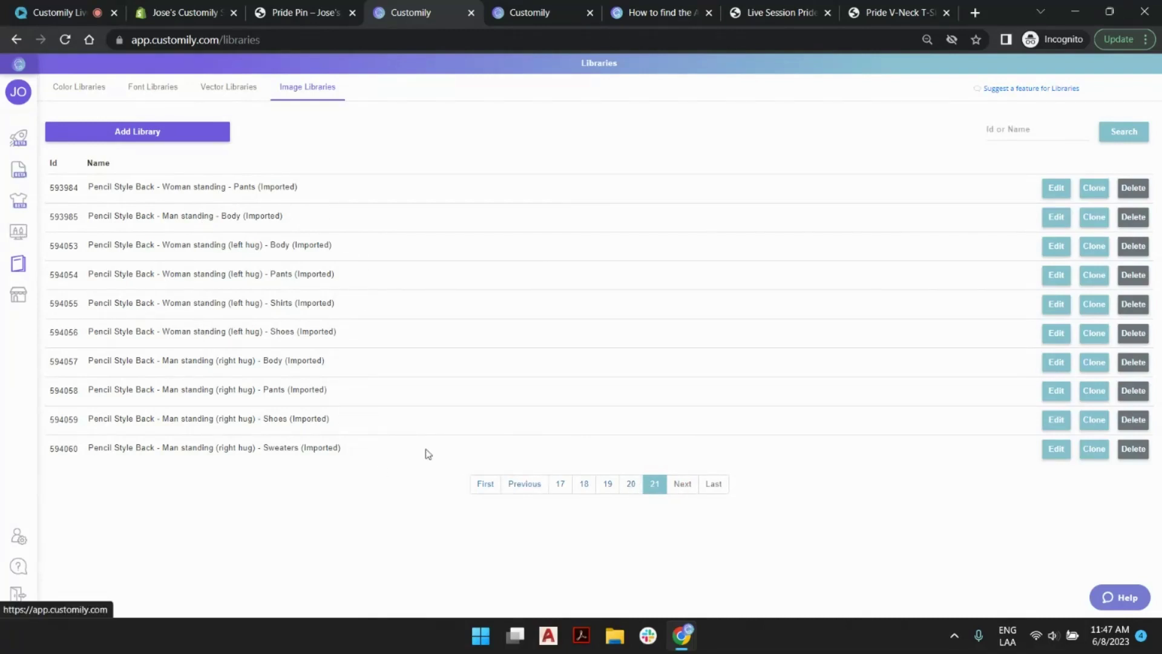
{"action": "left_click", "coordinate": [630, 483]}
{"action": "scroll", "coordinate": [581, 351], "scroll_direction": "down", "scroll_amount": 2}
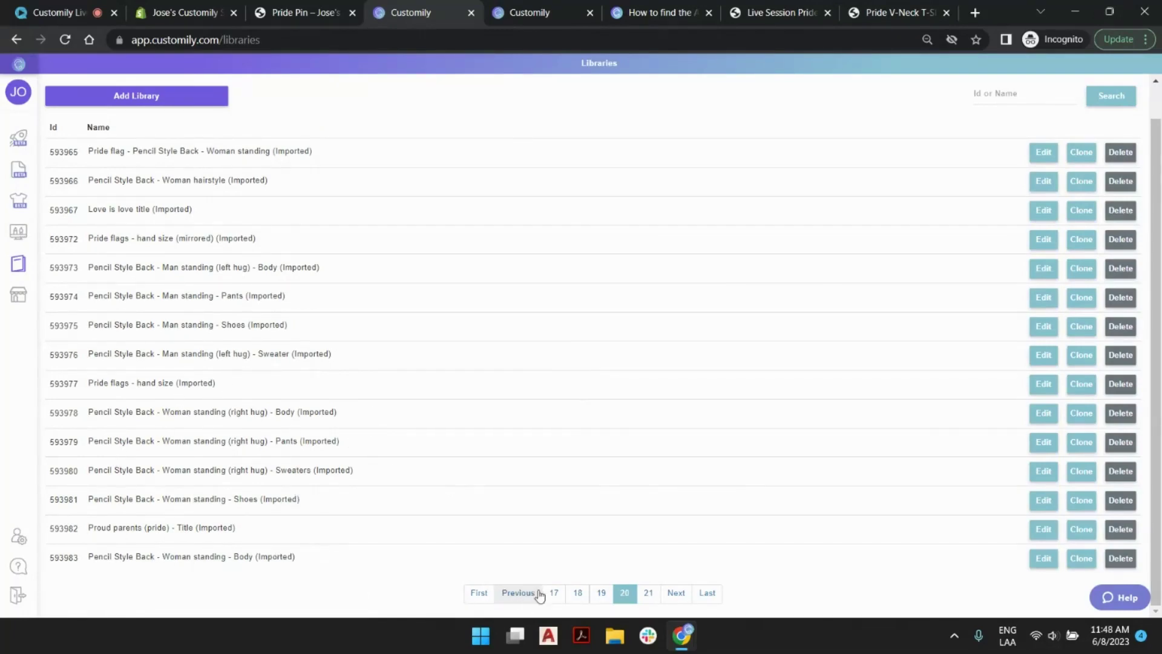
{"action": "left_click", "coordinate": [649, 594]}
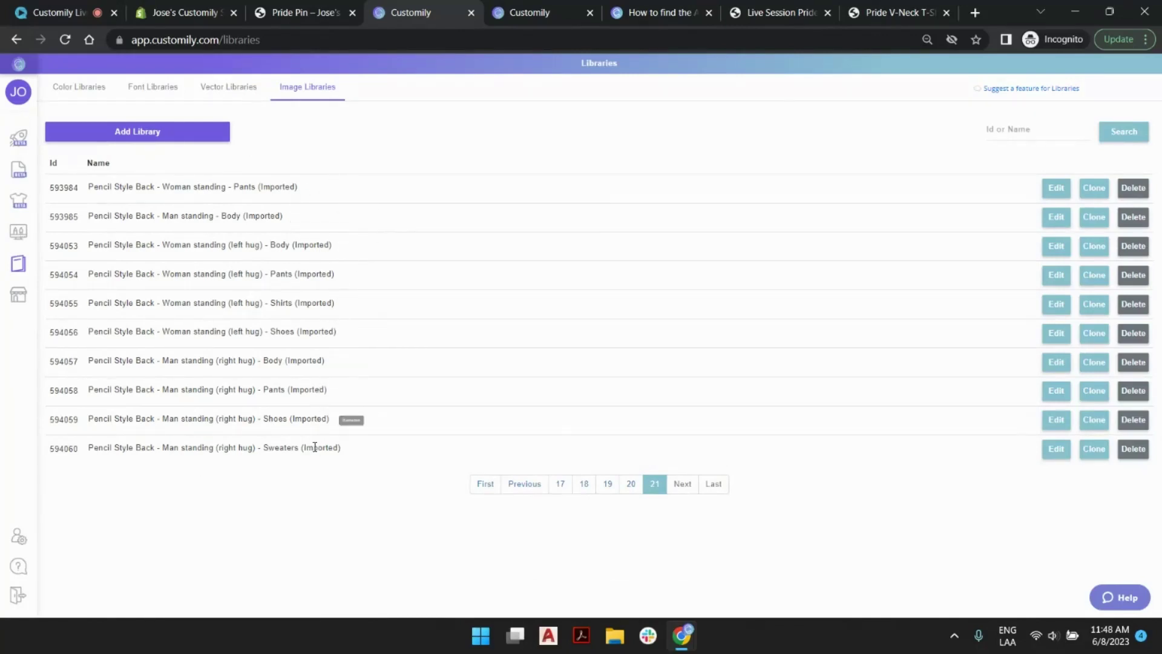
{"action": "left_click", "coordinate": [631, 483]}
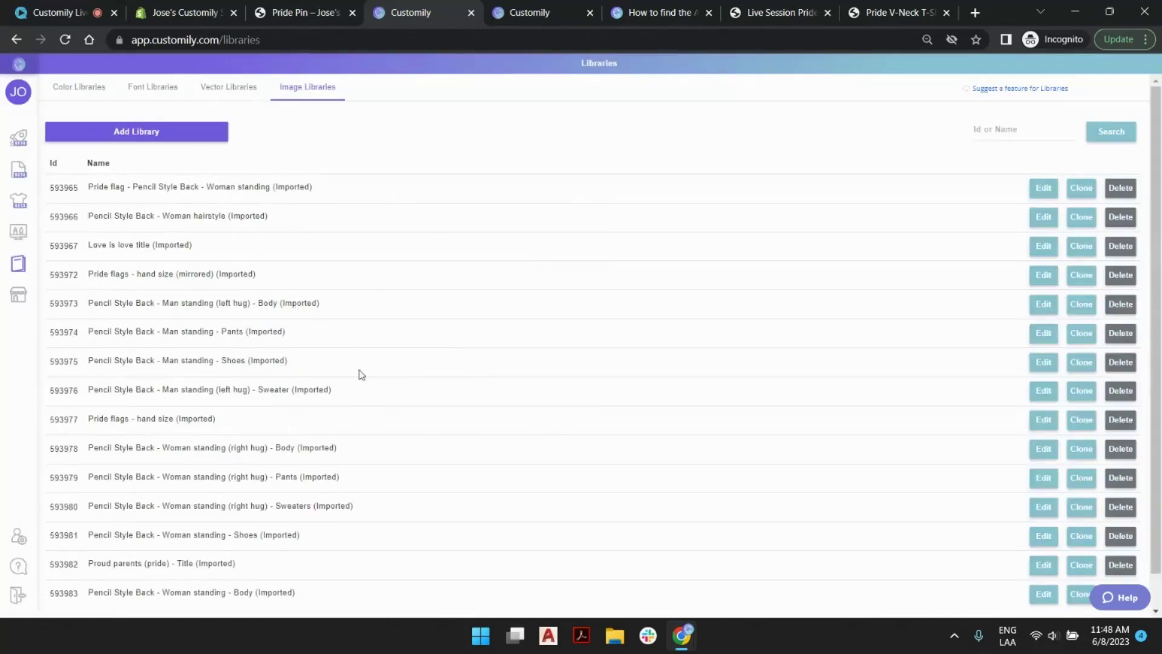
{"action": "scroll", "coordinate": [405, 387], "scroll_direction": "down", "scroll_amount": 1}
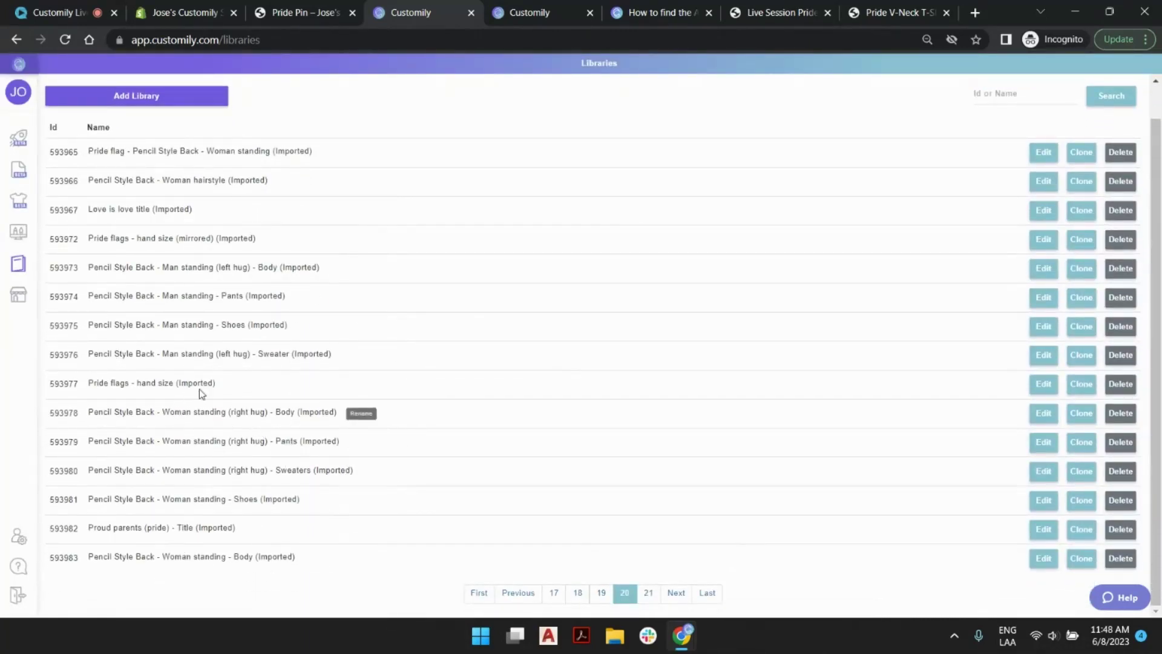
Step: Search the image libraries for "flag" and open the "Pride flags - hand size (Imported)" library
{"action": "left_click", "coordinate": [1011, 96]}
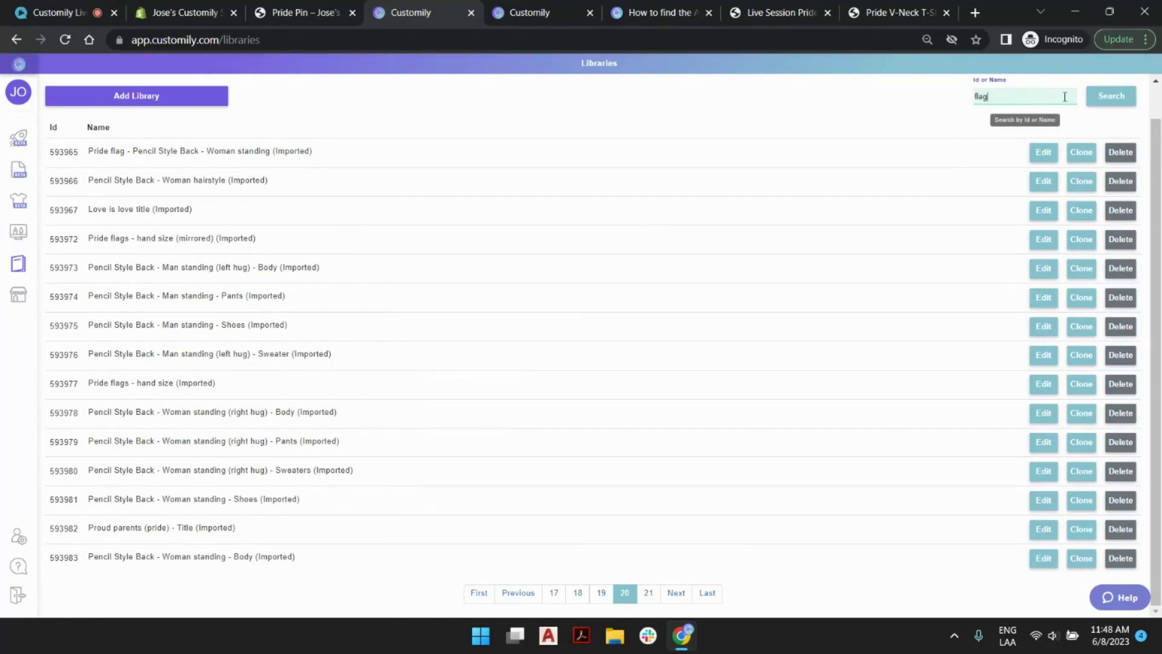
{"action": "type", "text": "flag"}
{"action": "left_click", "coordinate": [1097, 103]}
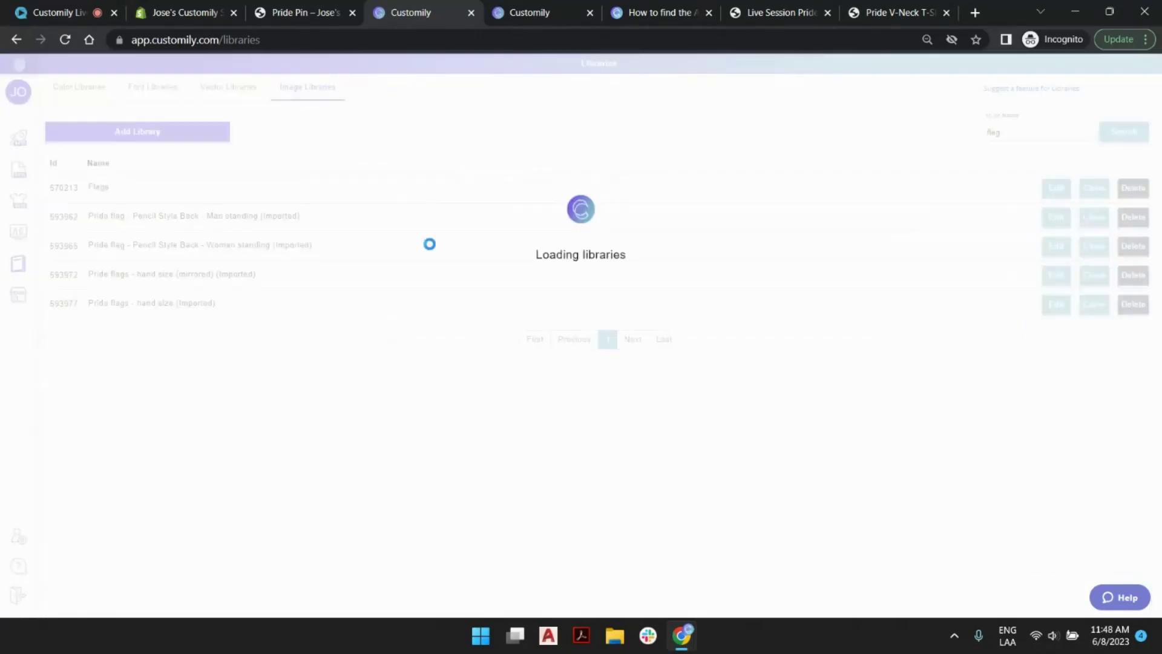
{"action": "left_click", "coordinate": [1044, 298]}
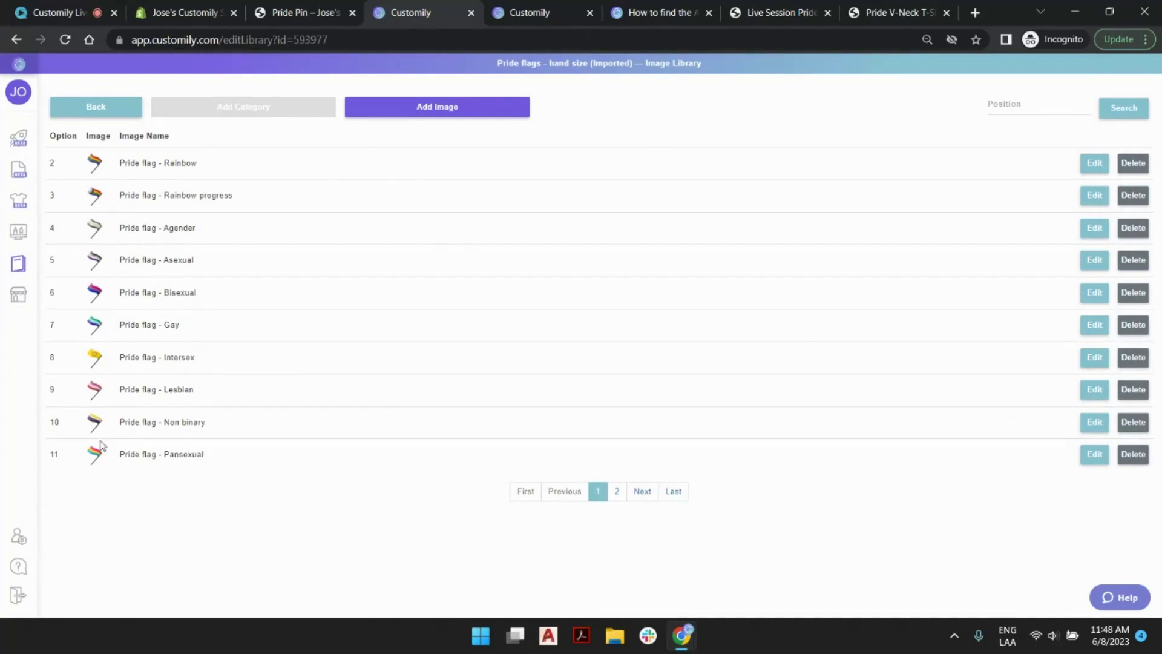
Step: View the image of "Pride flag - Rainbow" without changing it, and return to the library list
{"action": "left_click", "coordinate": [1101, 171]}
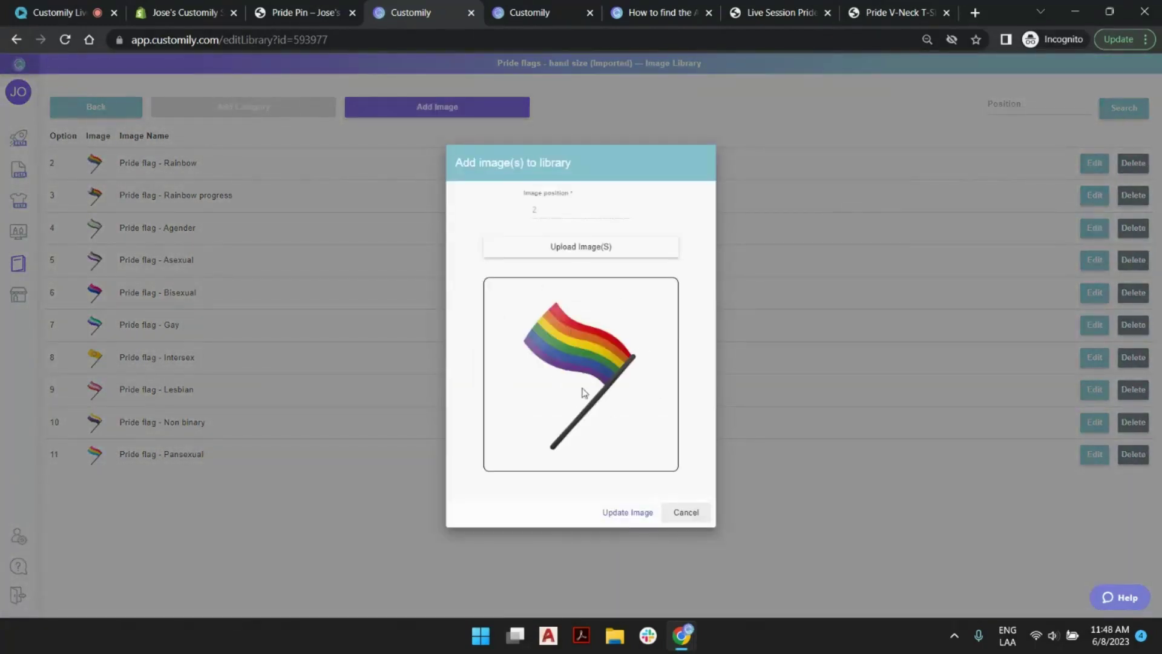
{"action": "left_click", "coordinate": [698, 517]}
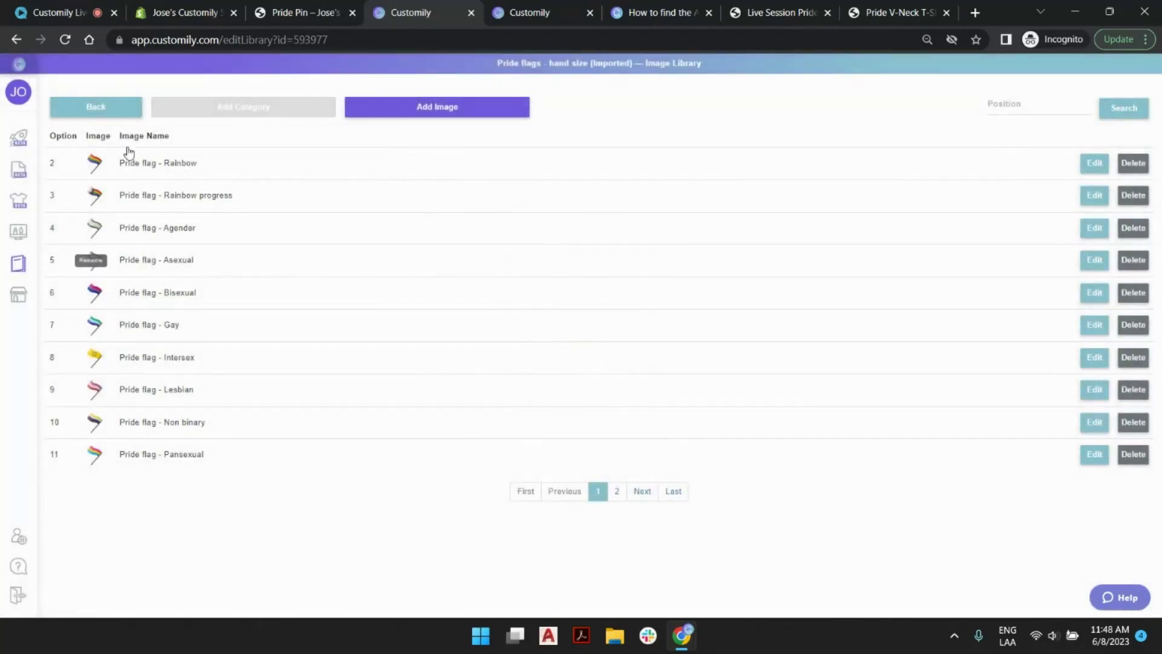
{"action": "left_click", "coordinate": [118, 112]}
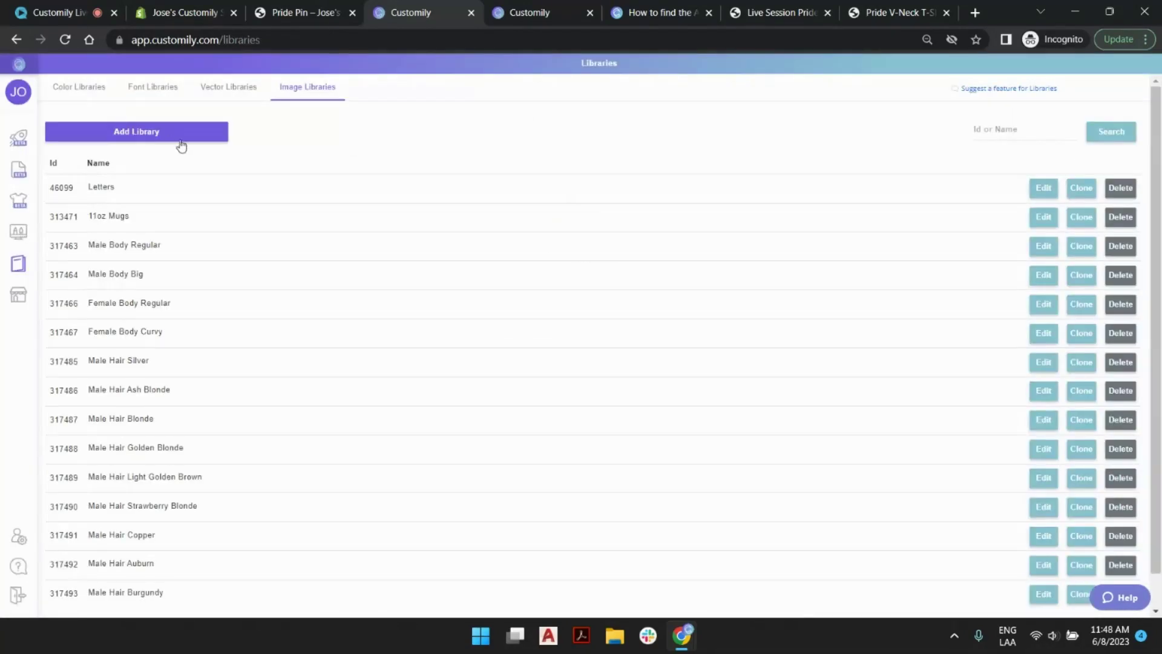
Step: Create a new image library named "Pin Quotes"
{"action": "left_click", "coordinate": [182, 144]}
{"action": "triple_click", "coordinate": [534, 329]}
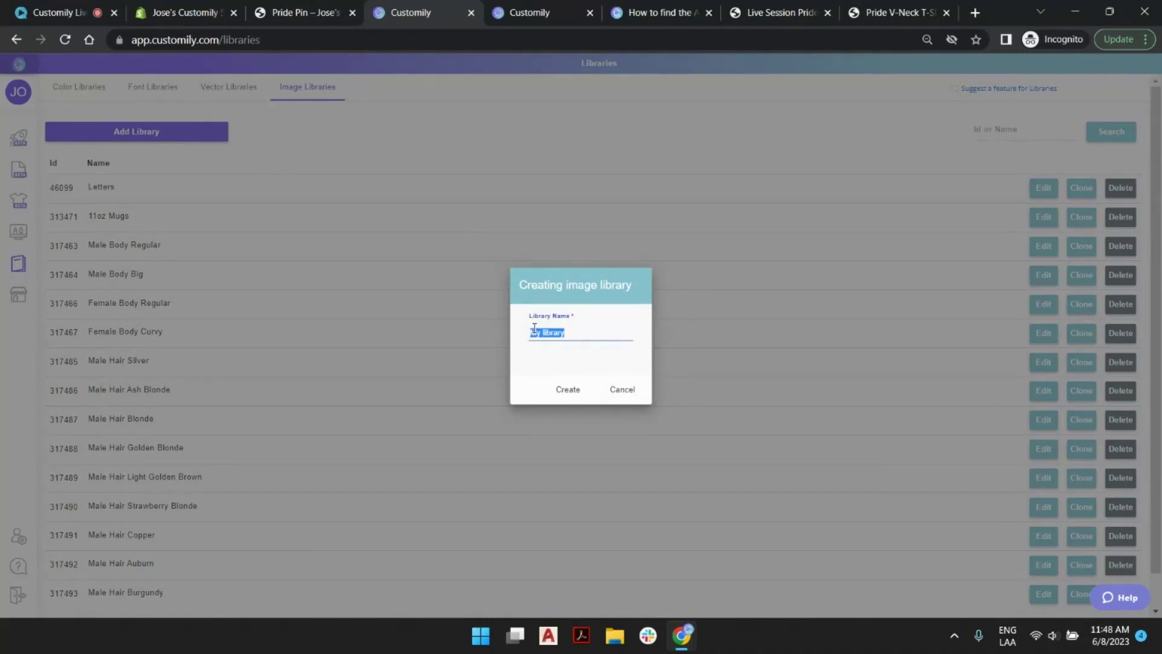
{"action": "type", "text": "Guo"}
{"action": "left_click", "coordinate": [579, 390]}
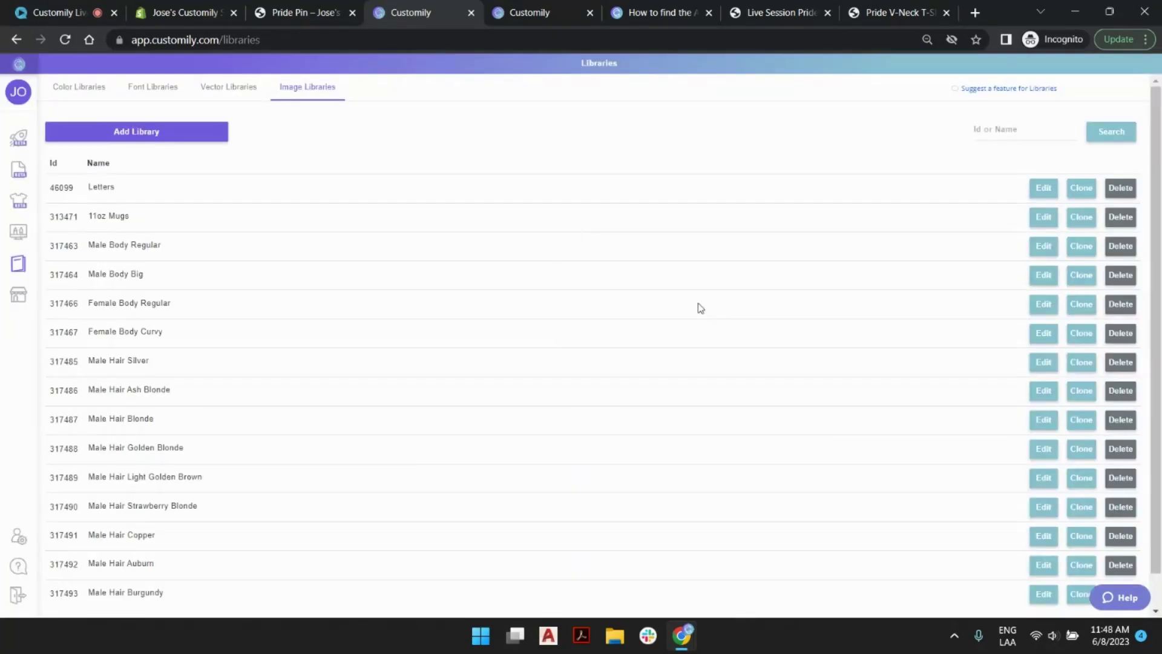
Step: Find the Pin Quotes library on the last page of the list and open it for editing
{"action": "scroll", "coordinate": [618, 252], "scroll_direction": "down", "scroll_amount": 1}
{"action": "left_click", "coordinate": [696, 592]}
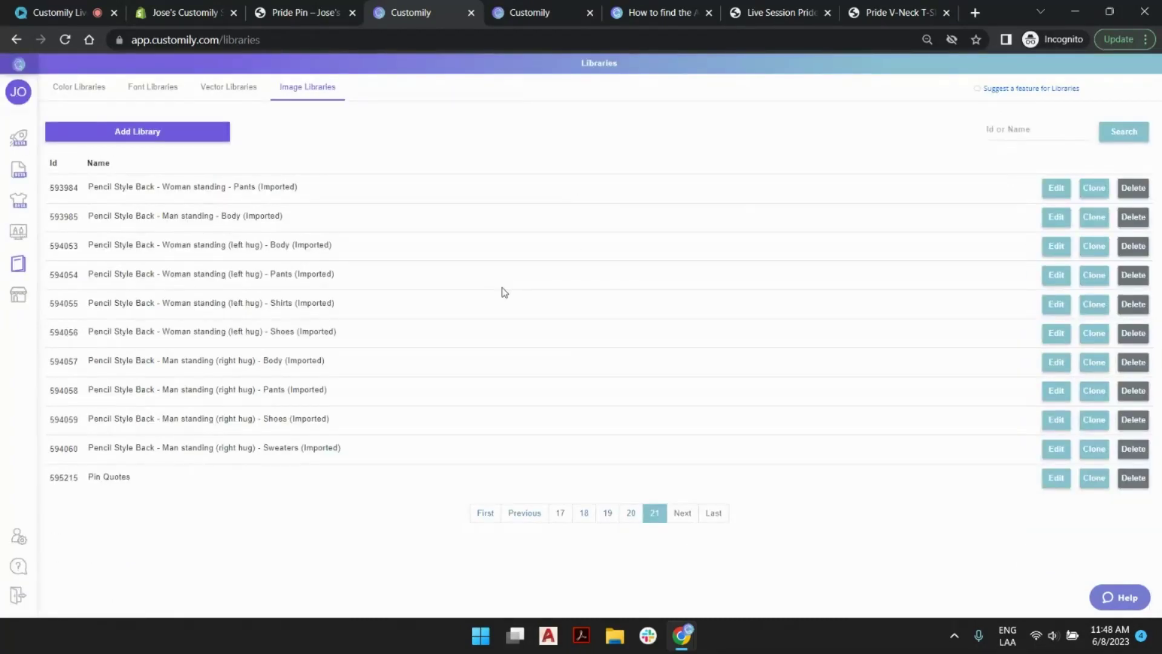
{"action": "left_click", "coordinate": [1054, 479]}
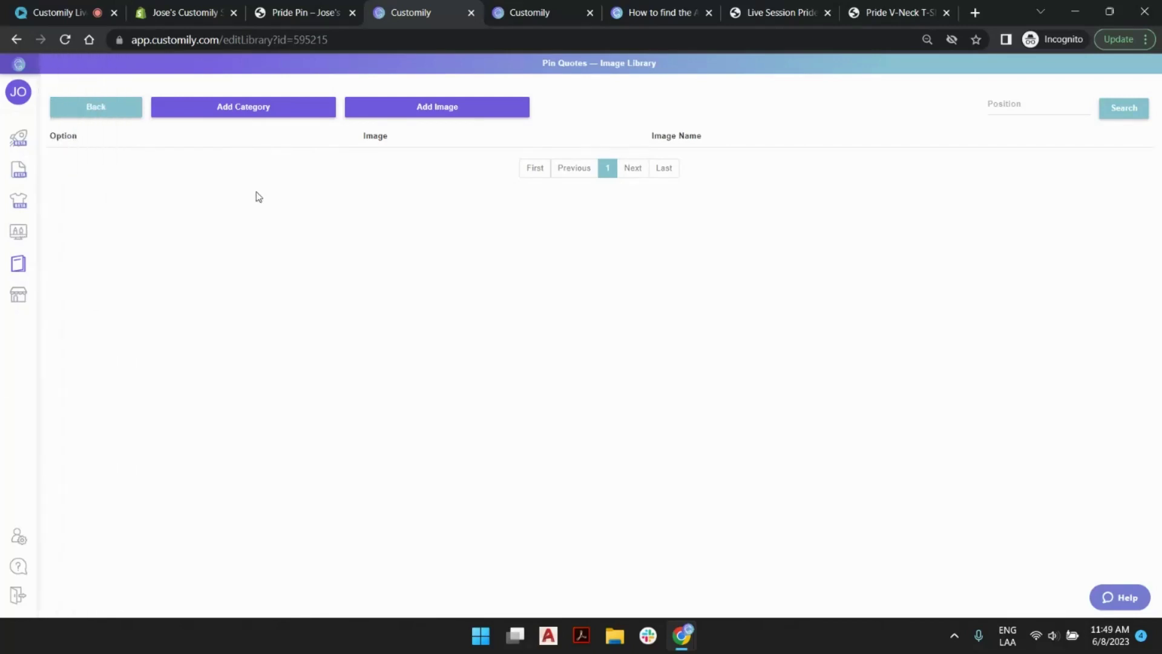
Step: Create a category named "Black" in the Pin Quotes library with B_Out Loud.png as its thumbnail
{"action": "left_click", "coordinate": [261, 113]}
{"action": "left_click", "coordinate": [568, 319]}
{"action": "key", "text": "ctrl+shift+Left"}
{"action": "key", "text": "ctrl+shift+Left"}
{"action": "type", "text": "Black"}
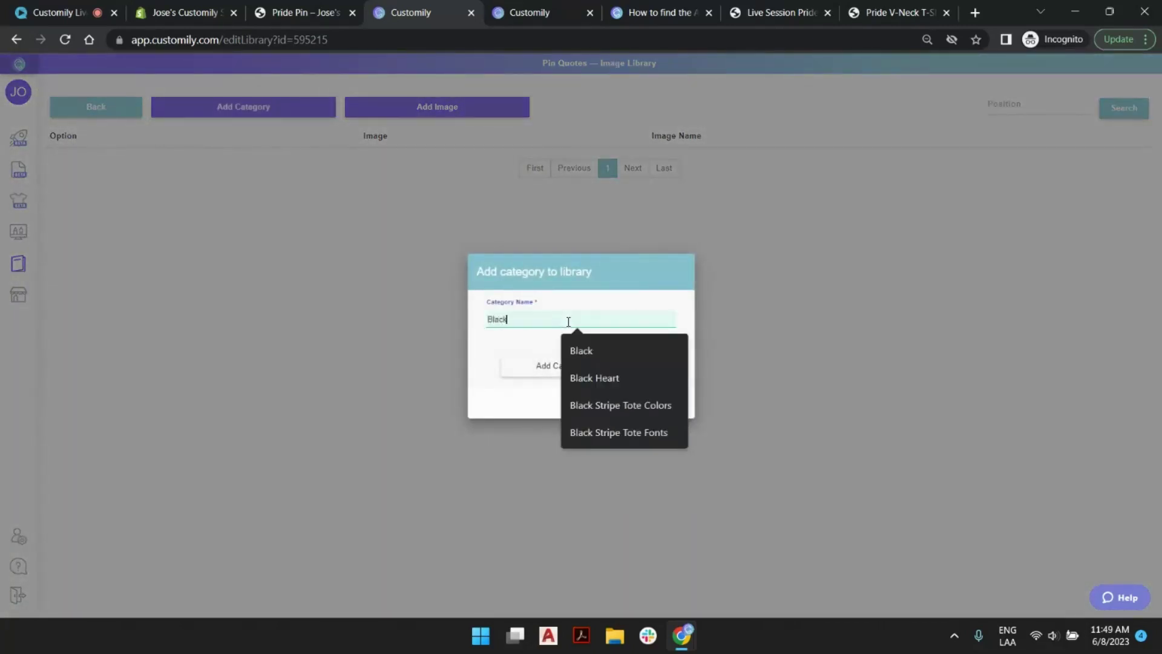
{"action": "left_click", "coordinate": [537, 373]}
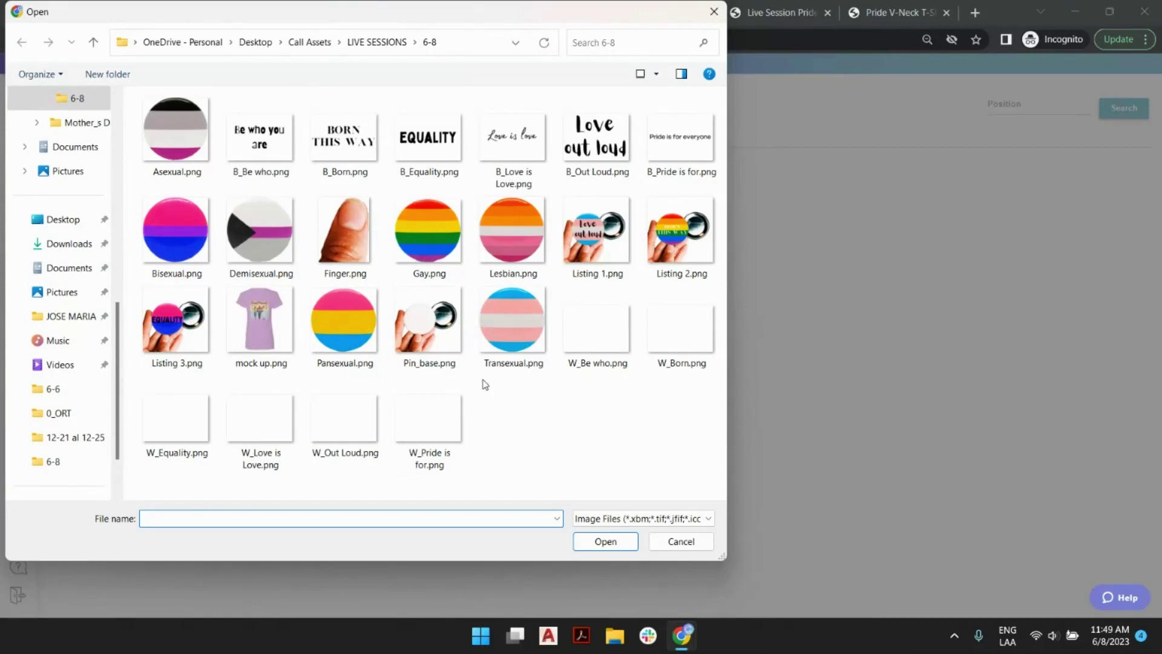
{"action": "double_click", "coordinate": [599, 142]}
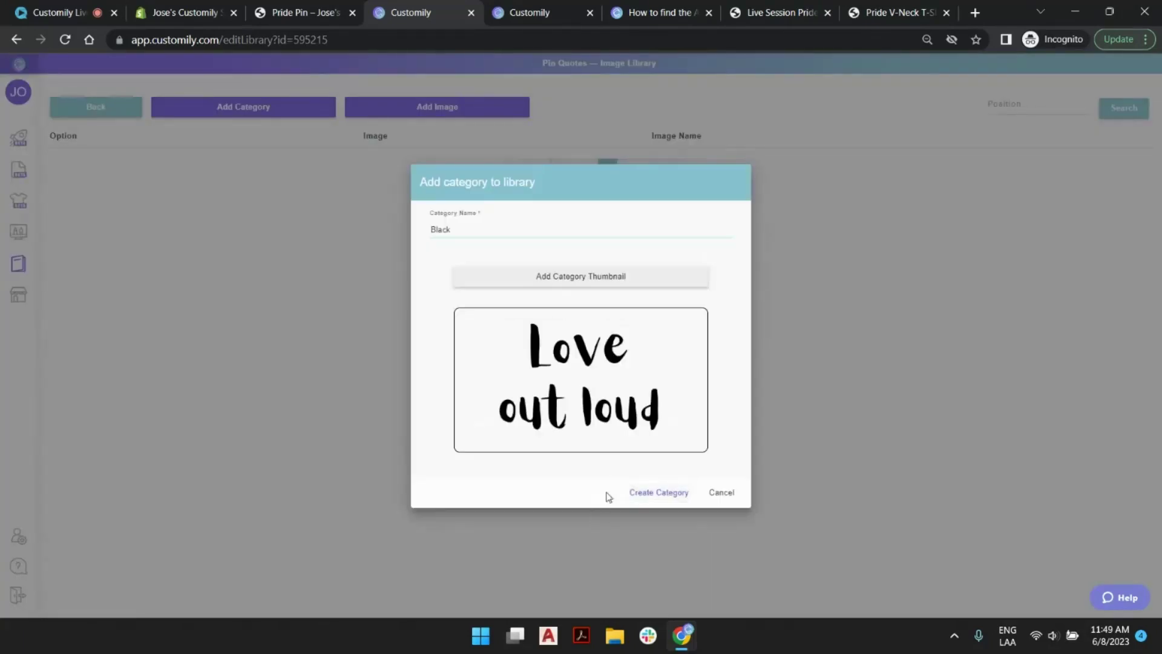
{"action": "left_click", "coordinate": [638, 490]}
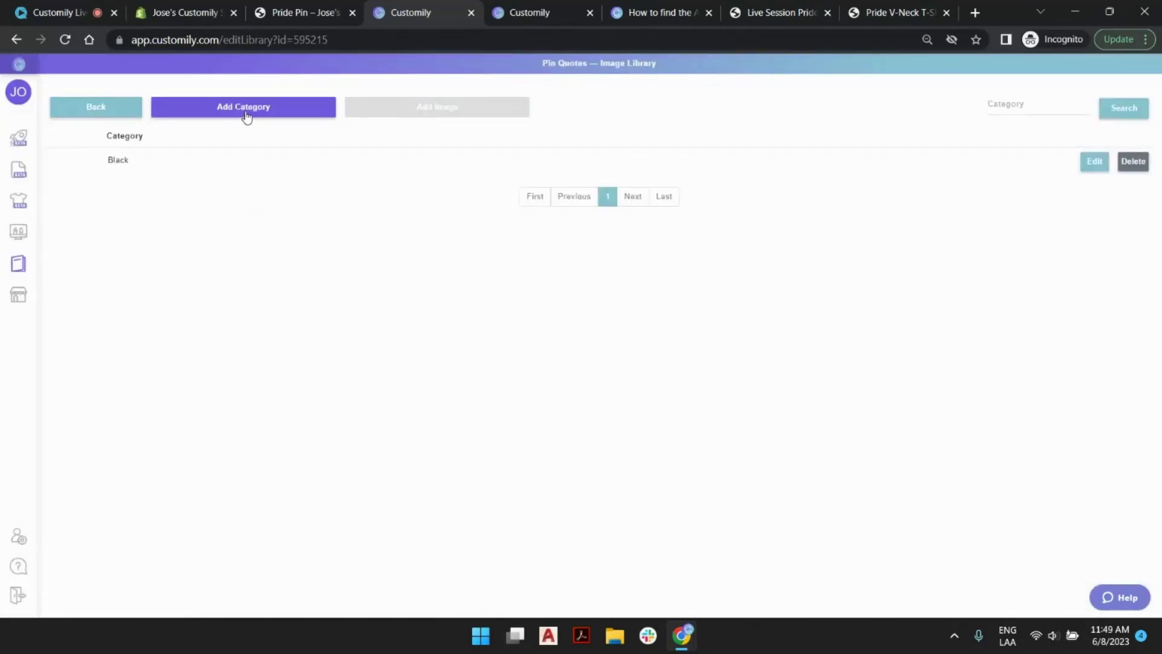
Step: Create a second category named "White" with W_Out Loud.png as its thumbnail
{"action": "left_click", "coordinate": [244, 110]}
{"action": "triple_click", "coordinate": [543, 311]}
{"action": "type", "text": "White"}
{"action": "left_click", "coordinate": [552, 362]}
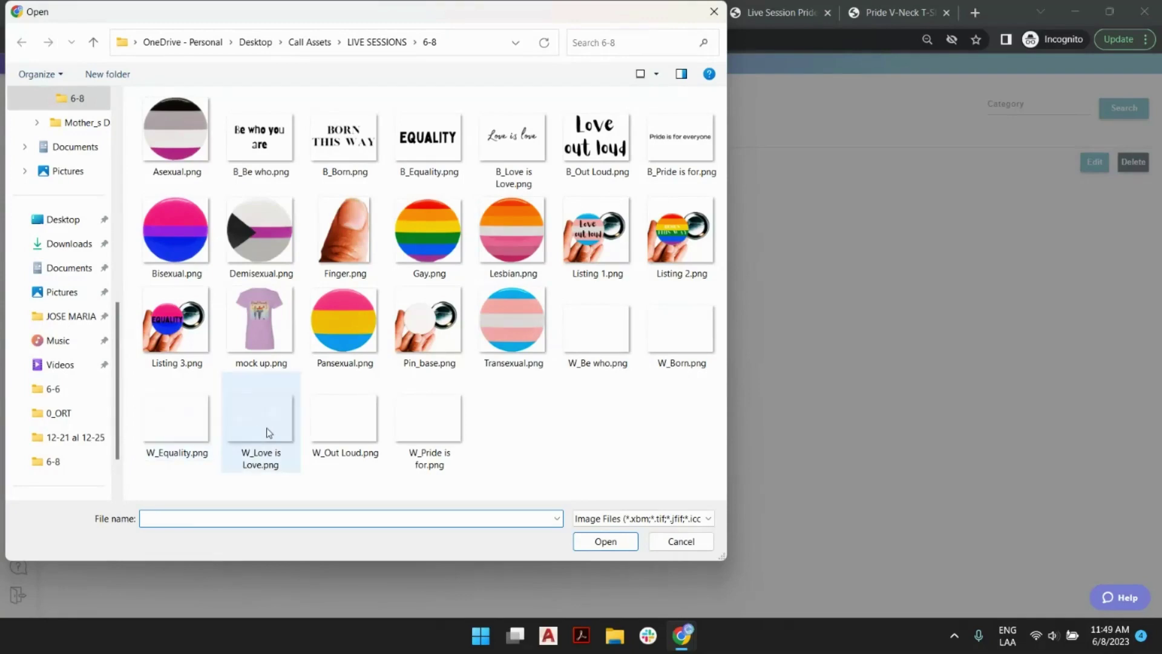
{"action": "double_click", "coordinate": [343, 426]}
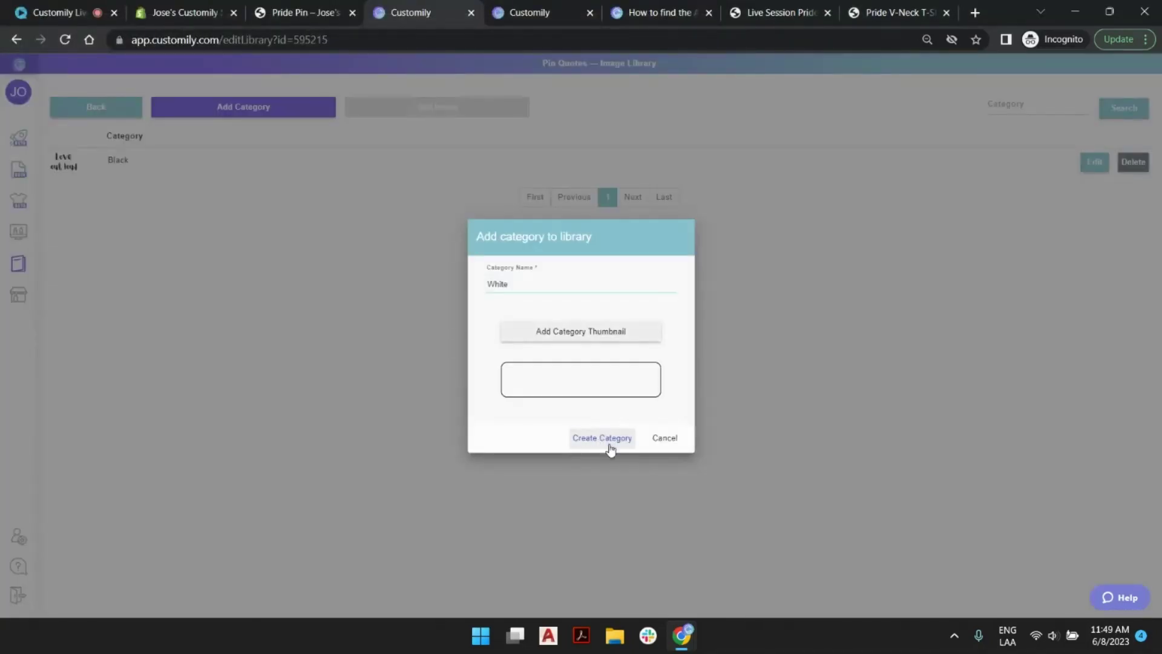
{"action": "left_click", "coordinate": [609, 444]}
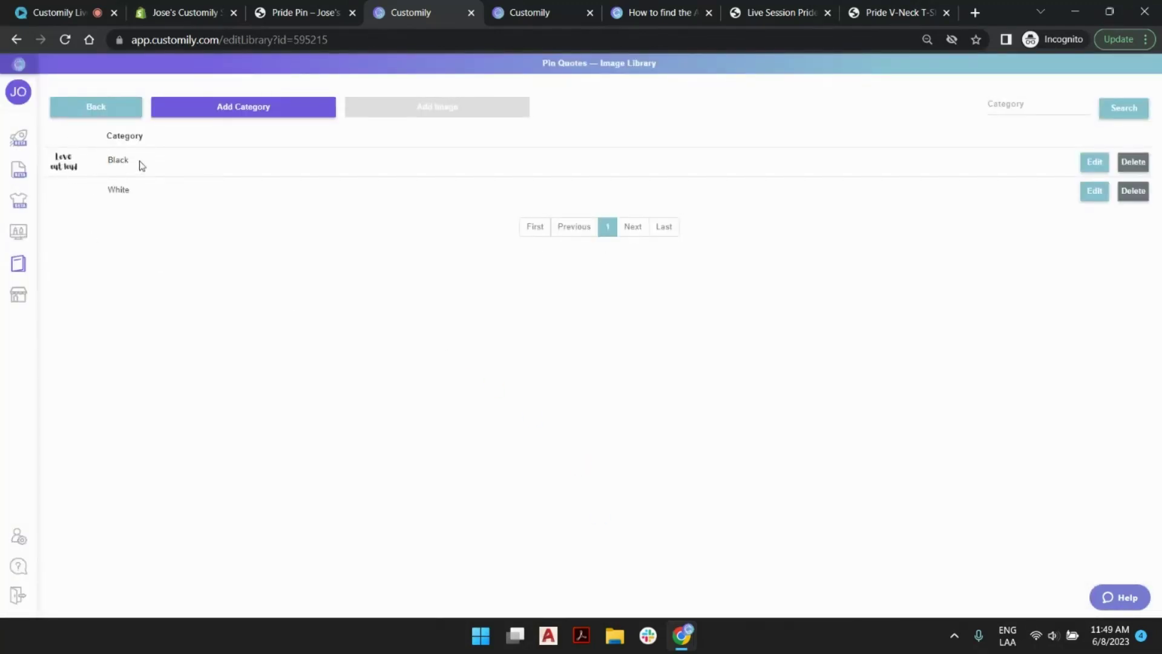
Step: Add the six black quote images, B_Be who.png through B_Pride is for.png, to the Black category starting at position 1
{"action": "left_click", "coordinate": [1093, 162]}
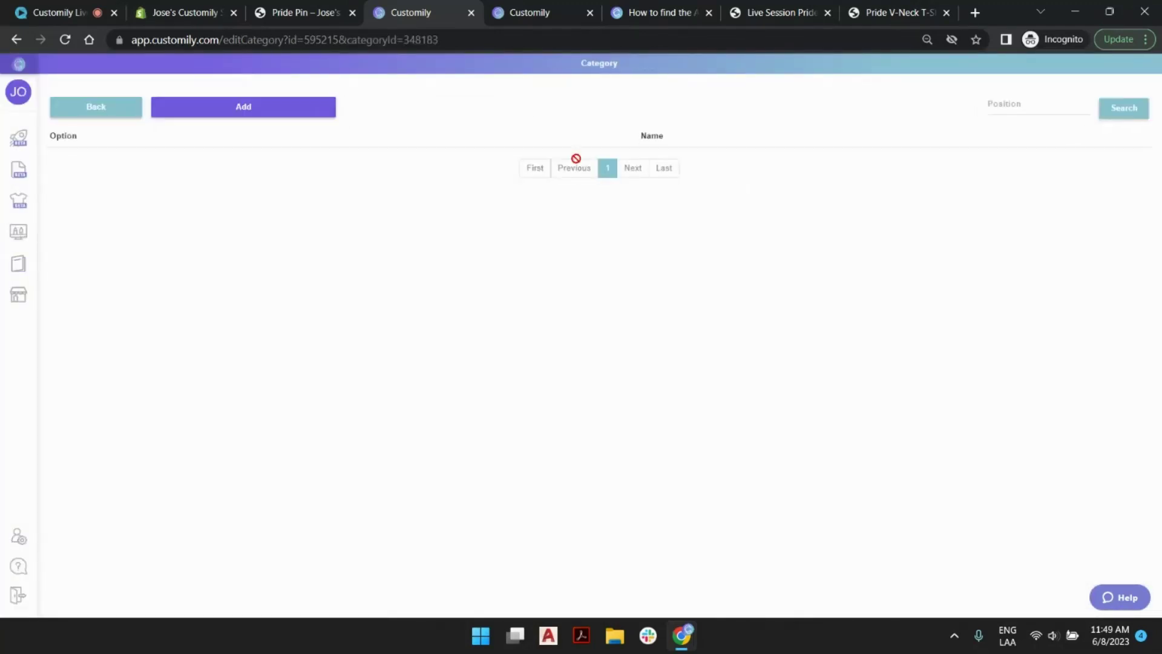
{"action": "left_click", "coordinate": [280, 109]}
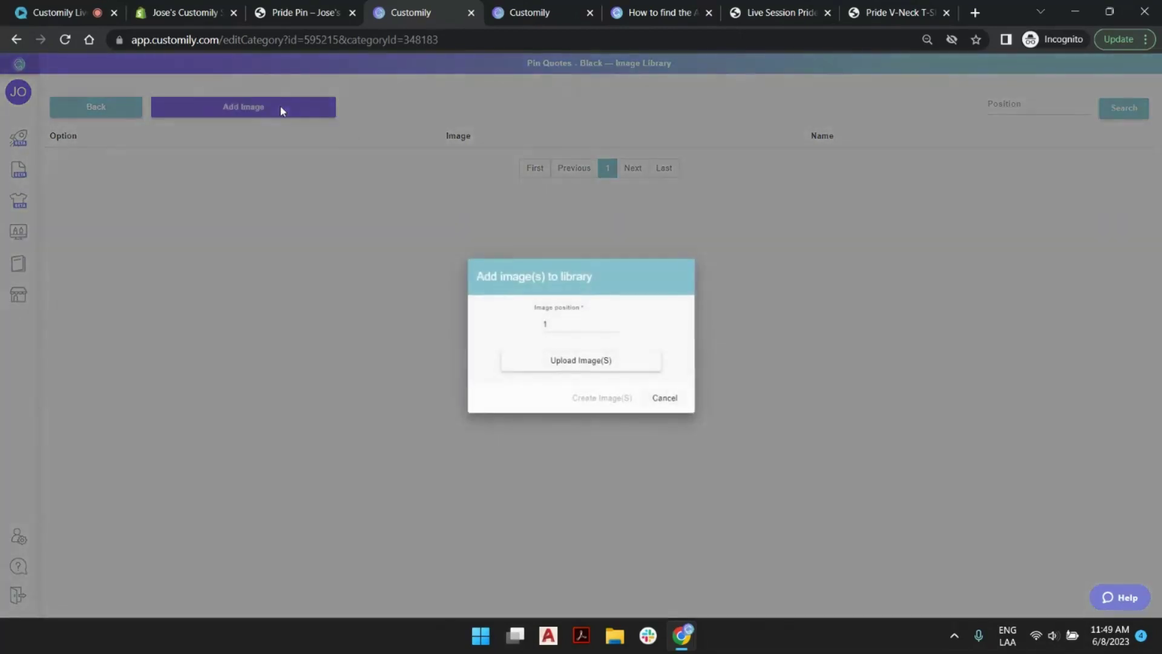
{"action": "left_click", "coordinate": [599, 363]}
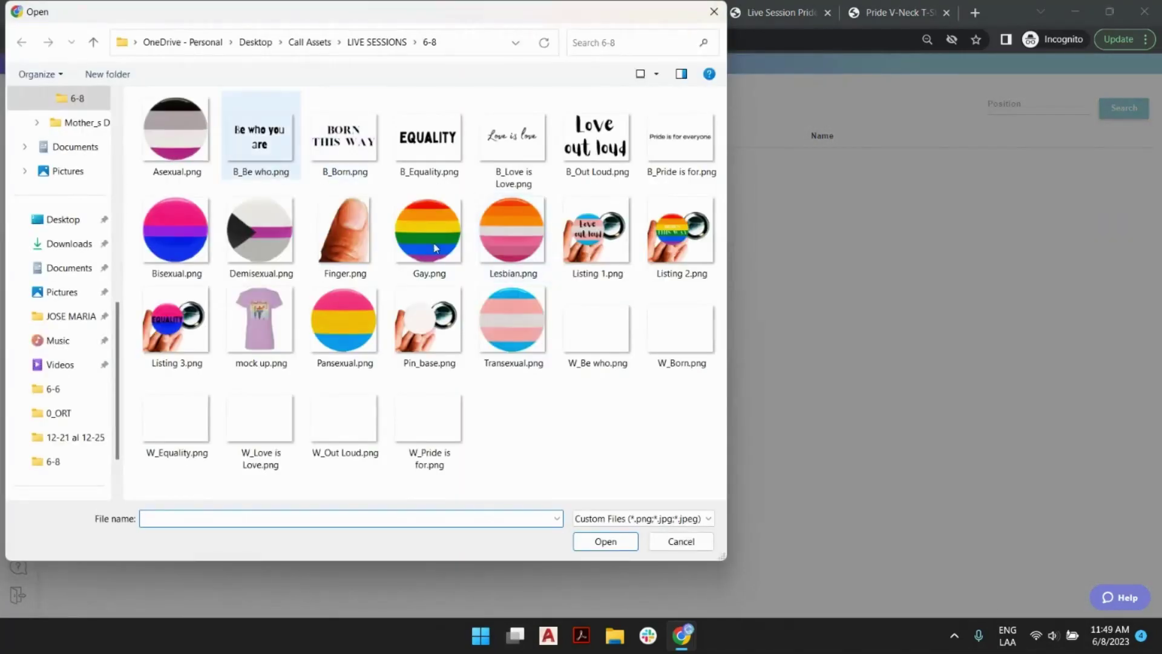
{"action": "left_click", "coordinate": [260, 134]}
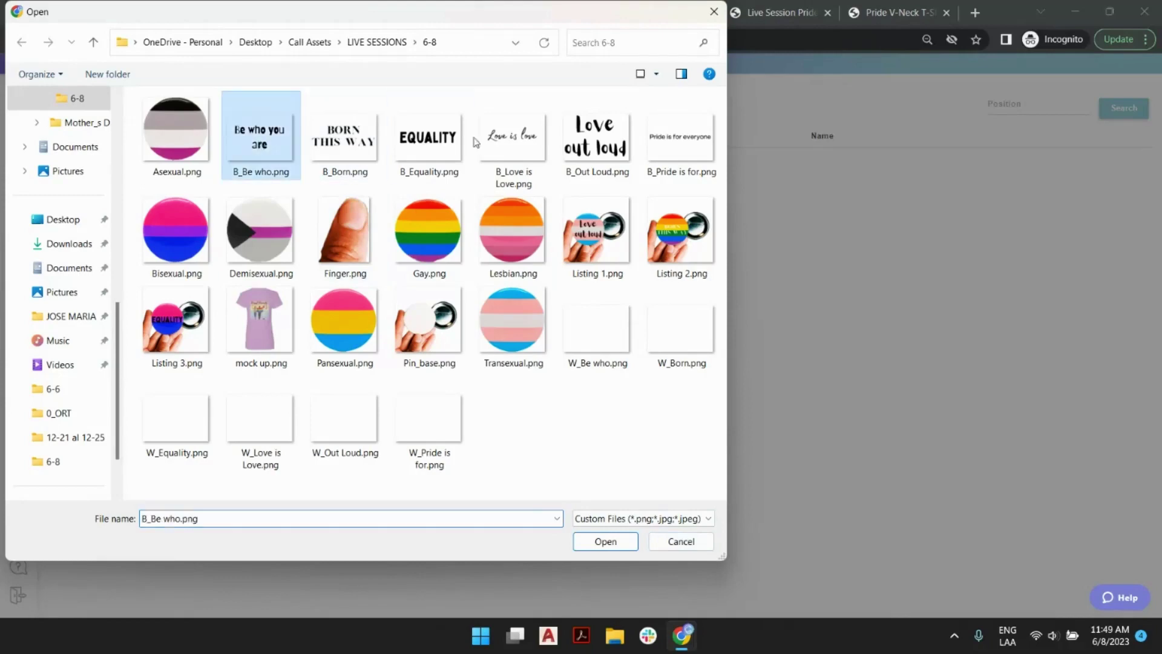
{"action": "left_click", "coordinate": [686, 141], "text": "shift"}
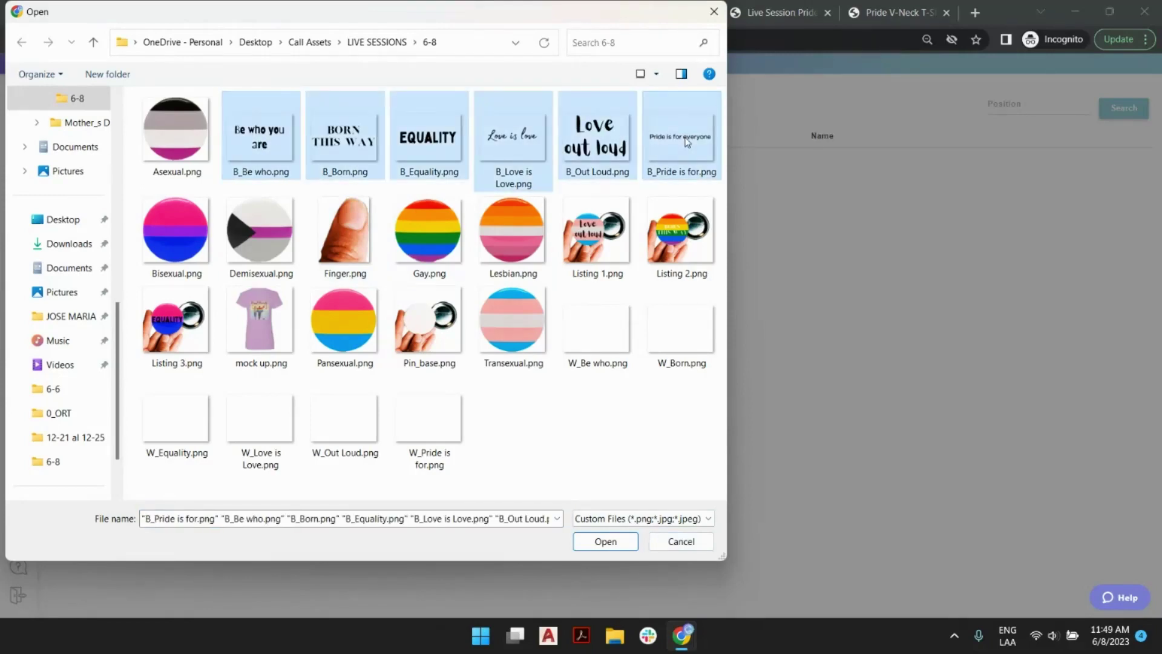
{"action": "left_click", "coordinate": [605, 541]}
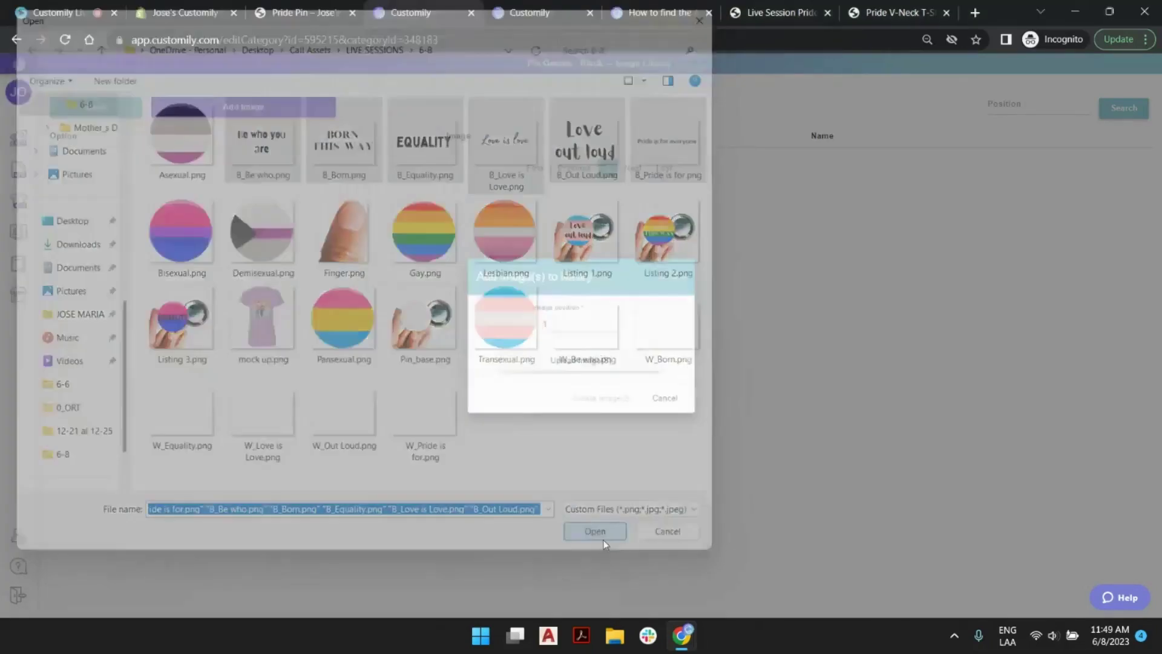
{"action": "left_click", "coordinate": [628, 418]}
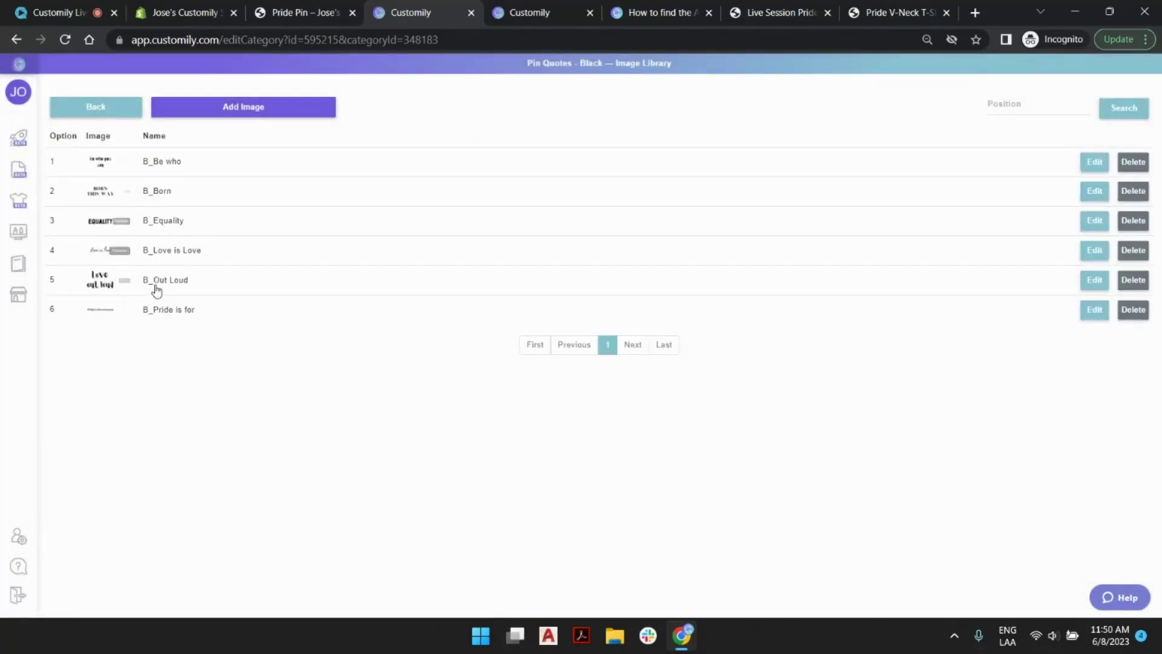
Step: Add the six white quote images, W_Be who.png through W_Pride is for.png, to the White category and return to the library list
{"action": "left_click", "coordinate": [111, 113]}
{"action": "left_click", "coordinate": [1086, 194]}
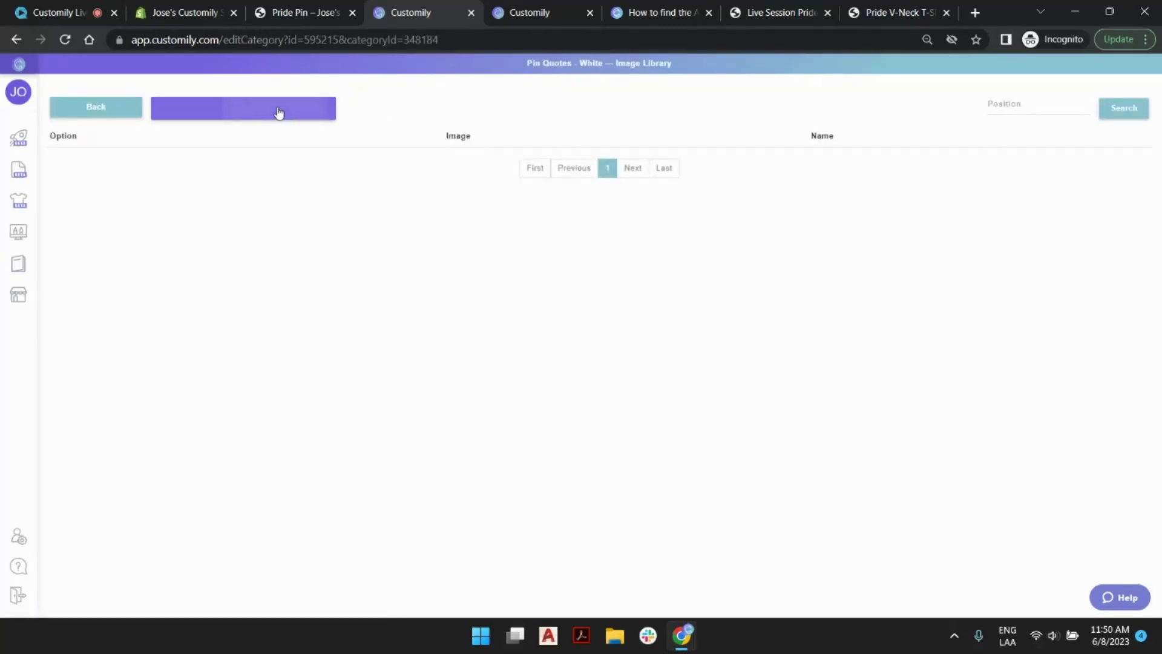
{"action": "left_click", "coordinate": [275, 109]}
{"action": "left_click", "coordinate": [580, 360]}
{"action": "left_click", "coordinate": [597, 327]}
{"action": "left_click", "coordinate": [430, 417], "text": "shift"}
{"action": "left_click", "coordinate": [606, 541]}
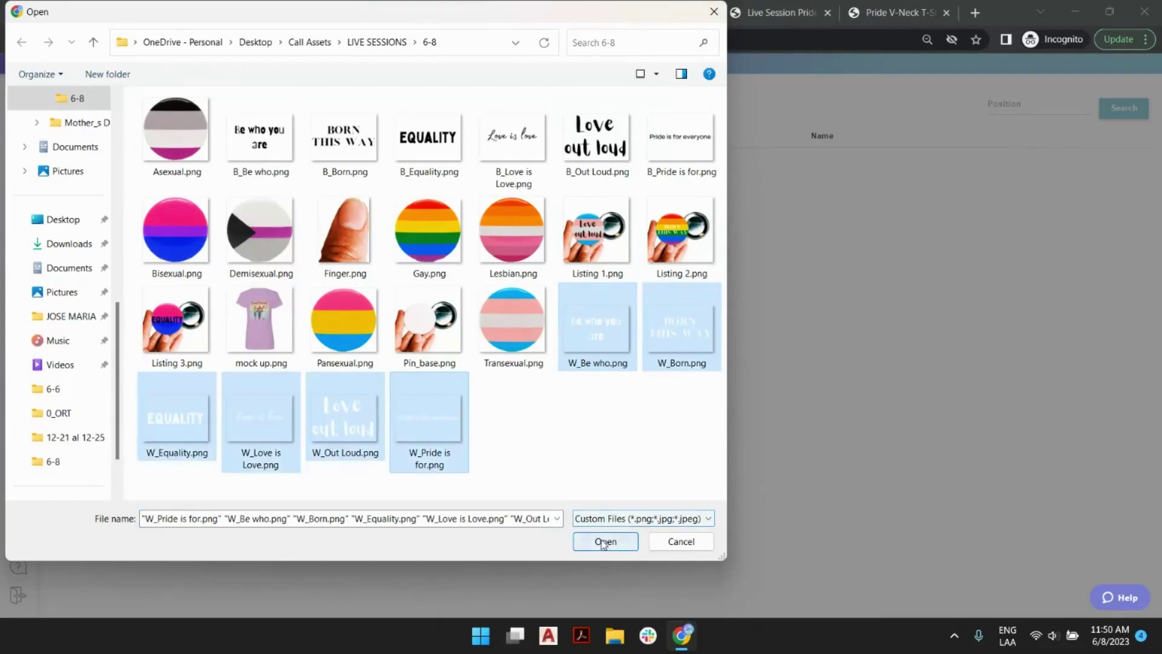
{"action": "left_click", "coordinate": [631, 414]}
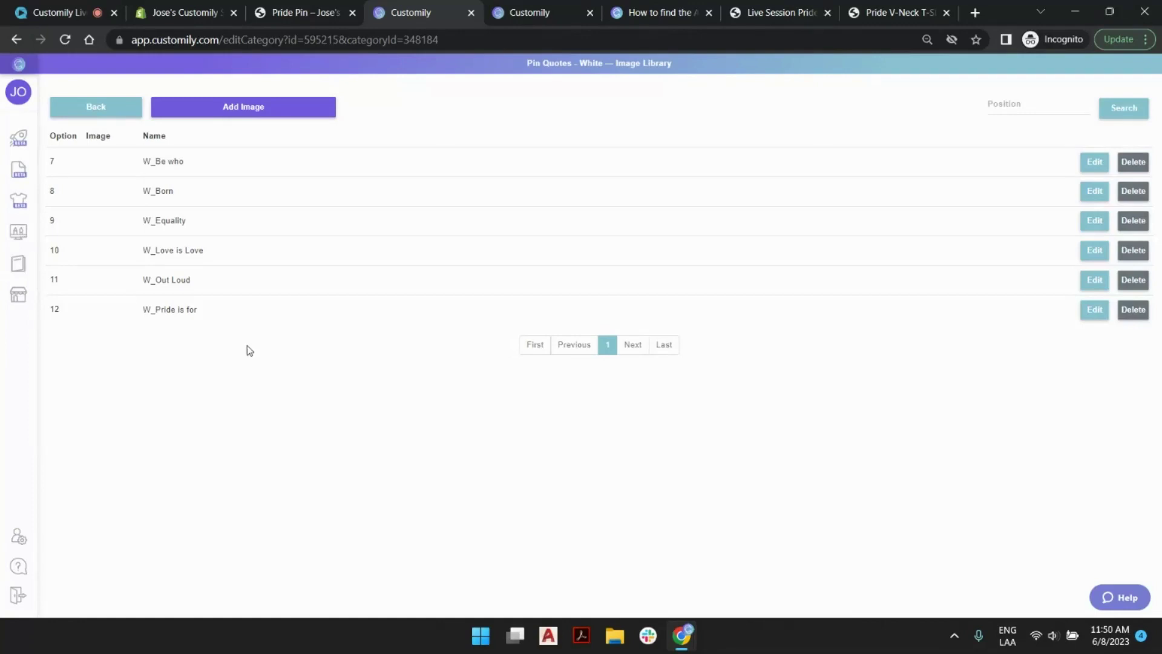
{"action": "mouse_move", "coordinate": [4, 196]}
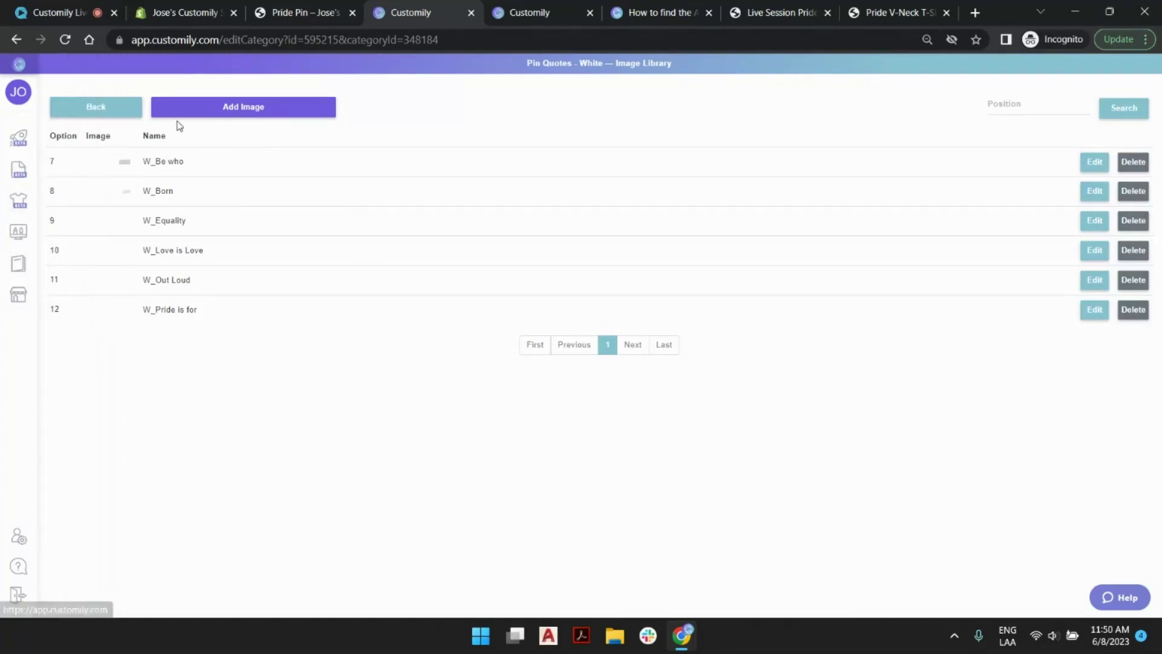
{"action": "left_click", "coordinate": [127, 115]}
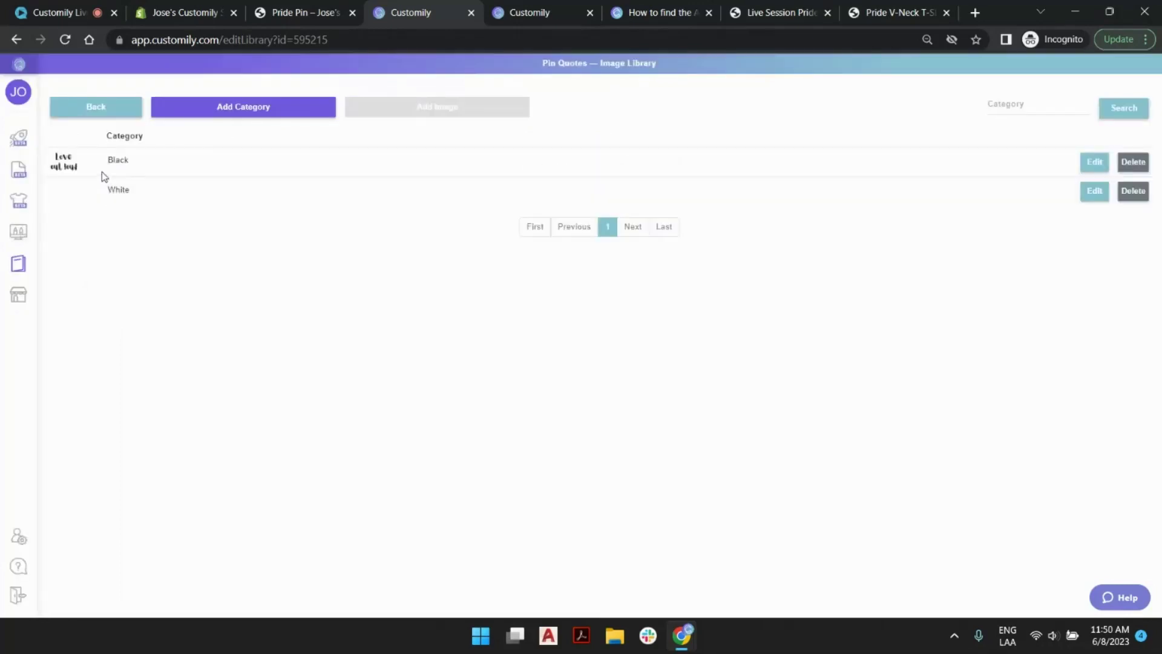
{"action": "left_click", "coordinate": [101, 118]}
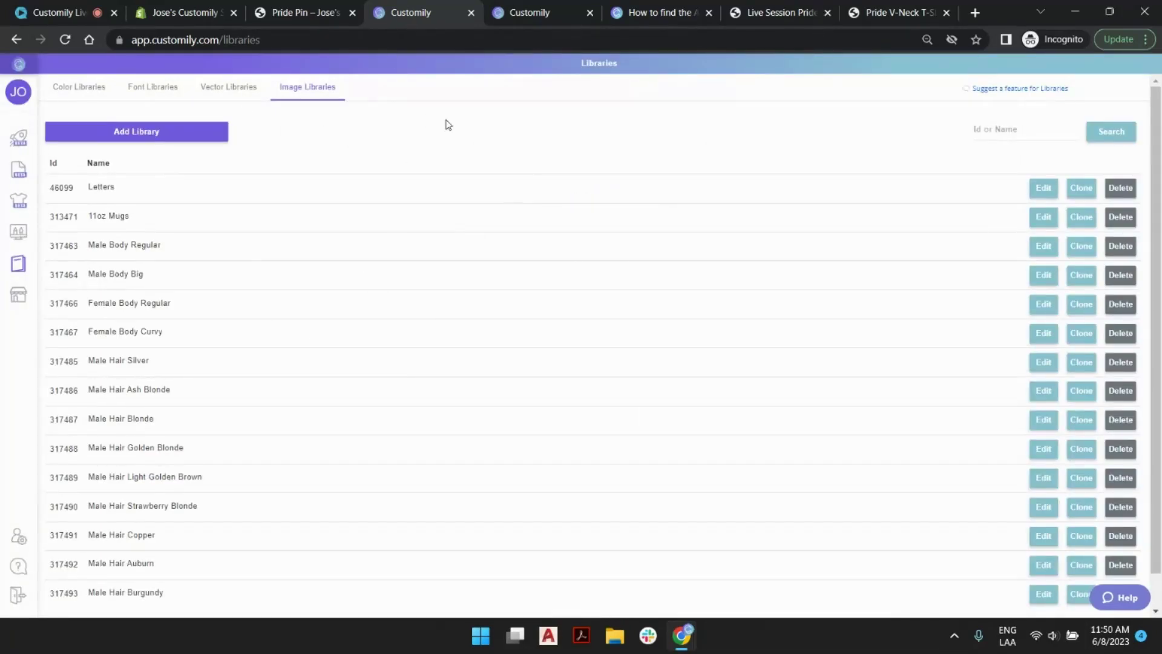
Step: Switch to the Pride Pin template and add a dynamic image that uses the Pin Quotes library
{"action": "left_click", "coordinate": [532, 14]}
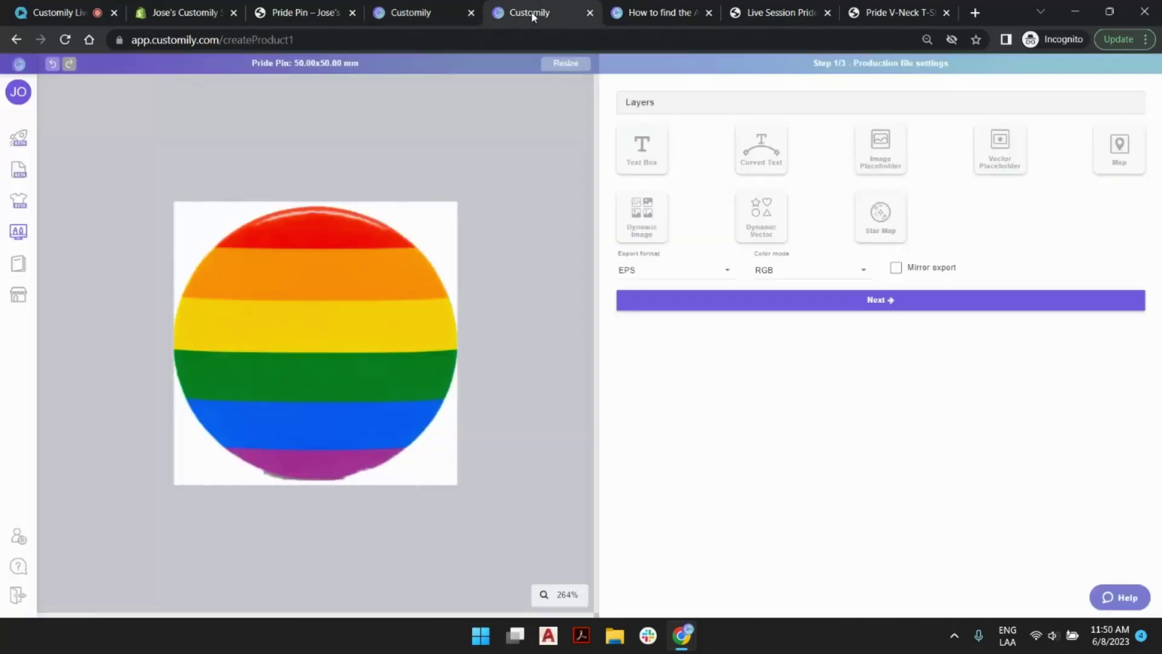
{"action": "left_click", "coordinate": [654, 230]}
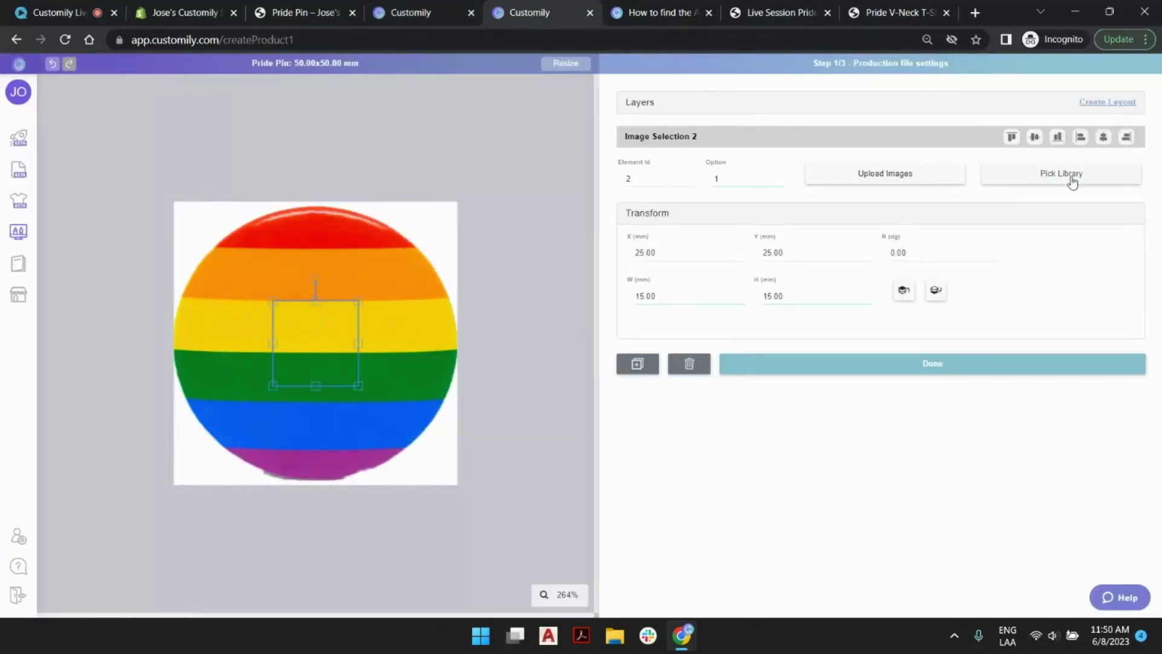
{"action": "left_click", "coordinate": [1092, 183]}
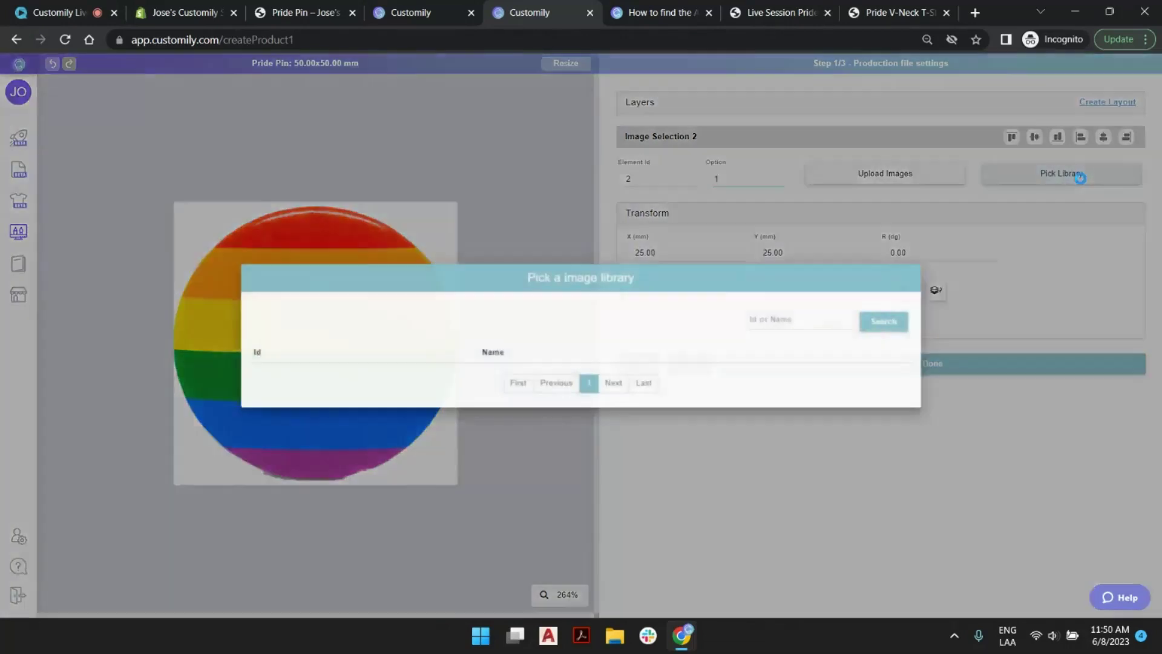
{"action": "scroll", "coordinate": [627, 298], "scroll_direction": "down", "scroll_amount": 2}
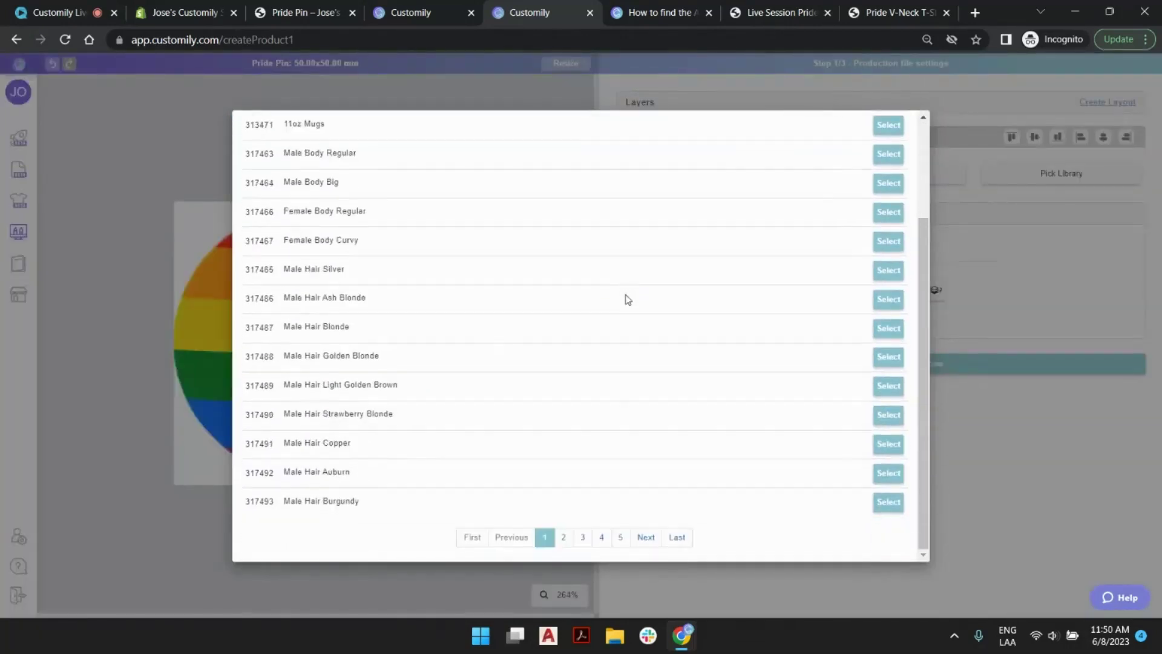
{"action": "left_click", "coordinate": [678, 537]}
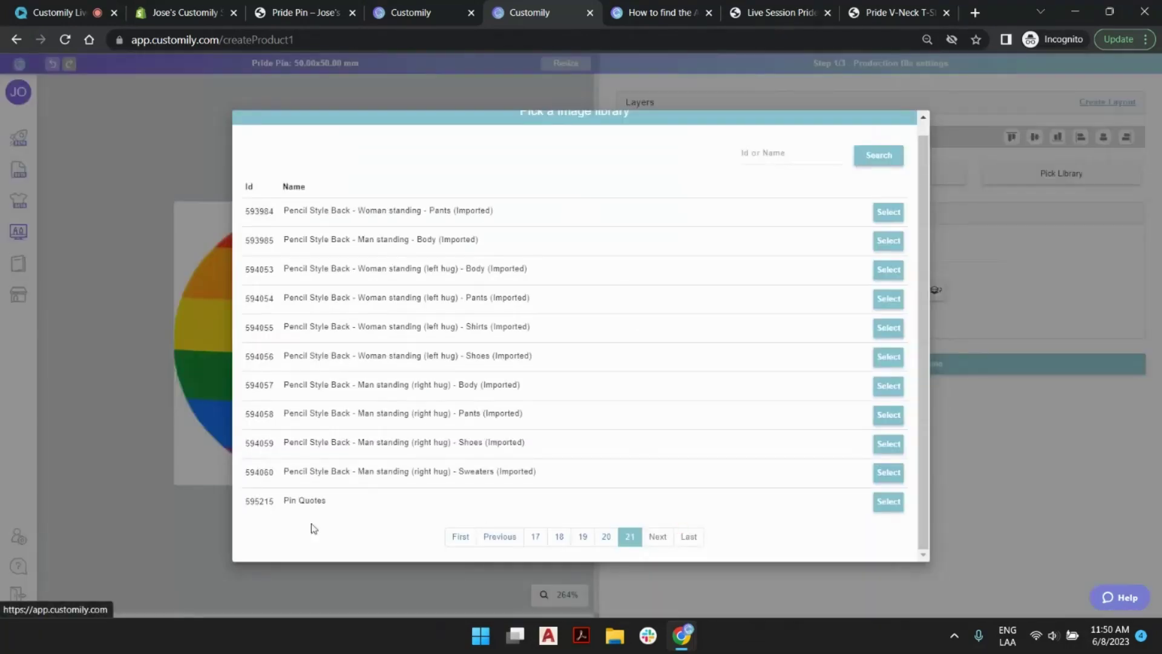
{"action": "left_click", "coordinate": [888, 501]}
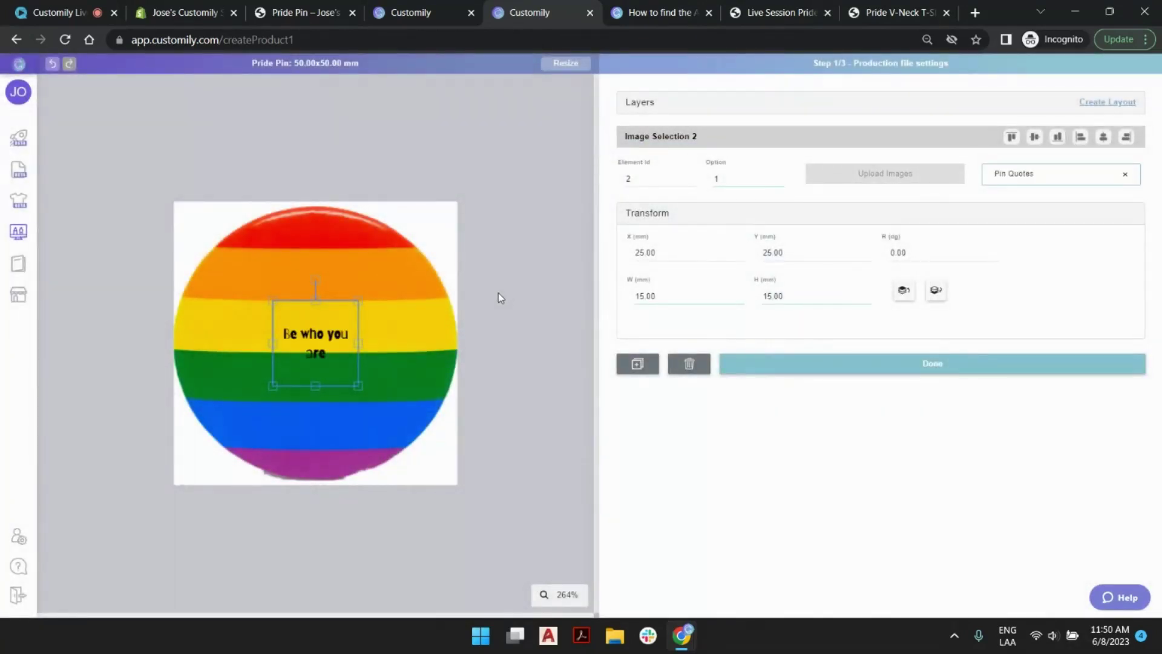
Step: Preview black and white quote options, set option 5 (Love out loud), and enlarge the quote element to about 43 × 43 mm
{"action": "left_click", "coordinate": [779, 177]}
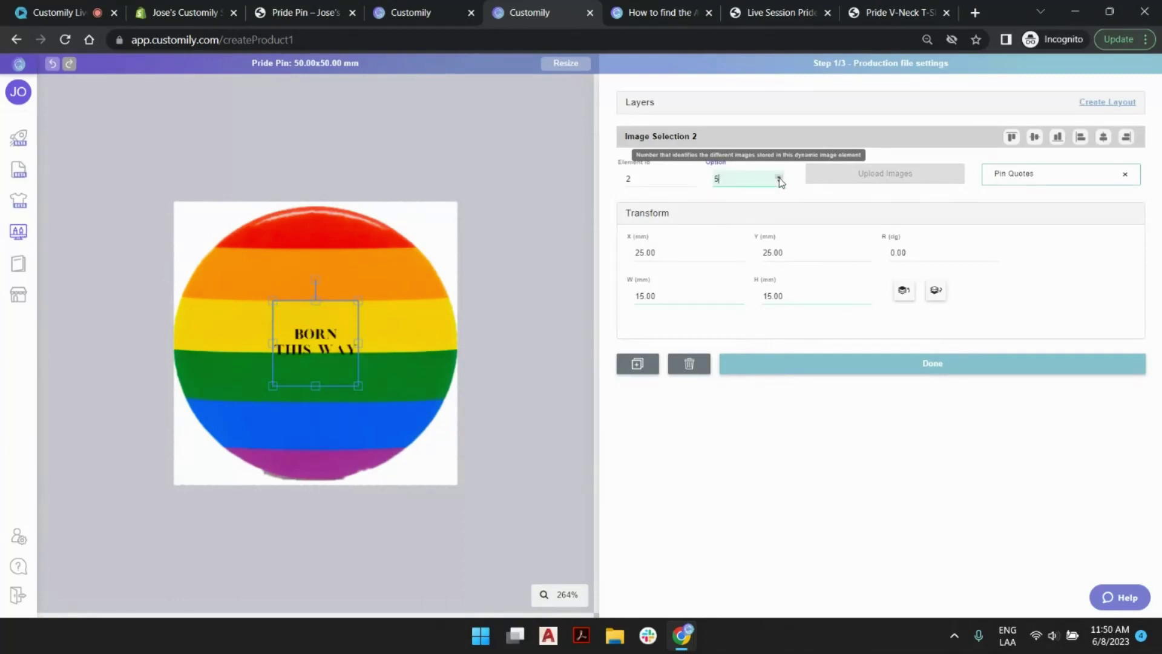
{"action": "left_click", "coordinate": [778, 178]}
{"action": "left_click", "coordinate": [779, 177]}
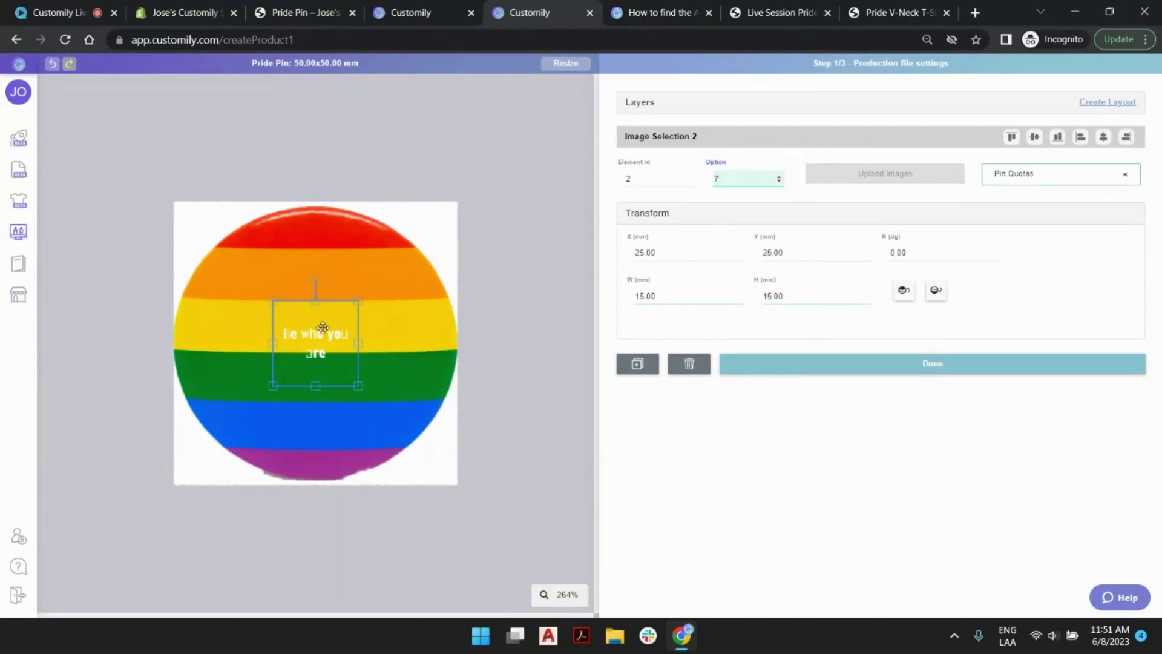
{"action": "left_click", "coordinate": [779, 181]}
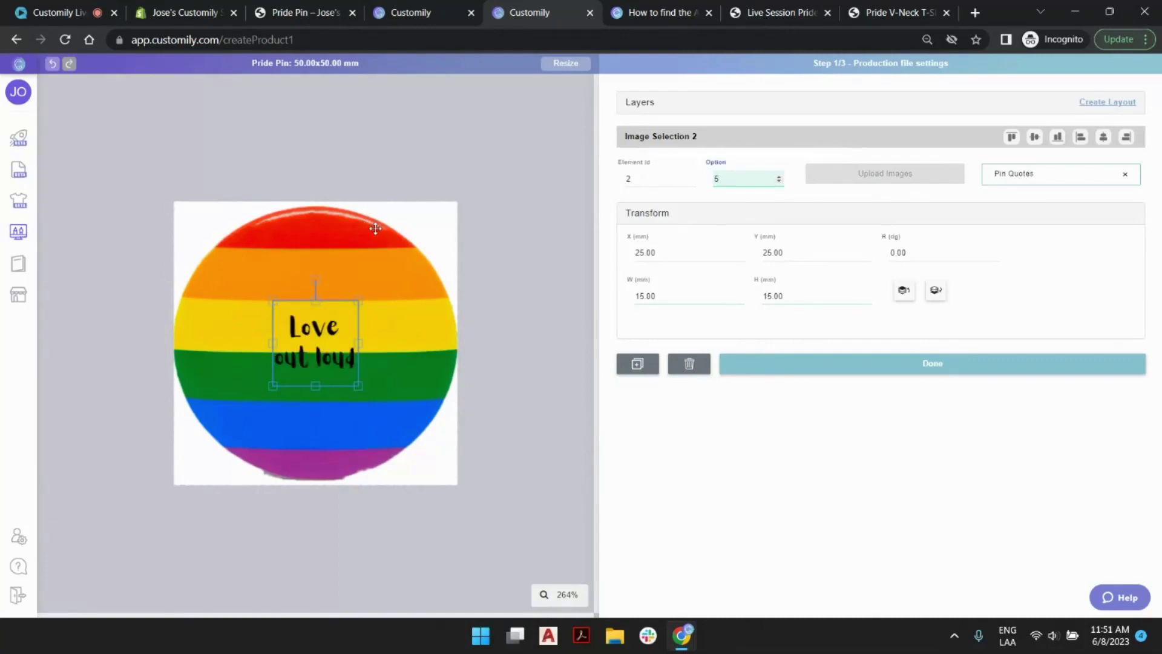
{"action": "left_click_drag", "start_coordinate": [359, 301], "coordinate": [441, 220]}
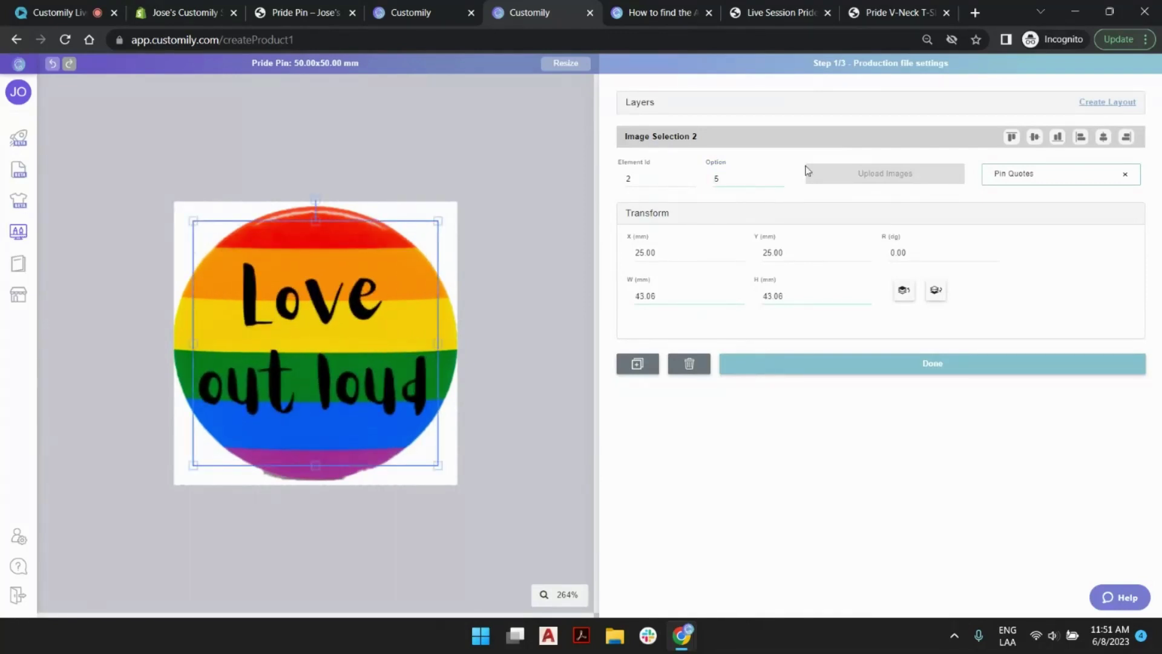
Step: Set the quote element to option 3 (EQUALITY) and the background flag element to option 2
{"action": "left_click", "coordinate": [779, 181]}
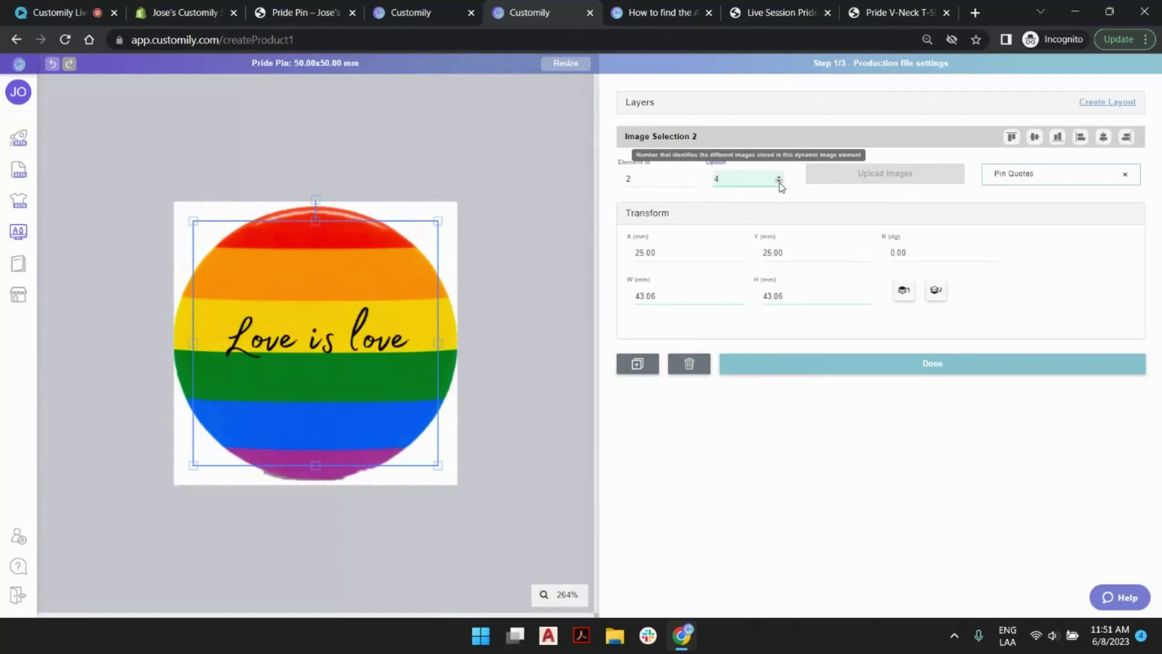
{"action": "left_click", "coordinate": [779, 181]}
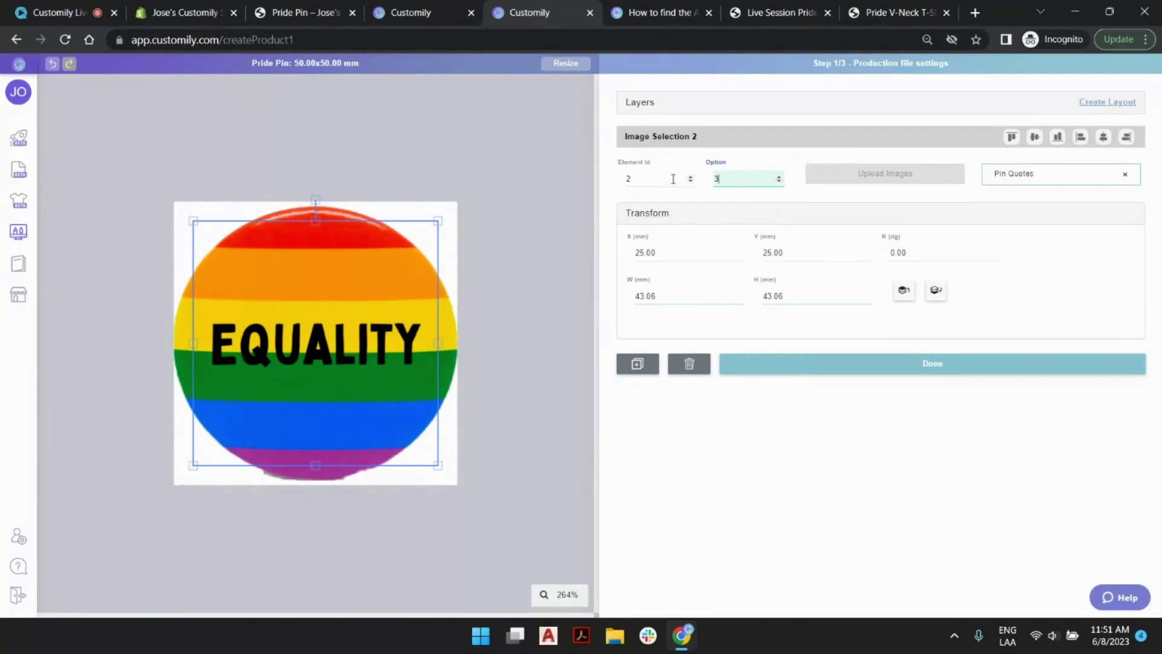
{"action": "left_click", "coordinate": [436, 204]}
{"action": "left_click", "coordinate": [779, 181]}
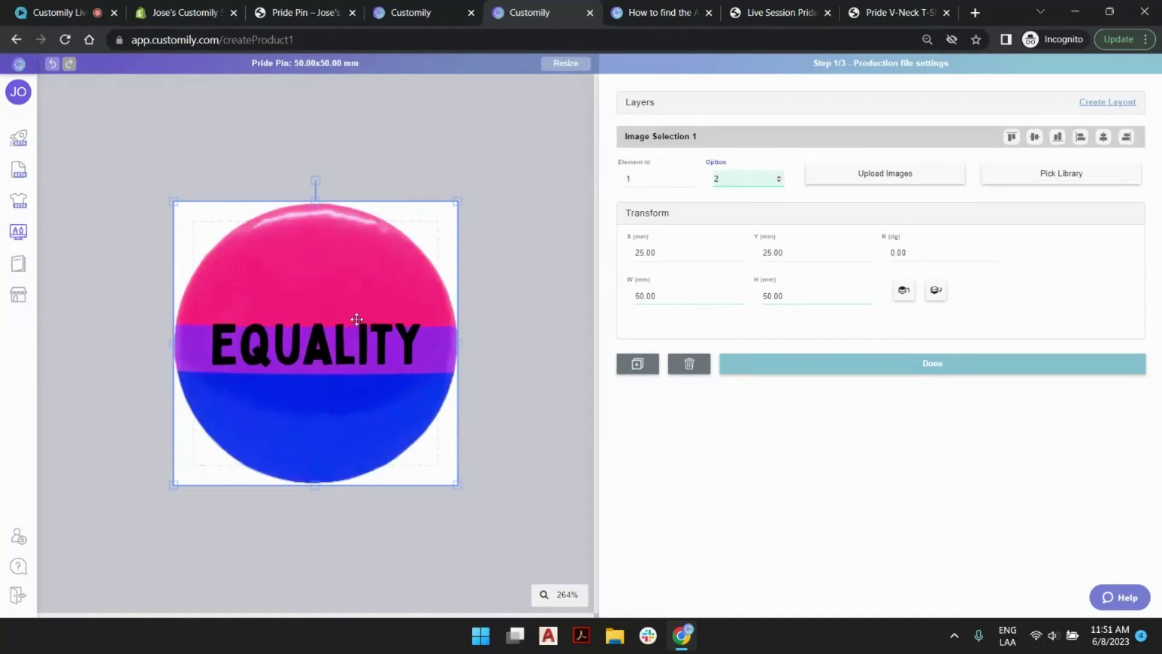
Step: Move the EQUALITY quote element down to a Y position of 26 mm on the pin
{"action": "left_click", "coordinate": [328, 260]}
{"action": "key", "text": "Down"}
{"action": "key", "text": "Down"}
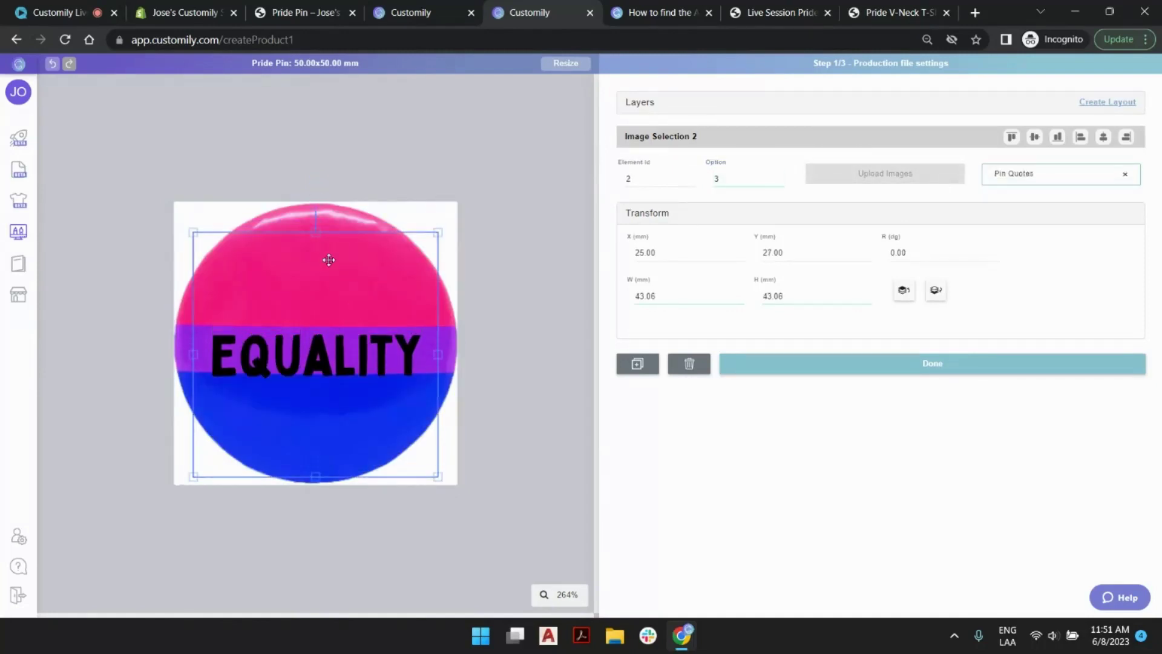
{"action": "left_click", "coordinate": [780, 178]}
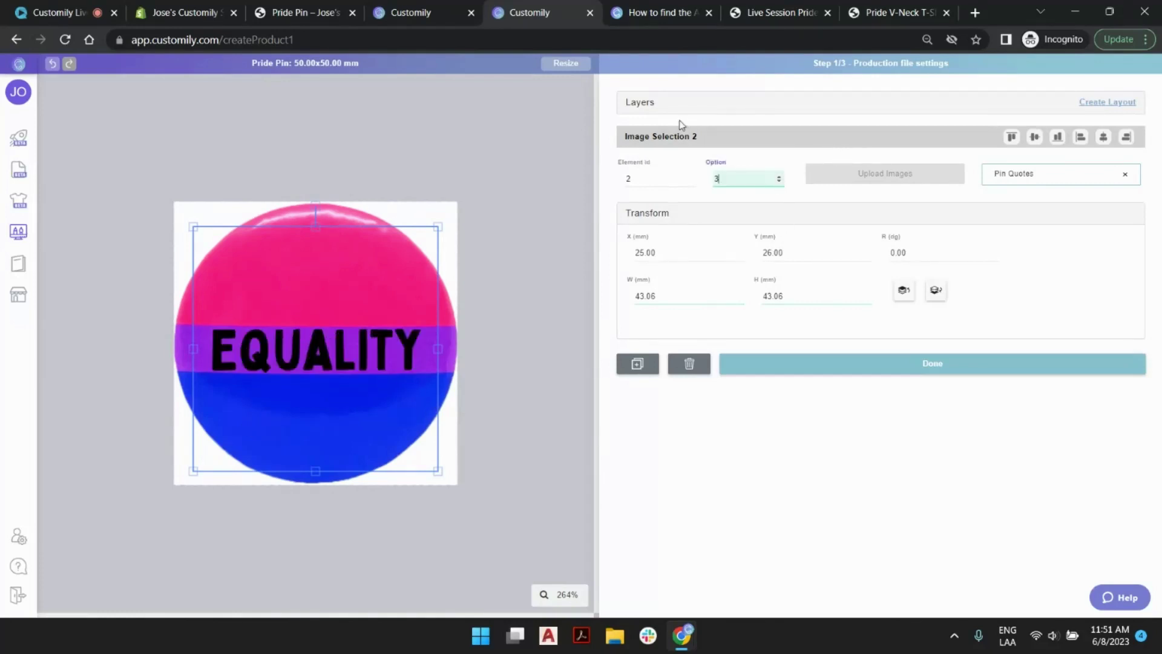
Step: Step through the flag images of the Image Selection 1 background element and set it to option 8
{"action": "left_click", "coordinate": [643, 103]}
{"action": "left_click", "coordinate": [450, 211]}
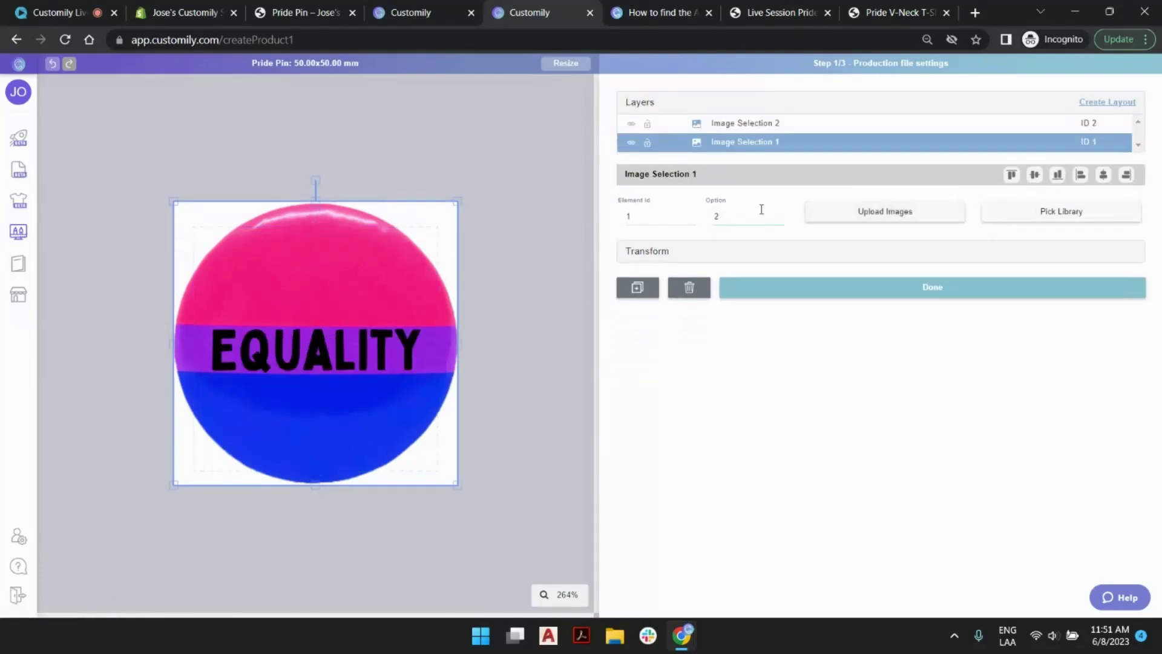
{"action": "left_click", "coordinate": [778, 220]}
{"action": "left_click", "coordinate": [778, 214]}
{"action": "left_click", "coordinate": [777, 215]}
{"action": "left_click", "coordinate": [777, 215]}
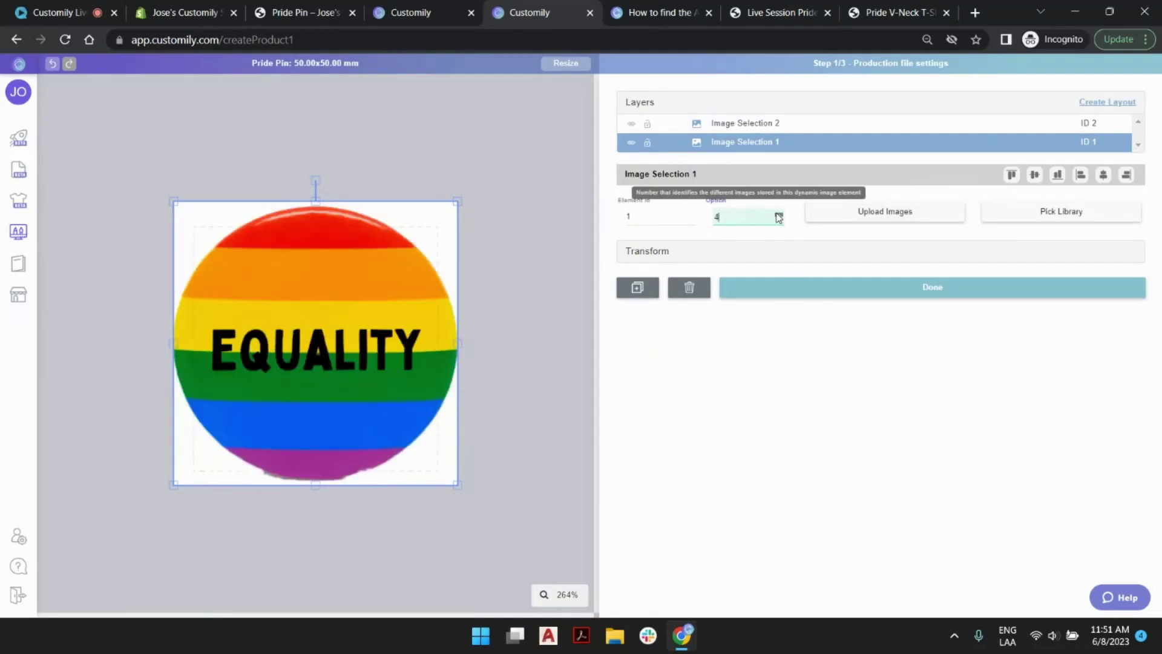
{"action": "left_click", "coordinate": [777, 215]}
{"action": "left_click", "coordinate": [777, 215]}
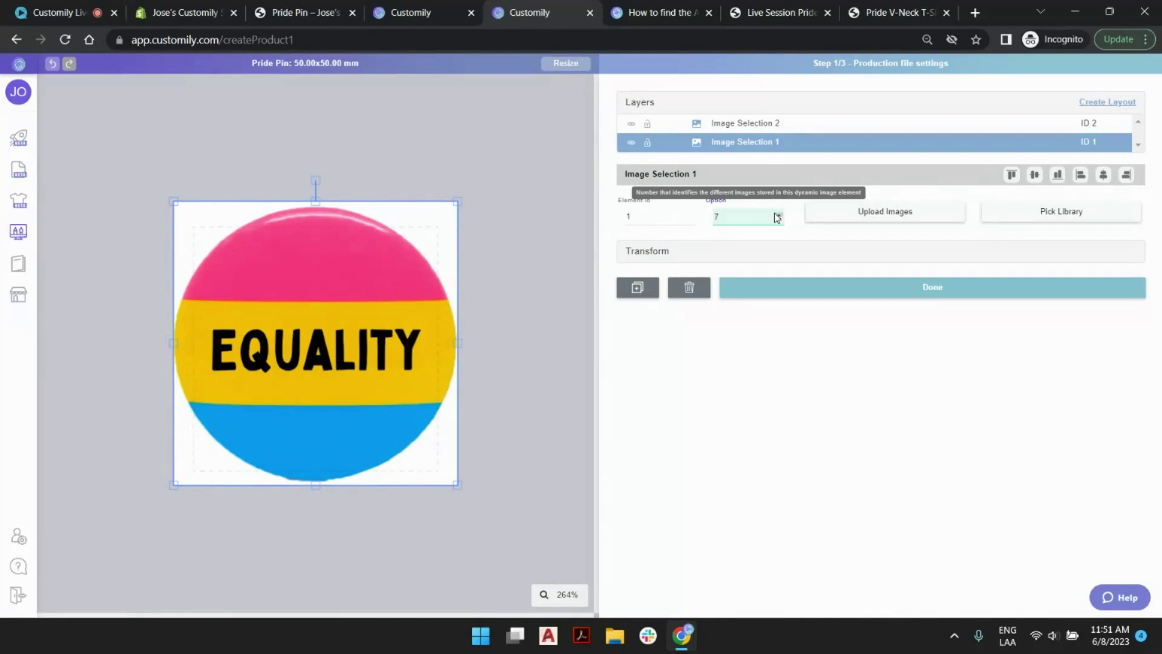
{"action": "left_click", "coordinate": [777, 215]}
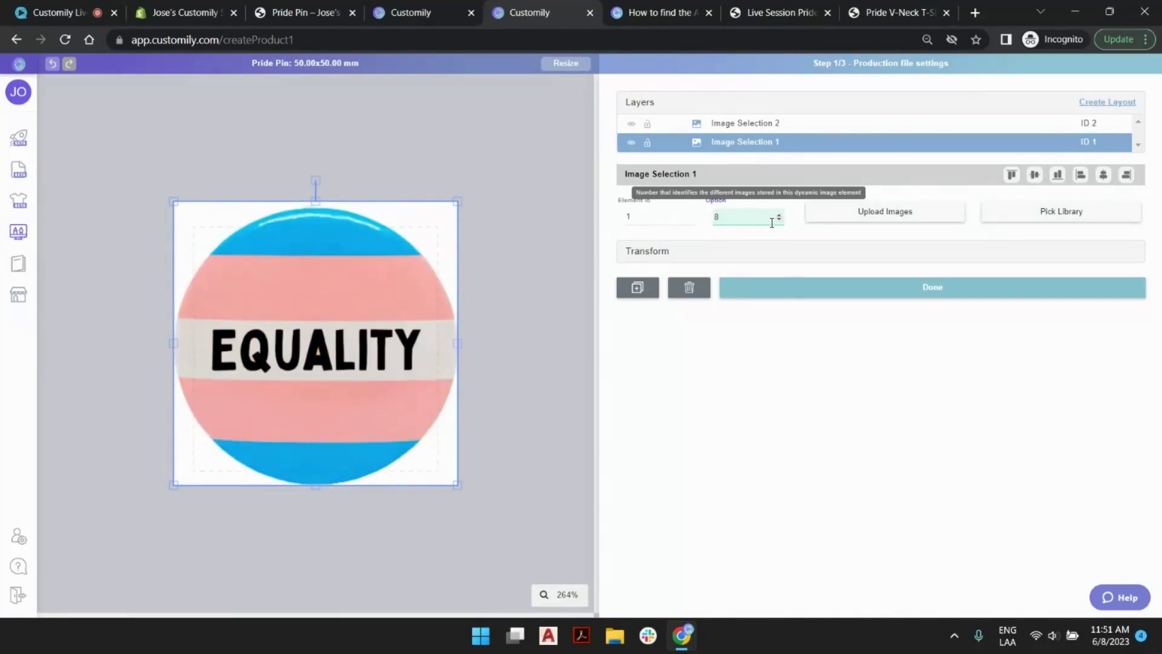
Step: Rename the Image Selection 1 layer as Select Flag and the Image Selection 2 layer as Select Quote
{"action": "double_click", "coordinate": [730, 142]}
{"action": "triple_click", "coordinate": [728, 143]}
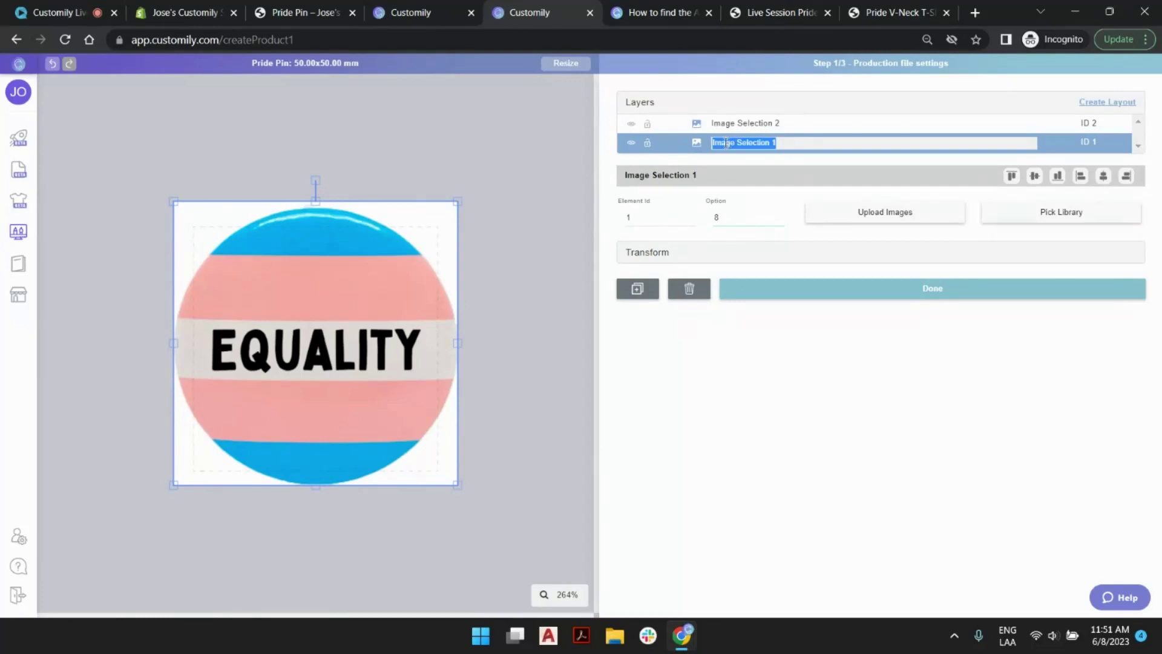
{"action": "type", "text": "Select Fla"}
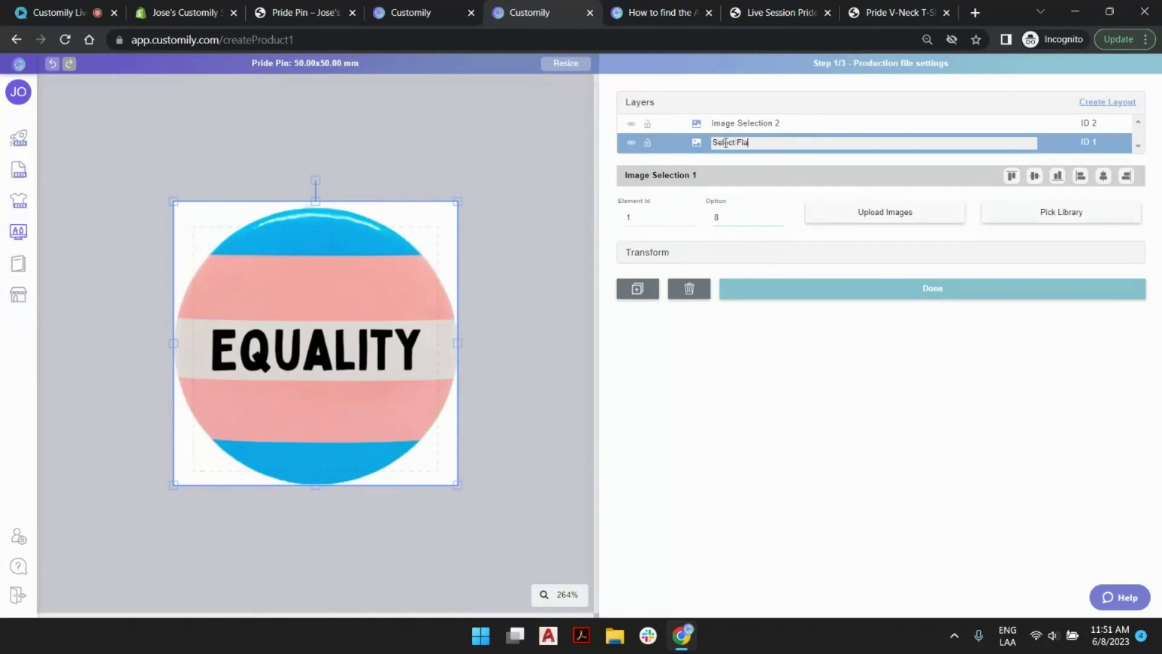
{"action": "type", "text": "g"}
{"action": "key", "text": "Return"}
{"action": "double_click", "coordinate": [775, 123]}
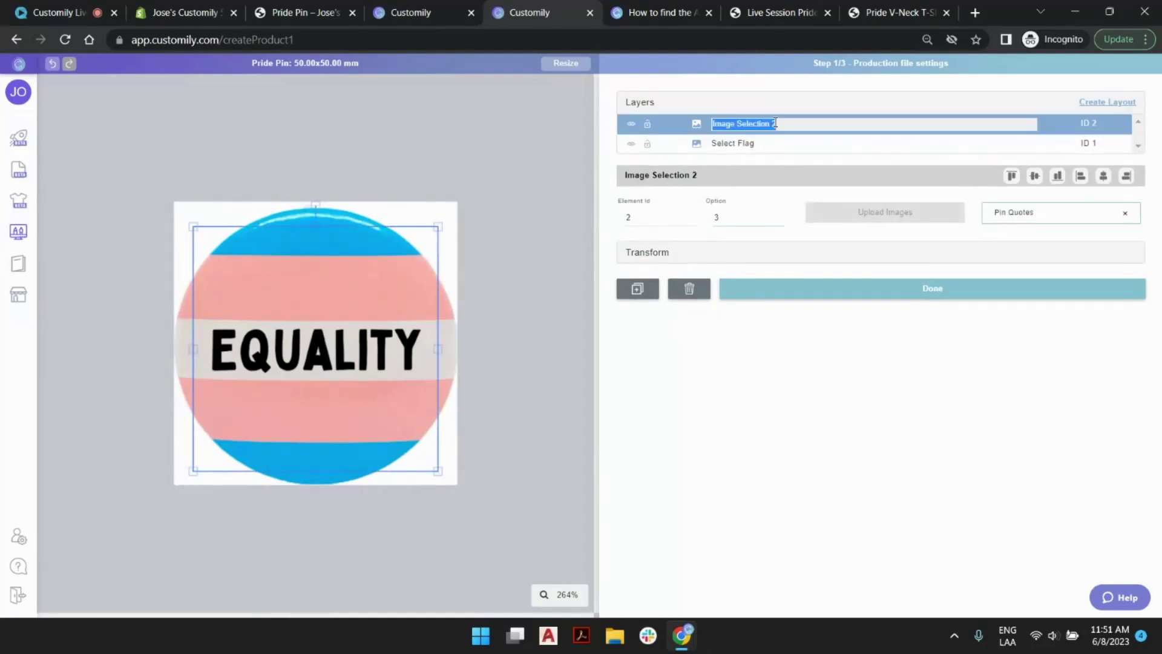
{"action": "type", "text": "Select Quote"}
{"action": "key", "text": "Return"}
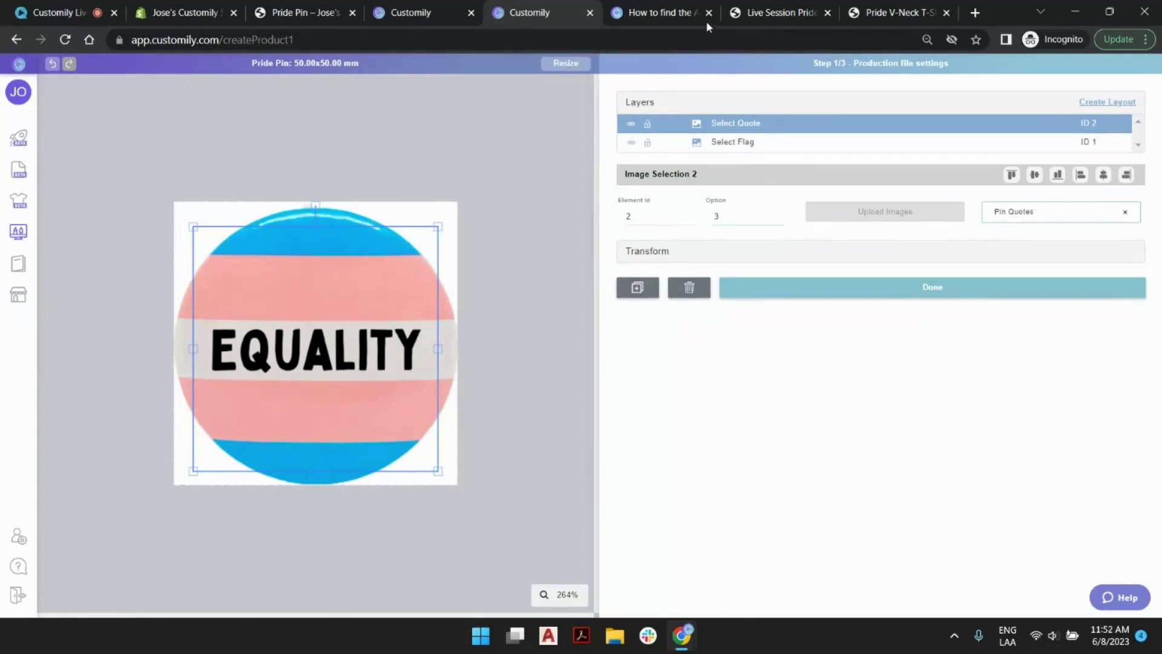
Step: Check the personalization options on the Pride V-Neck T-Shirt store page, and return to the Pride Pin template
{"action": "left_click", "coordinate": [777, 17]}
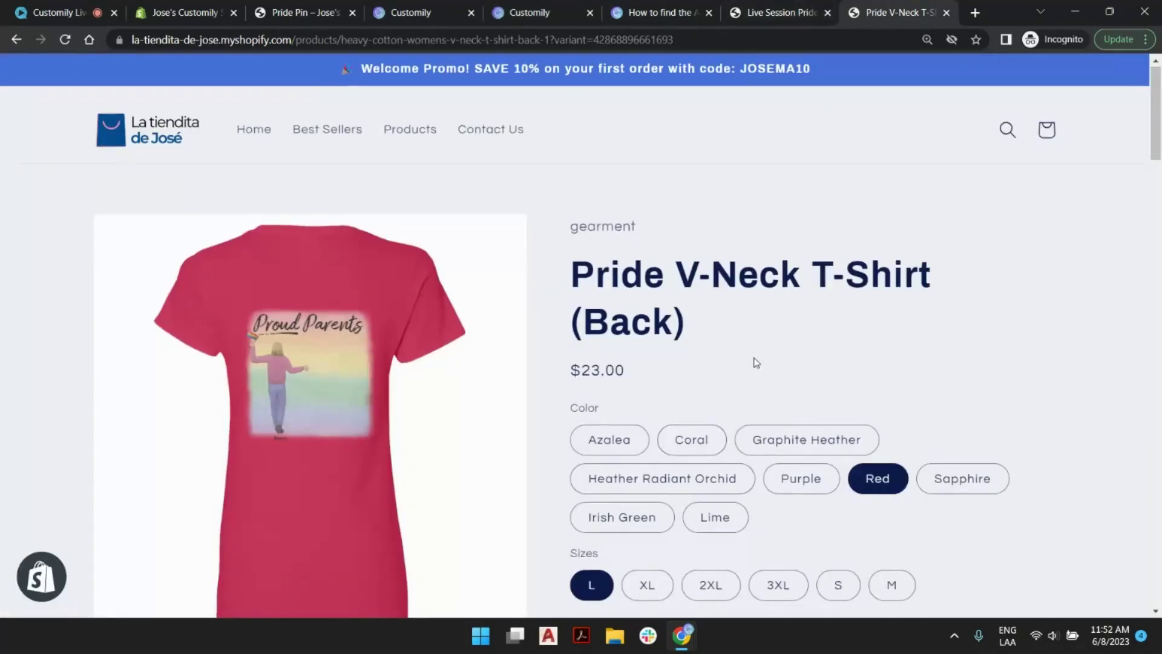
{"action": "scroll", "coordinate": [756, 362], "scroll_direction": "down", "scroll_amount": 6}
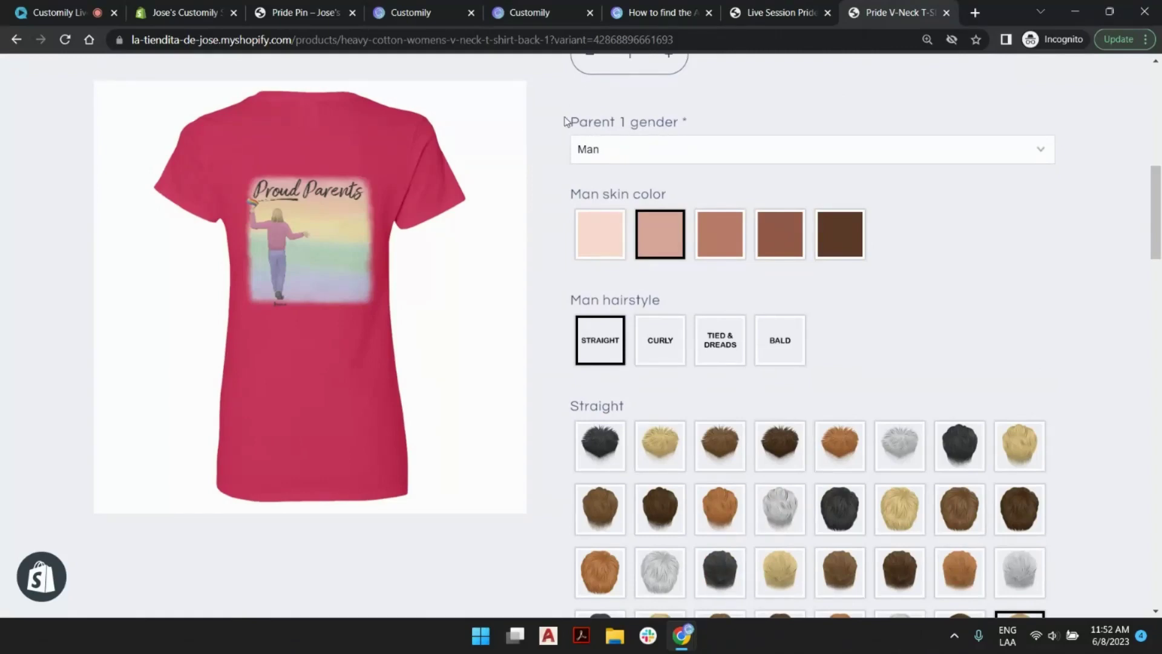
{"action": "left_click", "coordinate": [545, 12]}
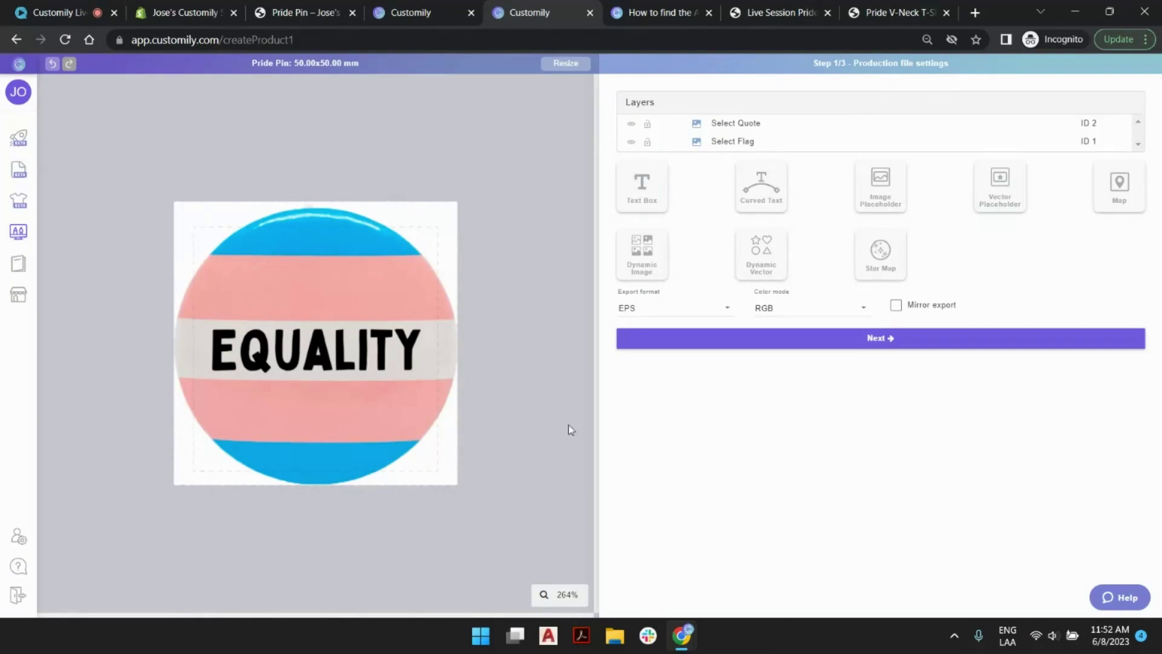
Step: Set the production file's export format to PDF and continue to the preview settings
{"action": "left_click", "coordinate": [677, 311]}
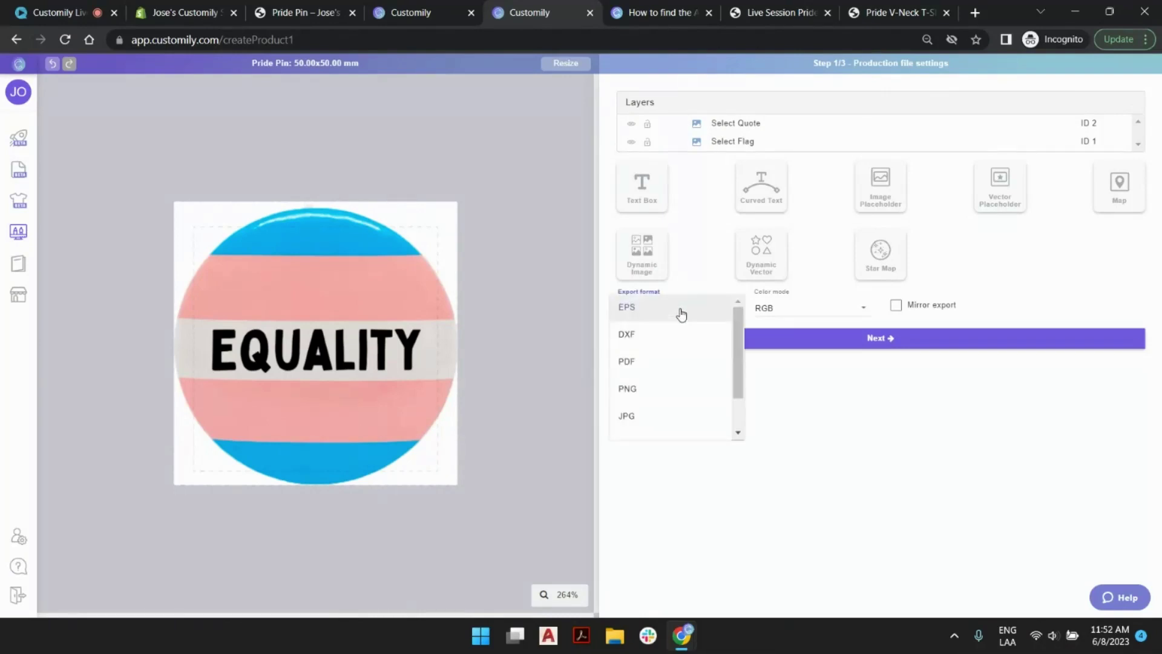
{"action": "left_click", "coordinate": [642, 366]}
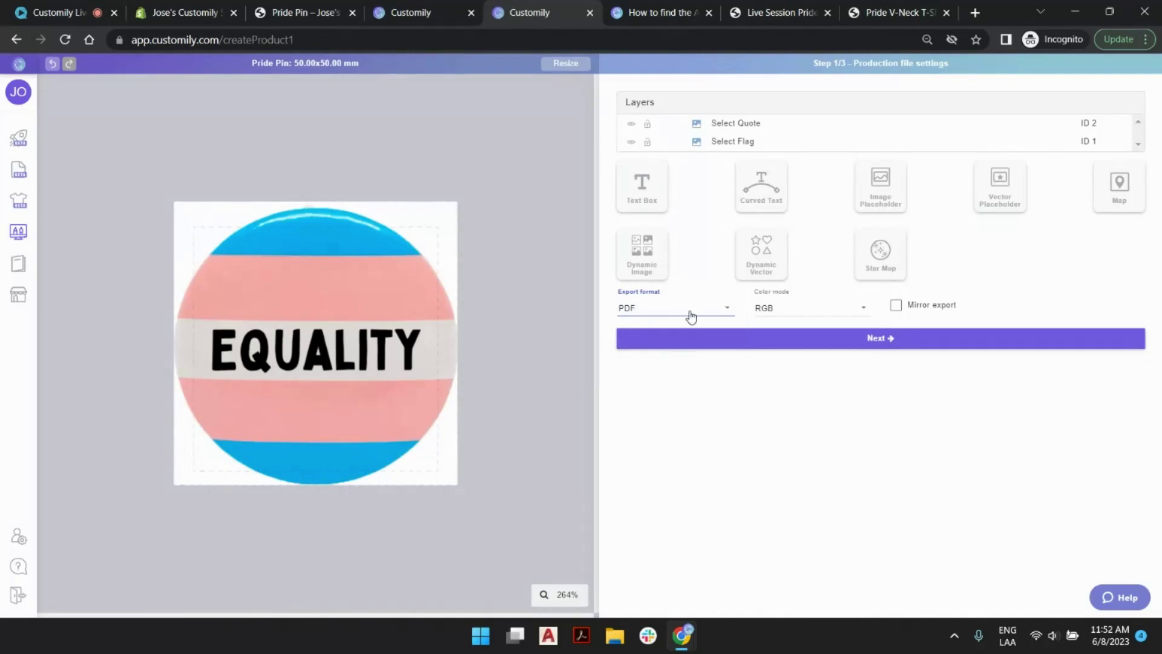
{"action": "left_click", "coordinate": [713, 345]}
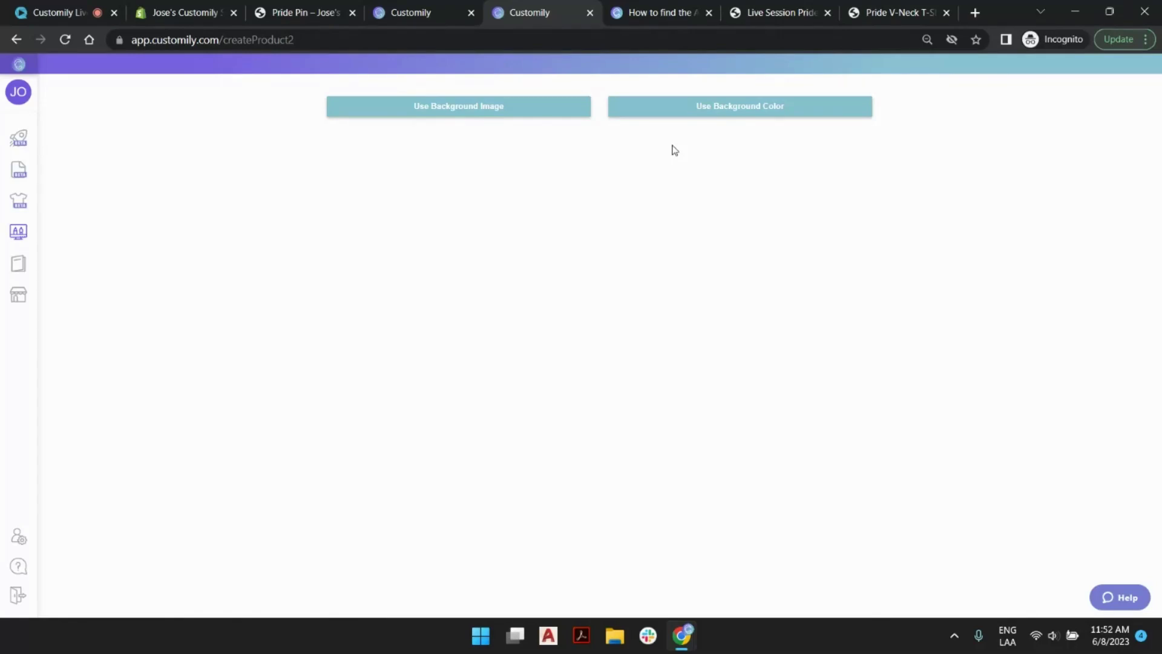
Step: Give the preview a white 1000 × 1000 px color background and check the placement of the Select Flag and Select Quote layers
{"action": "left_click", "coordinate": [680, 121]}
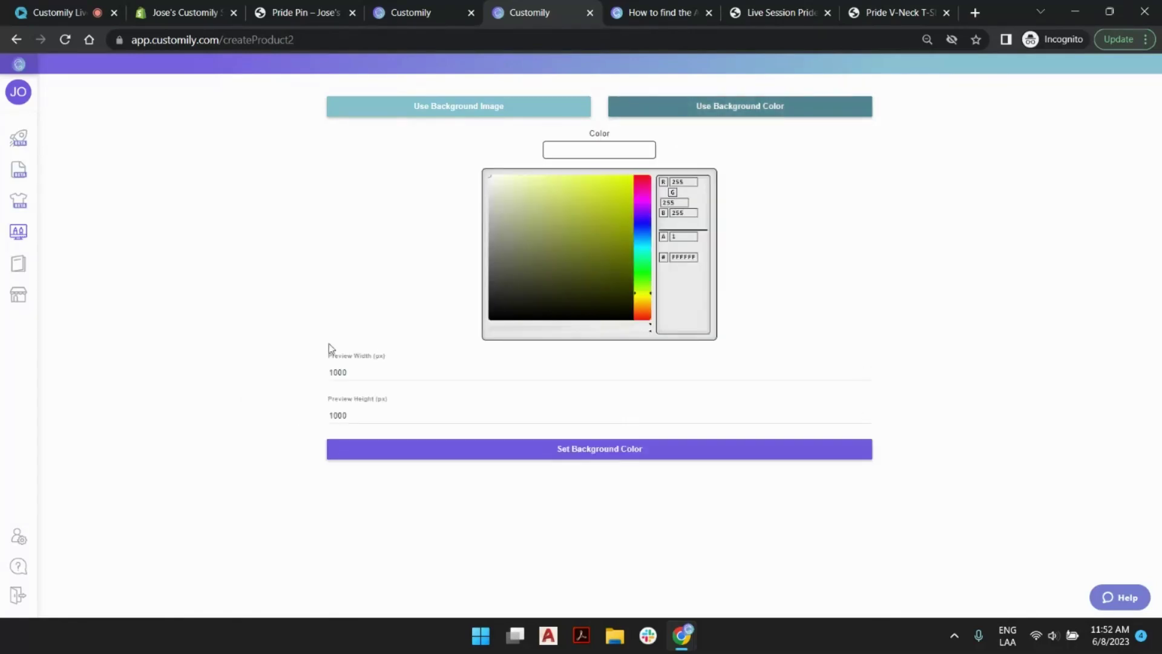
{"action": "left_click", "coordinate": [575, 455]}
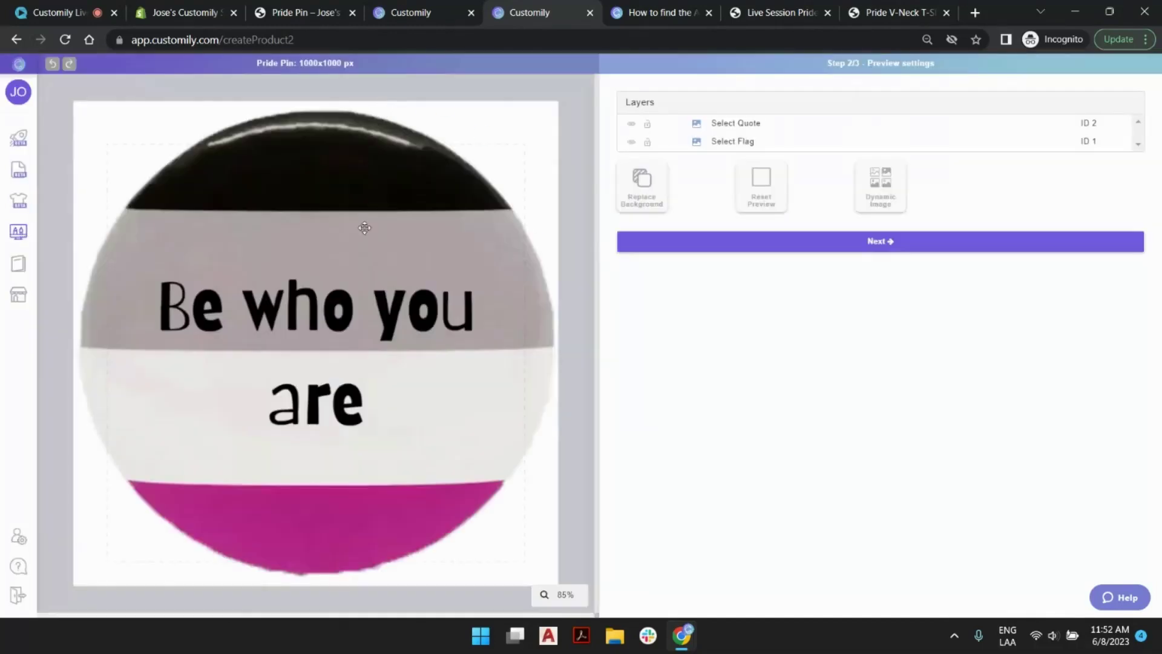
{"action": "scroll", "coordinate": [383, 287], "scroll_direction": "down", "scroll_amount": 8}
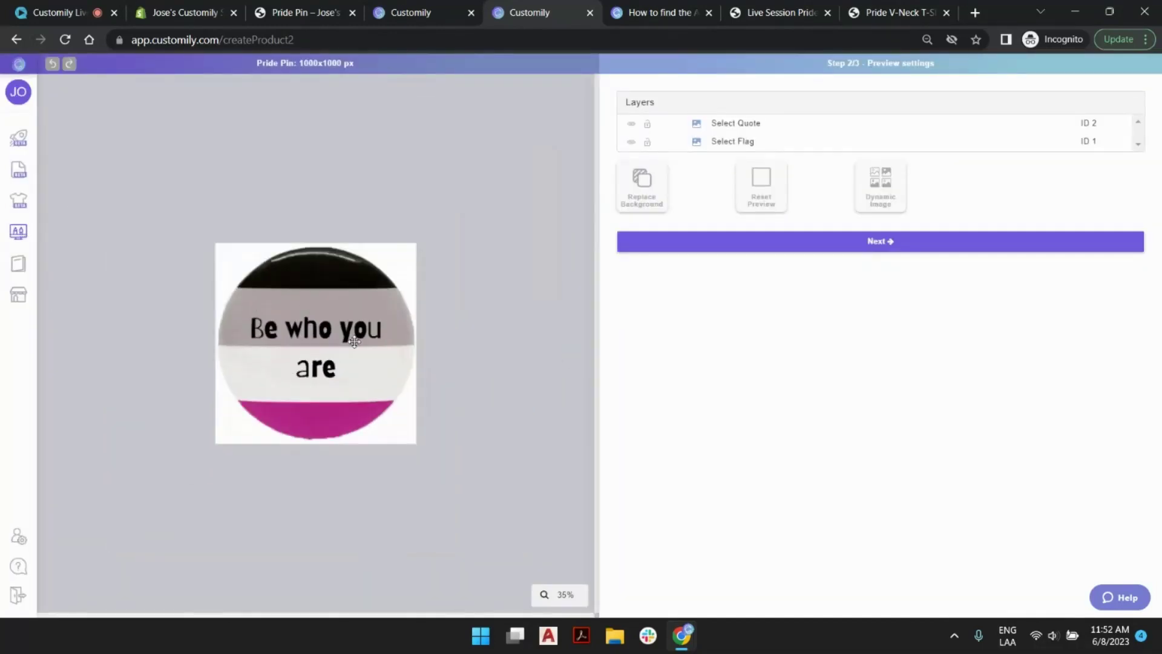
{"action": "scroll", "coordinate": [354, 342], "scroll_direction": "up", "scroll_amount": 3}
{"action": "left_click", "coordinate": [748, 143]}
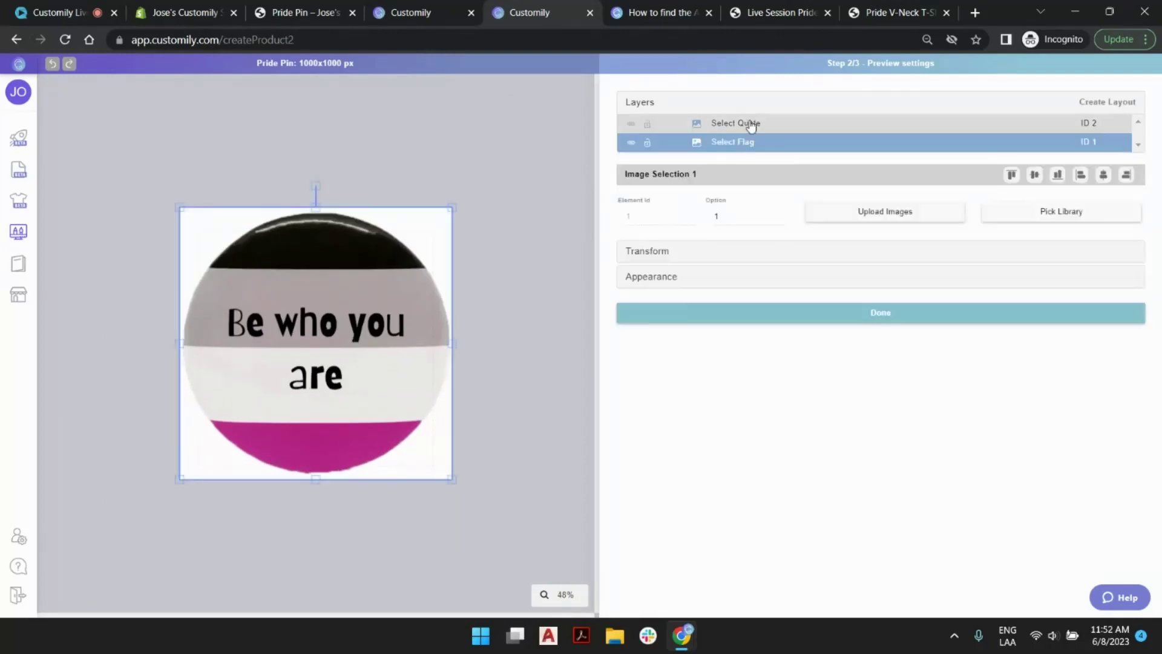
{"action": "left_click", "coordinate": [750, 124]}
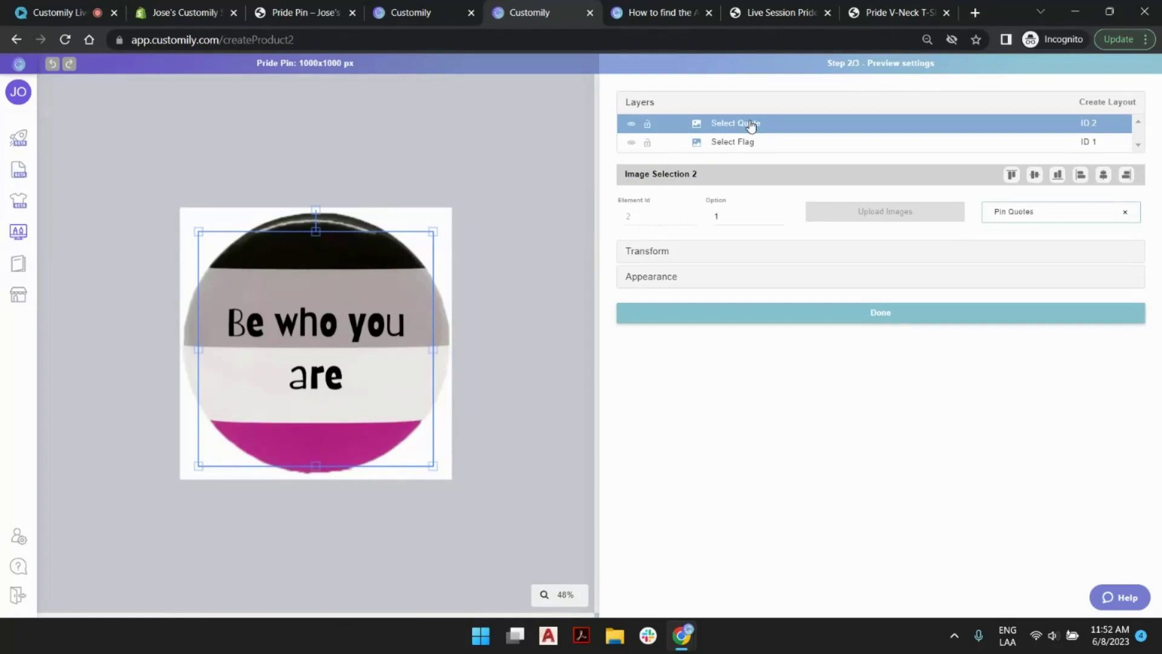
{"action": "left_click", "coordinate": [537, 121]}
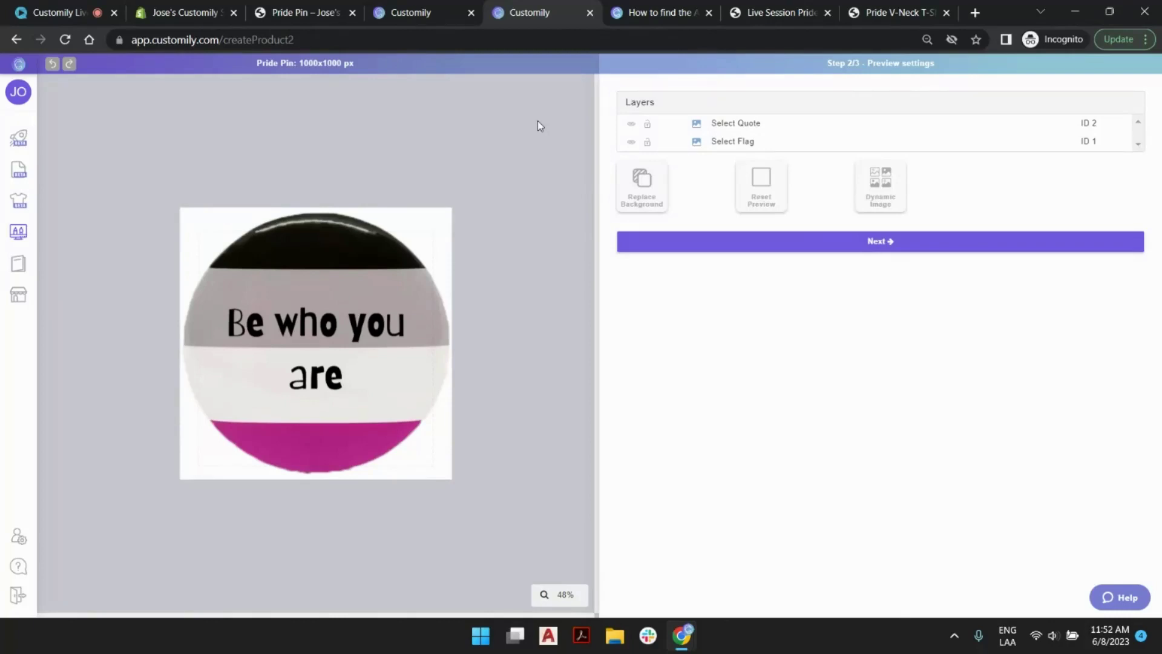
Step: Add a dynamic image layer named Pin Base to the preview and upload the photo of a hand holding a blank pin
{"action": "left_click", "coordinate": [888, 185]}
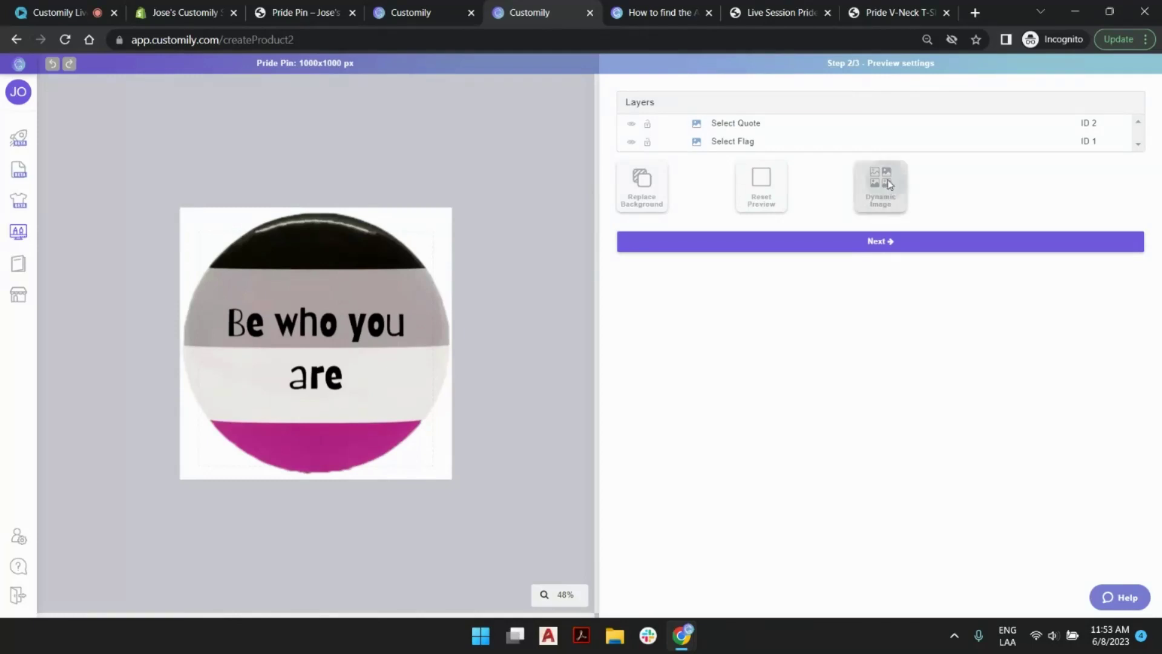
{"action": "double_click", "coordinate": [761, 126]}
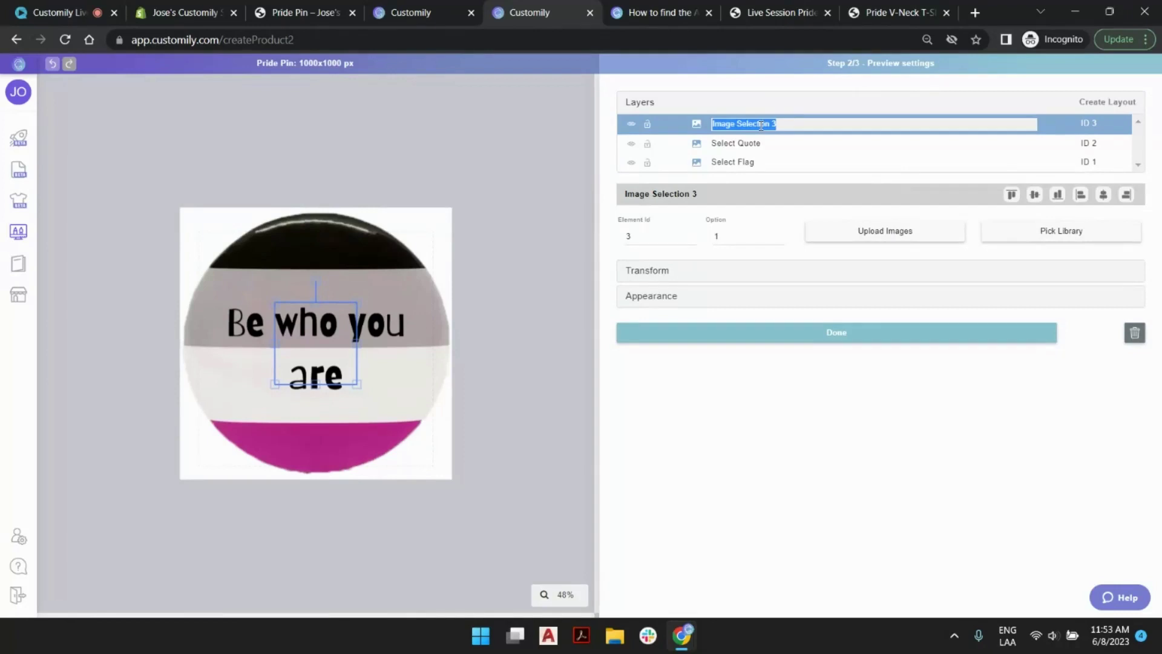
{"action": "type", "text": "Pin Base"}
{"action": "key", "text": "Return"}
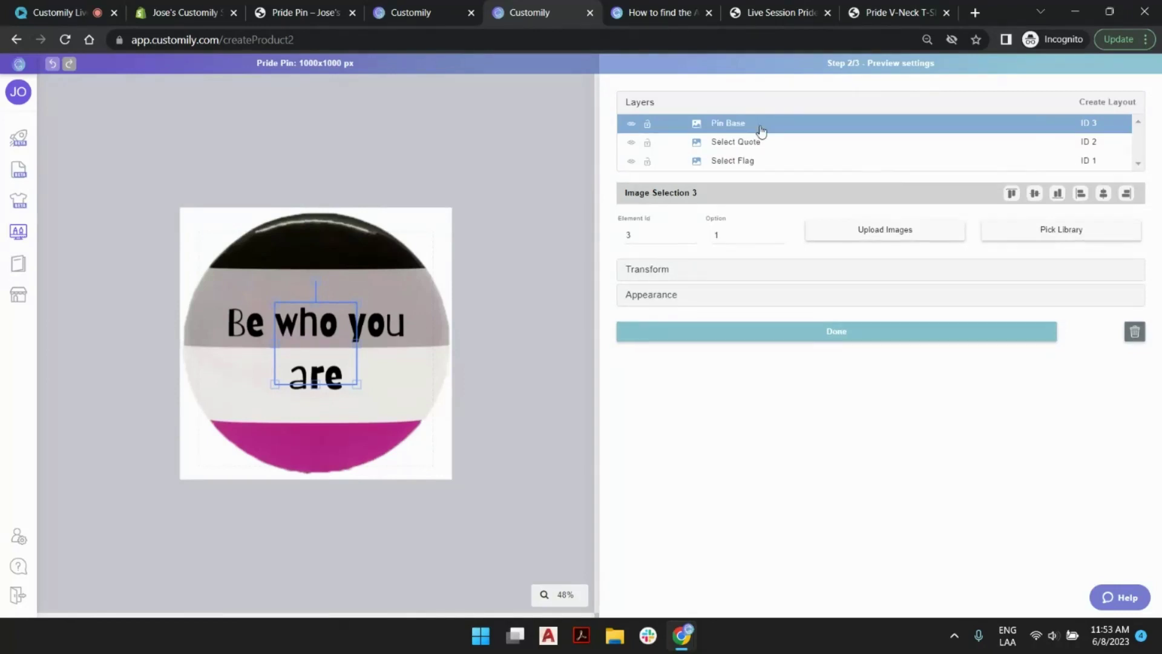
{"action": "left_click", "coordinate": [889, 237]}
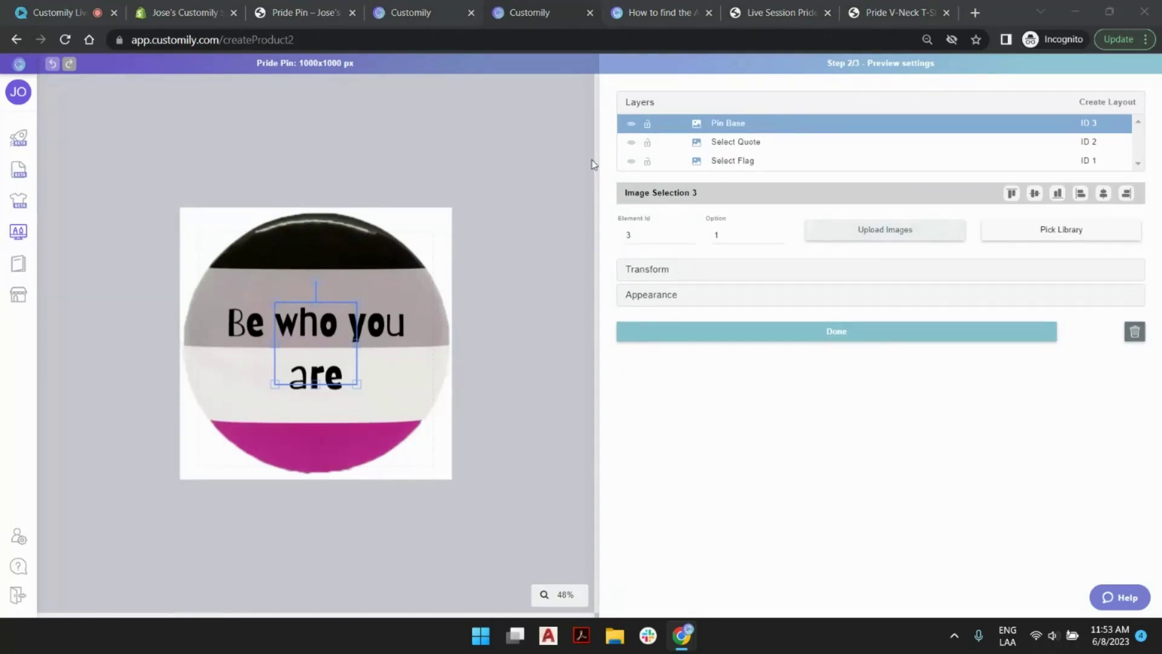
{"action": "double_click", "coordinate": [410, 334]}
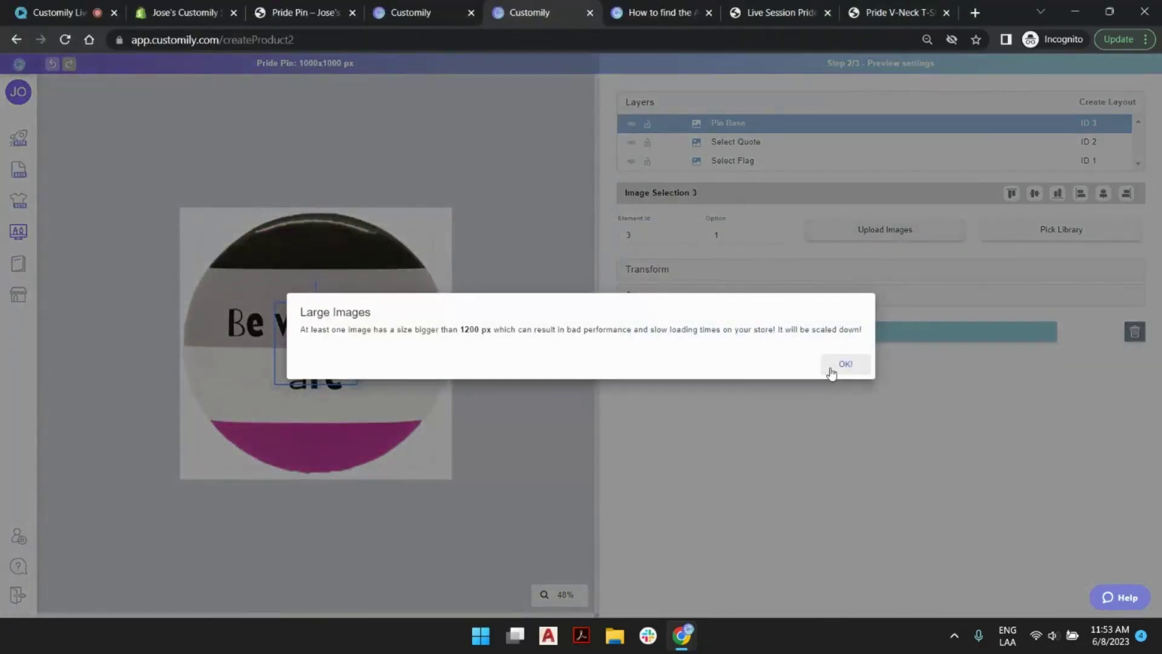
{"action": "left_click", "coordinate": [831, 370]}
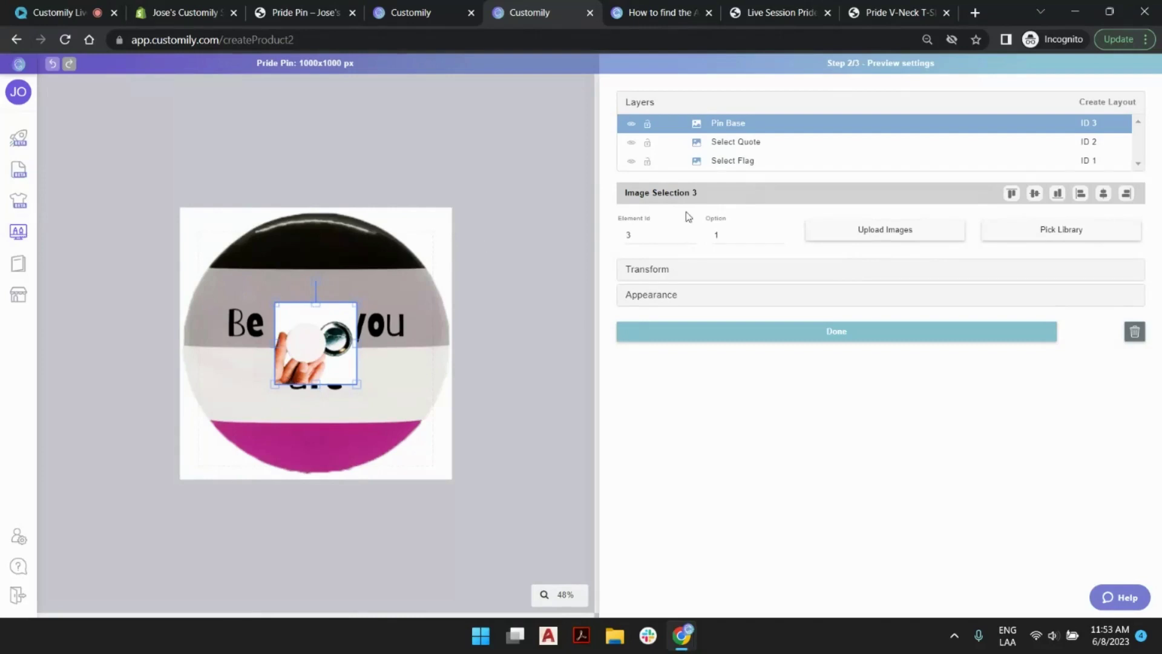
Step: Set the Pin Base image to 1000 × 1000 px and move its layer below Select Quote and Select Flag
{"action": "left_click", "coordinate": [716, 275]}
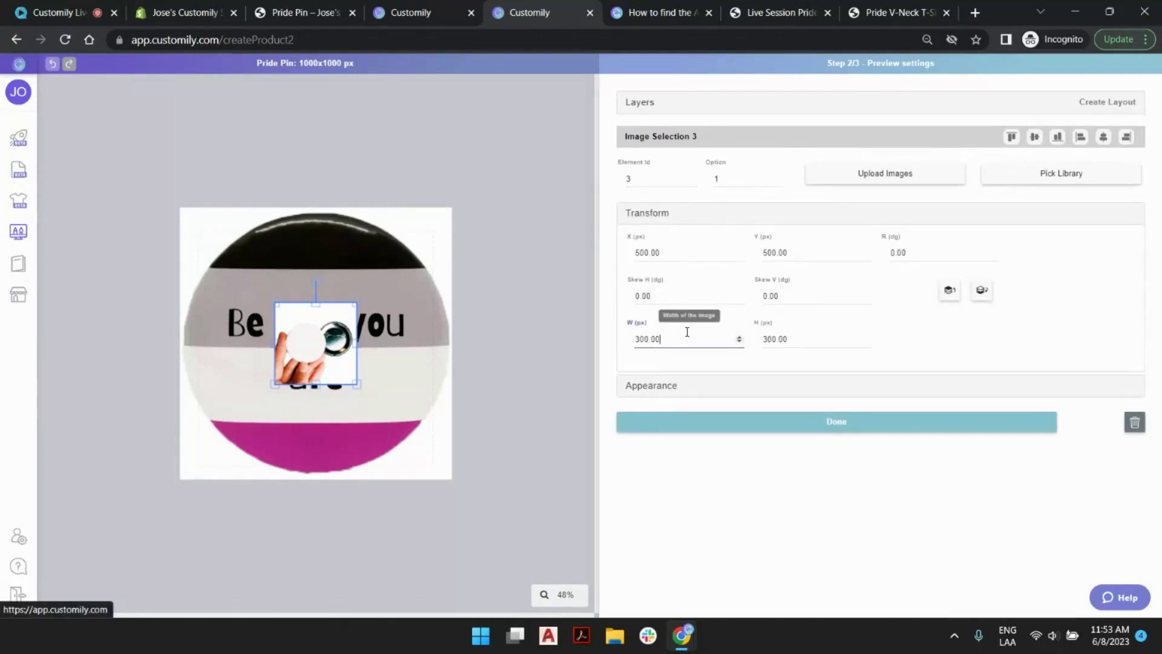
{"action": "left_click_drag", "start_coordinate": [695, 334], "coordinate": [655, 330]}
{"action": "type", "text": "1000"}
{"action": "double_click", "coordinate": [781, 339]}
{"action": "type", "text": "1000"}
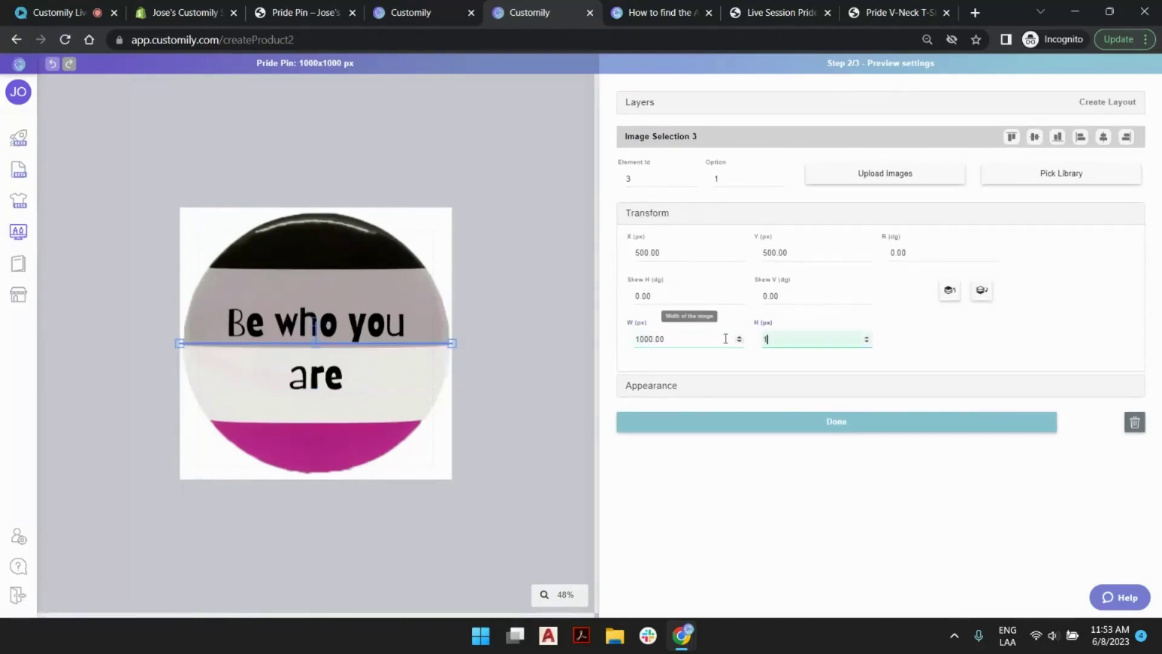
{"action": "left_click", "coordinate": [659, 115]}
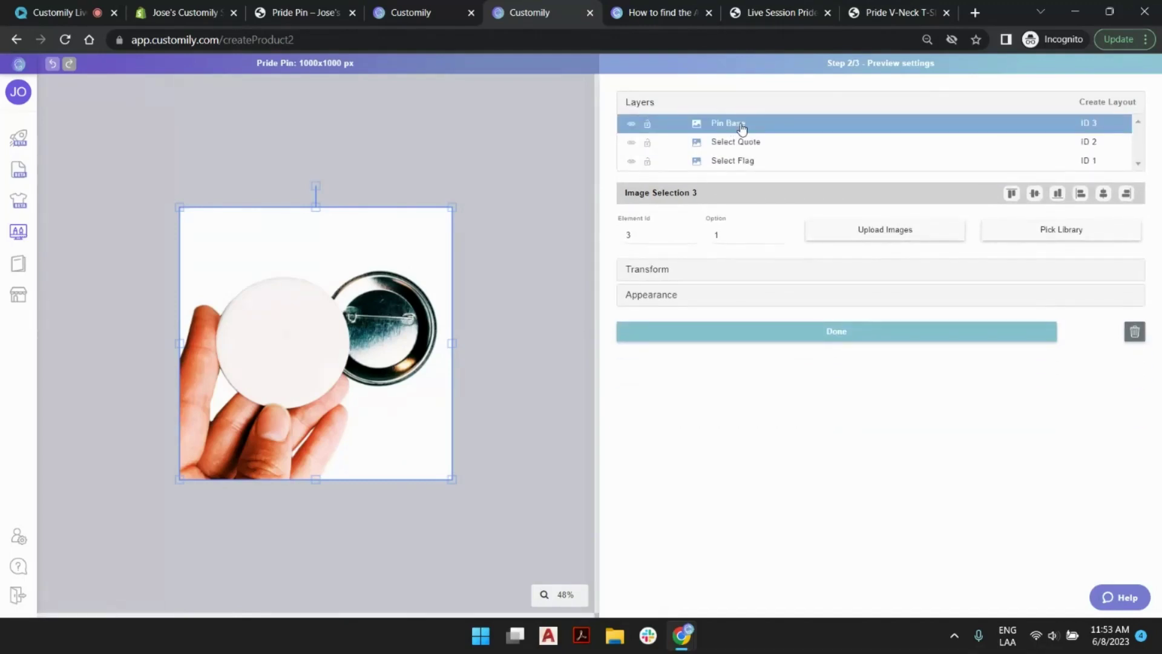
{"action": "left_click_drag", "start_coordinate": [742, 128], "coordinate": [742, 162]}
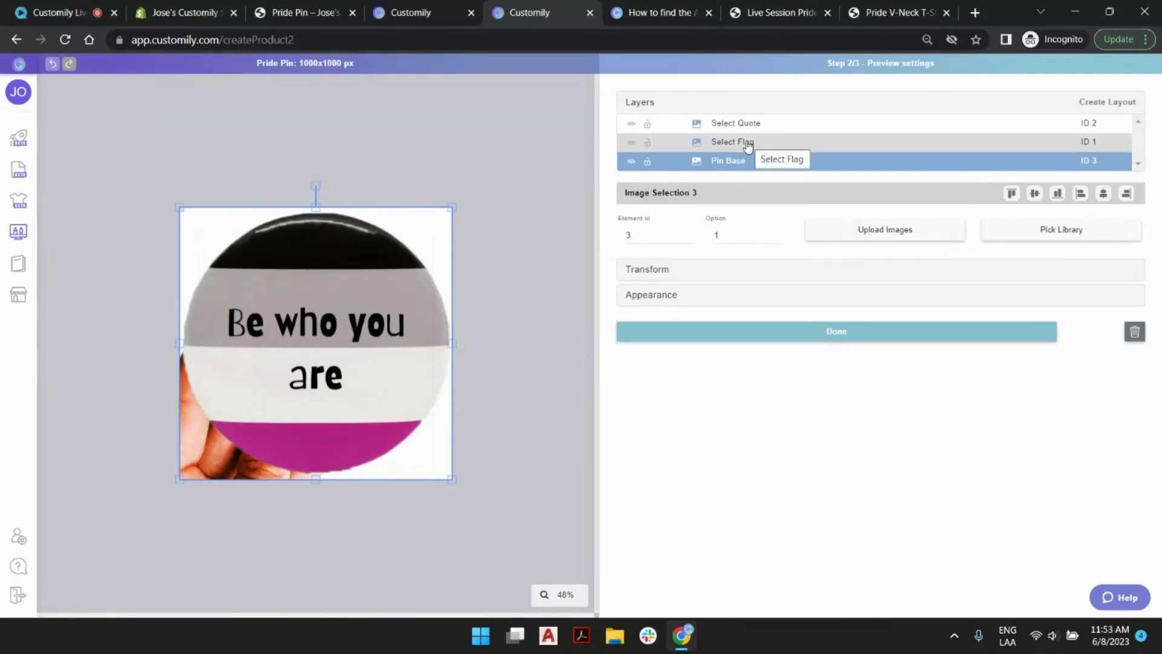
Step: Scale the Select Flag and Select Quote layers down together and place them over the blank pin in the photo
{"action": "left_click", "coordinate": [747, 144]}
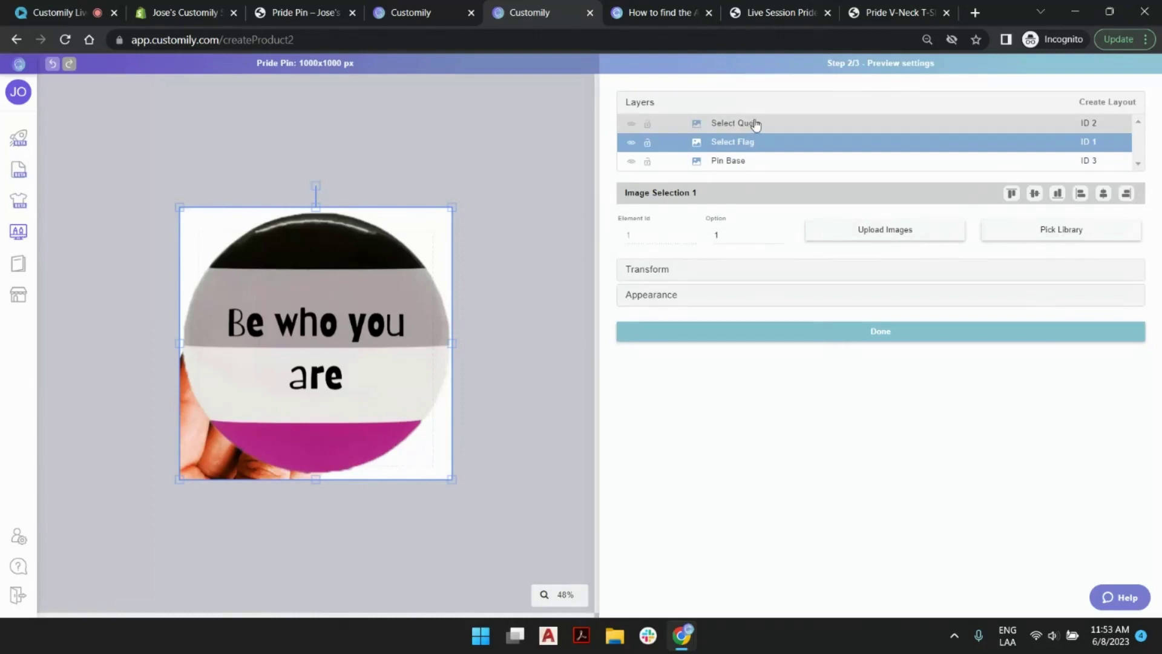
{"action": "left_click", "coordinate": [752, 126], "text": "shift"}
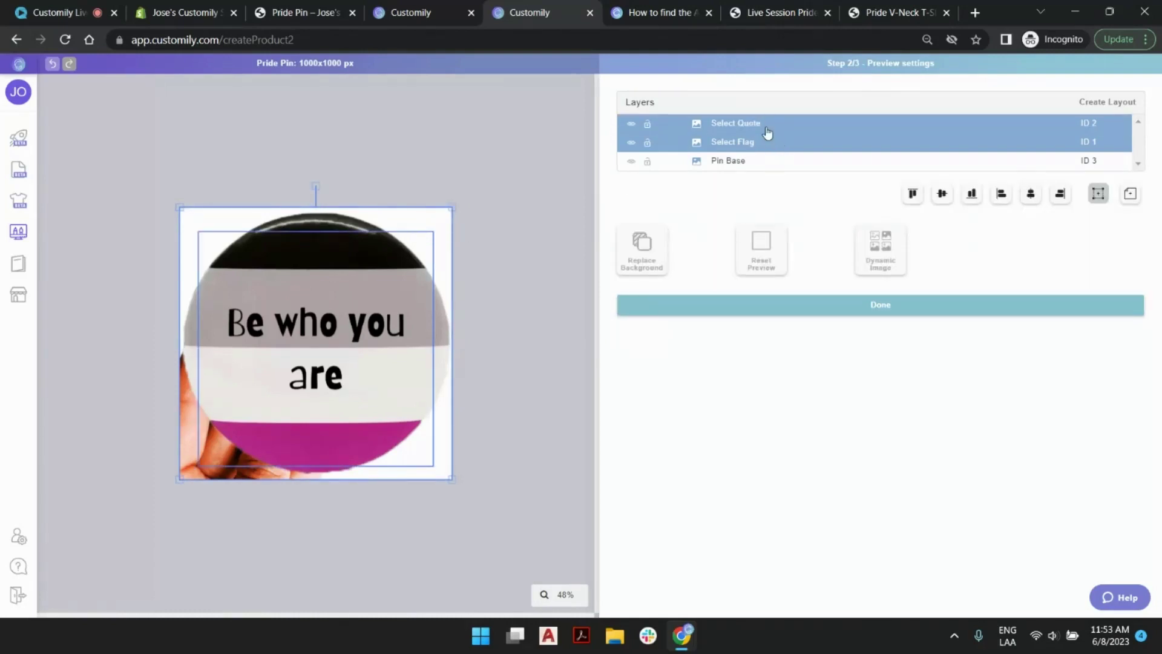
{"action": "left_click_drag", "start_coordinate": [451, 204], "coordinate": [379, 282]}
{"action": "scroll", "coordinate": [166, 400], "scroll_direction": "up", "scroll_amount": 3}
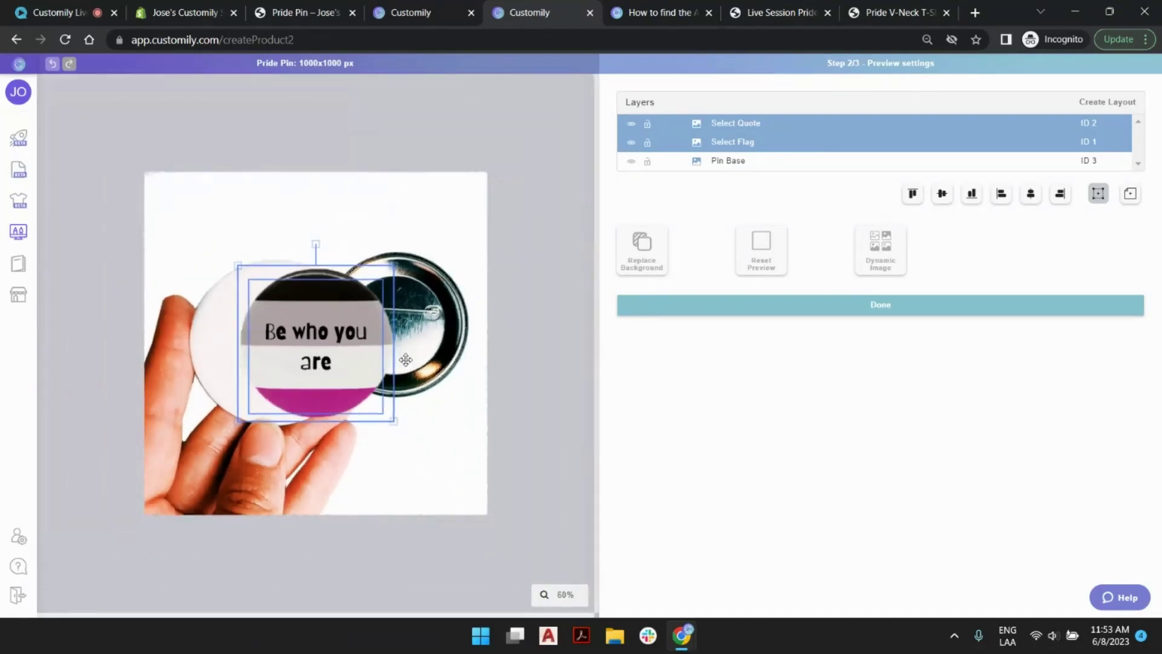
{"action": "left_click_drag", "start_coordinate": [343, 333], "coordinate": [292, 329]}
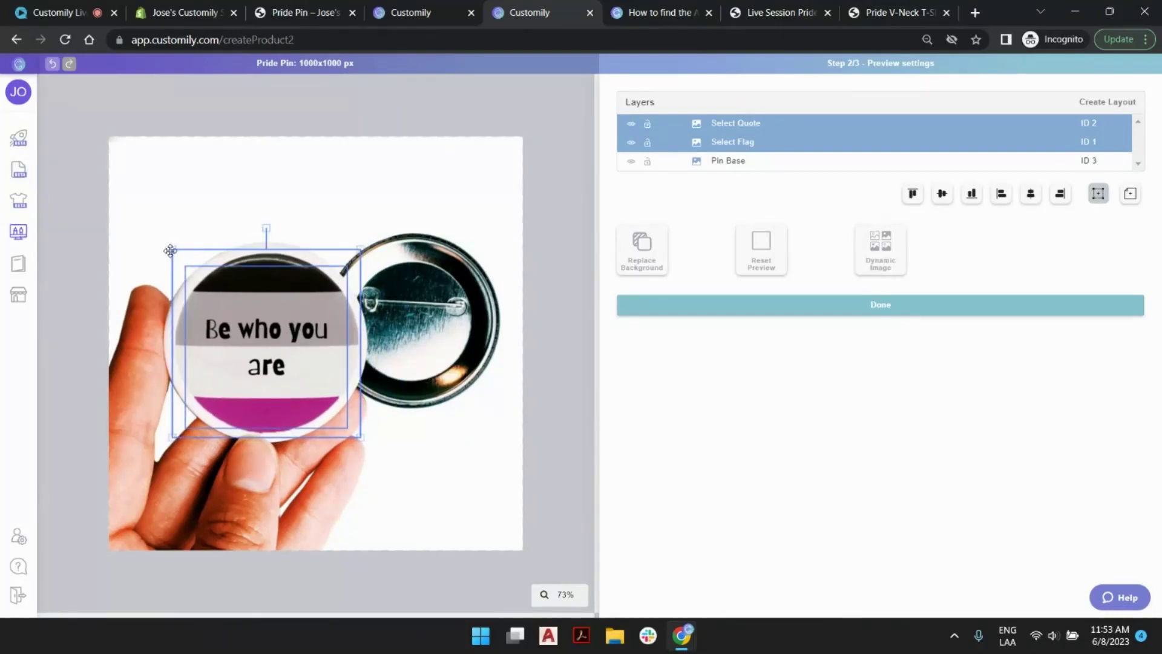
{"action": "left_click_drag", "start_coordinate": [169, 249], "coordinate": [155, 239]}
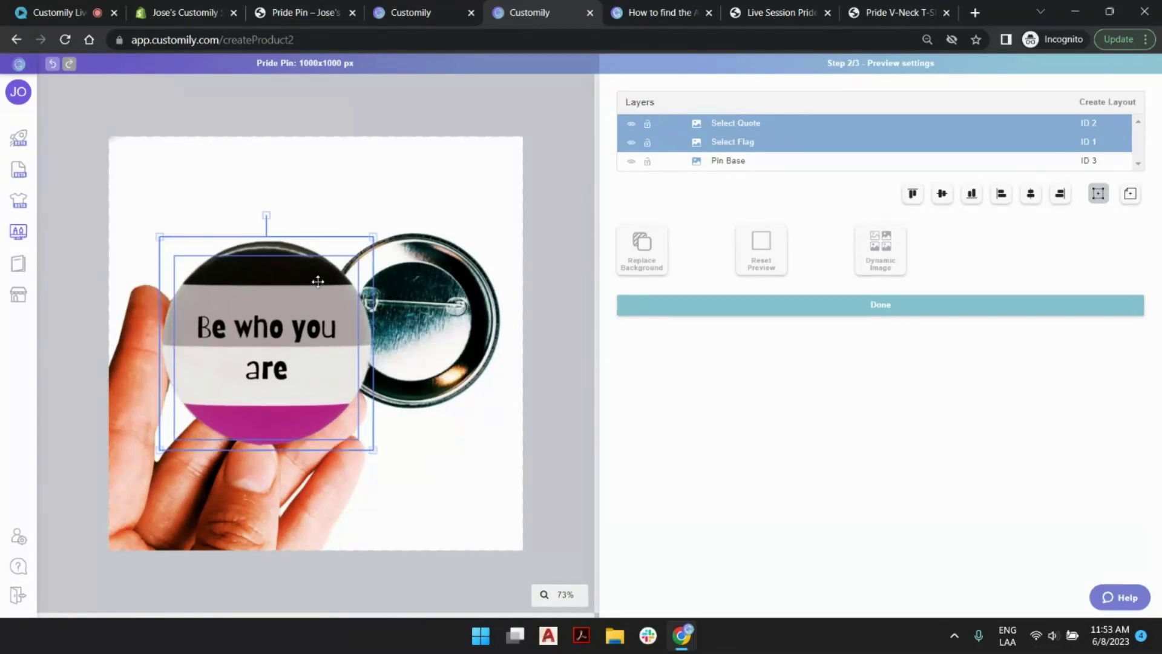
Step: Nudge the Select Quote and Select Flag layers together to fit the blank pin, undoing the trial rotation
{"action": "left_click_drag", "start_coordinate": [268, 337], "coordinate": [273, 348]}
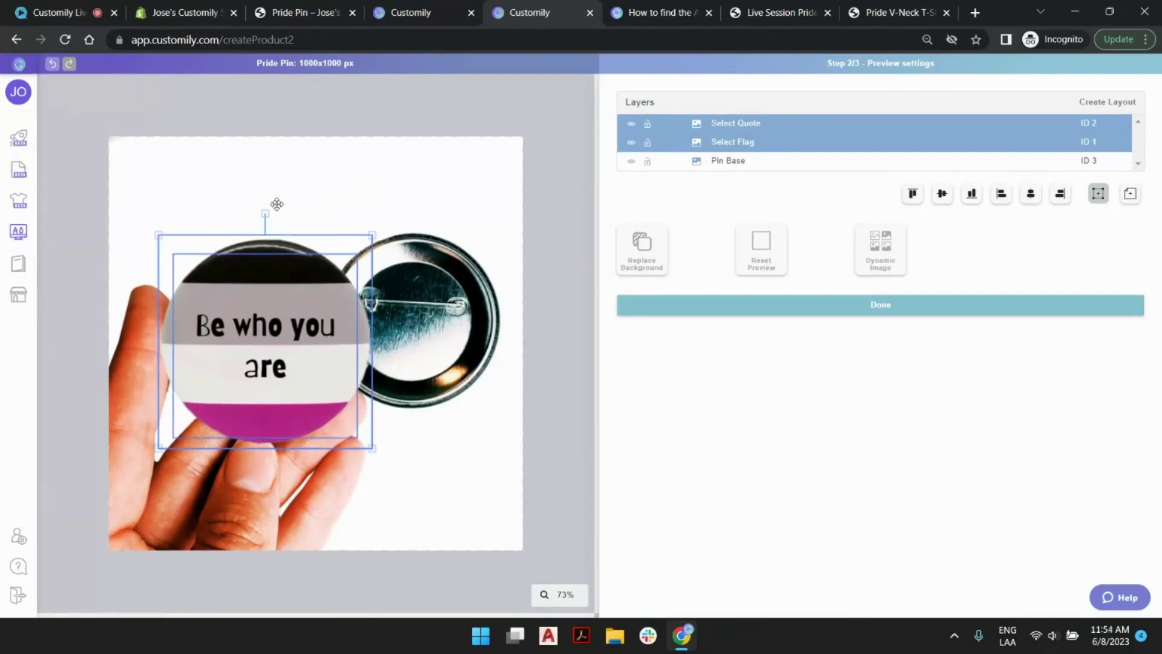
{"action": "left_click_drag", "start_coordinate": [265, 215], "coordinate": [175, 219]}
{"action": "left_click", "coordinate": [52, 64]}
{"action": "left_click", "coordinate": [538, 137]}
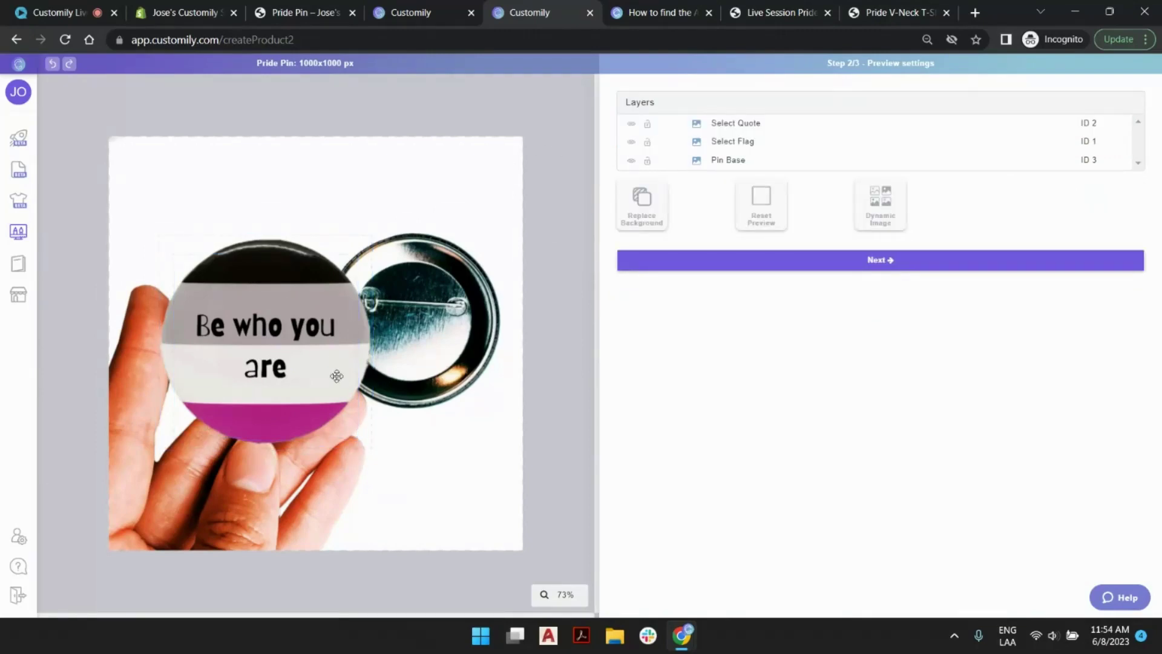
Step: Check the pin preview with the BORN THIS WAY quote and flag option 4, examining the pin's edge near the thumb
{"action": "scroll", "coordinate": [333, 363], "scroll_direction": "down", "scroll_amount": 2}
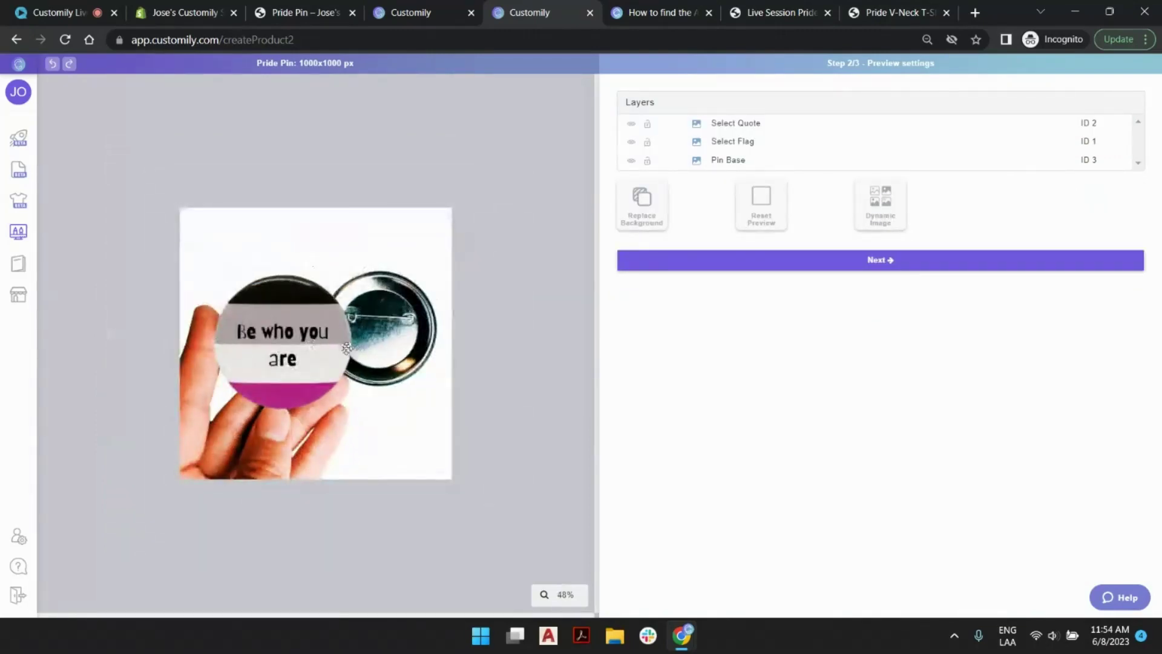
{"action": "left_click", "coordinate": [309, 300]}
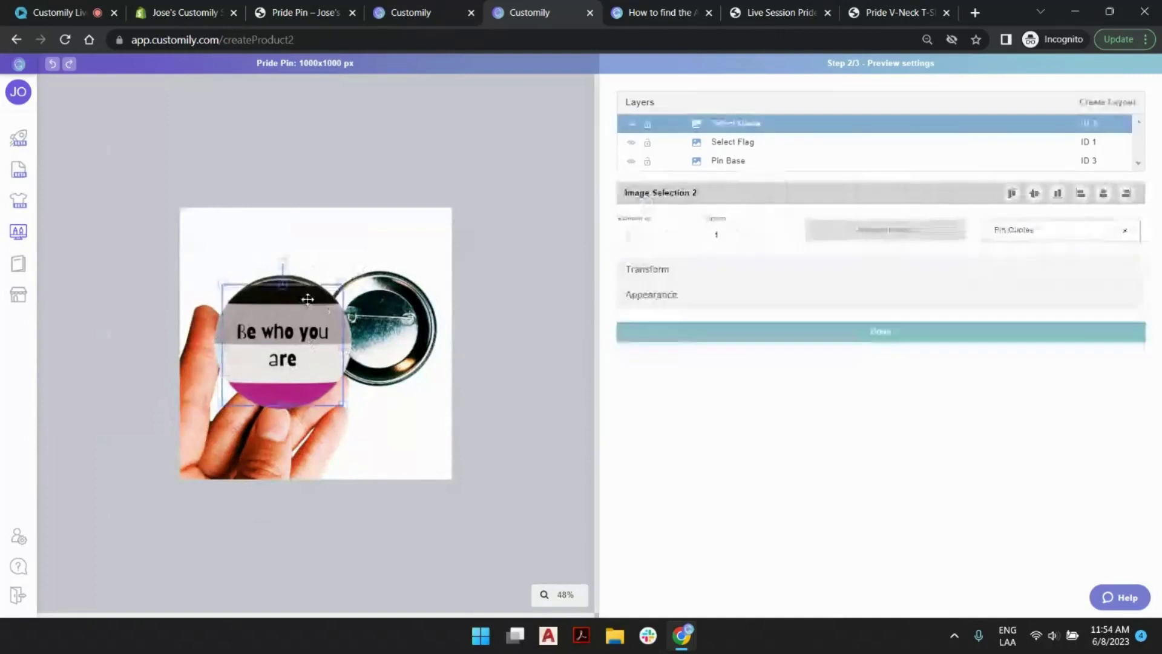
{"action": "left_click", "coordinate": [778, 233]}
{"action": "left_click", "coordinate": [731, 143]}
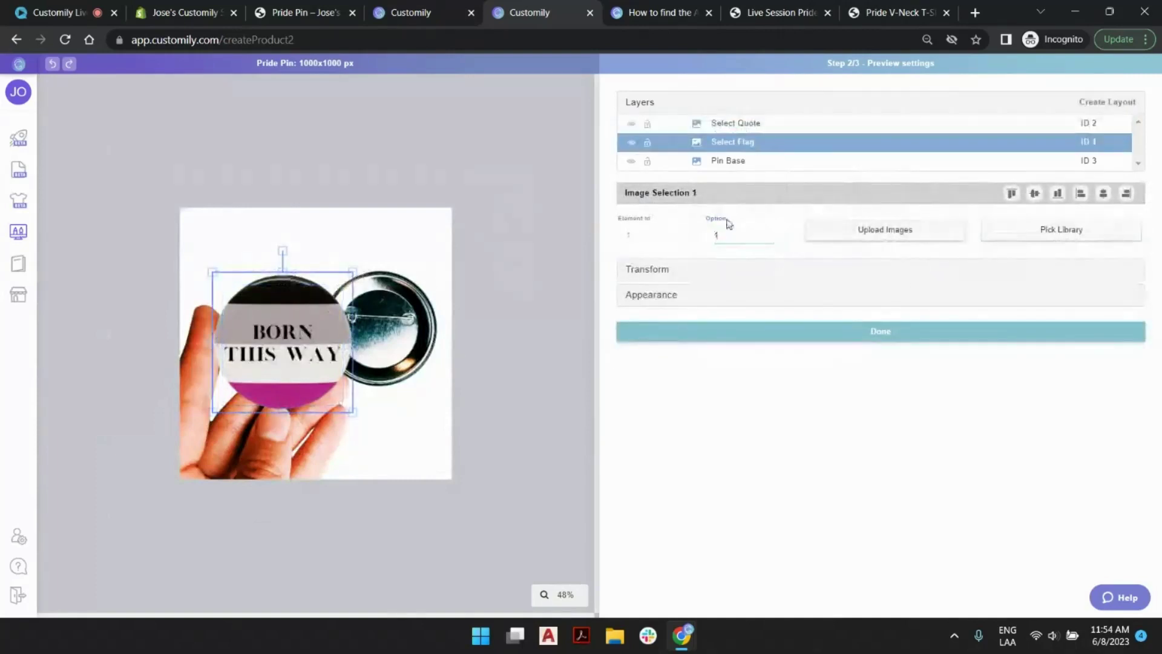
{"action": "left_click", "coordinate": [779, 233]}
{"action": "left_click", "coordinate": [779, 233]}
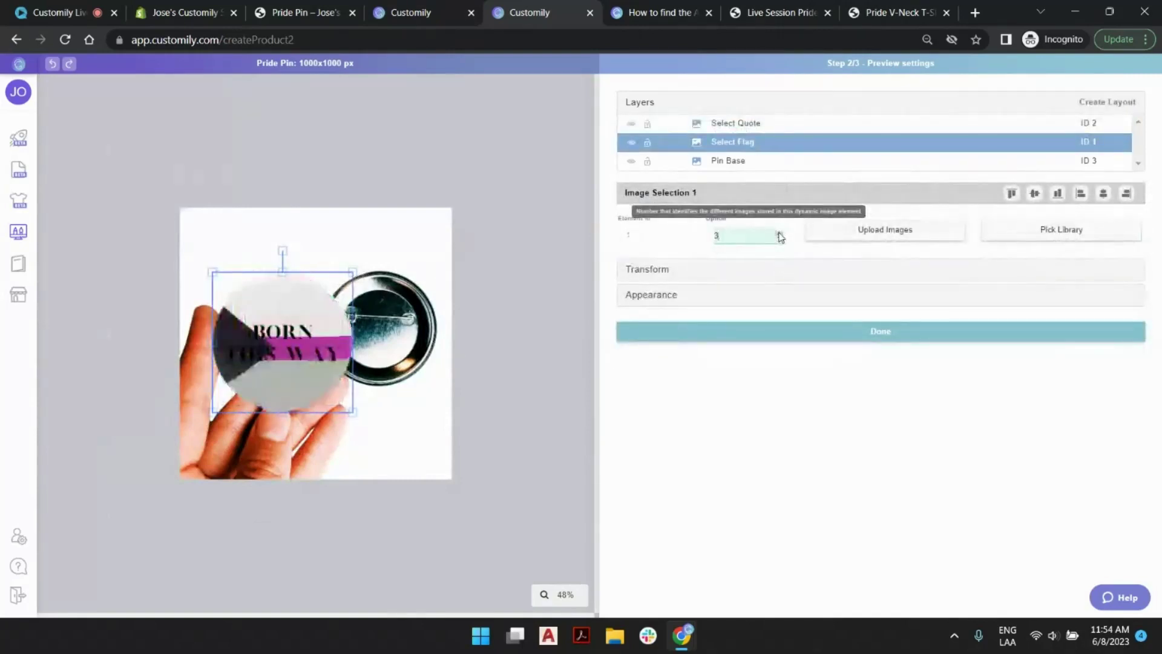
{"action": "left_click", "coordinate": [779, 233]}
{"action": "left_click", "coordinate": [553, 183]}
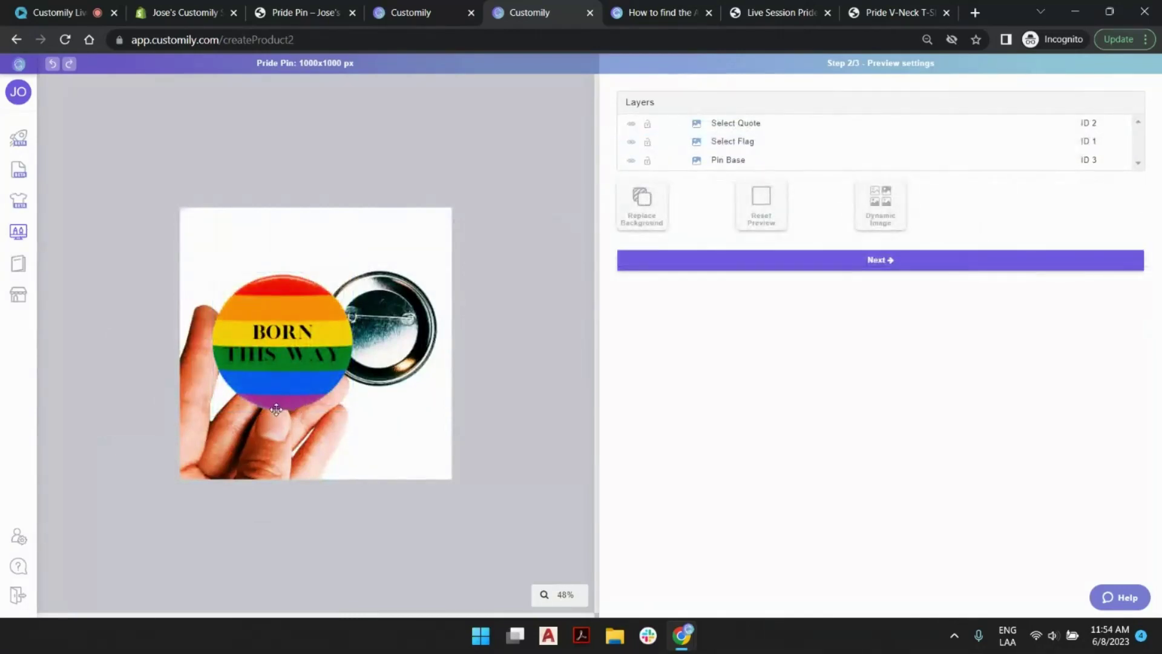
{"action": "scroll", "coordinate": [275, 409], "scroll_direction": "up", "scroll_amount": 5}
{"action": "scroll", "coordinate": [238, 427], "scroll_direction": "up", "scroll_amount": 4}
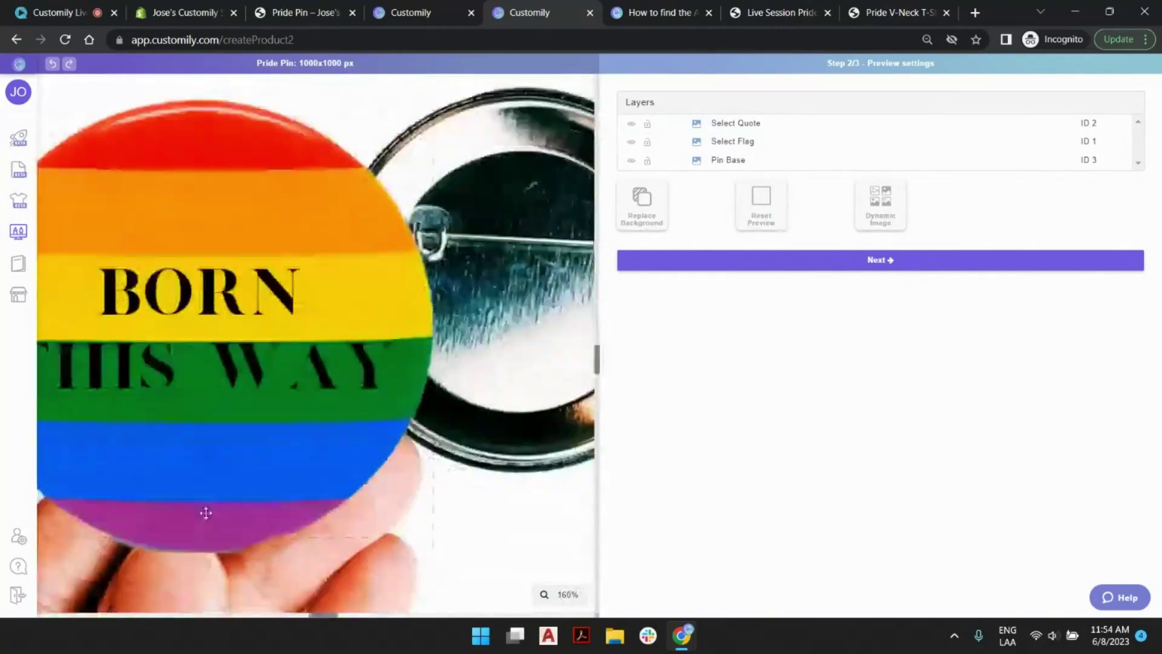
{"action": "scroll", "coordinate": [306, 442], "scroll_direction": "down", "scroll_amount": 10}
{"action": "scroll", "coordinate": [292, 410], "scroll_direction": "up", "scroll_amount": 3}
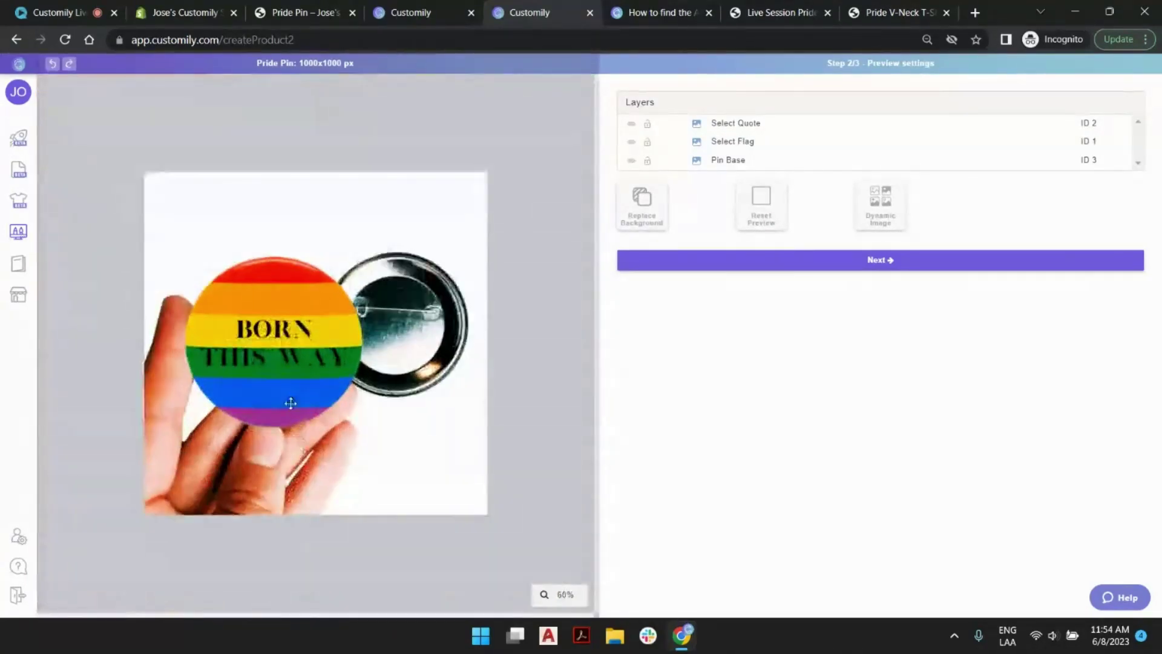
{"action": "scroll", "coordinate": [321, 357], "scroll_direction": "down", "scroll_amount": 2}
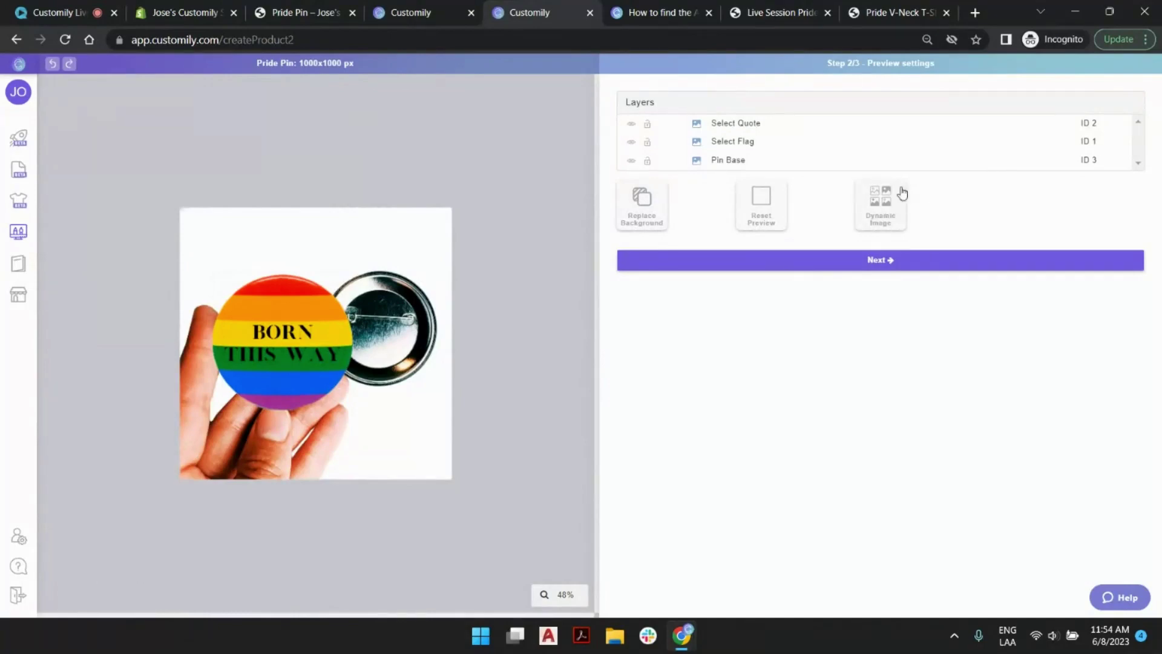
Step: Add a dynamic image layer to the preview, upload Finger.png and move it over the thumb in the photo
{"action": "left_click", "coordinate": [885, 211]}
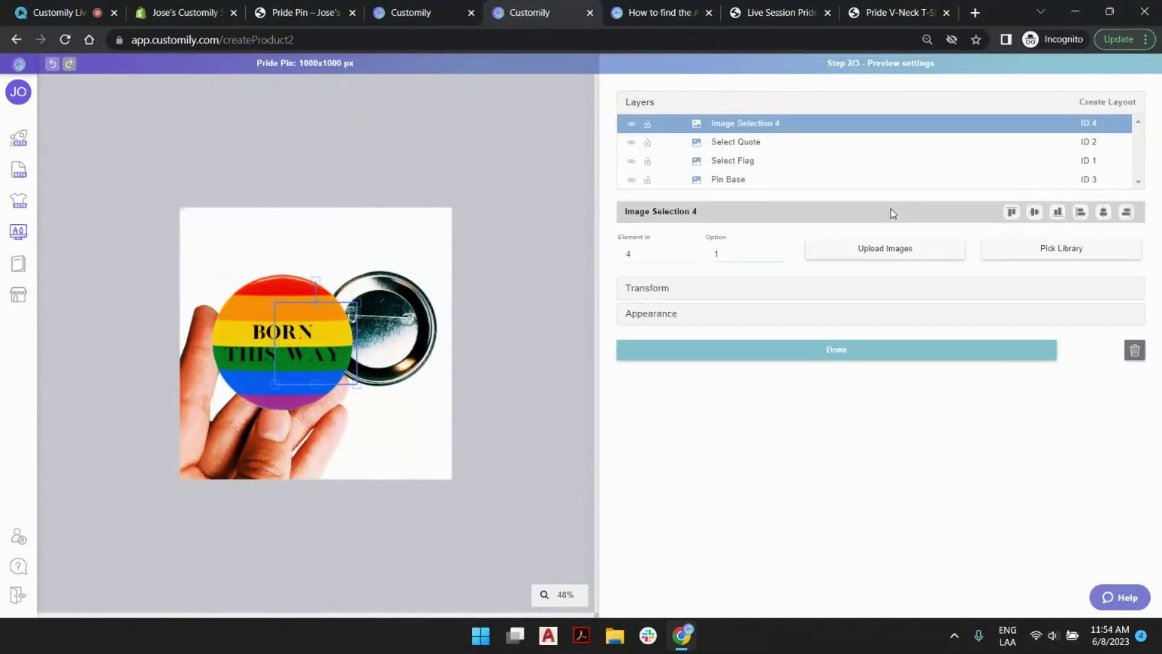
{"action": "left_click", "coordinate": [880, 248]}
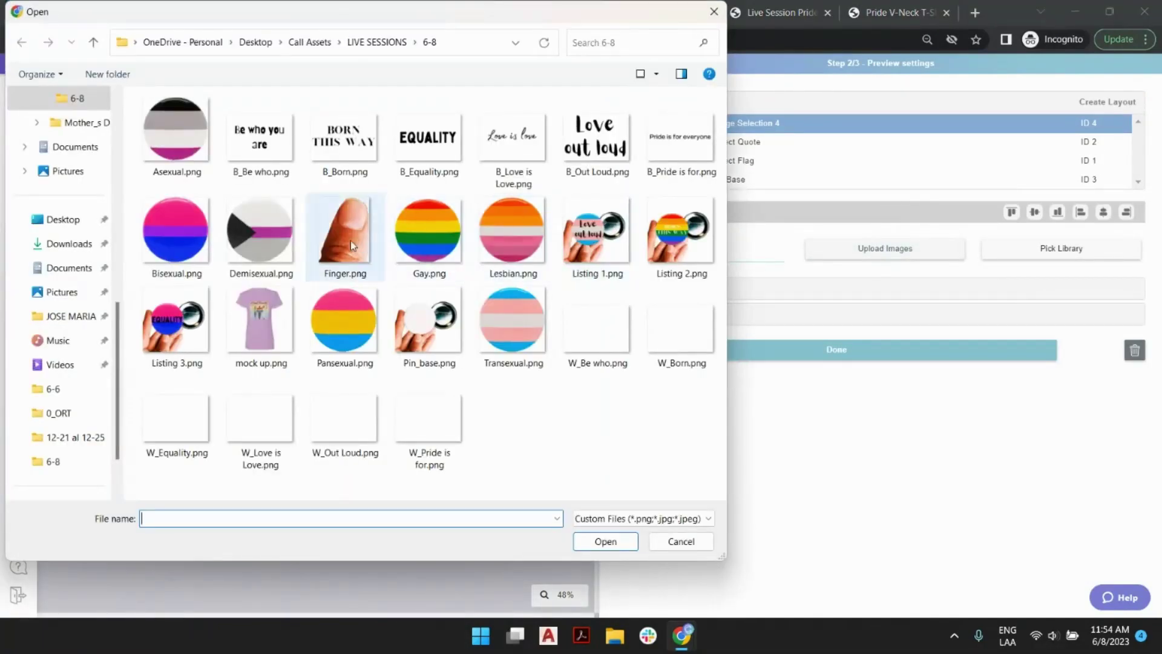
{"action": "double_click", "coordinate": [345, 220]}
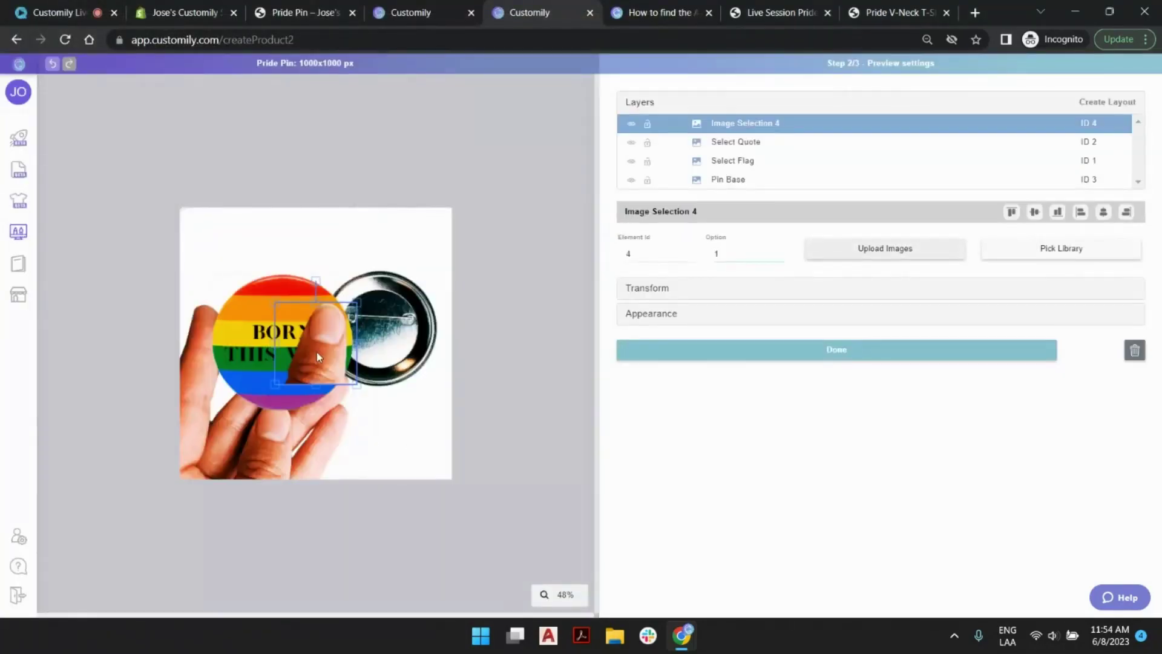
{"action": "left_click_drag", "start_coordinate": [317, 352], "coordinate": [262, 451]}
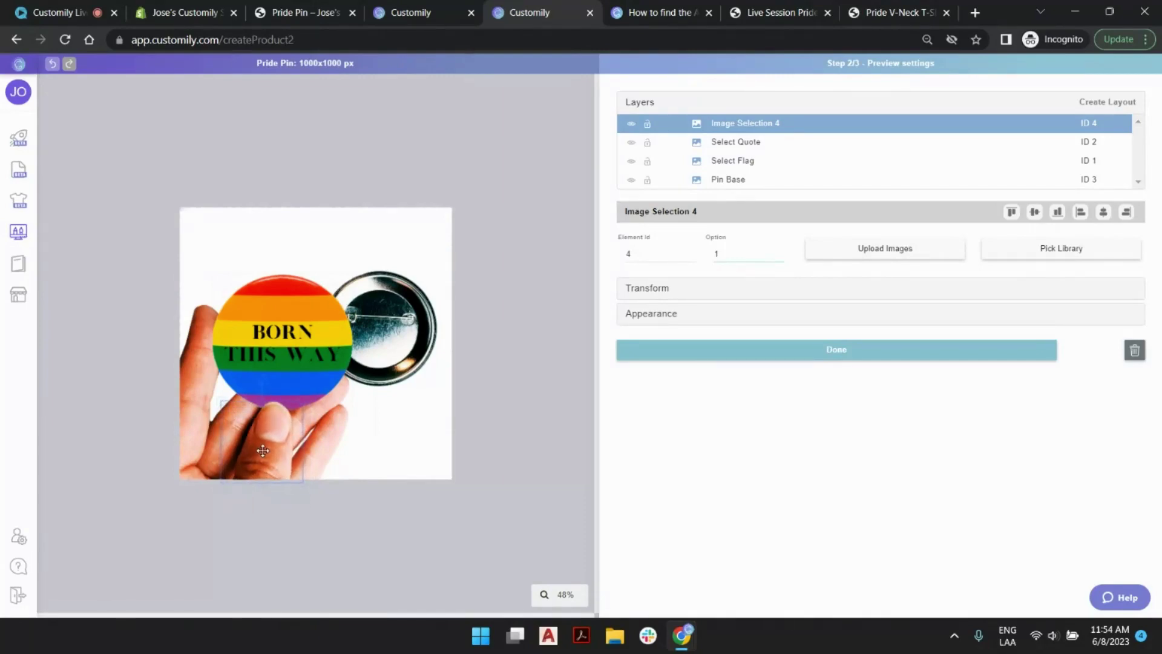
Step: Move the finger image onto the empty area beside the hand and lower its opacity to 49%
{"action": "scroll", "coordinate": [213, 482], "scroll_direction": "up", "scroll_amount": 5}
{"action": "left_click_drag", "start_coordinate": [115, 424], "coordinate": [376, 390]}
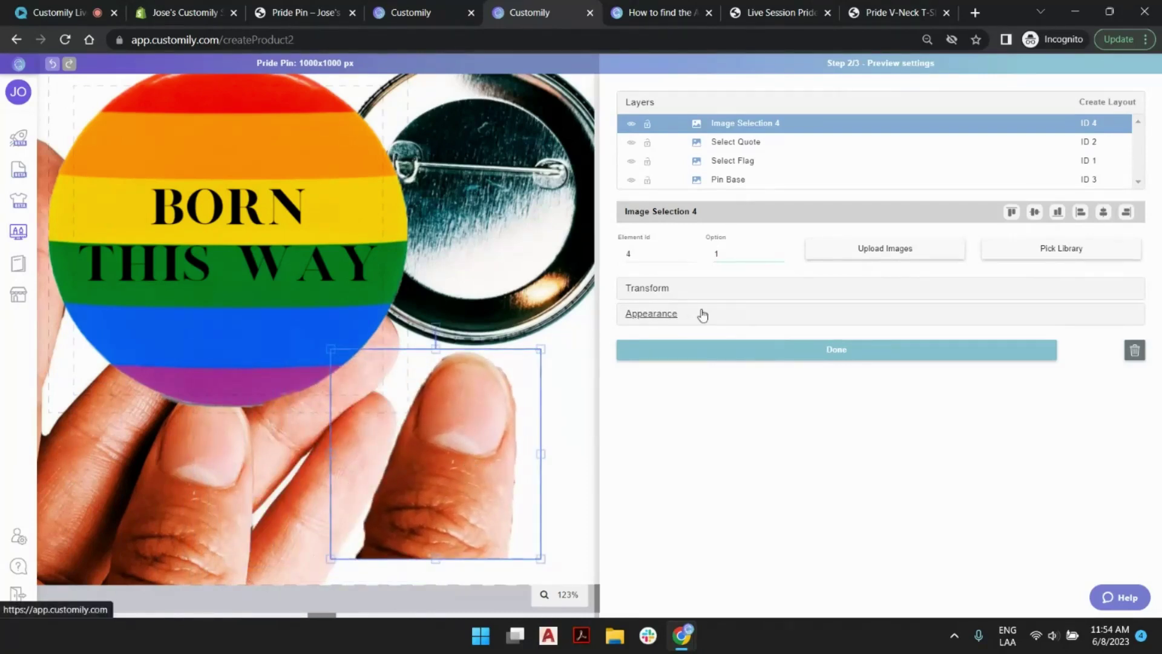
{"action": "left_click", "coordinate": [702, 314]}
{"action": "left_click_drag", "start_coordinate": [907, 274], "coordinate": [893, 273]}
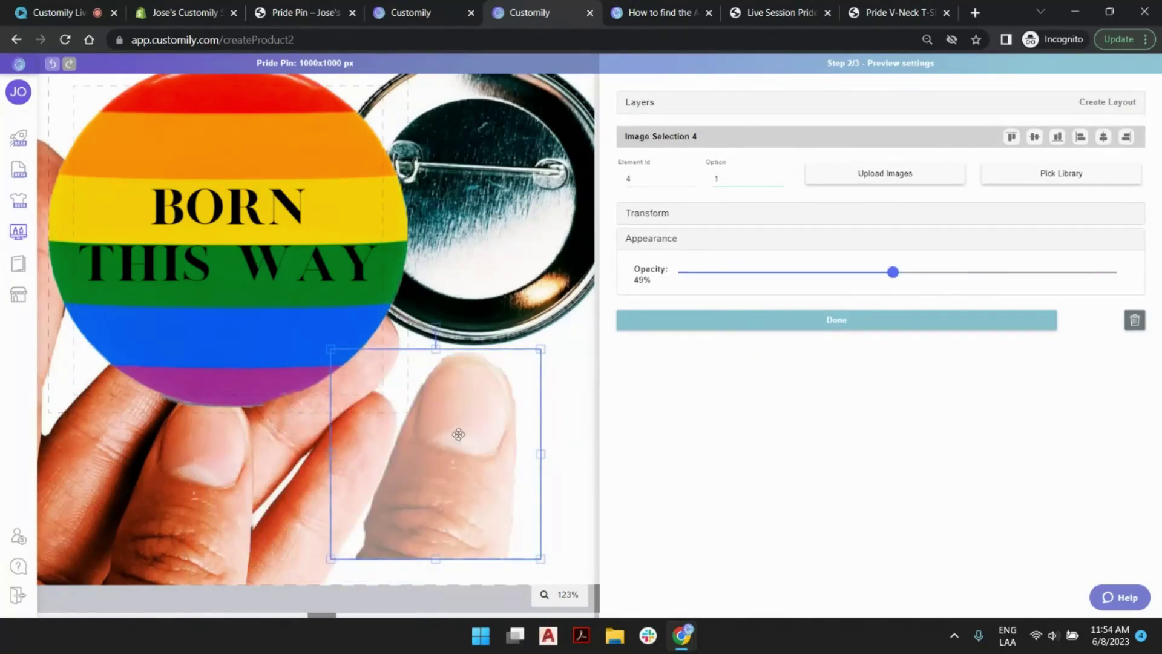
Step: Align and resize the translucent finger image over the photo's thumb, then raise its opacity to 99%
{"action": "left_click_drag", "start_coordinate": [451, 489], "coordinate": [195, 525]}
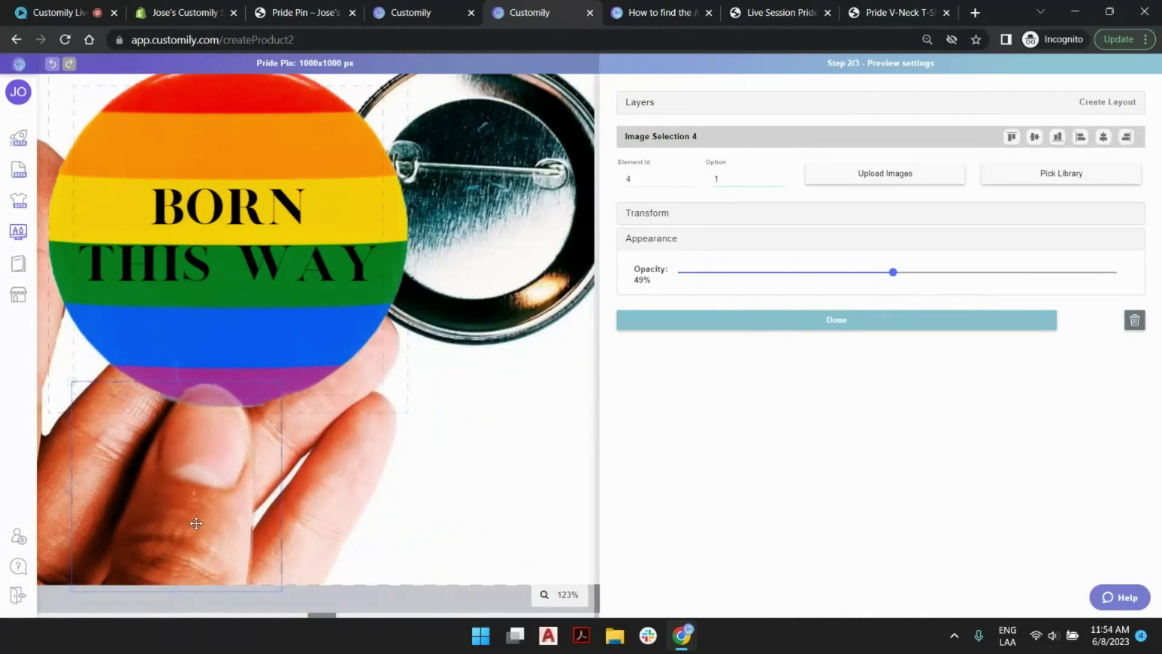
{"action": "left_click_drag", "start_coordinate": [282, 384], "coordinate": [282, 384]}
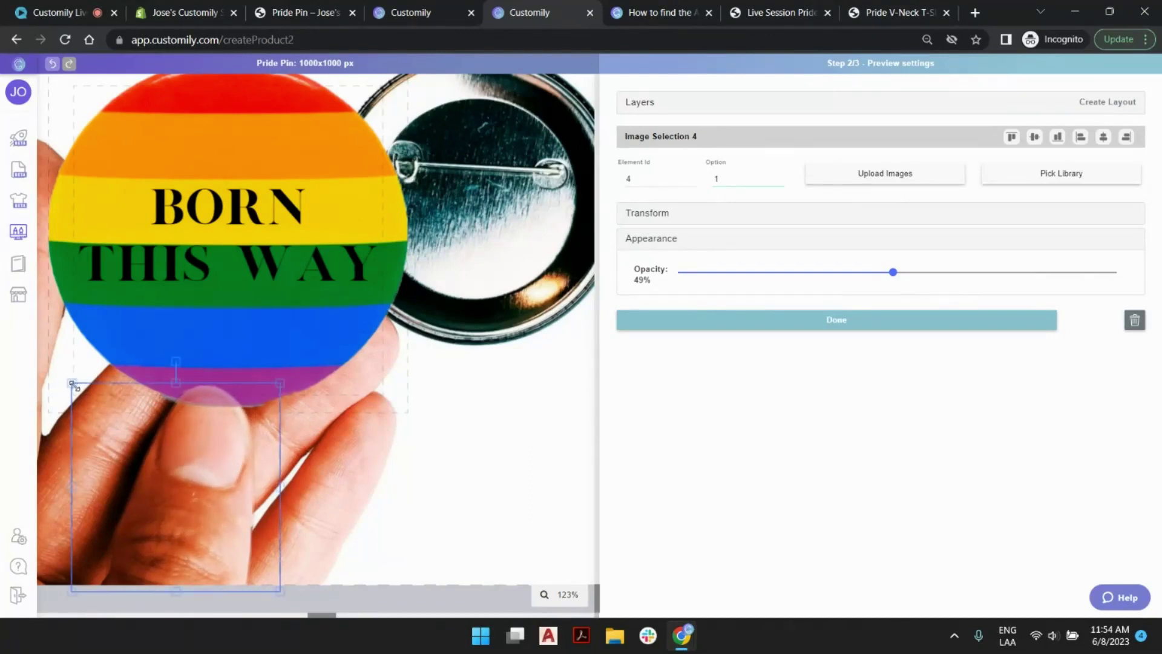
{"action": "left_click_drag", "start_coordinate": [71, 384], "coordinate": [70, 388]}
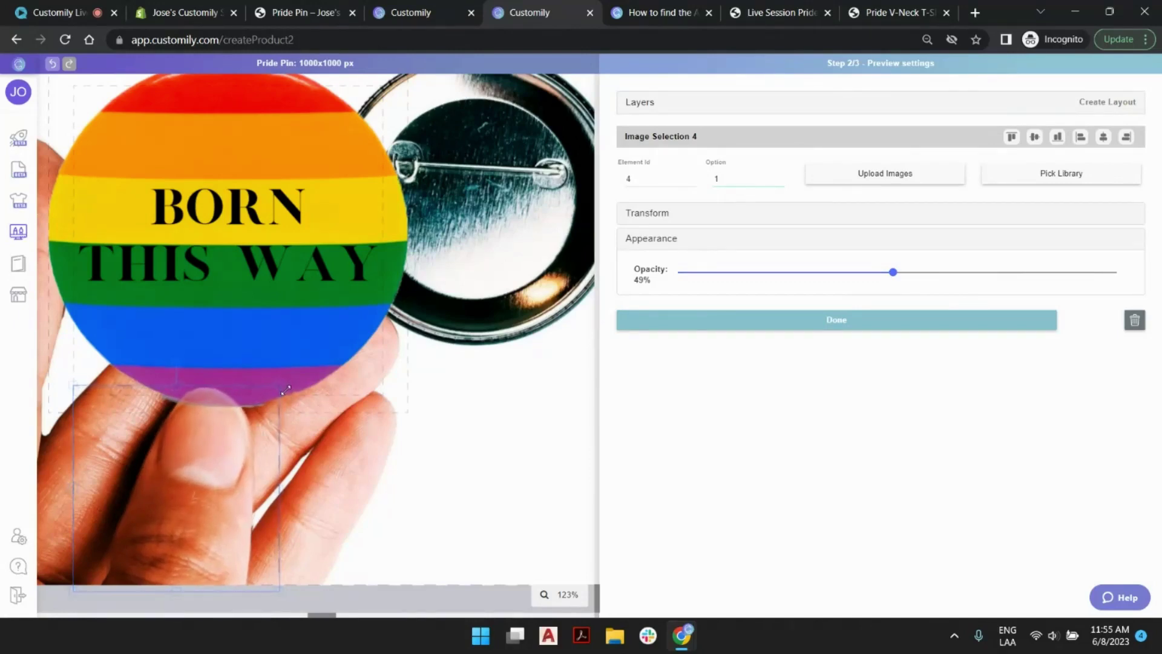
{"action": "left_click_drag", "start_coordinate": [175, 545], "coordinate": [177, 540]}
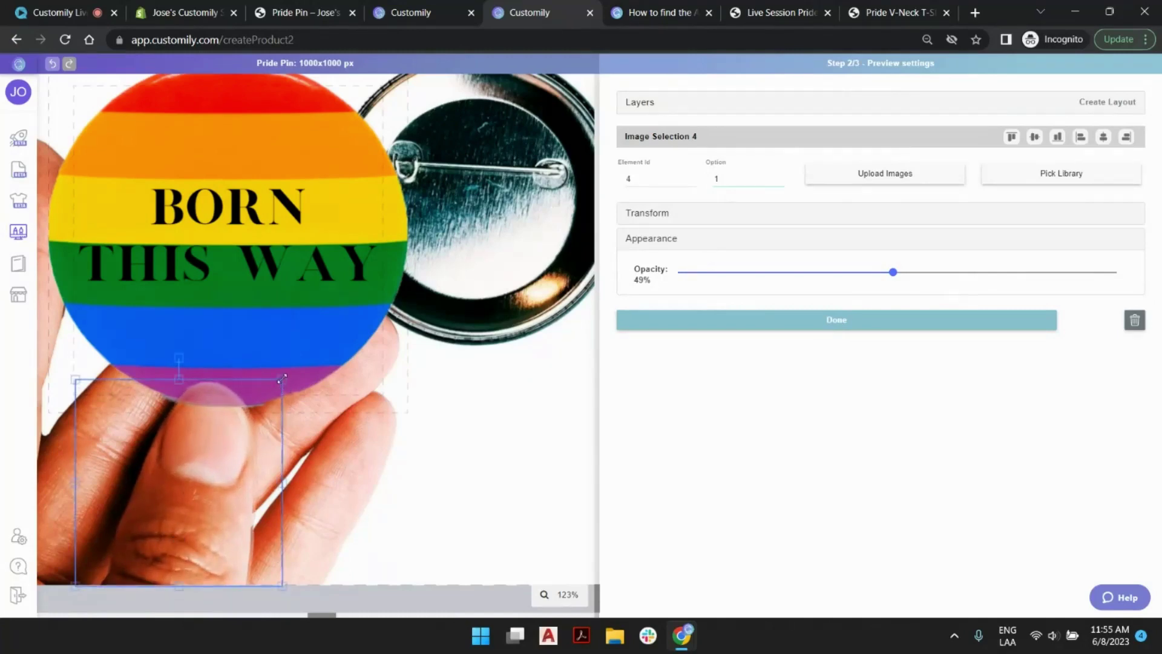
{"action": "left_click_drag", "start_coordinate": [179, 380], "coordinate": [179, 385]}
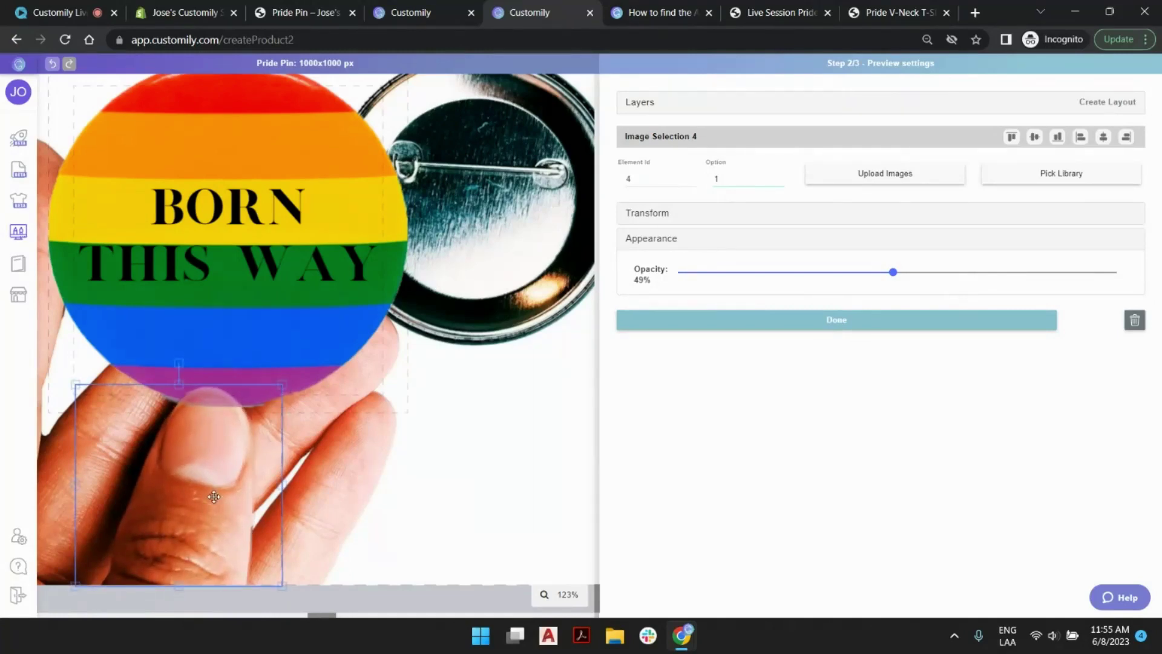
{"action": "left_click_drag", "start_coordinate": [891, 273], "coordinate": [1119, 271]}
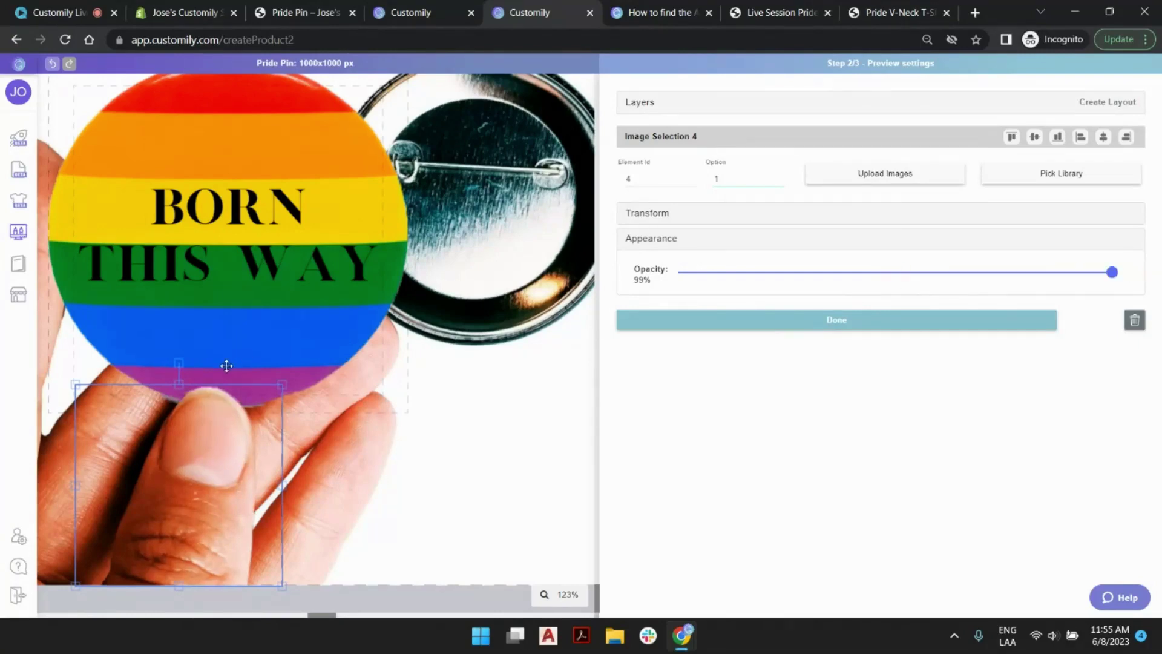
Step: Switch the preview flag to option 6 to check how the thumb overlaps the pin's lower edge
{"action": "scroll", "coordinate": [302, 375], "scroll_direction": "down", "scroll_amount": 5}
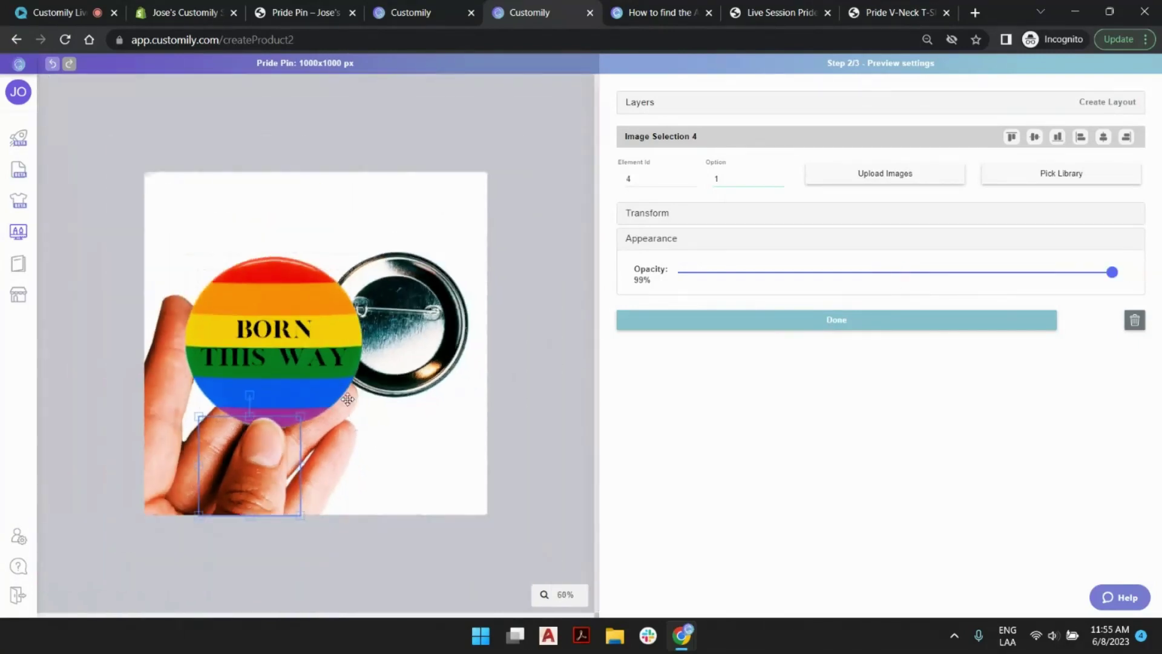
{"action": "left_click", "coordinate": [311, 261]}
{"action": "left_click", "coordinate": [779, 178]}
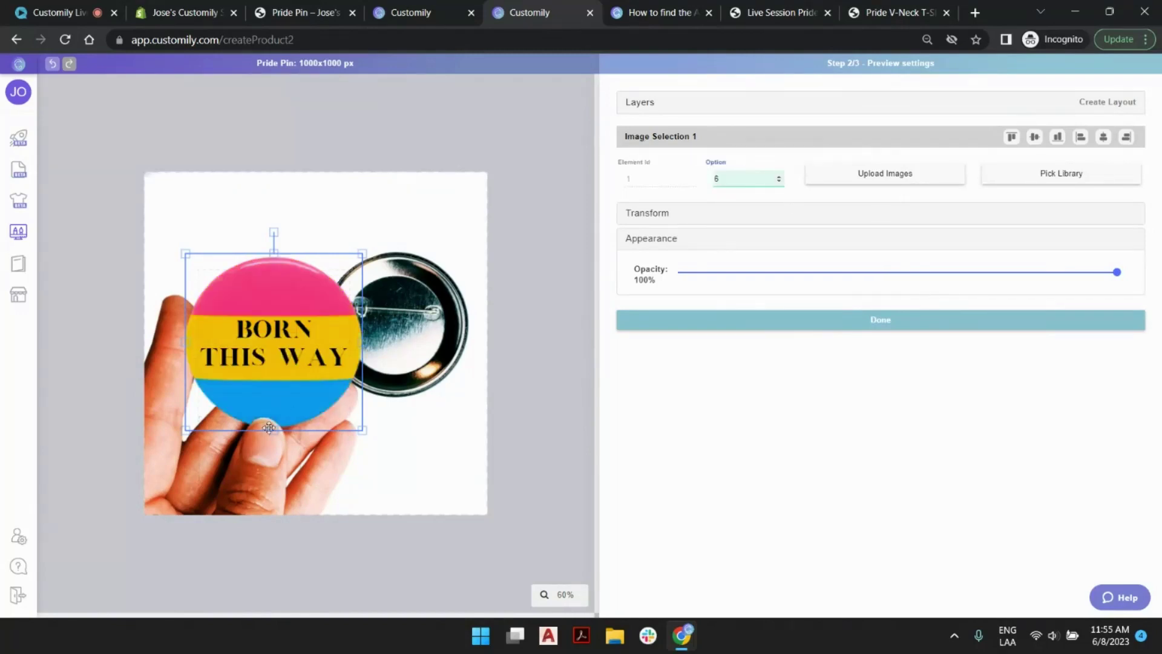
{"action": "left_click", "coordinate": [482, 394]}
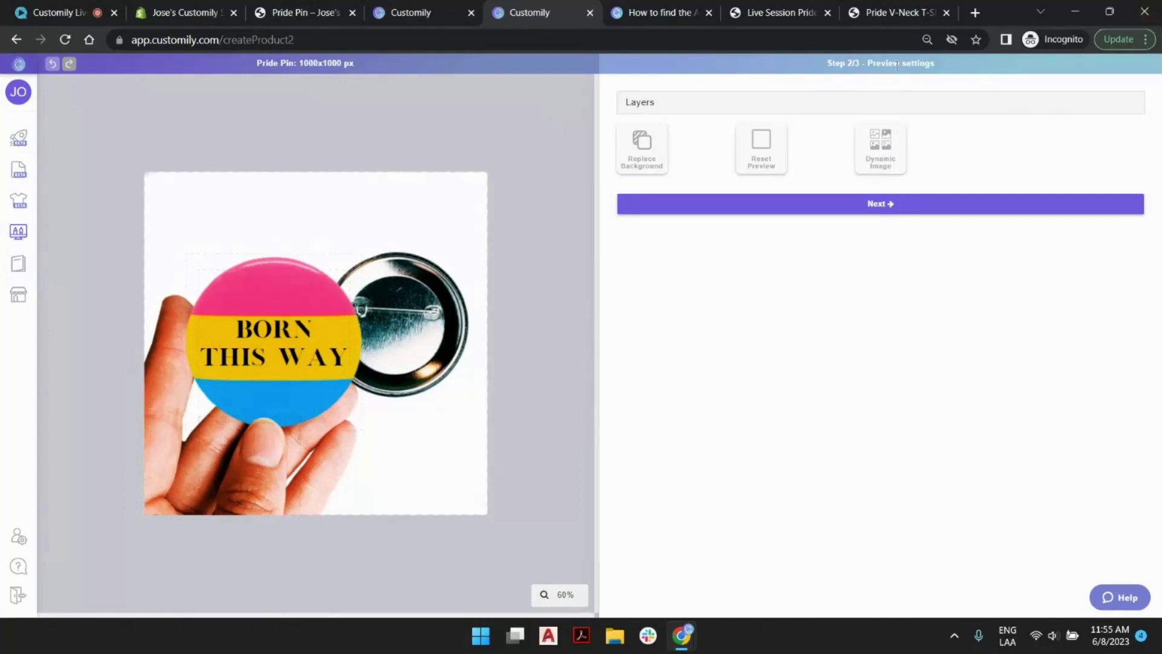
Step: Proceed to the template review and switch the Select Flag layer to image option 4
{"action": "left_click", "coordinate": [888, 209]}
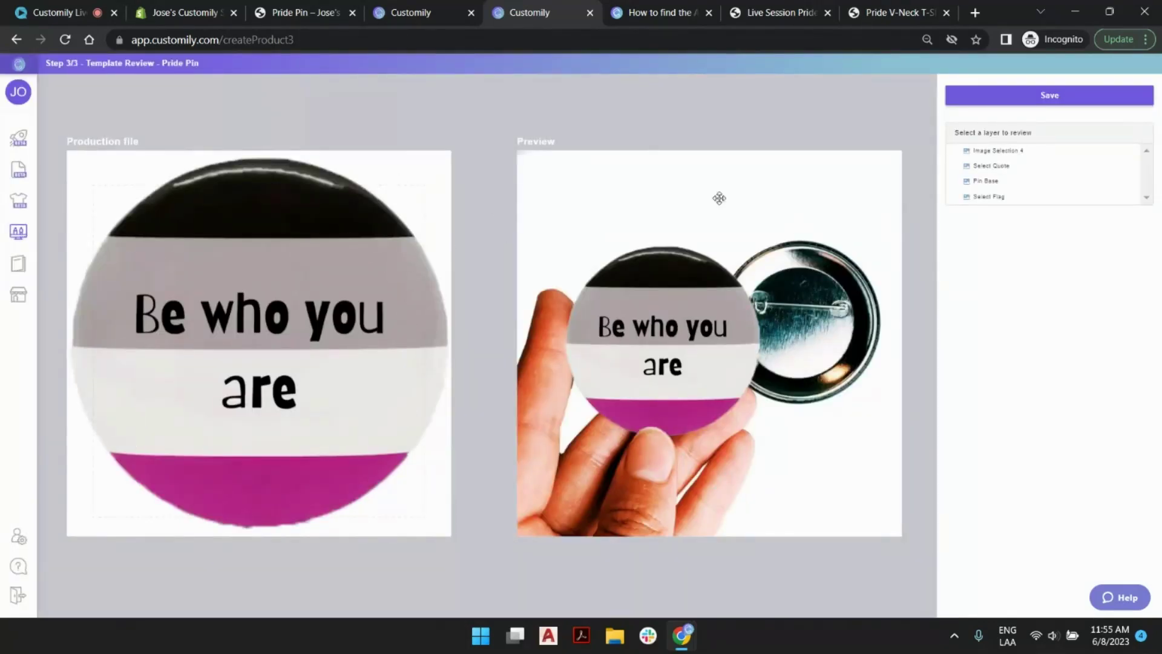
{"action": "left_click", "coordinate": [1005, 197]}
{"action": "left_click", "coordinate": [1138, 237]}
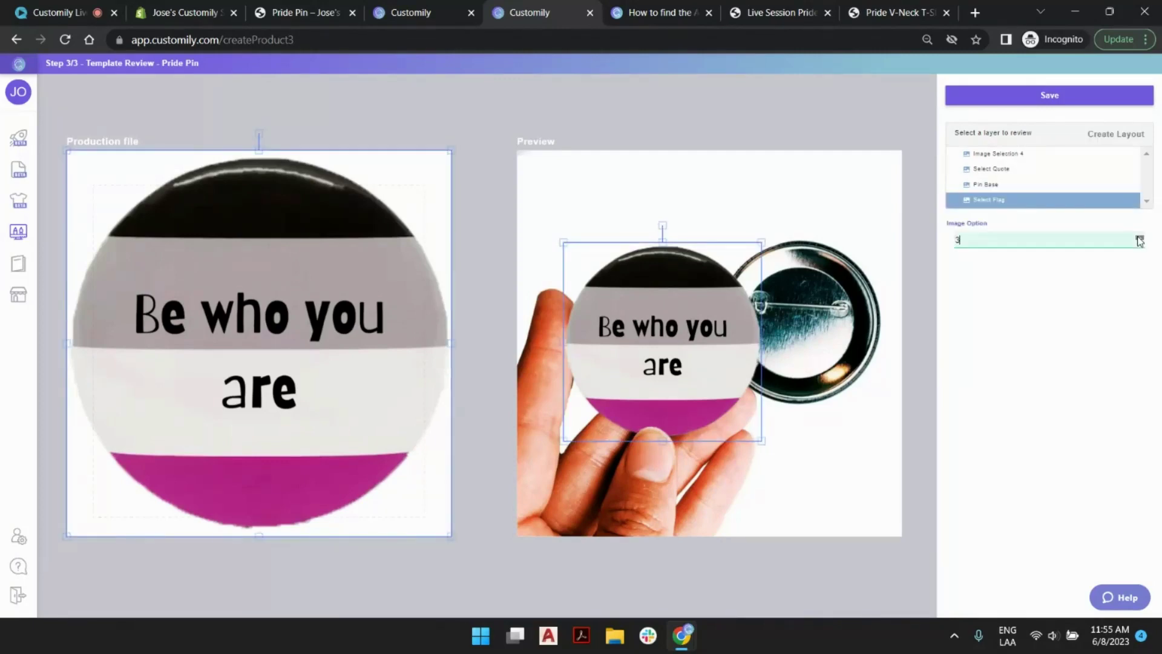
{"action": "left_click", "coordinate": [1138, 237]}
{"action": "left_click", "coordinate": [1138, 237]}
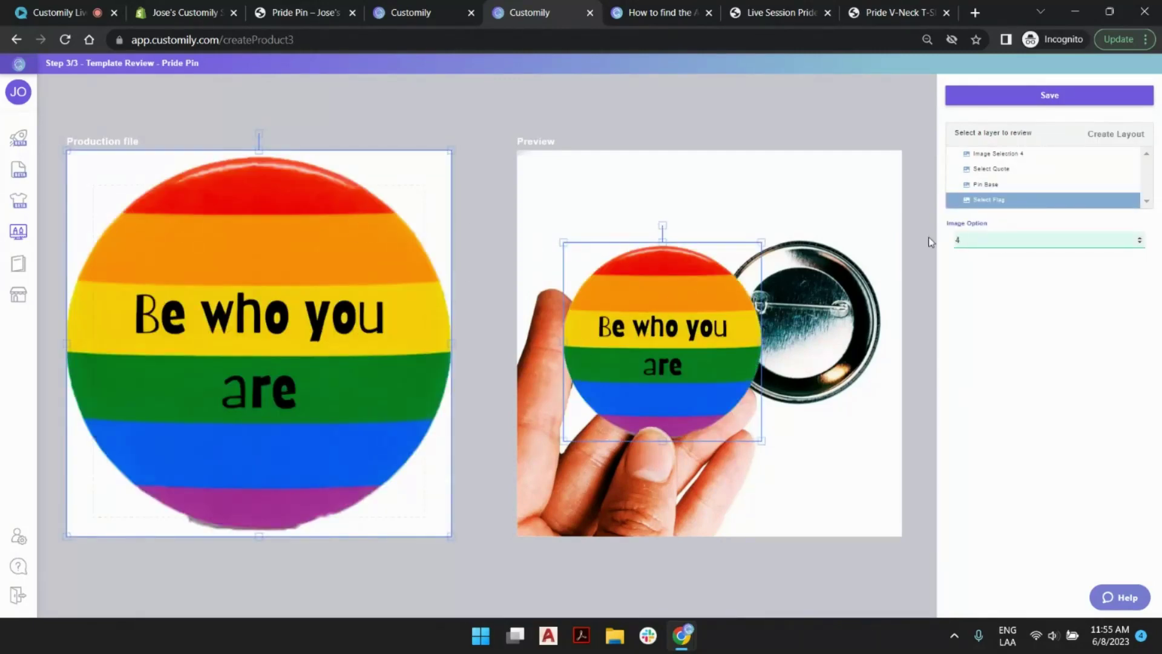
Step: Step the Select Quote layer through its image options up to 7, comparing the production file with the preview
{"action": "left_click", "coordinate": [999, 174]}
{"action": "left_click", "coordinate": [1139, 239]}
{"action": "left_click", "coordinate": [1139, 239]}
{"action": "left_click", "coordinate": [1139, 238]}
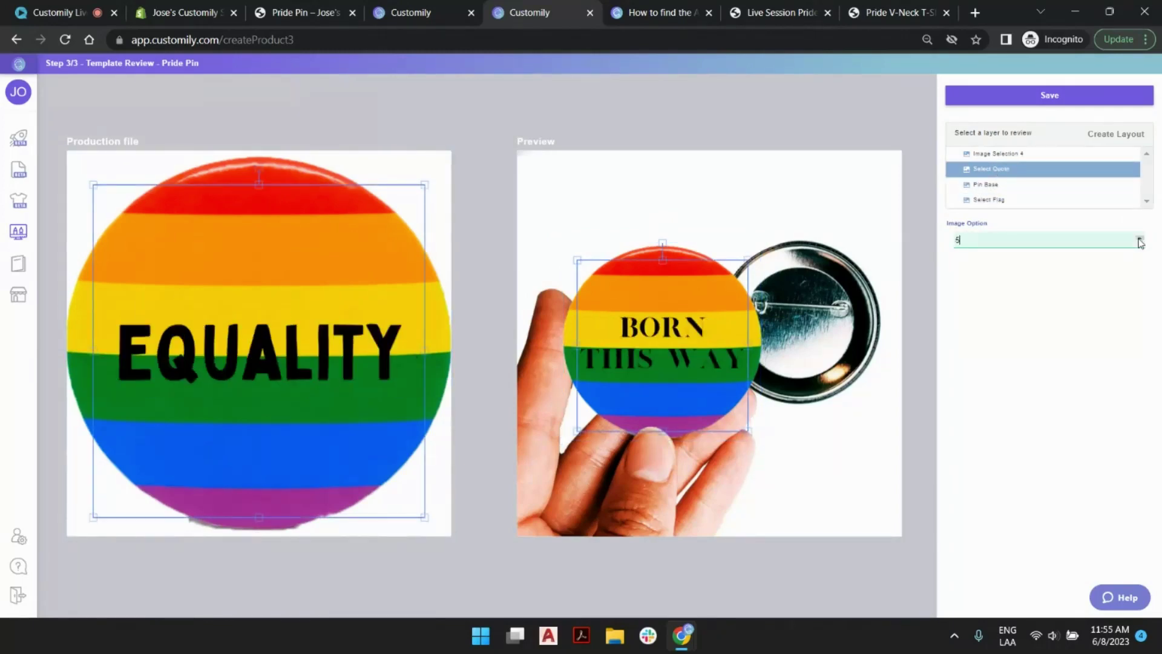
{"action": "left_click", "coordinate": [1139, 239]}
{"action": "left_click", "coordinate": [1140, 238]}
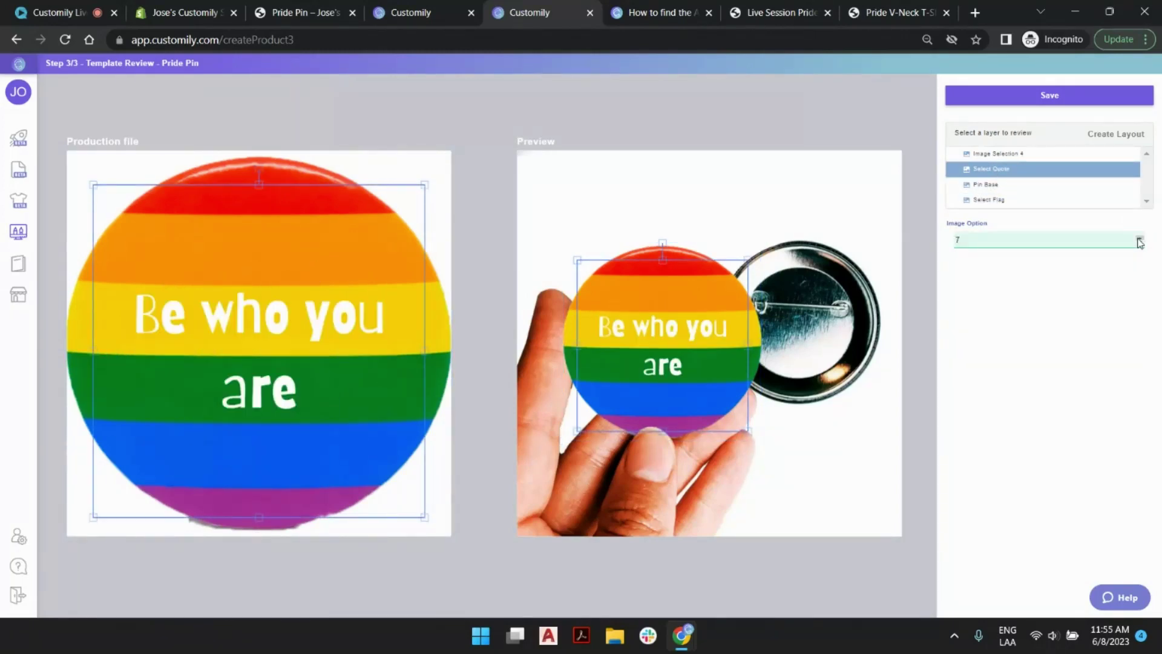
{"action": "left_click", "coordinate": [754, 106]}
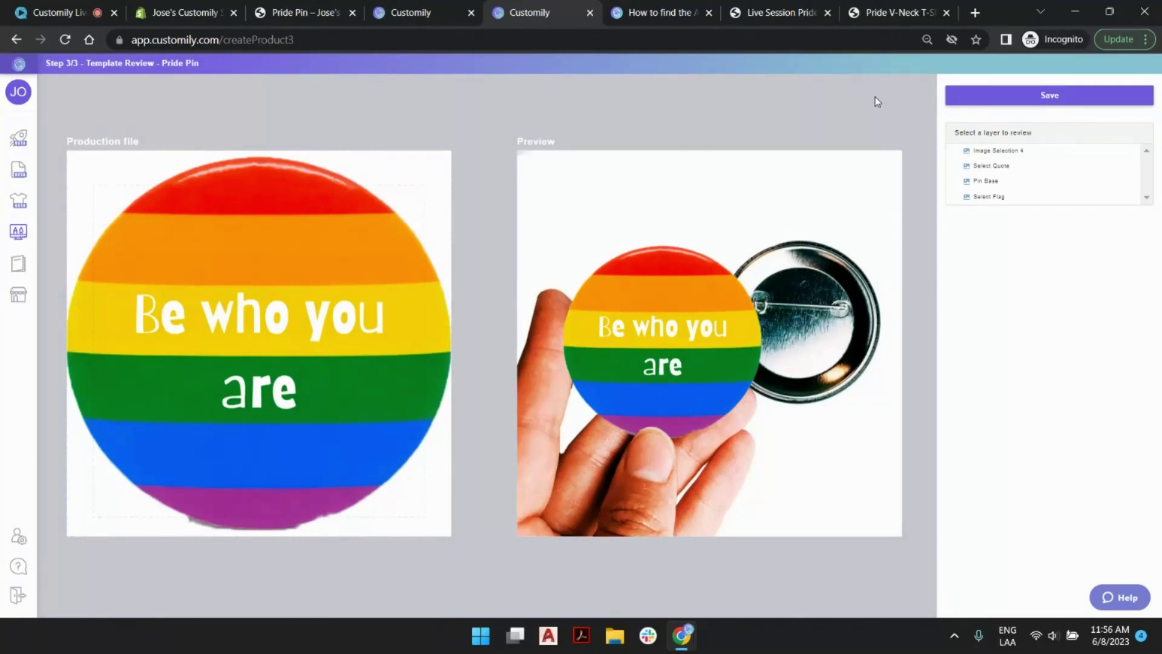
Step: Save the Pride Pin template and choose to connect it with a Shopify product
{"action": "left_click", "coordinate": [951, 90]}
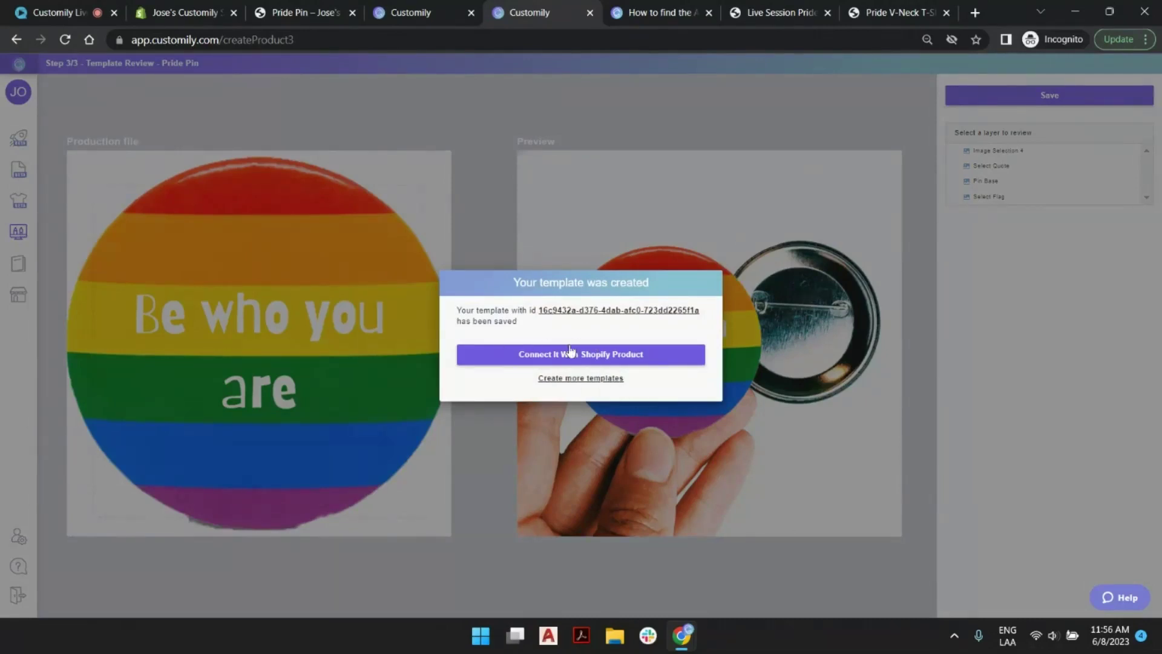
{"action": "left_click", "coordinate": [615, 359]}
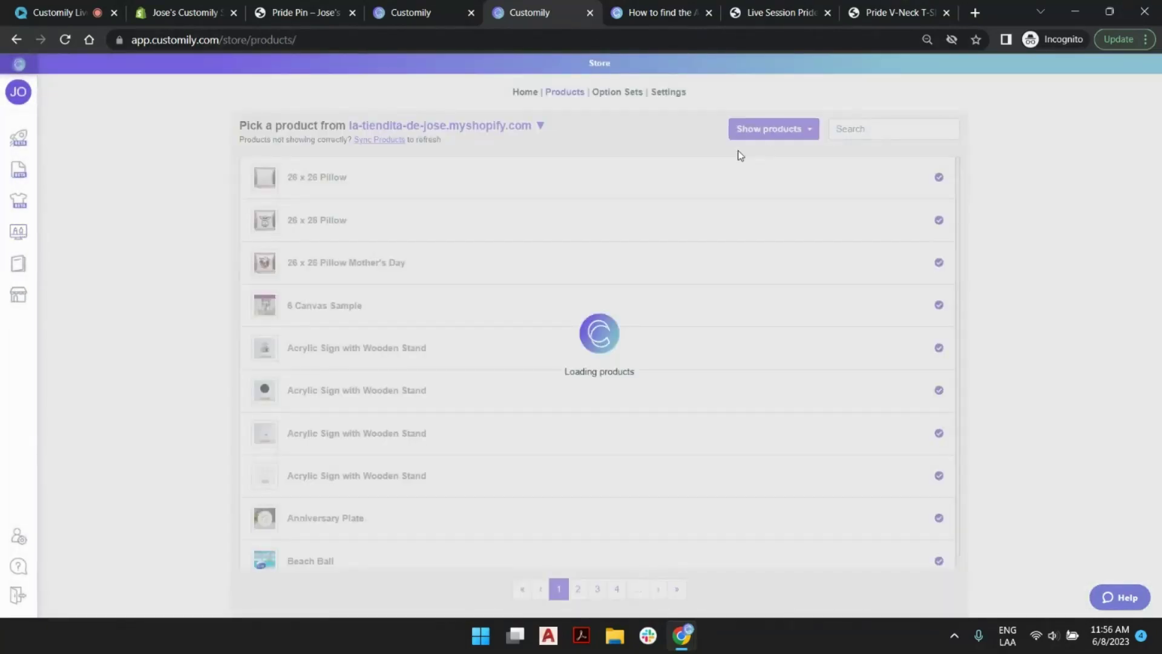
Step: Search the store's products for "pin" and open the Pride Pin product
{"action": "scroll", "coordinate": [415, 407], "scroll_direction": "down", "scroll_amount": 1}
{"action": "scroll", "coordinate": [400, 342], "scroll_direction": "up", "scroll_amount": 1}
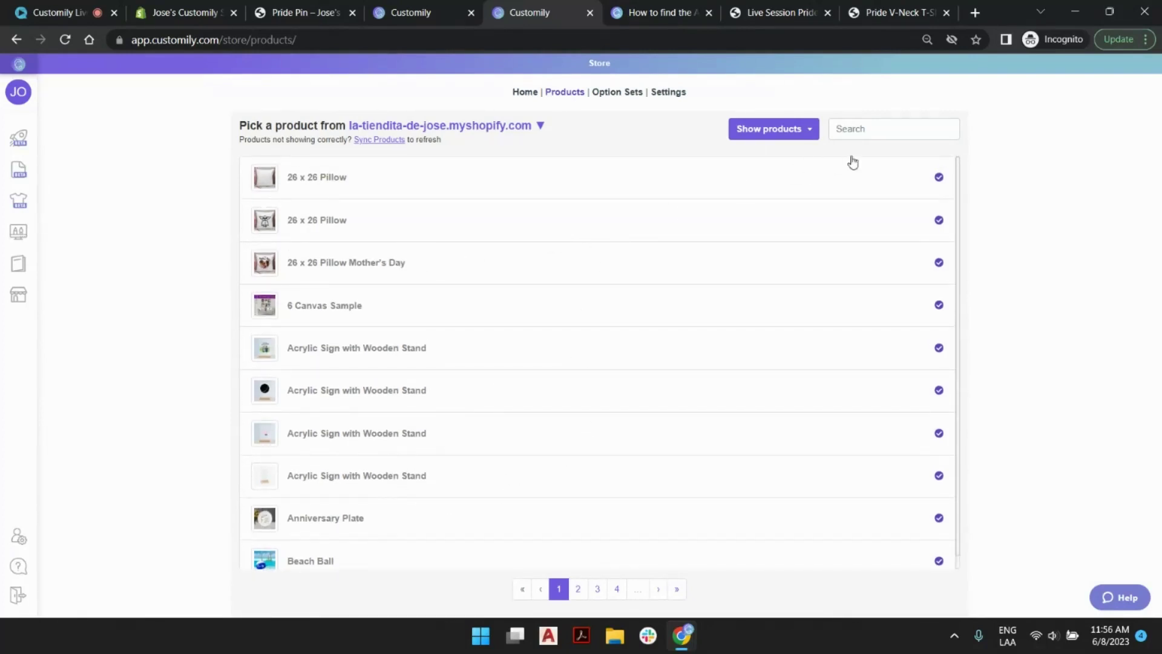
{"action": "left_click", "coordinate": [876, 132]}
{"action": "type", "text": "pin"}
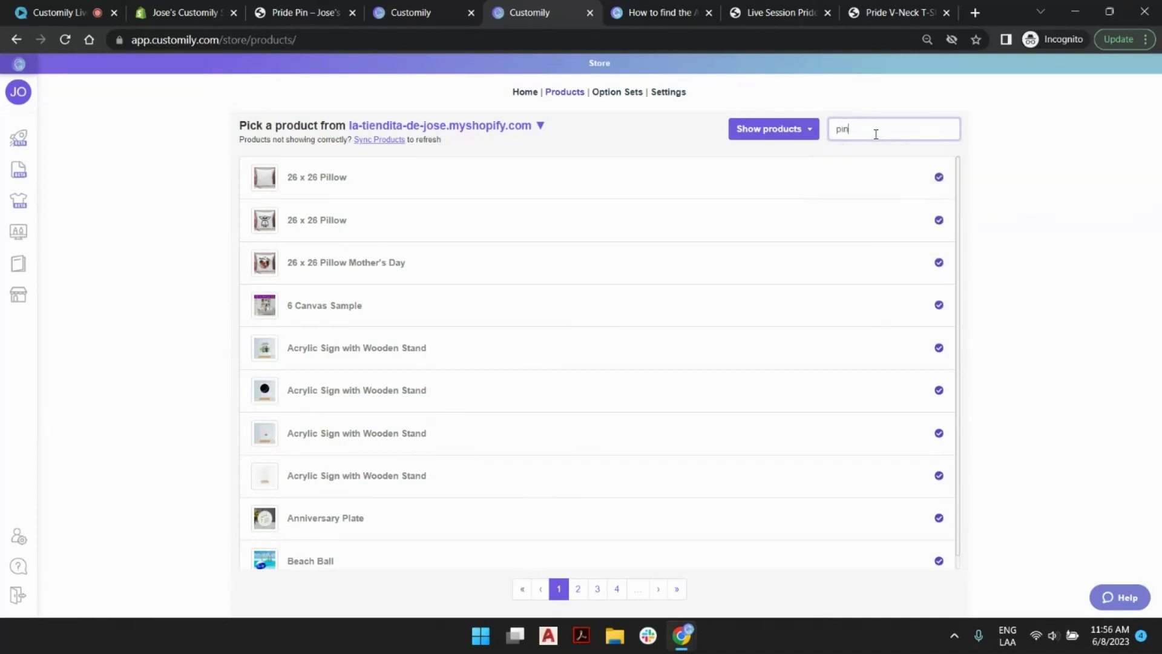
{"action": "left_click", "coordinate": [455, 181]}
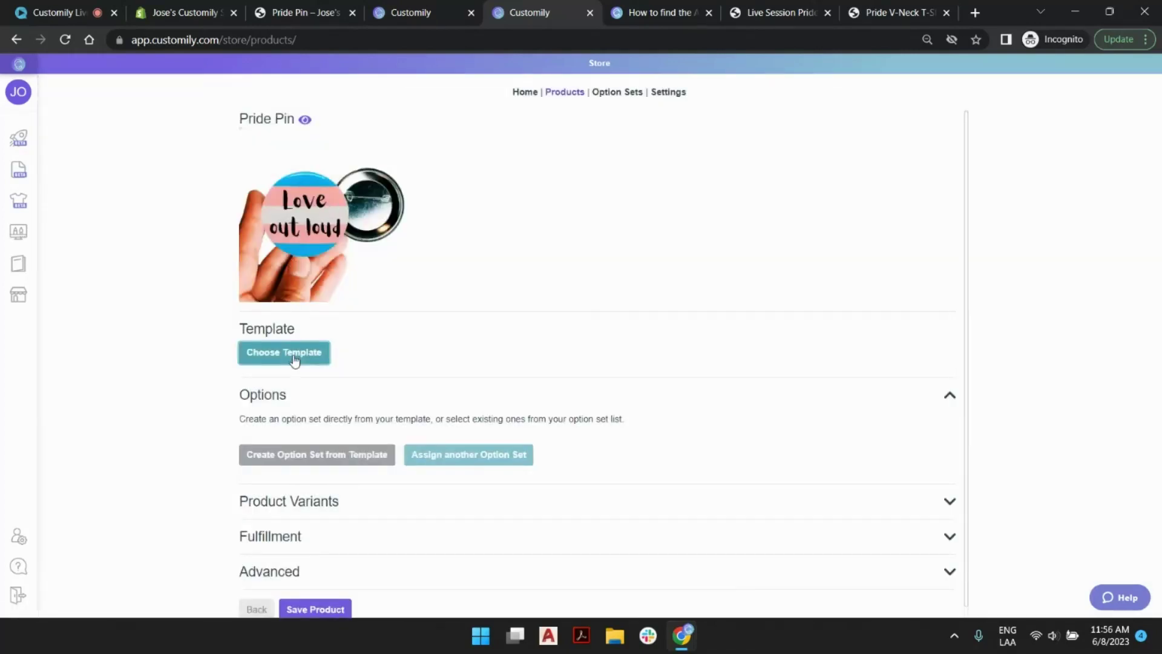
Step: Assign the Pride Pin template to the product, create its option set, and save the product
{"action": "left_click", "coordinate": [294, 358]}
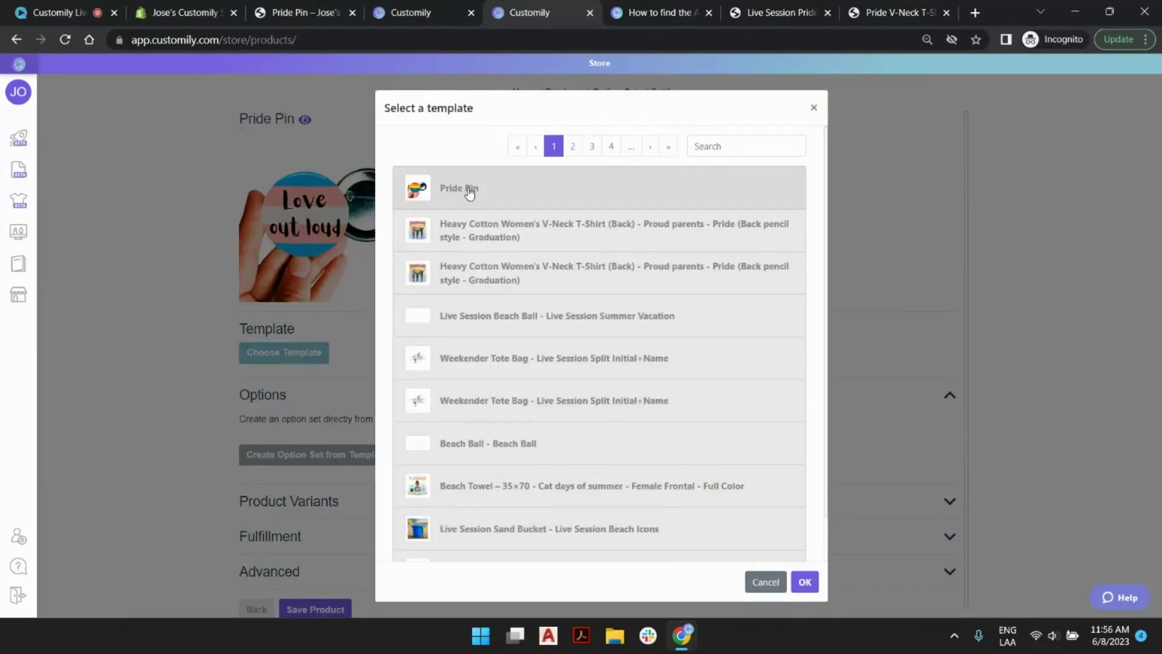
{"action": "left_click", "coordinate": [617, 191]}
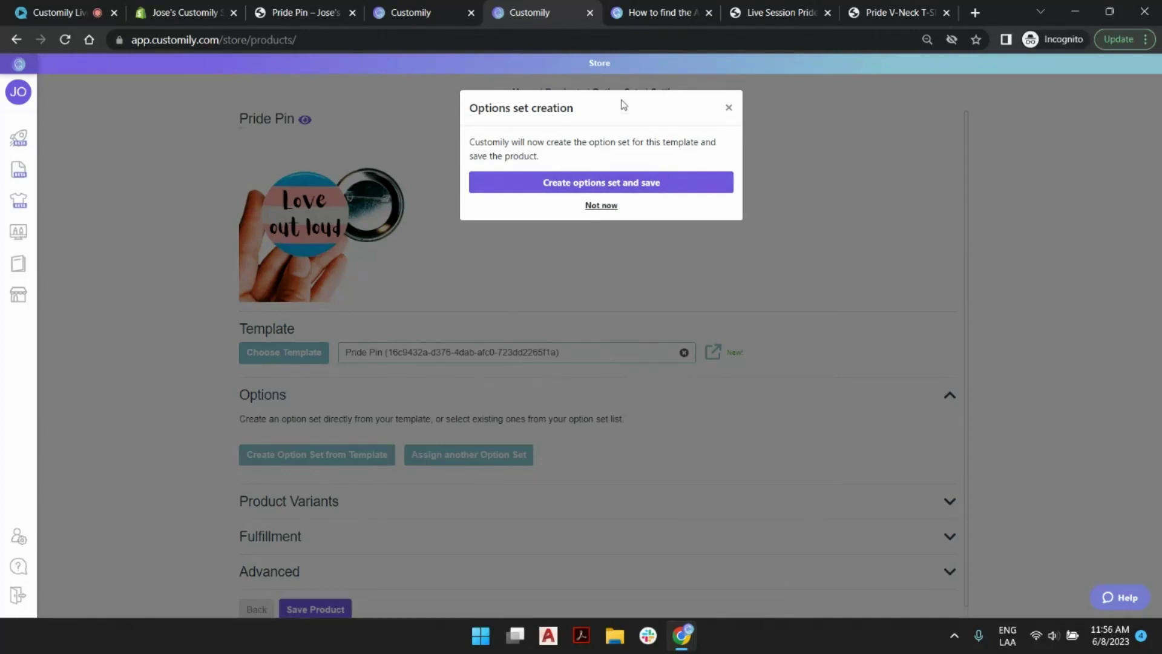
{"action": "left_click", "coordinate": [639, 186]}
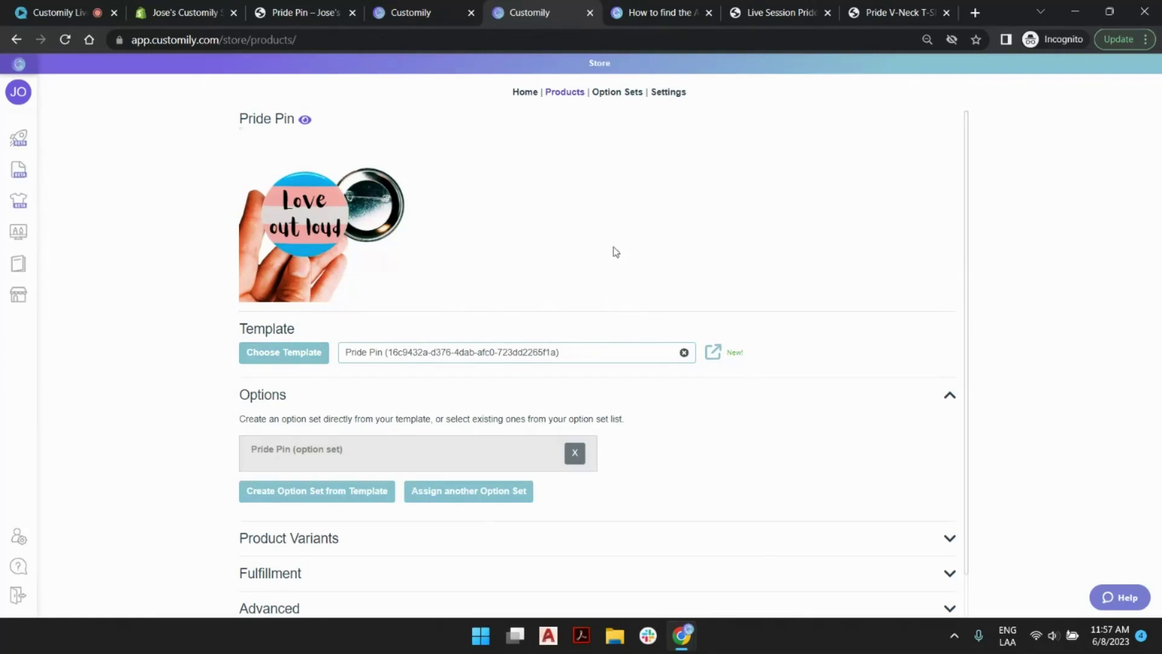
{"action": "scroll", "coordinate": [620, 236], "scroll_direction": "down", "scroll_amount": 1}
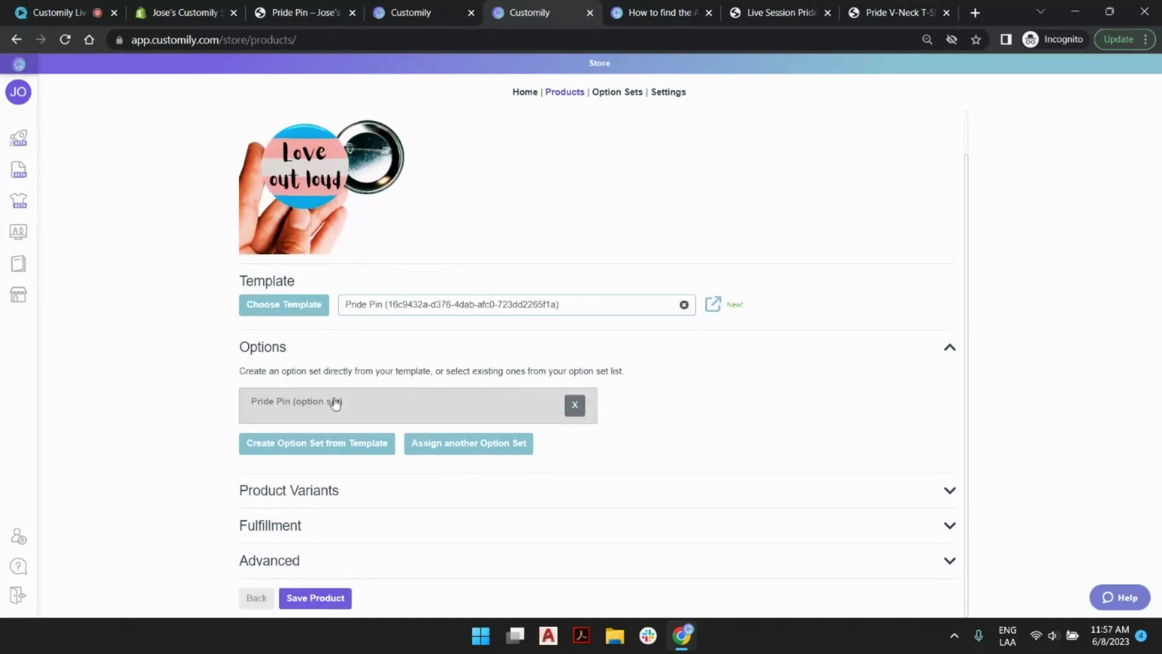
{"action": "left_click", "coordinate": [317, 594]}
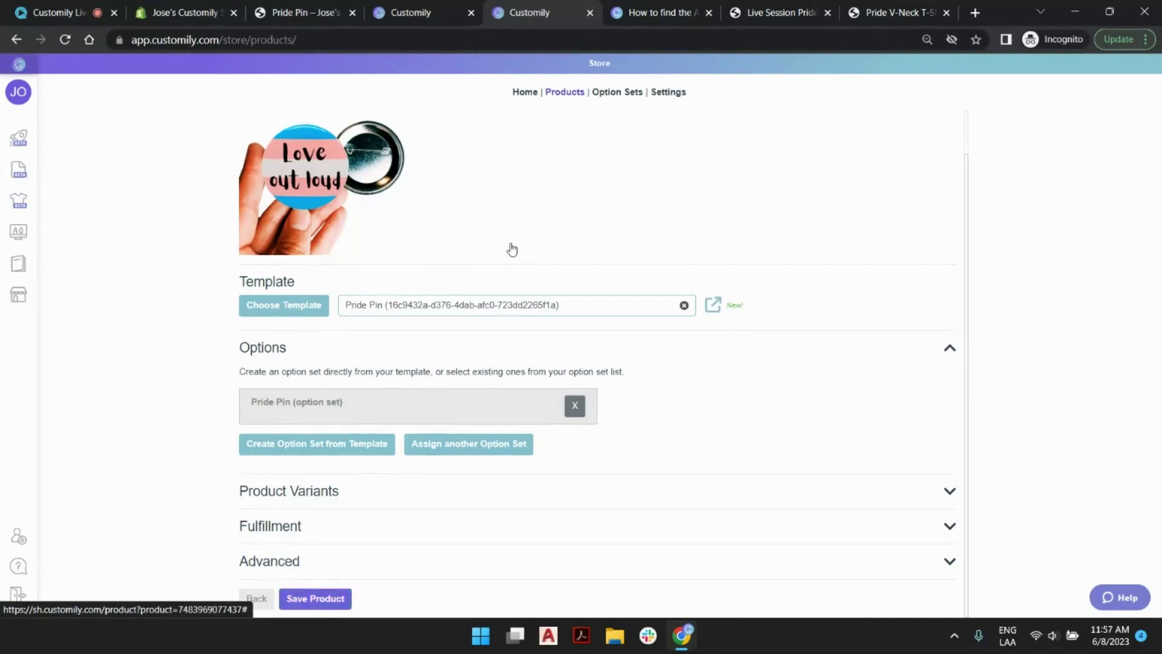
Step: View the Pride Pin product in the store and examine its flag and quote options
{"action": "scroll", "coordinate": [511, 249], "scroll_direction": "up", "scroll_amount": 1}
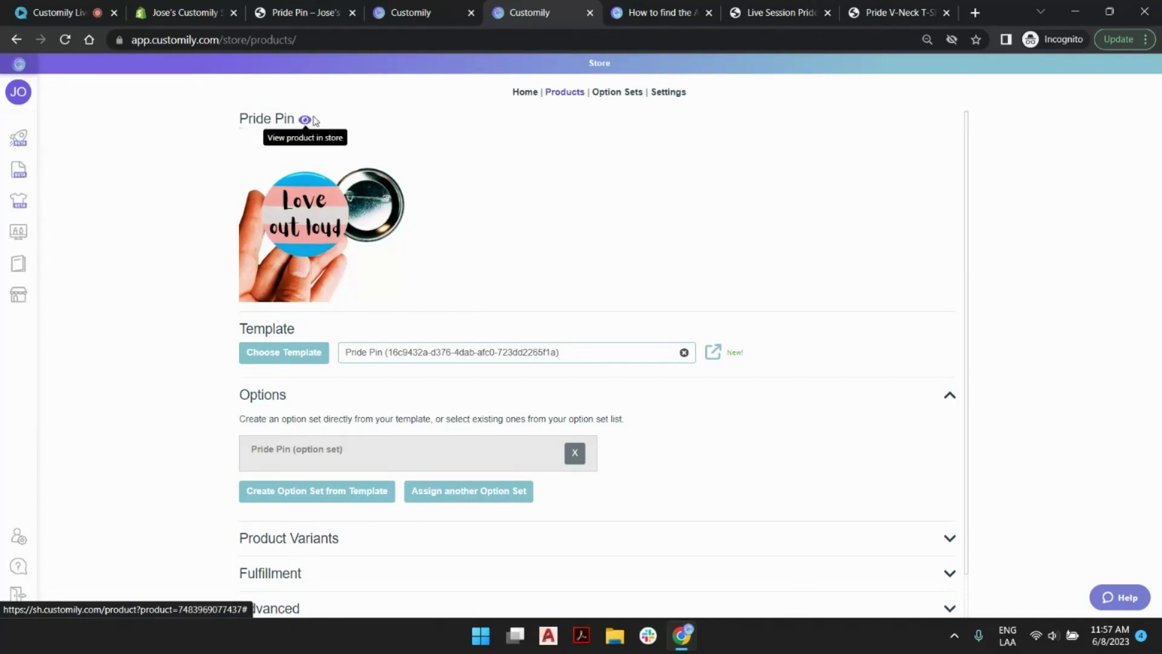
{"action": "left_click", "coordinate": [782, 13]}
{"action": "key", "text": "ctrl+Tab"}
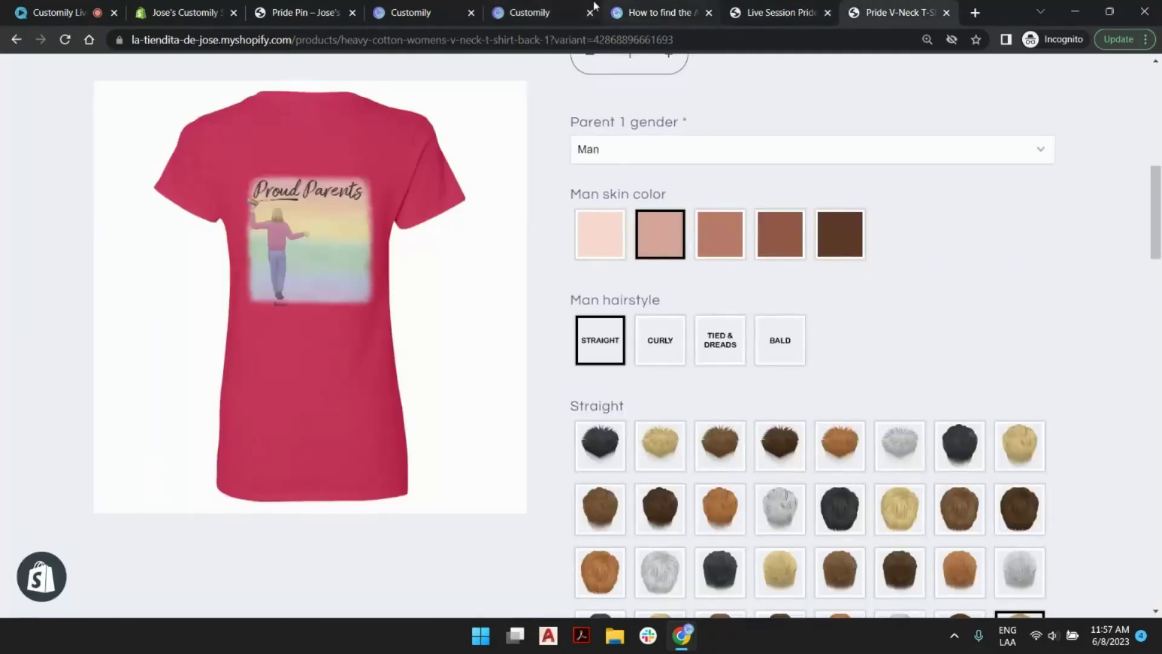
{"action": "left_click", "coordinate": [641, 12]}
{"action": "left_click", "coordinate": [417, 11]}
{"action": "left_click", "coordinate": [500, 6]}
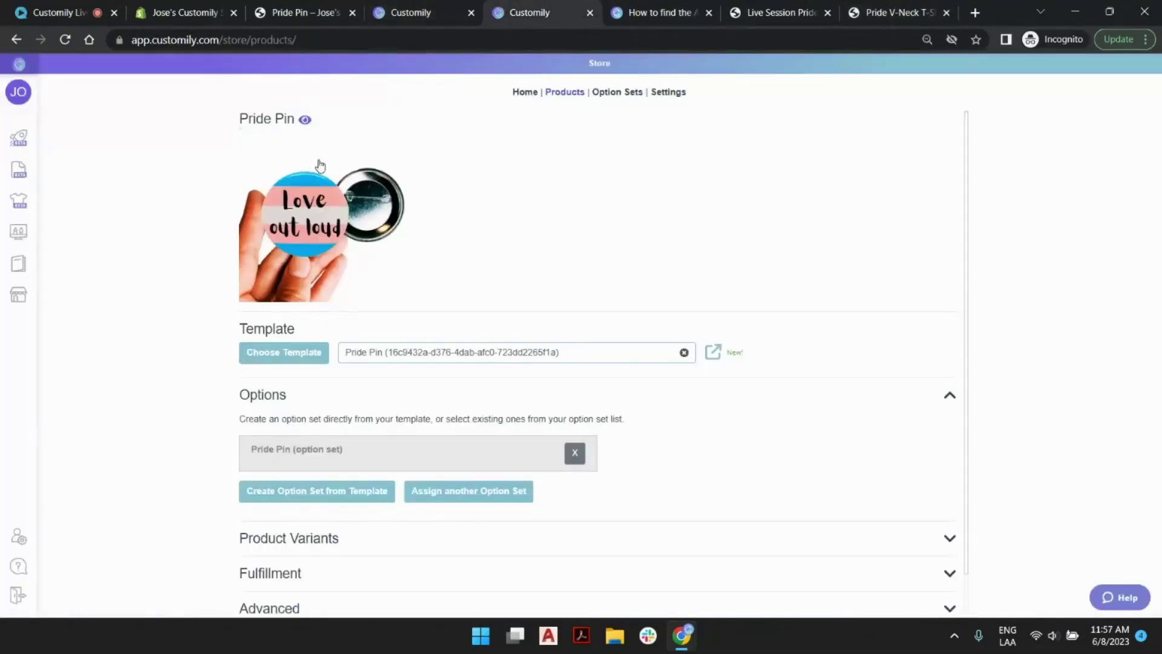
{"action": "left_click", "coordinate": [305, 120]}
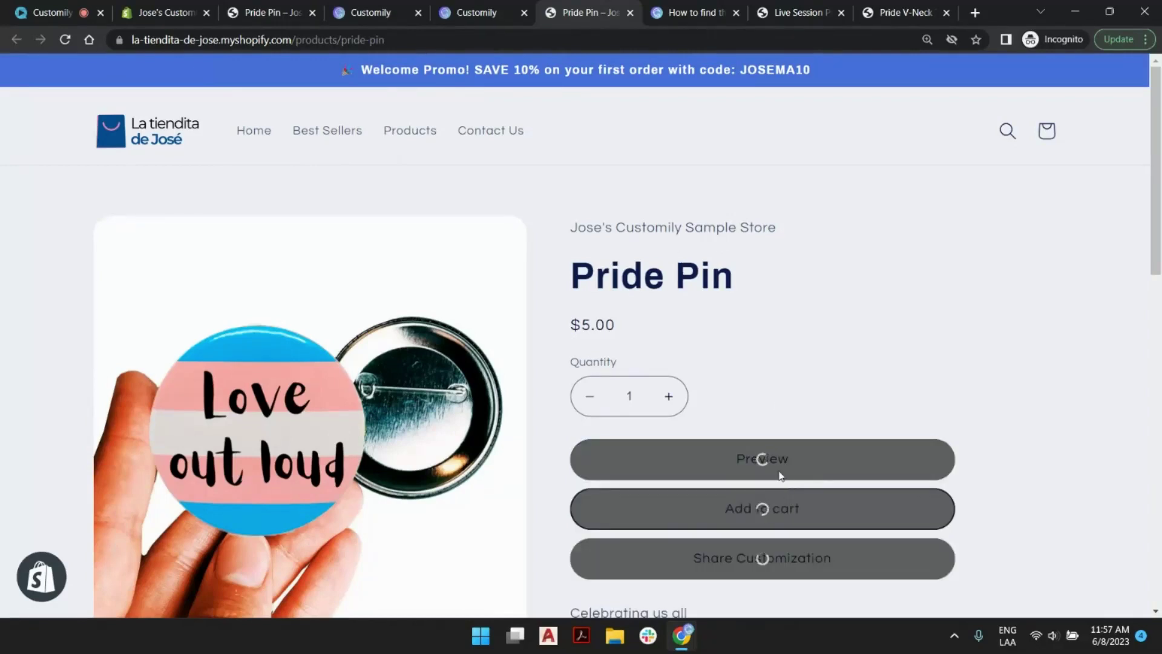
{"action": "scroll", "coordinate": [819, 349], "scroll_direction": "down", "scroll_amount": 3}
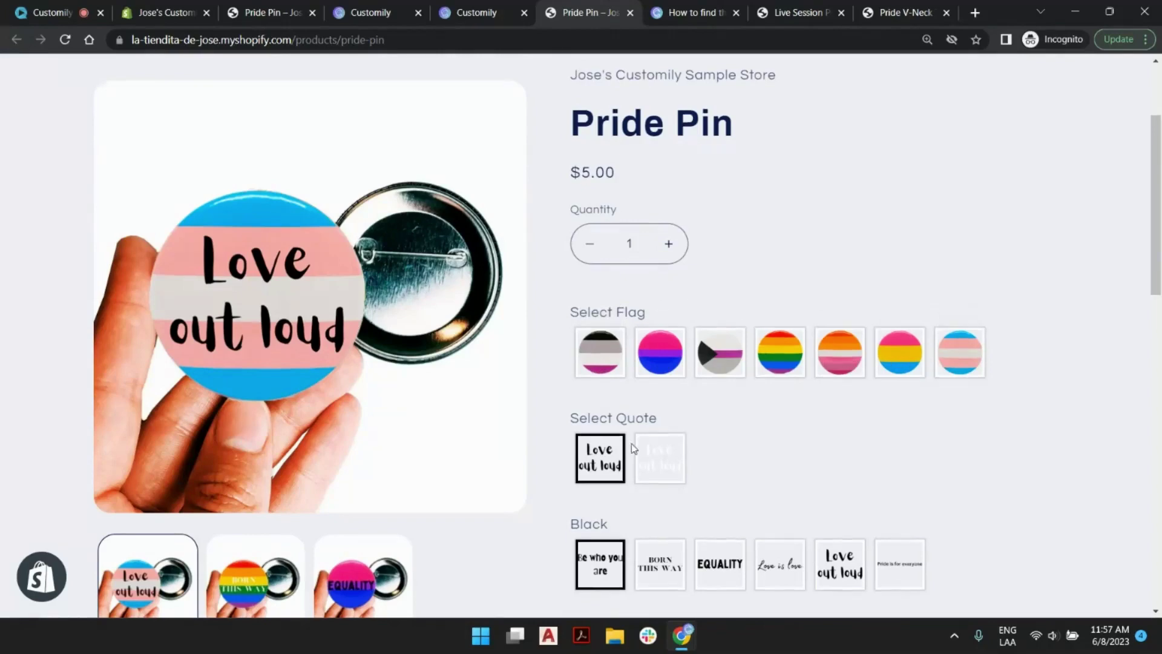
{"action": "scroll", "coordinate": [641, 448], "scroll_direction": "down", "scroll_amount": 3}
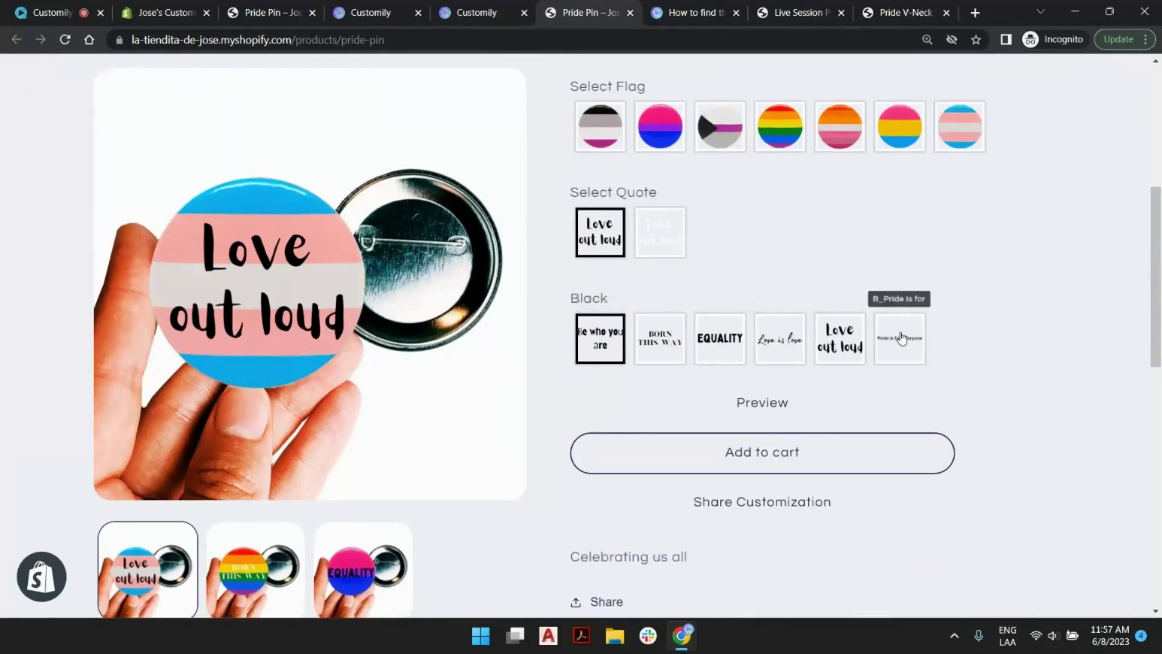
Step: Test the storefront personalization with the white quote set and the pink, yellow and blue flag
{"action": "left_click", "coordinate": [654, 248]}
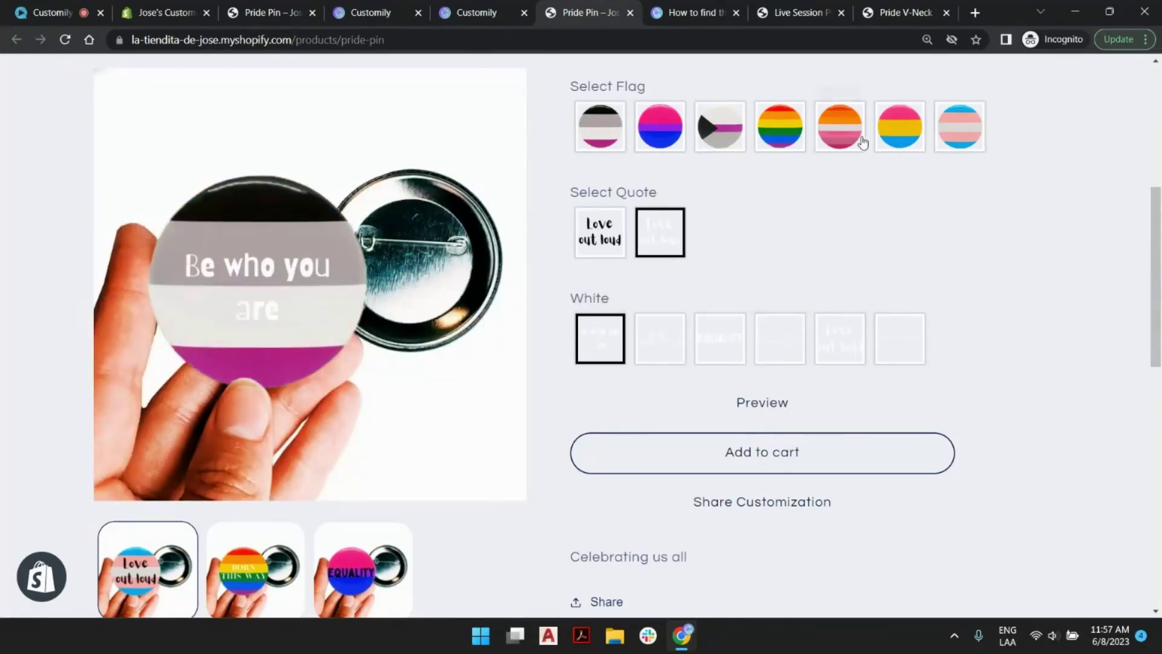
{"action": "left_click", "coordinate": [879, 147]}
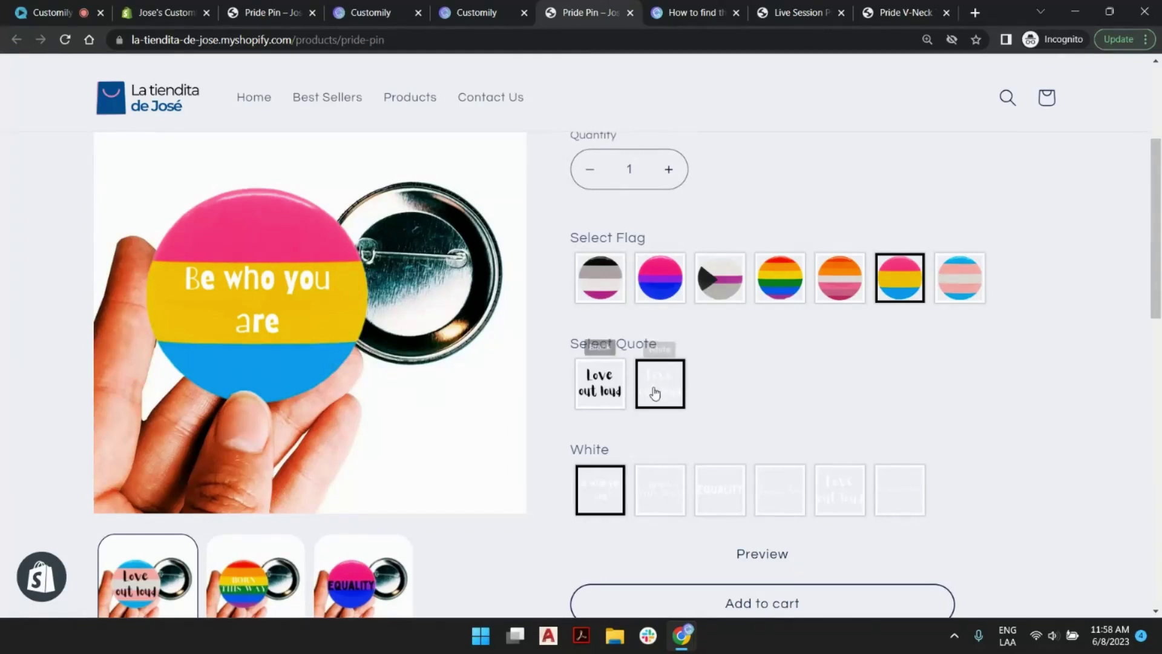
{"action": "scroll", "coordinate": [734, 383], "scroll_direction": "down", "scroll_amount": 1}
{"action": "scroll", "coordinate": [735, 383], "scroll_direction": "down", "scroll_amount": 2}
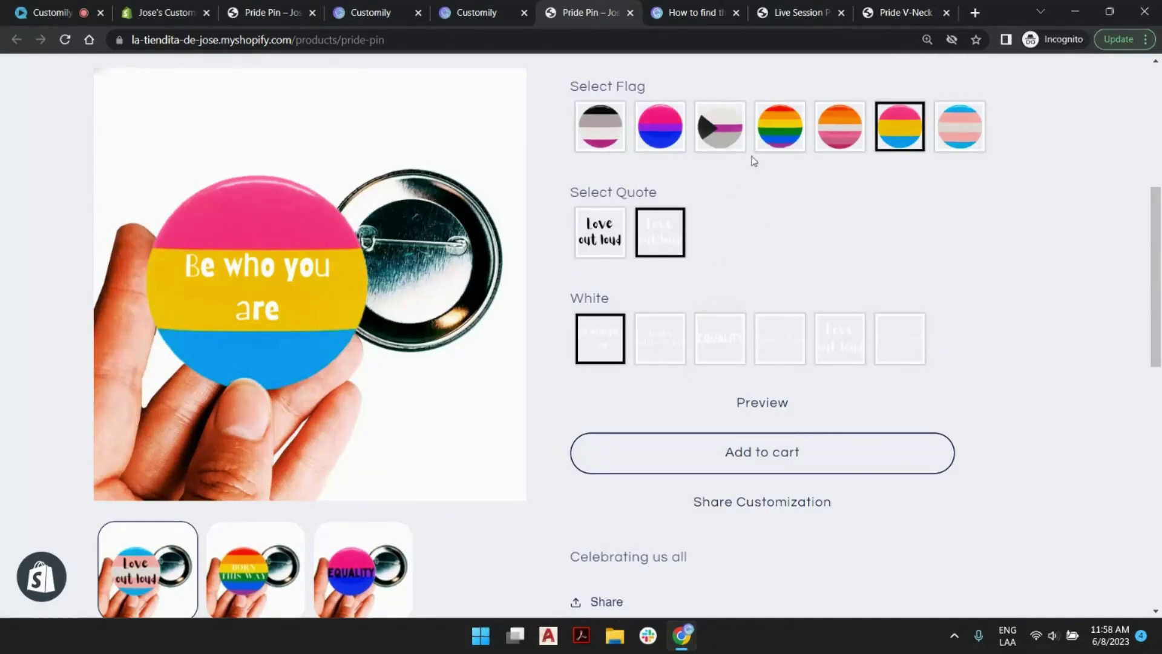
{"action": "scroll", "coordinate": [629, 201], "scroll_direction": "up", "scroll_amount": 1}
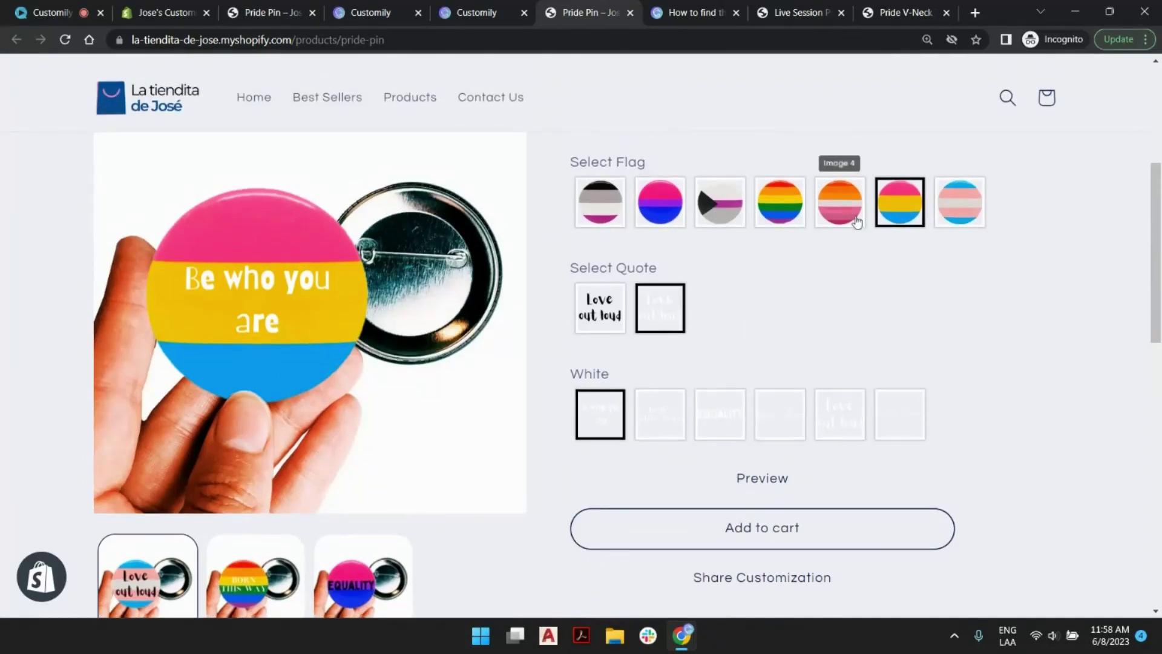
Step: Return to the product settings and open the Image 2 swatch value of Select Flag in the Pride Pin option set
{"action": "left_click", "coordinate": [475, 10]}
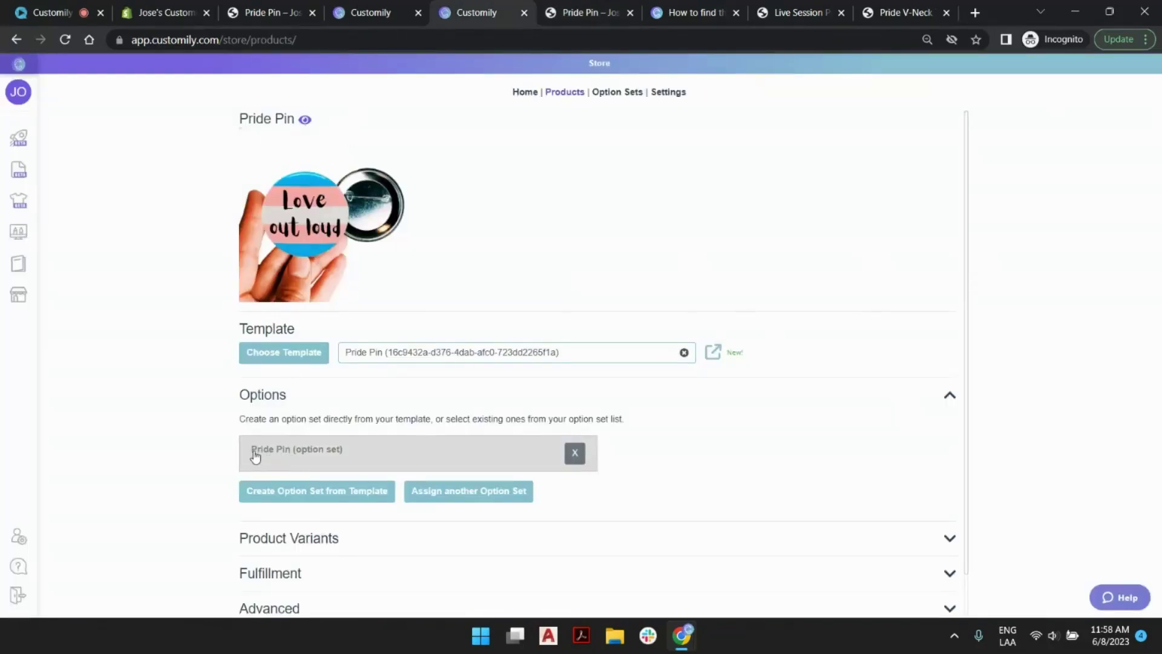
{"action": "left_click", "coordinate": [312, 452]}
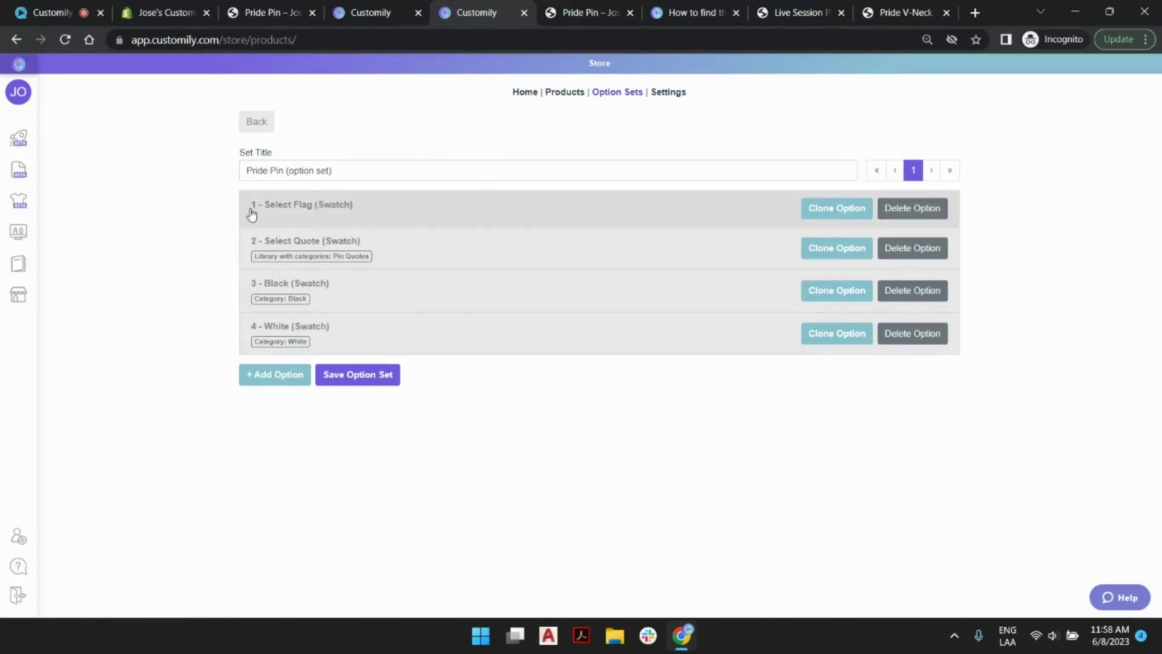
{"action": "left_click", "coordinate": [427, 213]}
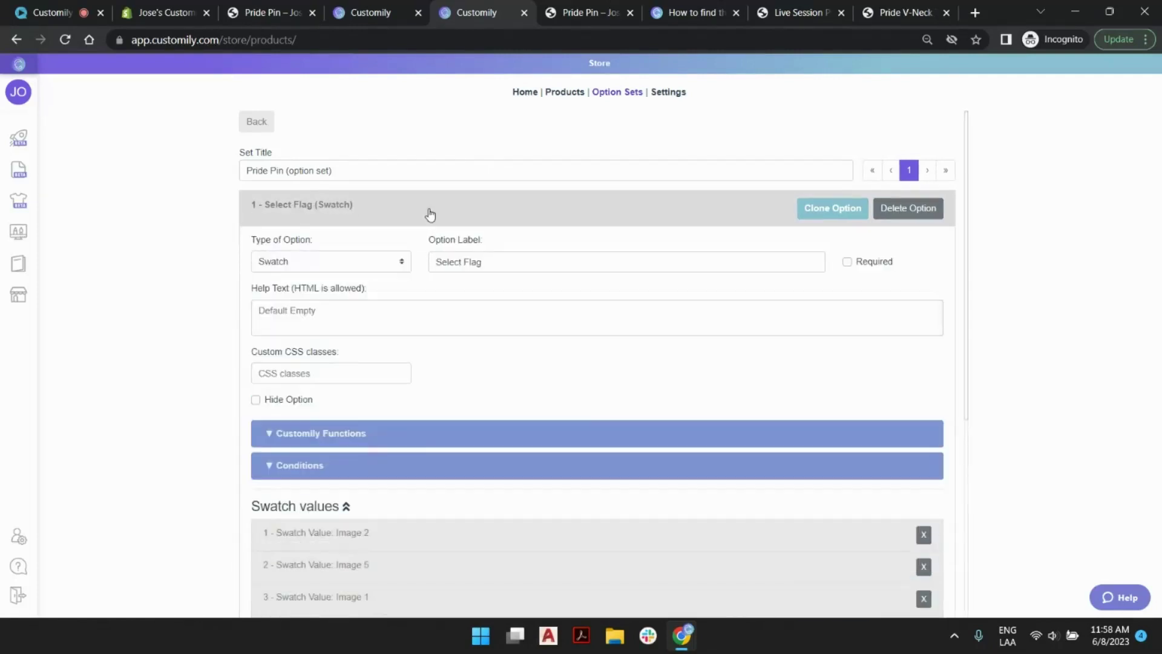
{"action": "scroll", "coordinate": [415, 221], "scroll_direction": "down", "scroll_amount": 5}
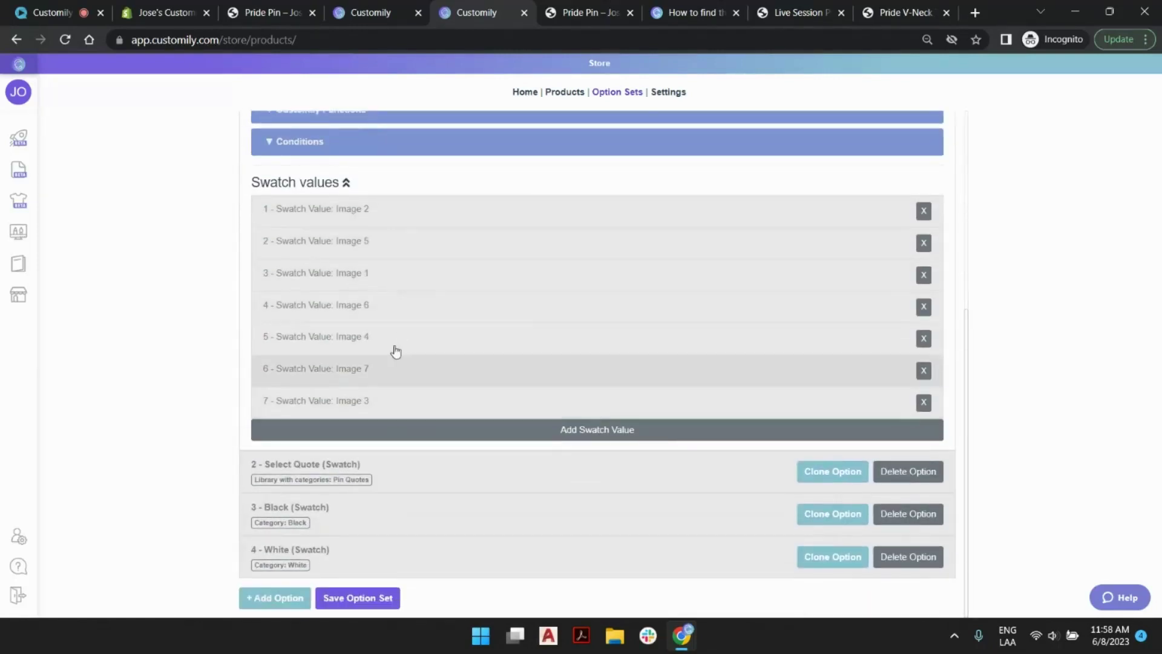
{"action": "left_click", "coordinate": [404, 220]}
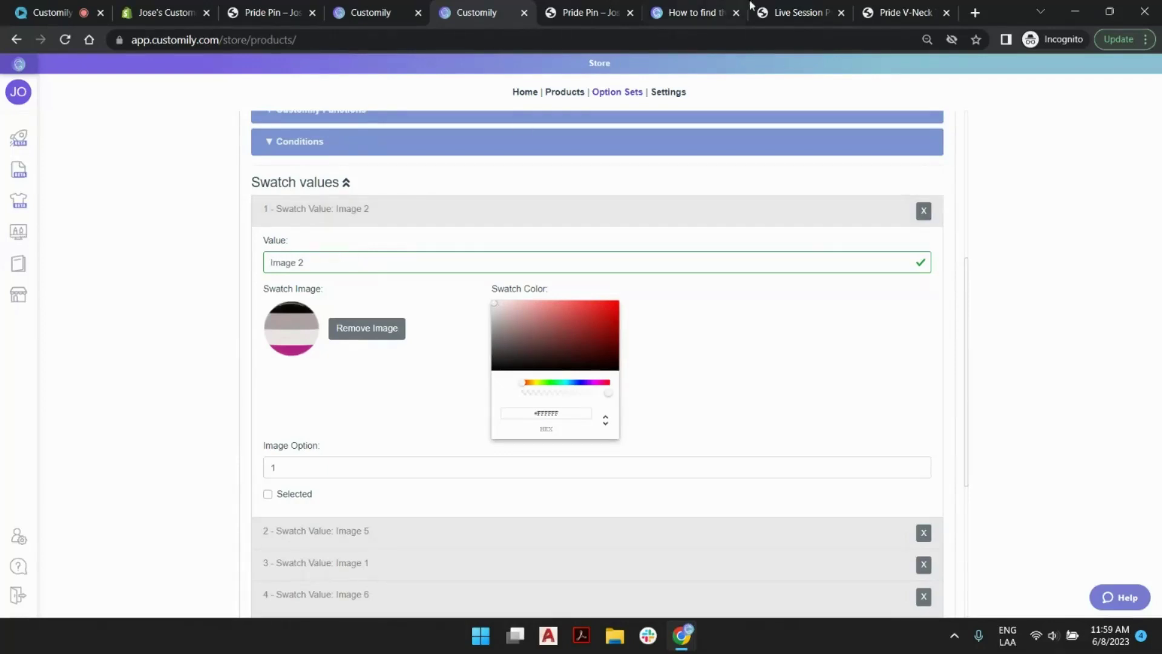
Step: Compare the swatches on the Pride V-Neck T-Shirt and Pride Pin store pages, and return to the option set
{"action": "left_click", "coordinate": [901, 14]}
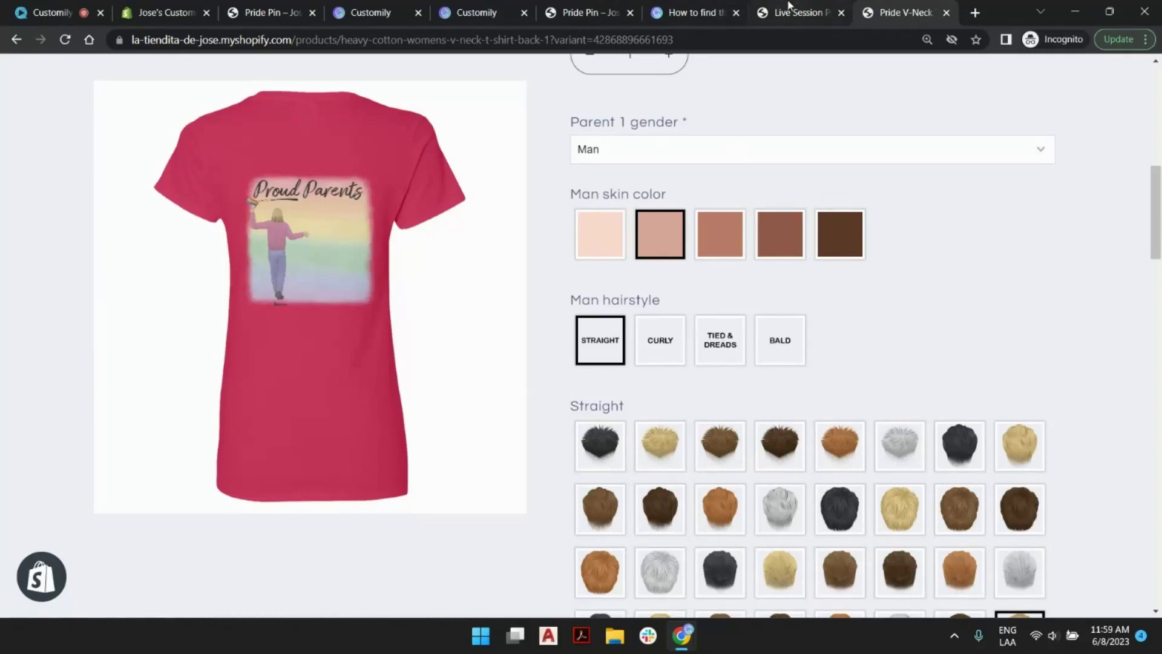
{"action": "left_click", "coordinate": [600, 12]}
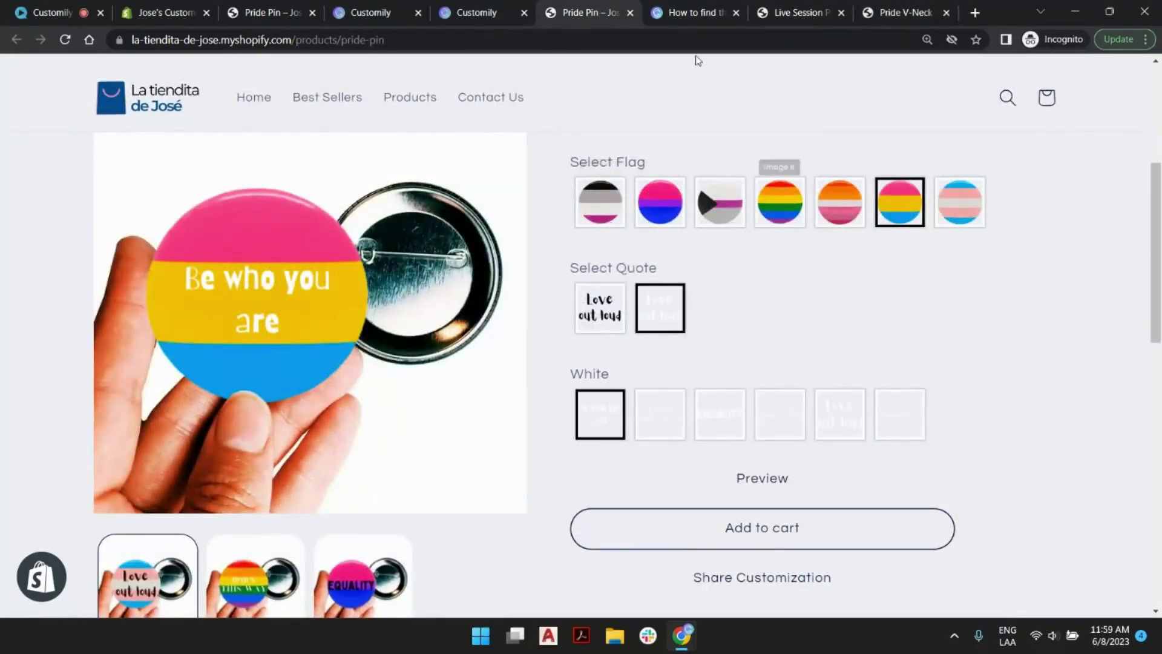
{"action": "left_click", "coordinate": [882, 9]}
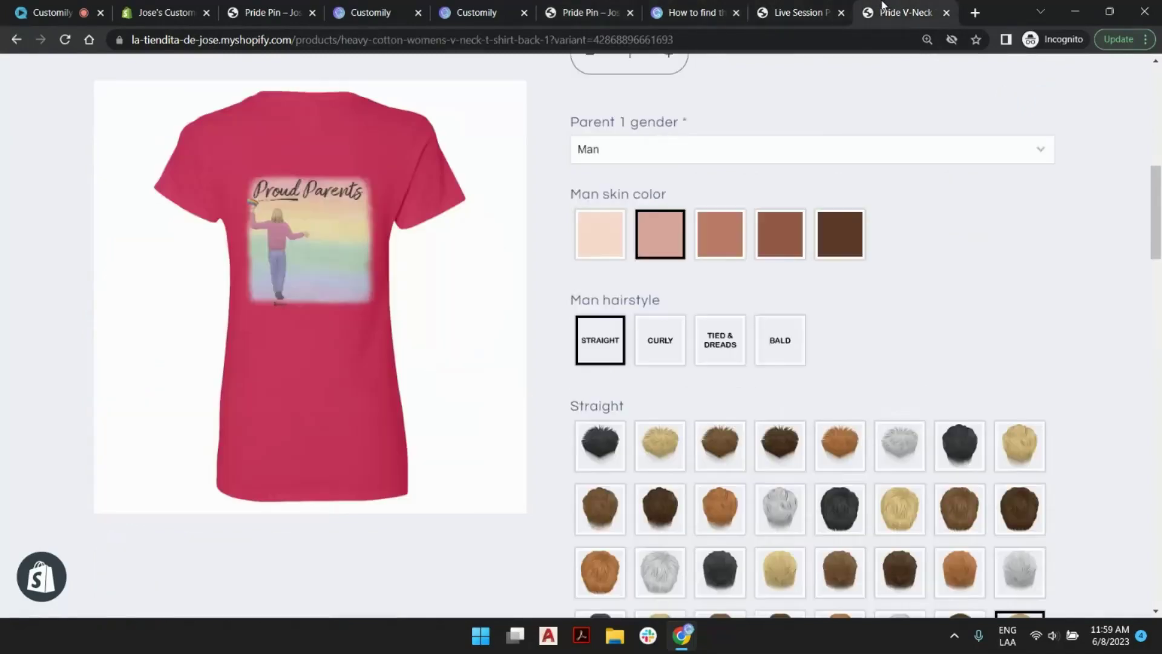
{"action": "left_click", "coordinate": [475, 11]}
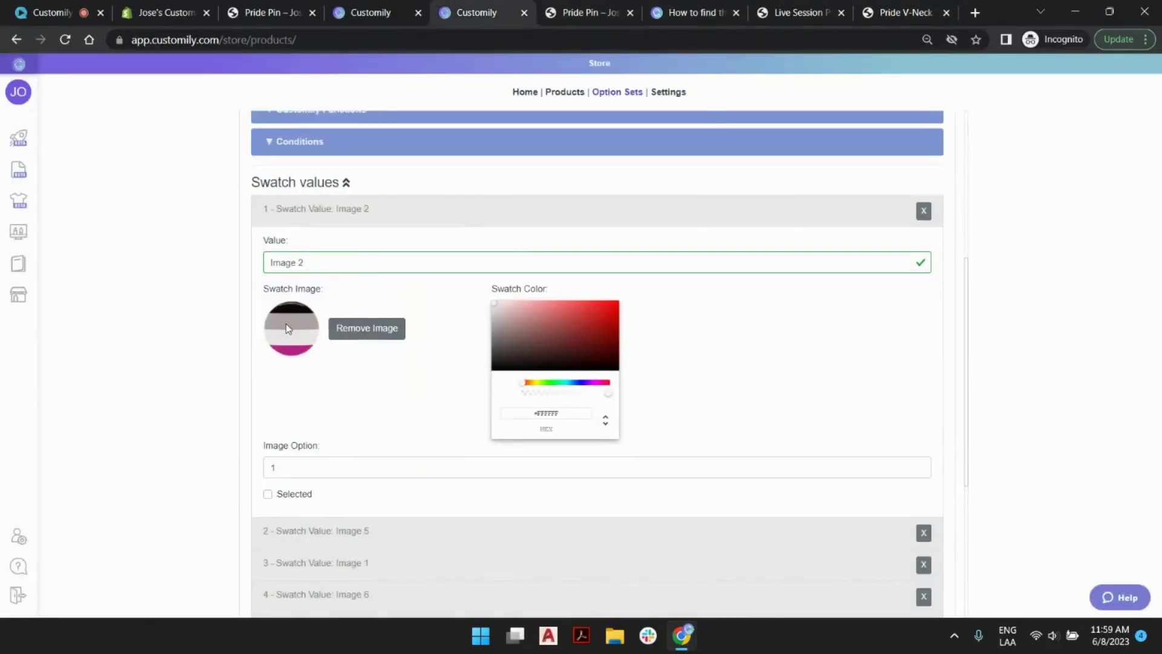
Step: Replace the first flag swatch's image with Asexual.png from the 6-6 folder and set its value to Asexual
{"action": "left_click", "coordinate": [383, 328]}
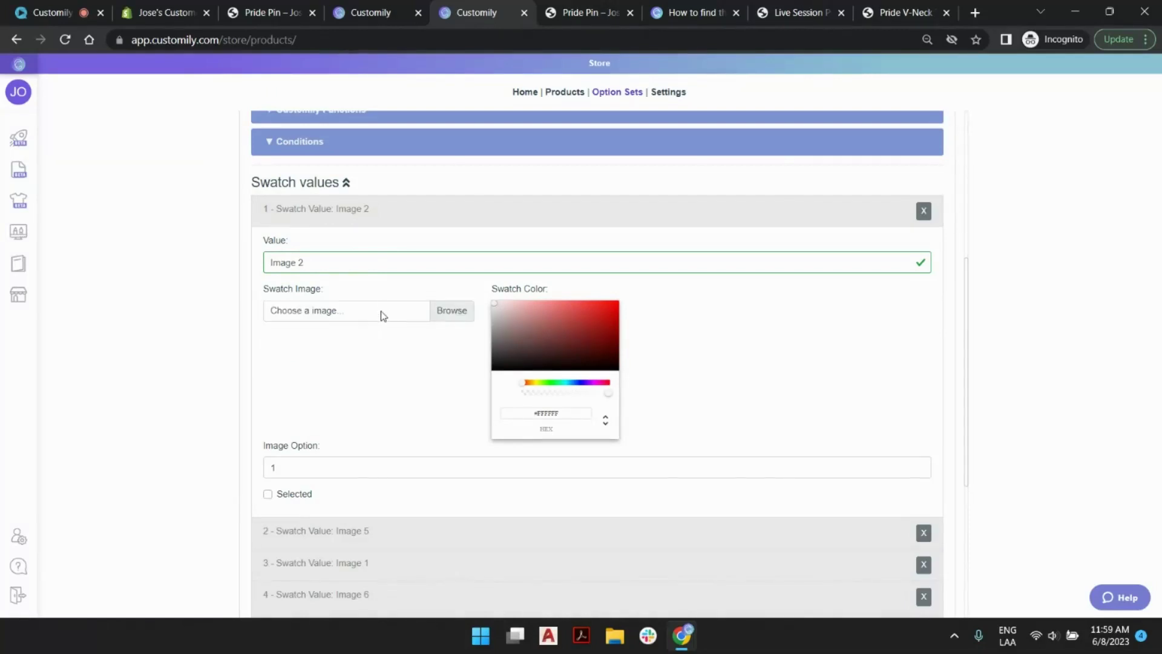
{"action": "left_click", "coordinate": [451, 311]}
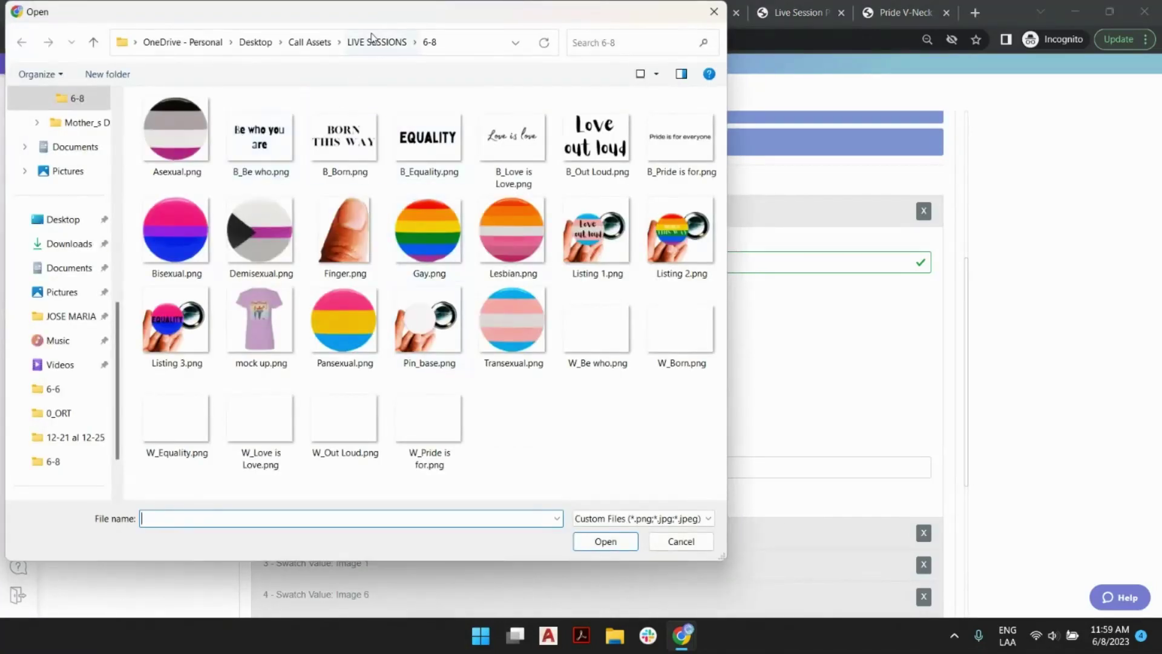
{"action": "left_click", "coordinate": [373, 41]}
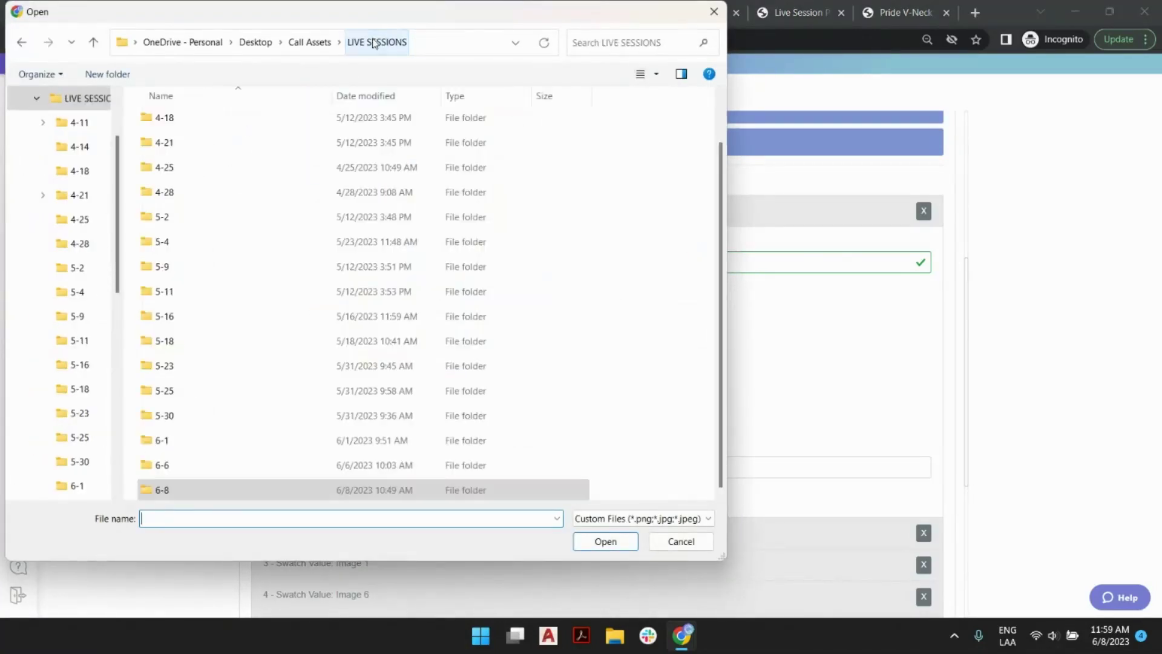
{"action": "double_click", "coordinate": [162, 466]}
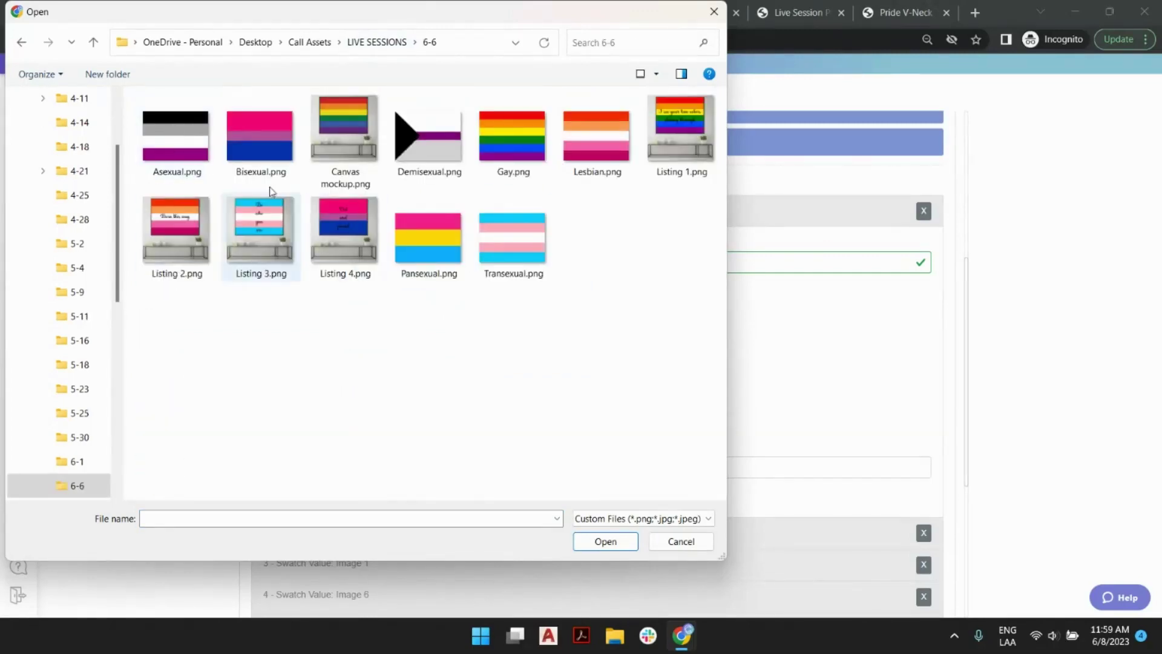
{"action": "double_click", "coordinate": [192, 144]}
{"action": "triple_click", "coordinate": [329, 265]}
{"action": "type", "text": "Asexual"}
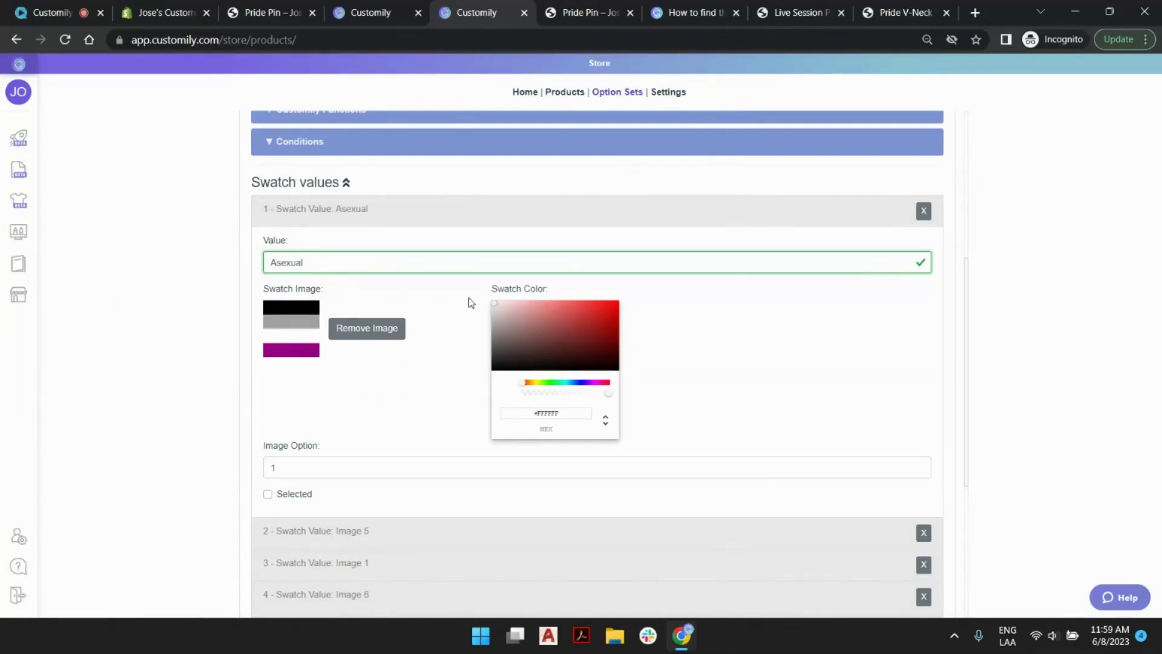
Step: Replace the second flag swatch's image with Bisexual.png from the 6-6 folder and set its value to Bisexual
{"action": "scroll", "coordinate": [471, 303], "scroll_direction": "down", "scroll_amount": 5}
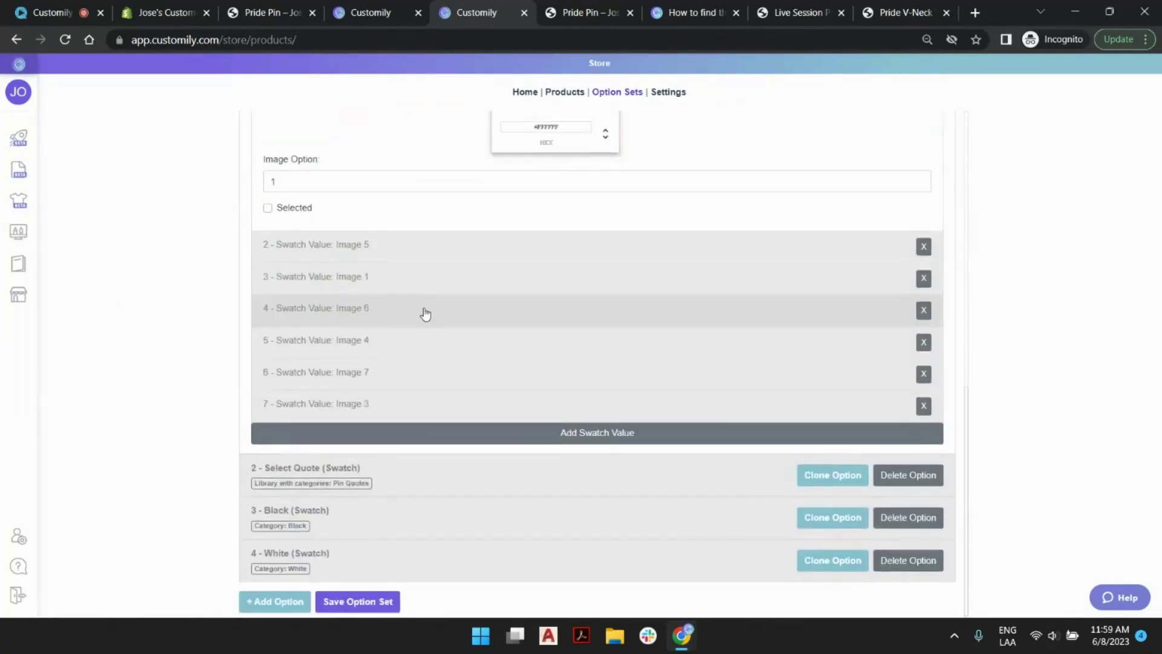
{"action": "left_click", "coordinate": [423, 242]}
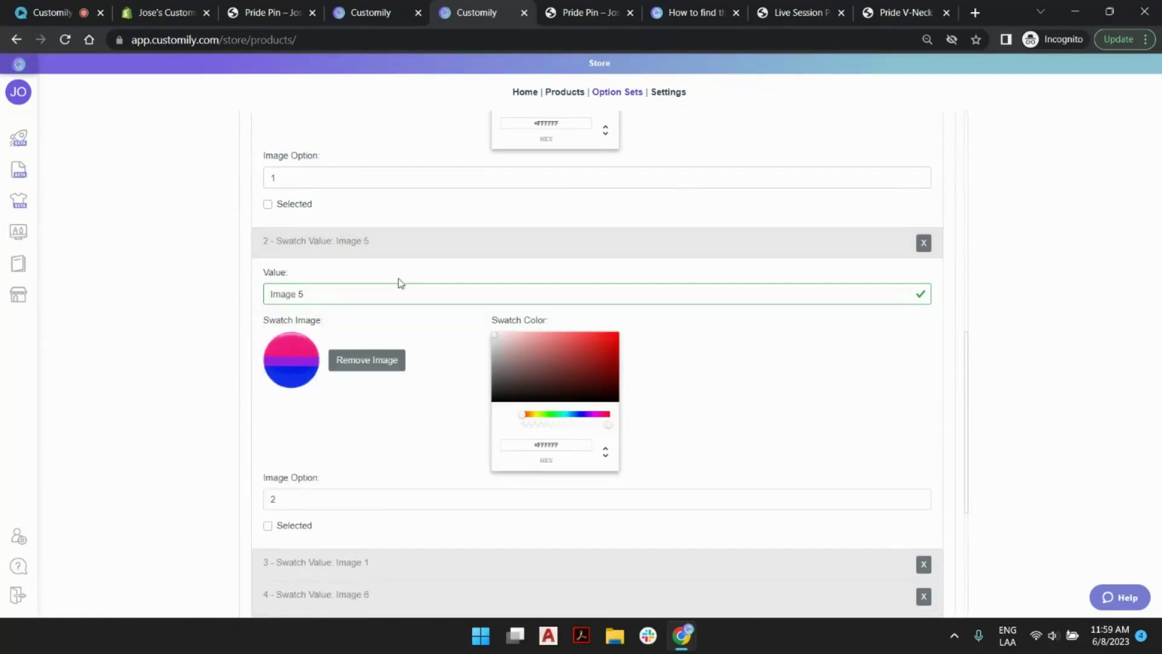
{"action": "left_click", "coordinate": [374, 361]}
{"action": "left_click", "coordinate": [431, 343]}
{"action": "left_click", "coordinate": [272, 135]}
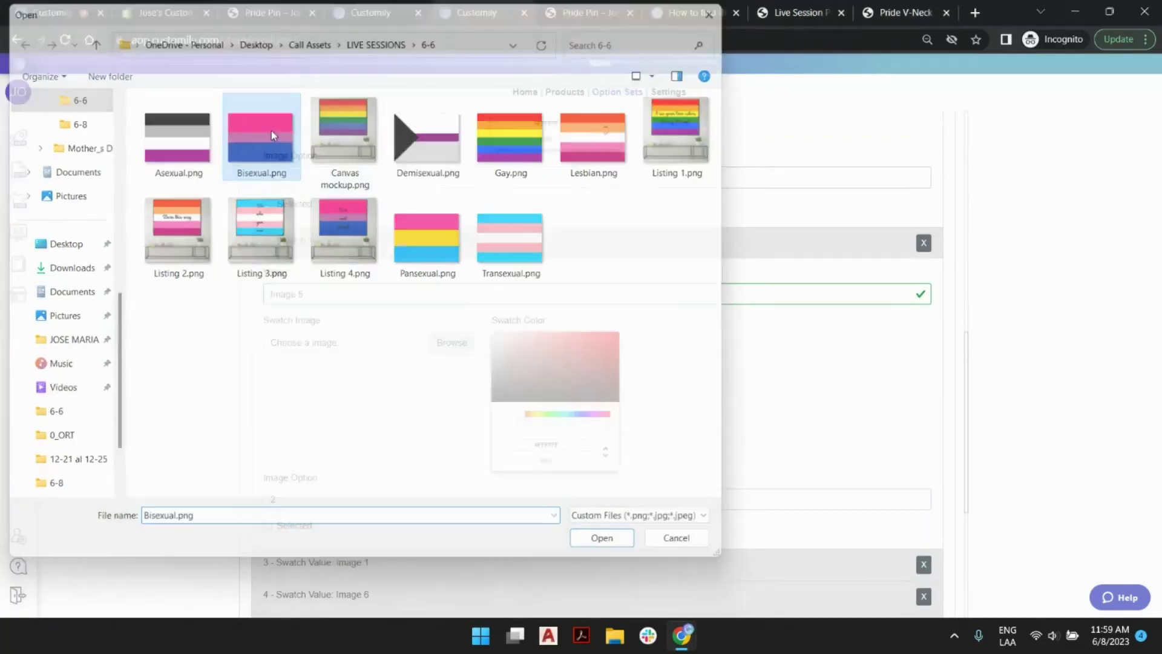
{"action": "left_click", "coordinate": [308, 293]}
{"action": "key", "text": "ctrl+a"}
{"action": "type", "text": "B"}
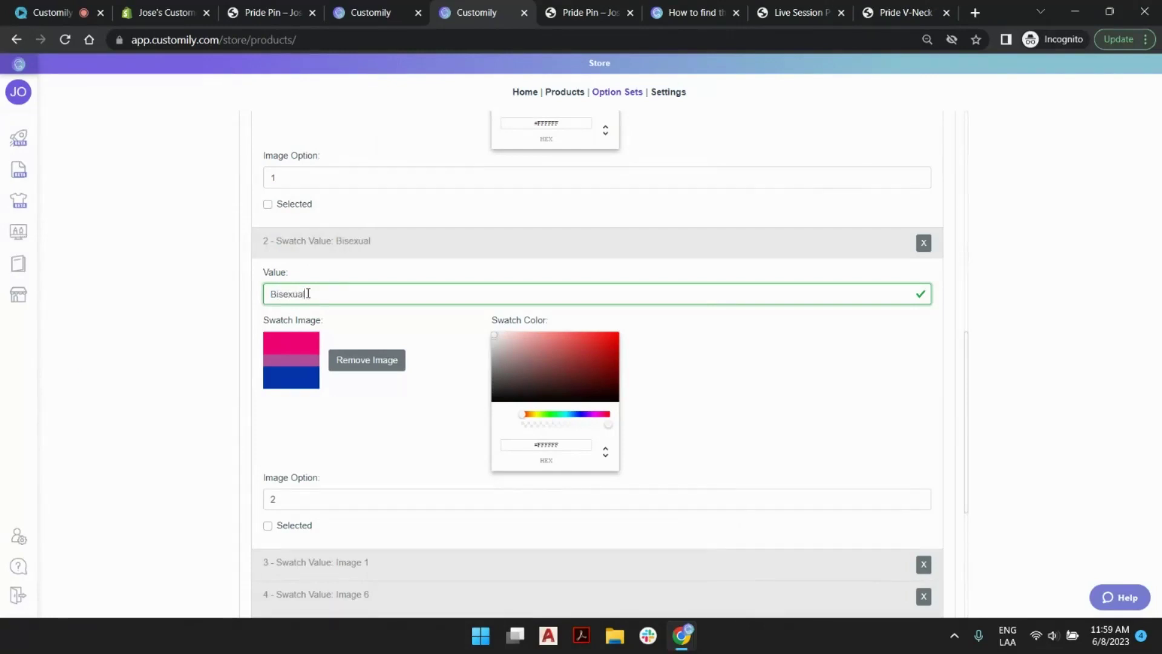
Step: Replace the third flag swatch's image with Demisexual.png and set its value to Demisexual
{"action": "scroll", "coordinate": [382, 303], "scroll_direction": "down", "scroll_amount": 5}
{"action": "left_click", "coordinate": [371, 273]}
{"action": "left_click", "coordinate": [360, 387]}
{"action": "left_click", "coordinate": [358, 380]}
{"action": "double_click", "coordinate": [429, 135]}
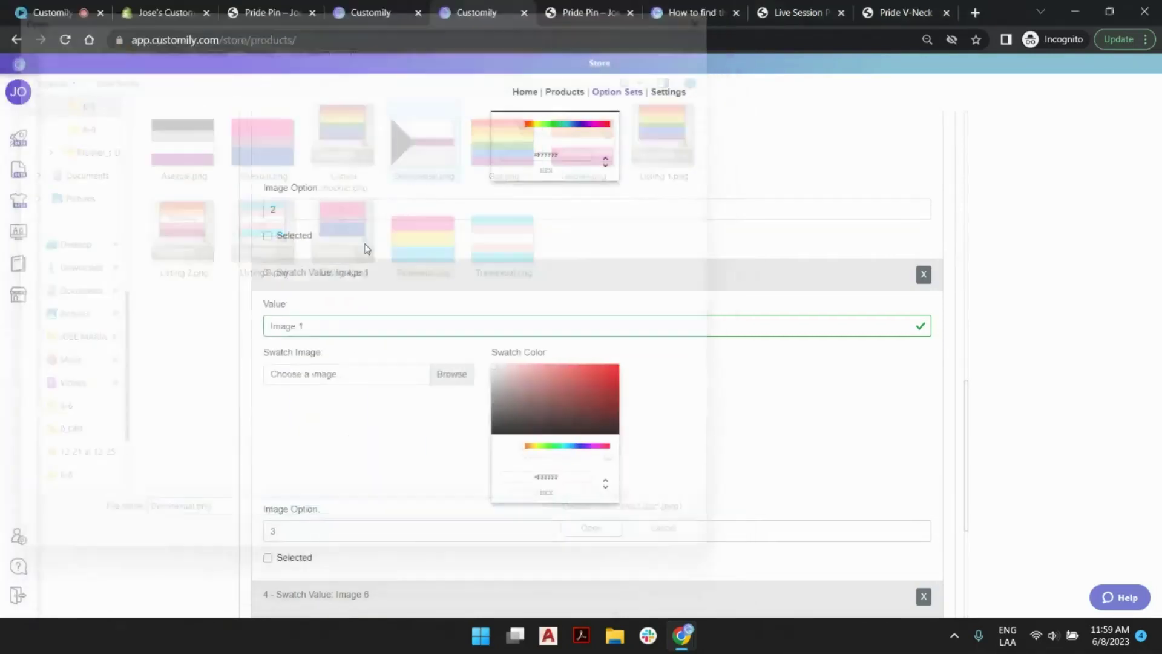
{"action": "left_click", "coordinate": [329, 326]}
{"action": "key", "text": "ctrl+a"}
{"action": "type", "text": "demisexual"}
{"action": "left_click", "coordinate": [276, 329]}
{"action": "key", "text": "BackSpace"}
{"action": "type", "text": "D"}
Step: Replace the fourth flag swatch's image with Gay.png and set its value to Gay
{"action": "scroll", "coordinate": [363, 321], "scroll_direction": "down", "scroll_amount": 5}
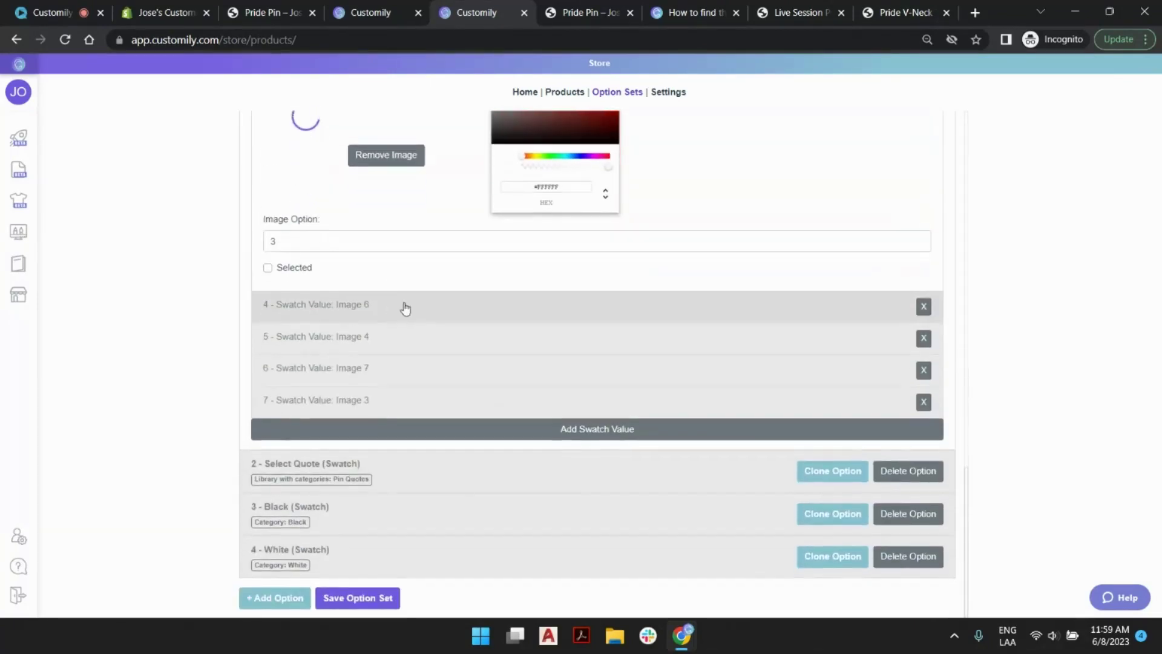
{"action": "left_click", "coordinate": [403, 306]}
{"action": "left_click", "coordinate": [370, 423]}
{"action": "left_click", "coordinate": [437, 406]}
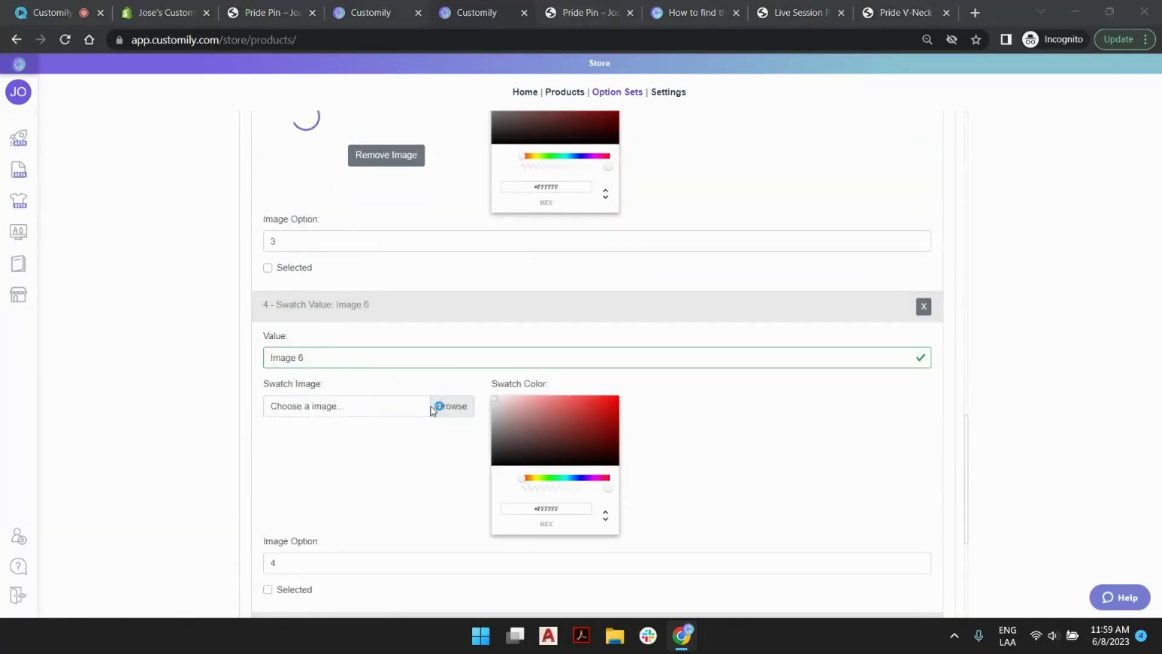
{"action": "double_click", "coordinate": [511, 138]}
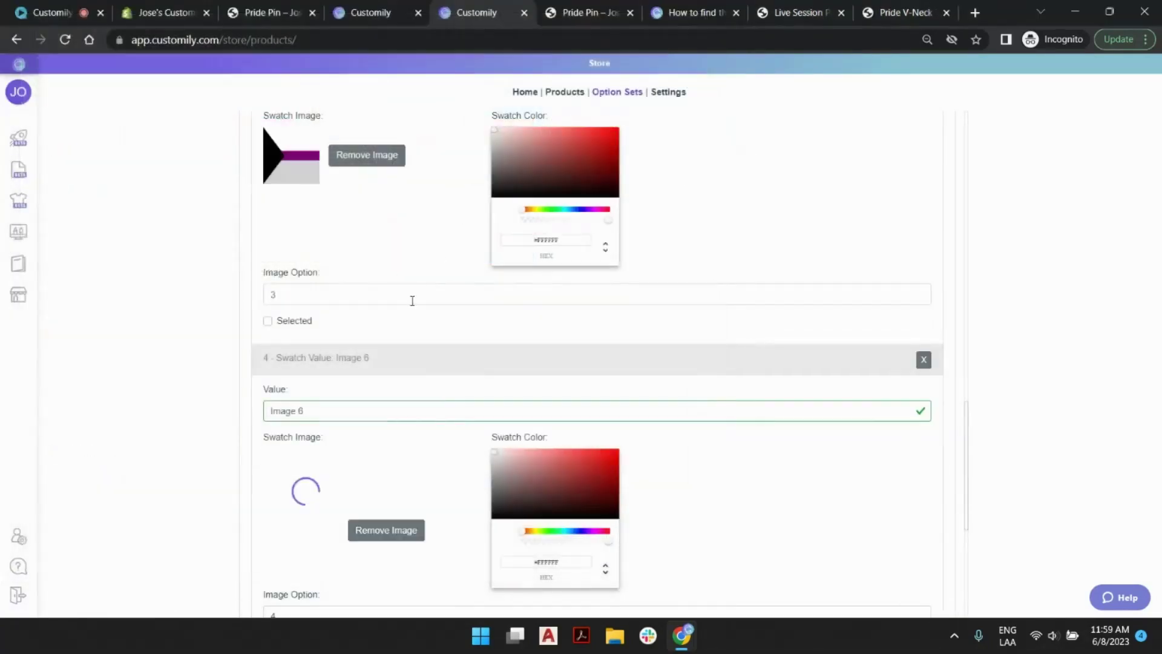
{"action": "triple_click", "coordinate": [295, 412]}
{"action": "type", "text": "Gay"}
Step: Replace the fifth flag swatch's image with Lesbian.png and set its value to Lesbian
{"action": "scroll", "coordinate": [397, 337], "scroll_direction": "down", "scroll_amount": 5}
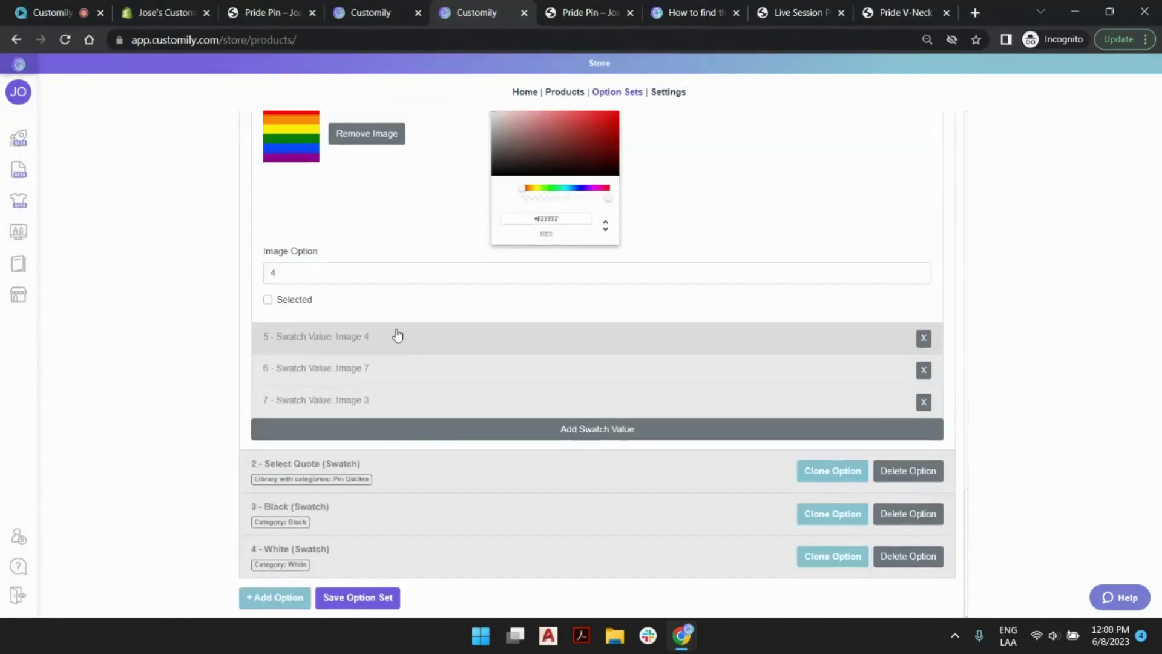
{"action": "left_click", "coordinate": [363, 337]}
{"action": "left_click", "coordinate": [366, 455]}
{"action": "left_click", "coordinate": [409, 438]}
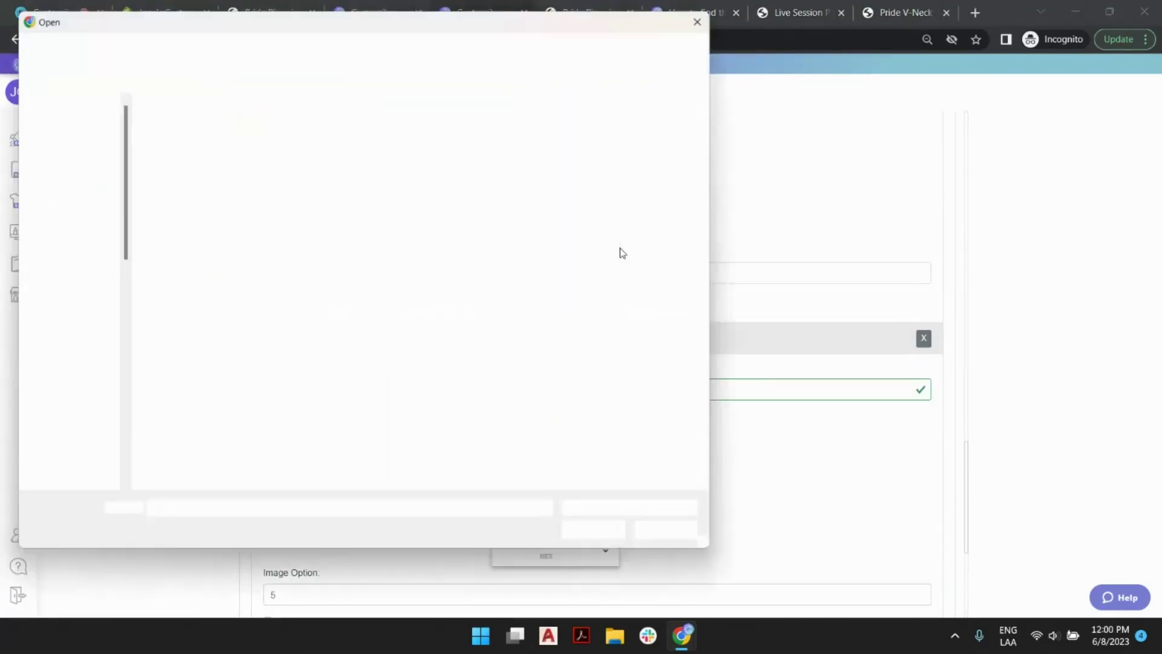
{"action": "double_click", "coordinate": [597, 137]}
{"action": "triple_click", "coordinate": [319, 387]}
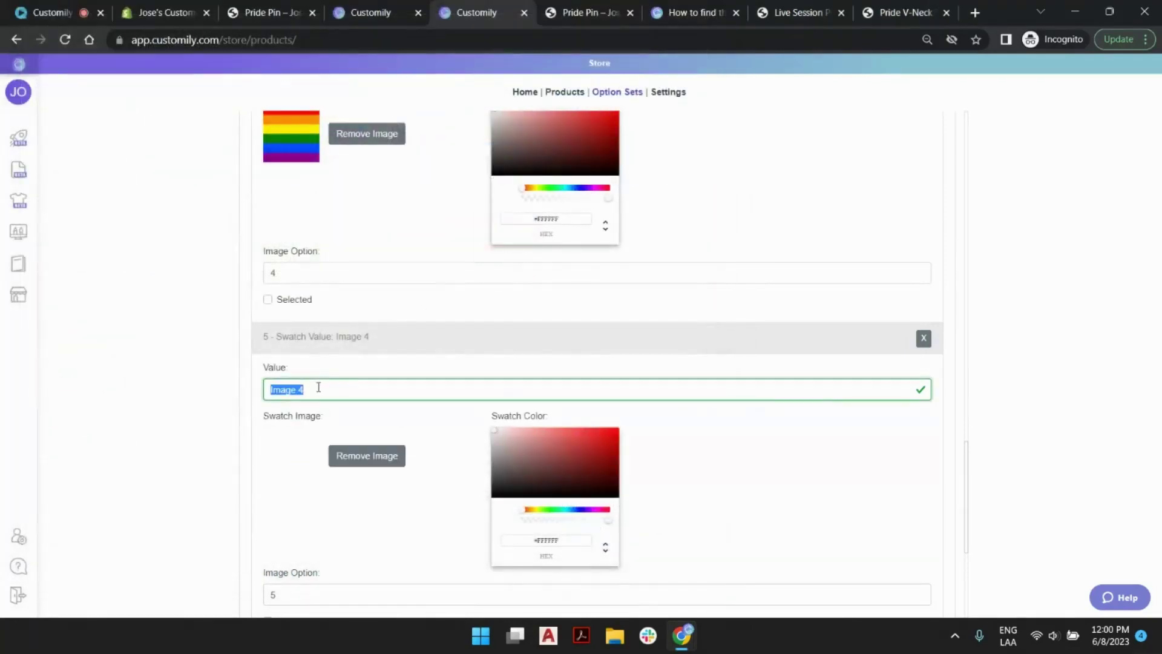
{"action": "type", "text": "Lesbian"}
Step: Replace the sixth flag swatch's image with Pansexual.png and set its value to Pansexual
{"action": "scroll", "coordinate": [358, 371], "scroll_direction": "down", "scroll_amount": 4}
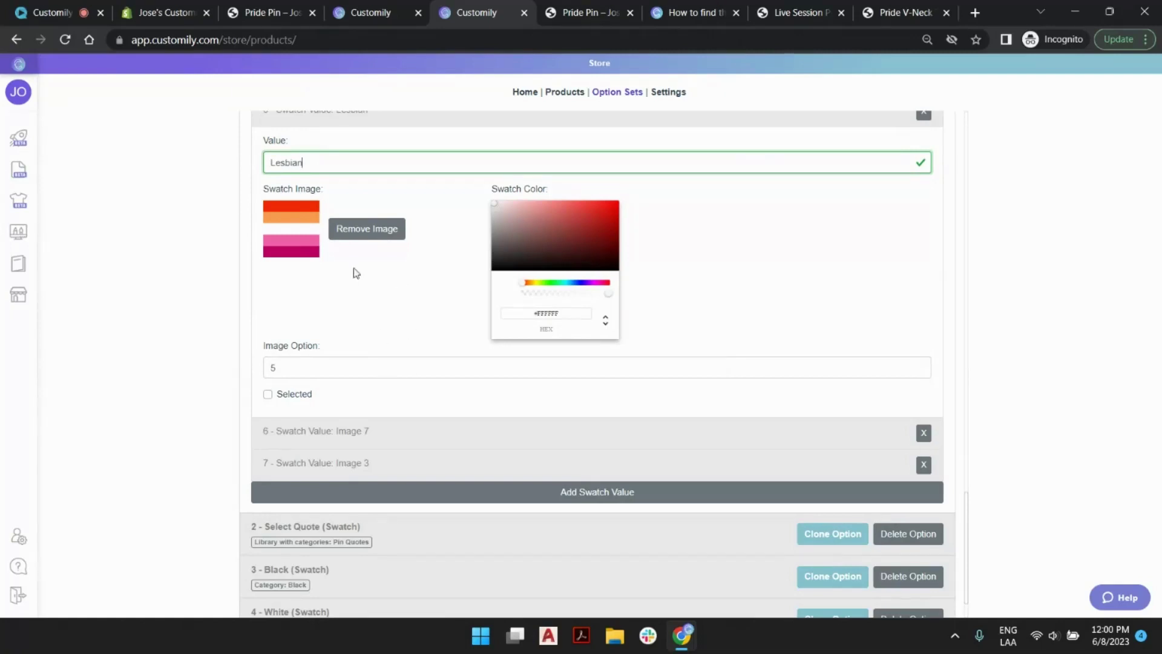
{"action": "scroll", "coordinate": [407, 264], "scroll_direction": "down", "scroll_amount": 1}
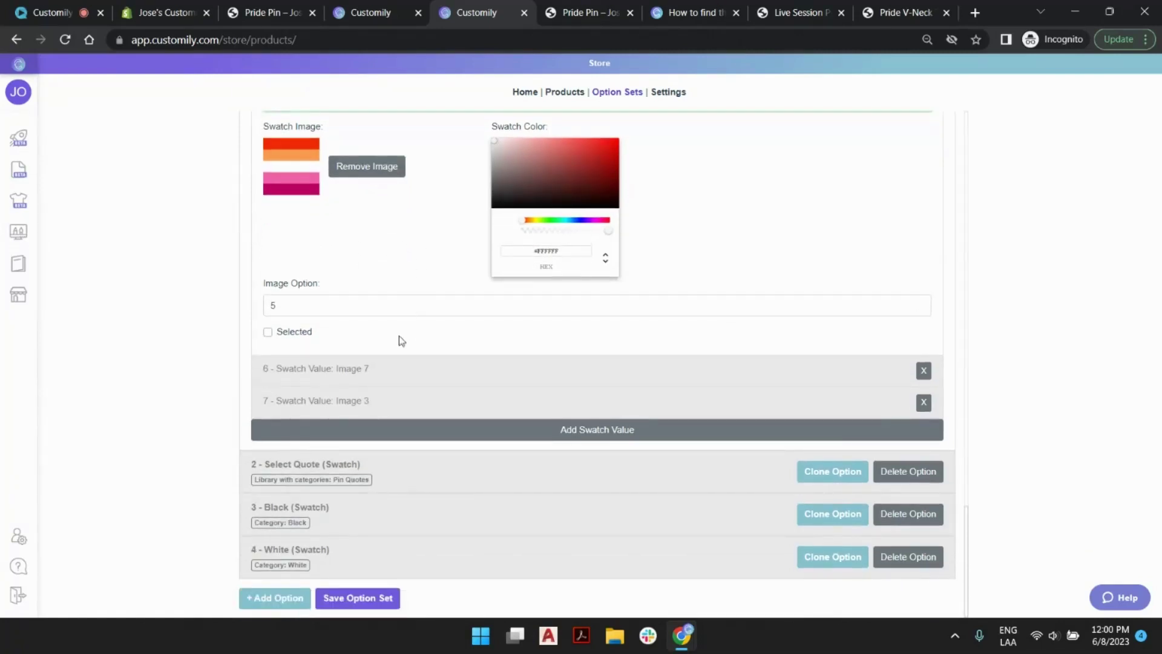
{"action": "left_click", "coordinate": [376, 368]}
{"action": "scroll", "coordinate": [394, 277], "scroll_direction": "down", "scroll_amount": 4}
{"action": "left_click", "coordinate": [385, 261]}
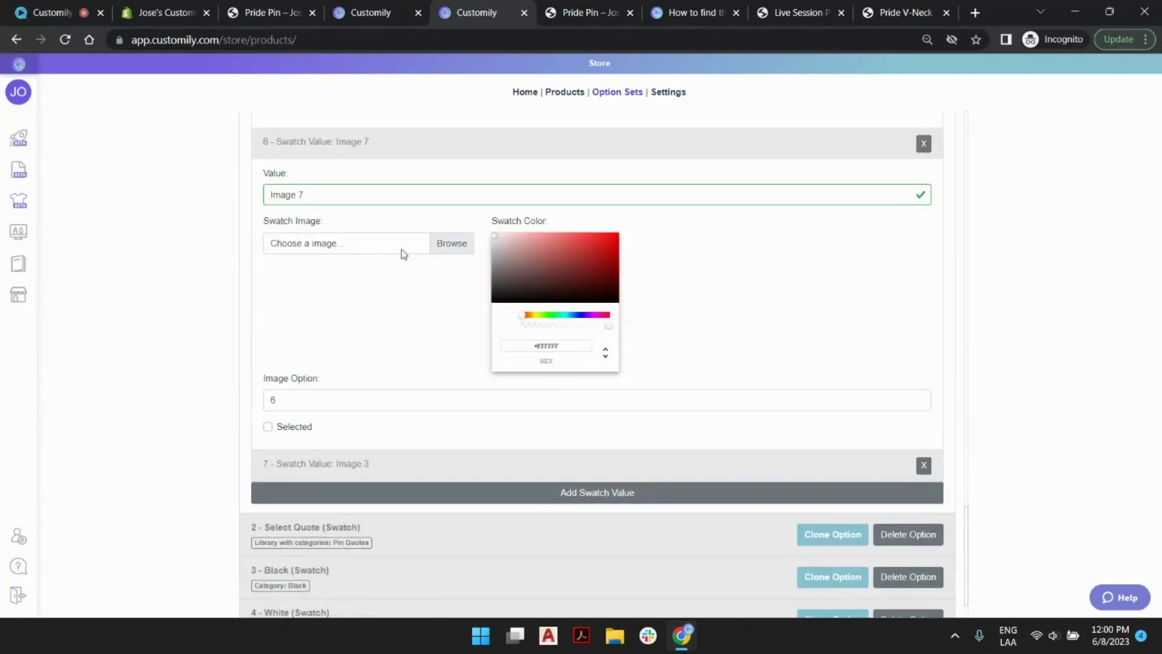
{"action": "left_click", "coordinate": [385, 248]}
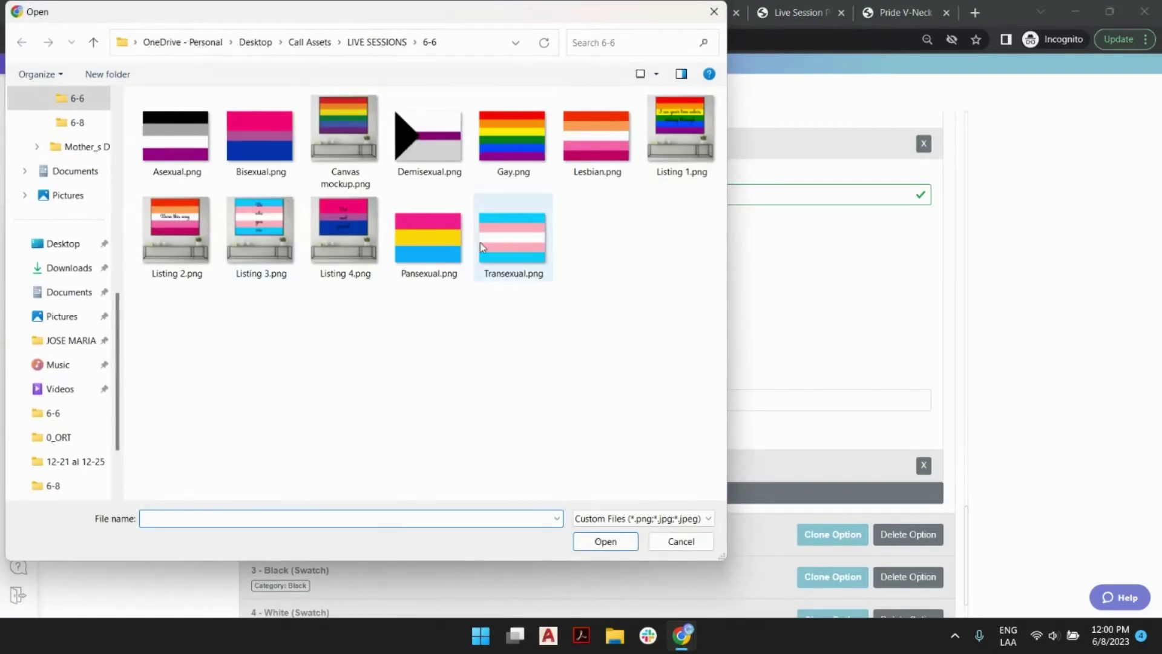
{"action": "double_click", "coordinate": [439, 237]}
{"action": "triple_click", "coordinate": [348, 195]}
{"action": "type", "text": "Pansexual"}
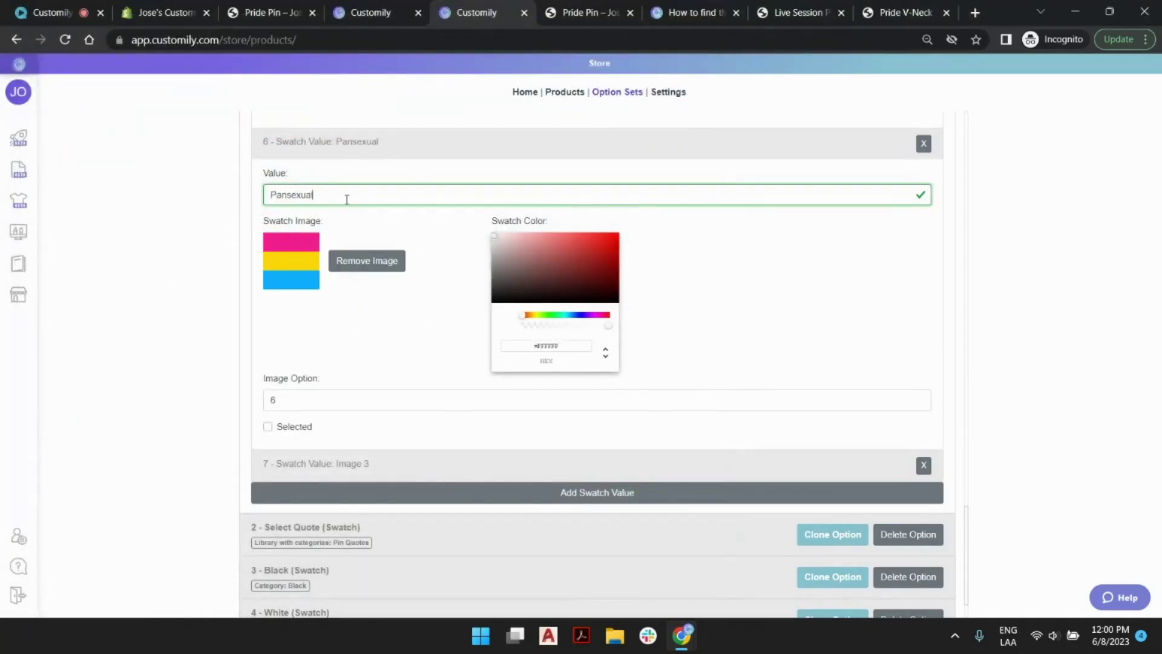
Step: Replace the seventh flag swatch's image with Transexual.png and set its value to Transexual
{"action": "left_click", "coordinate": [370, 463]}
{"action": "scroll", "coordinate": [366, 484], "scroll_direction": "down", "scroll_amount": 3}
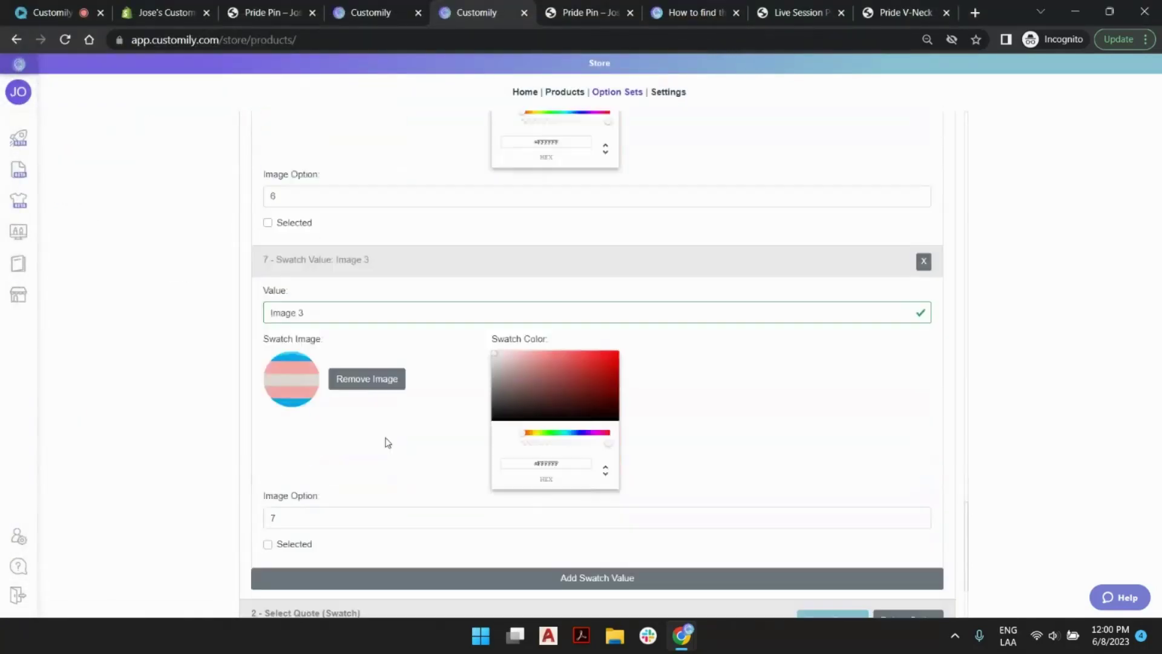
{"action": "left_click", "coordinate": [375, 357]}
{"action": "left_click", "coordinate": [448, 337]}
{"action": "double_click", "coordinate": [514, 233]}
{"action": "triple_click", "coordinate": [378, 289]}
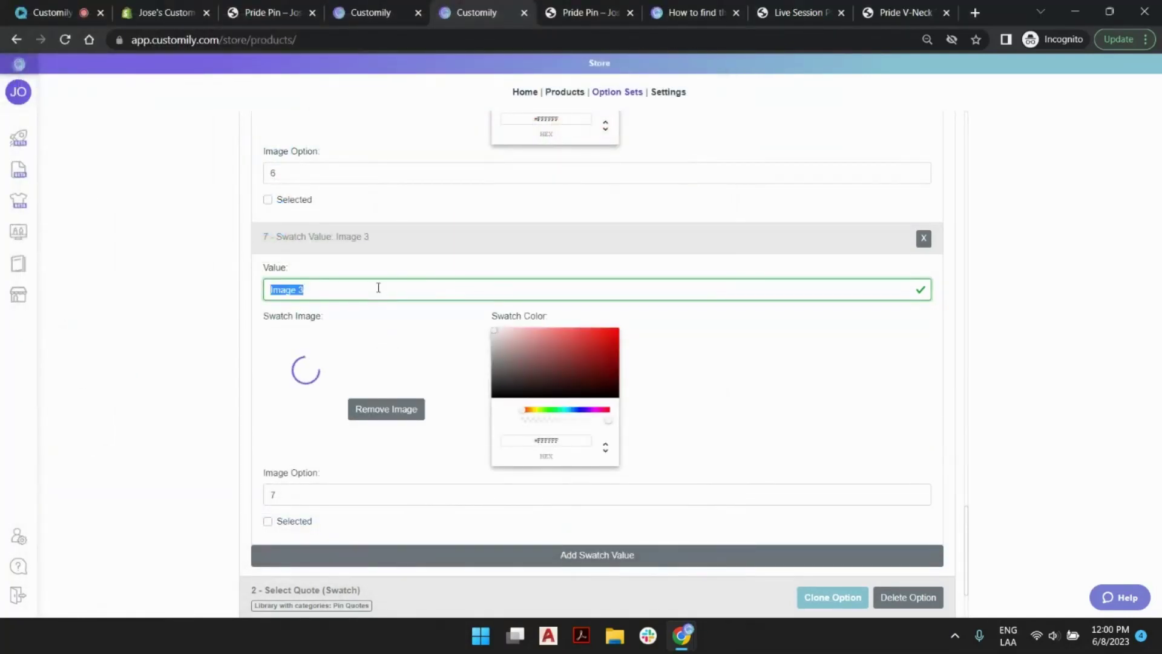
{"action": "type", "text": "Transexual"}
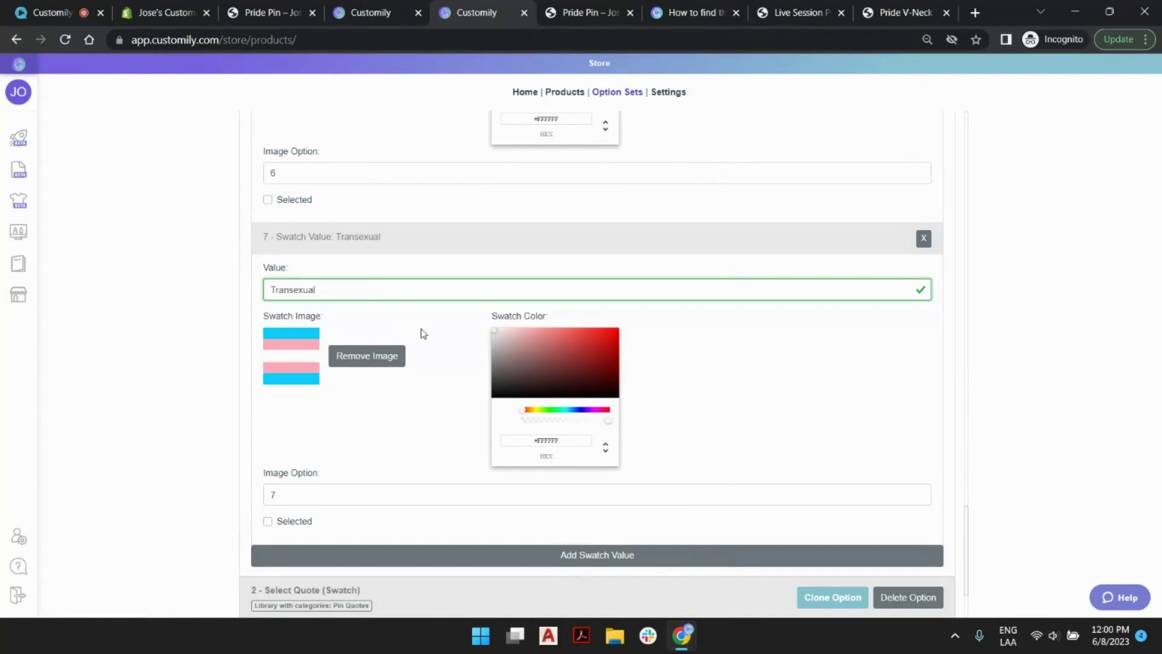
Step: Relabel the Select Quote option as Select Quote Color
{"action": "scroll", "coordinate": [421, 334], "scroll_direction": "down", "scroll_amount": 1}
{"action": "scroll", "coordinate": [397, 309], "scroll_direction": "down", "scroll_amount": 1}
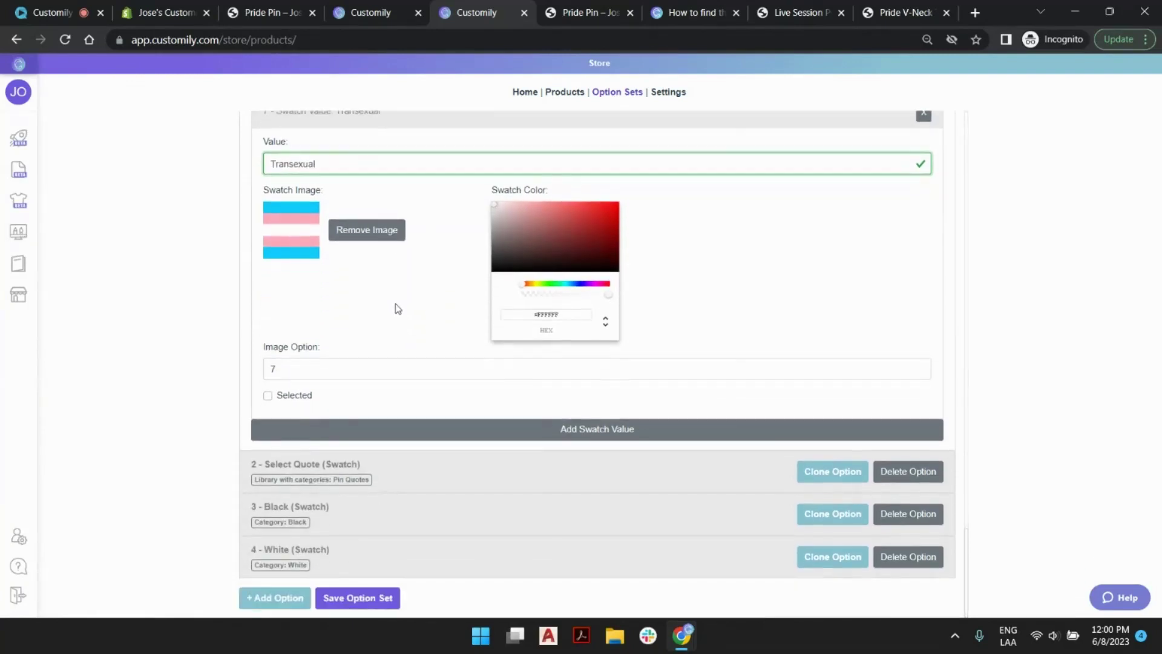
{"action": "left_click", "coordinate": [458, 468]}
{"action": "scroll", "coordinate": [458, 469], "scroll_direction": "down", "scroll_amount": 6}
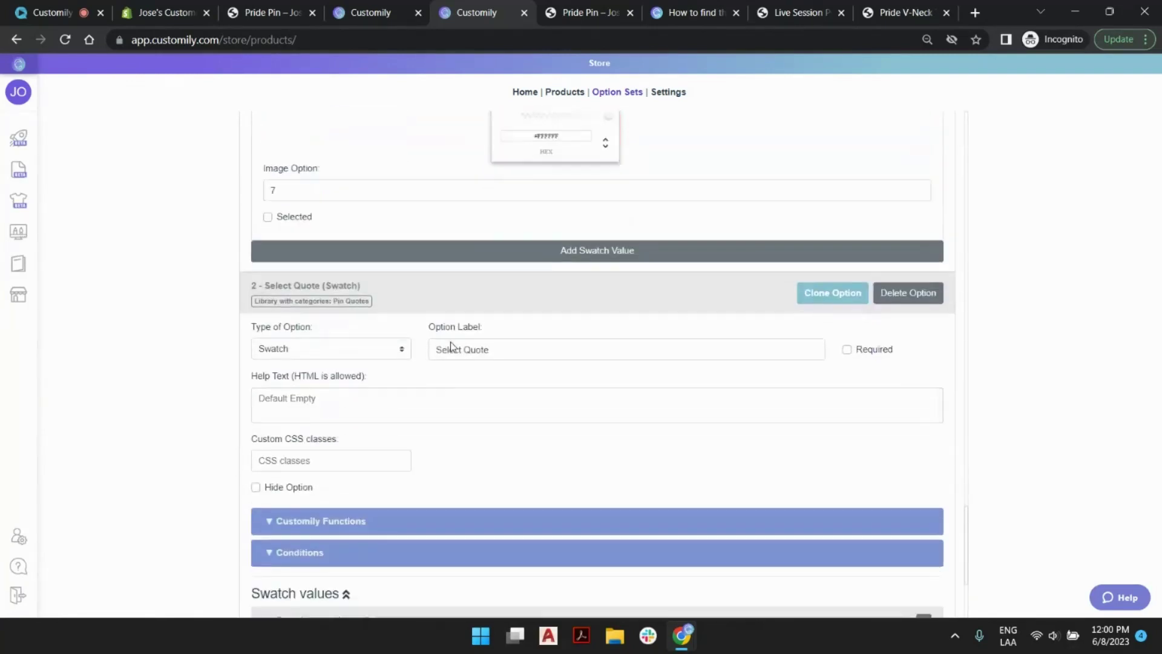
{"action": "scroll", "coordinate": [464, 271], "scroll_direction": "up", "scroll_amount": 1}
{"action": "left_click", "coordinate": [502, 225]}
{"action": "type", "text": "Color"}
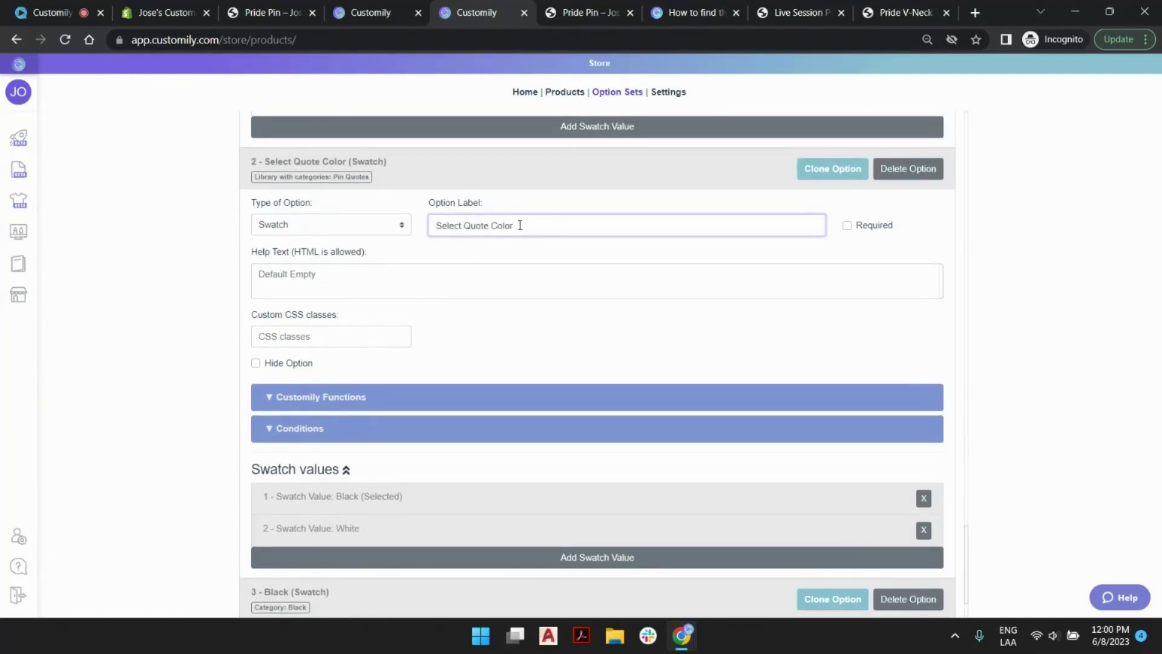
Step: Remove the image from the Black swatch value of Select Quote Color and set its swatch color to black, #000000
{"action": "scroll", "coordinate": [536, 231], "scroll_direction": "down", "scroll_amount": 1}
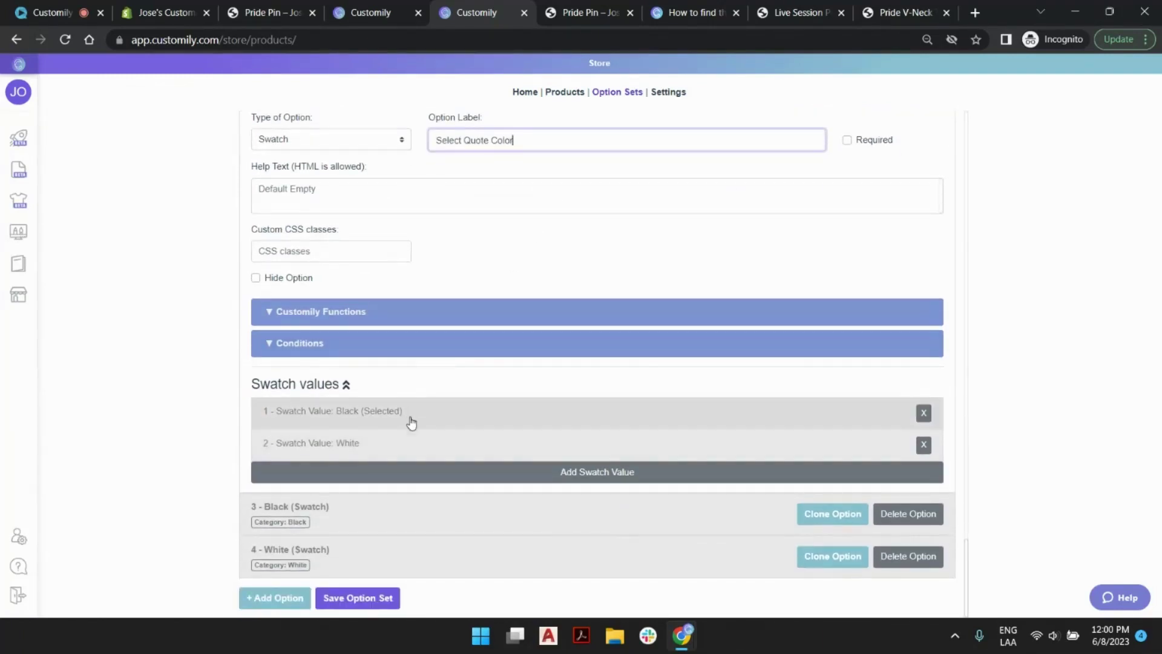
{"action": "left_click", "coordinate": [417, 410]}
{"action": "scroll", "coordinate": [430, 387], "scroll_direction": "down", "scroll_amount": 3}
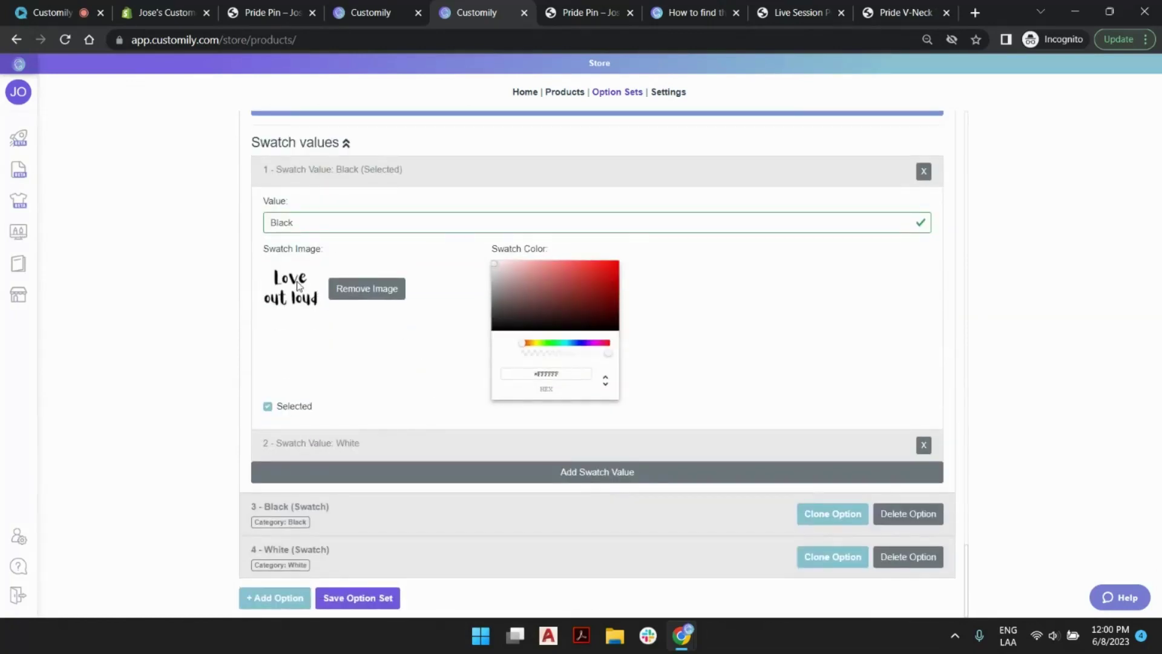
{"action": "left_click", "coordinate": [382, 294]}
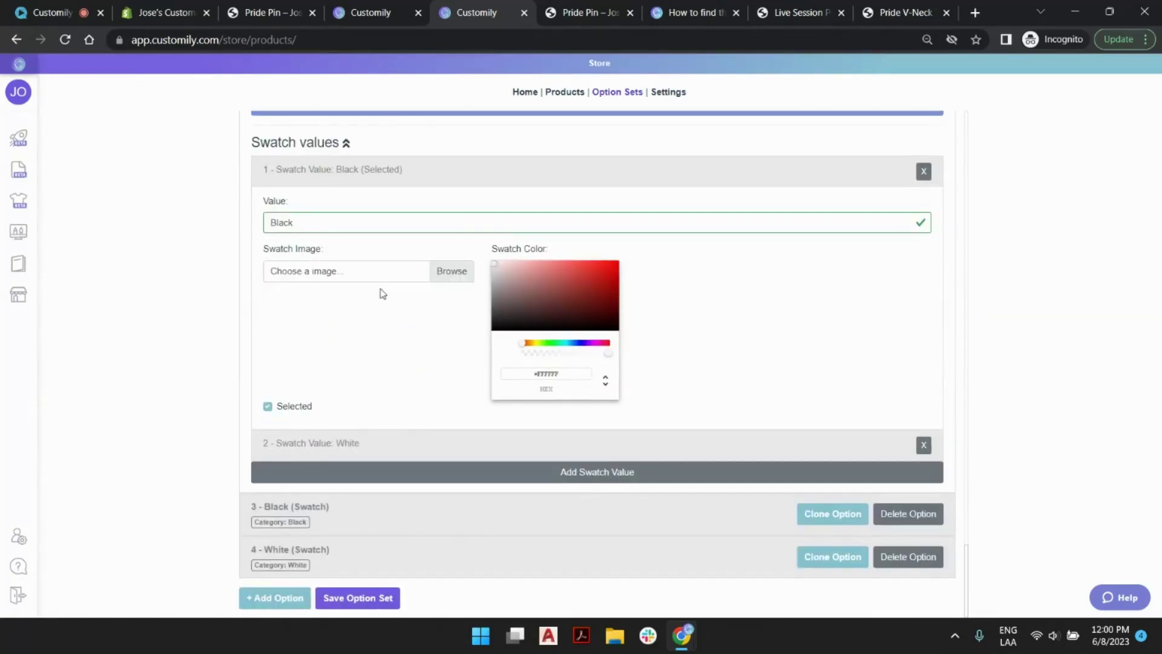
{"action": "mouse_move", "coordinate": [502, 303]}
{"action": "left_mouse_down"}
{"action": "mouse_move", "coordinate": [534, 292]}
{"action": "mouse_move", "coordinate": [490, 337]}
{"action": "left_mouse_up"}
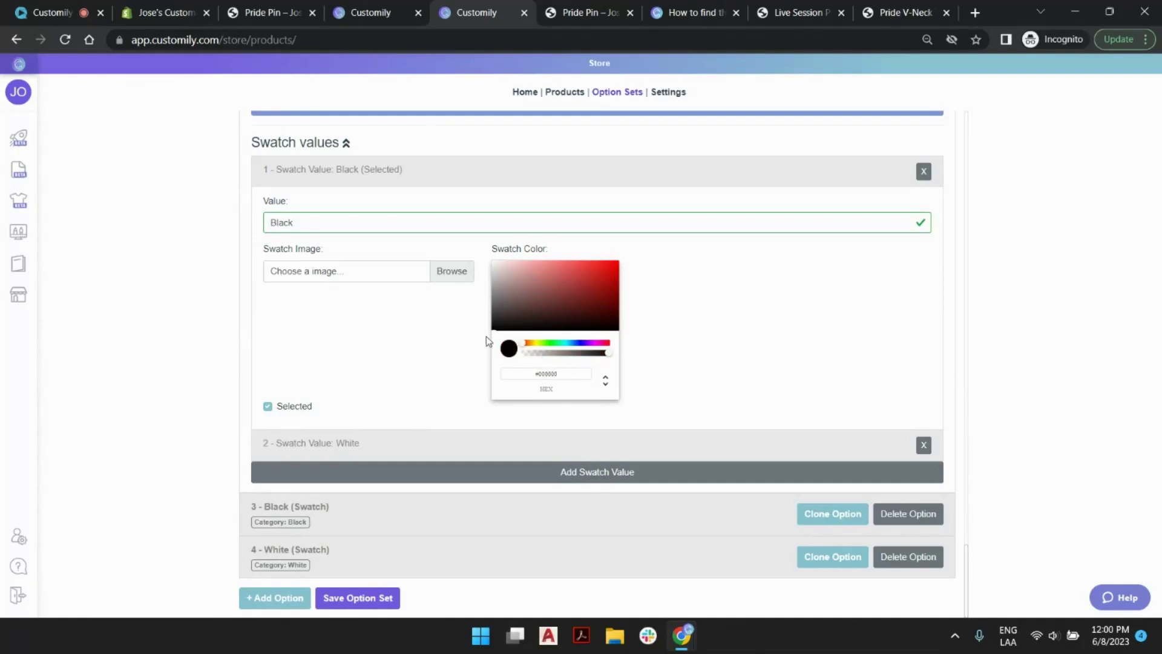
Step: Remove the image from the White swatch value of Select Quote Color and use white, #FFFFFF, as its swatch color
{"action": "left_click", "coordinate": [394, 442]}
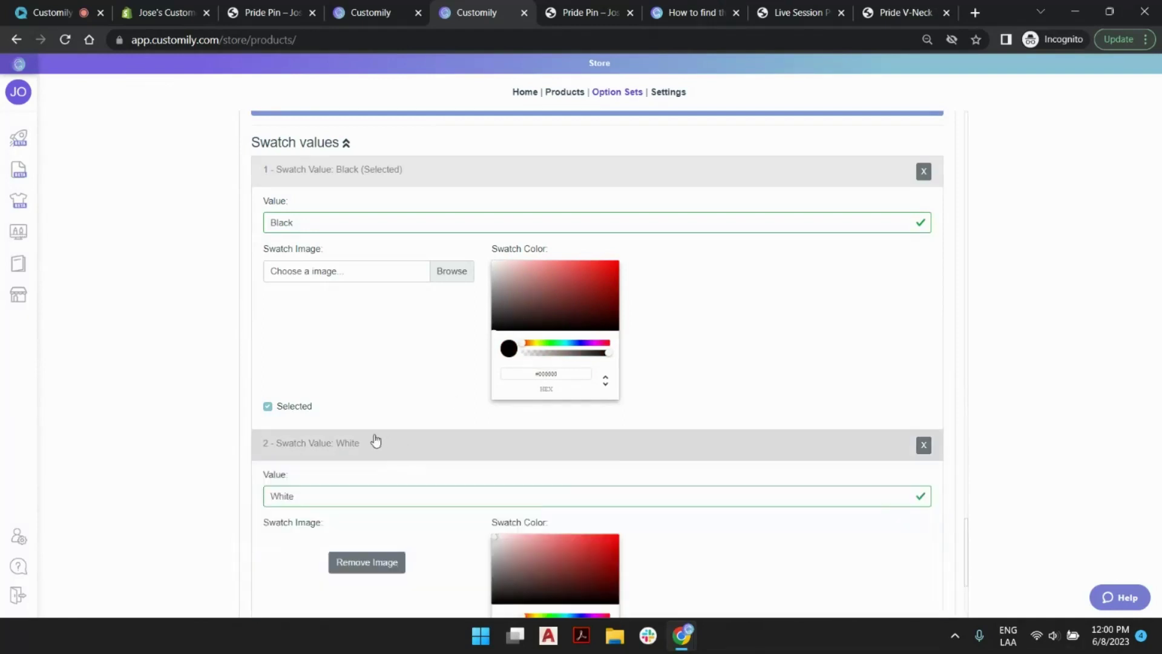
{"action": "scroll", "coordinate": [393, 418], "scroll_direction": "down", "scroll_amount": 3}
{"action": "left_click", "coordinate": [389, 341]}
{"action": "left_click_drag", "start_coordinate": [501, 340], "coordinate": [490, 301]}
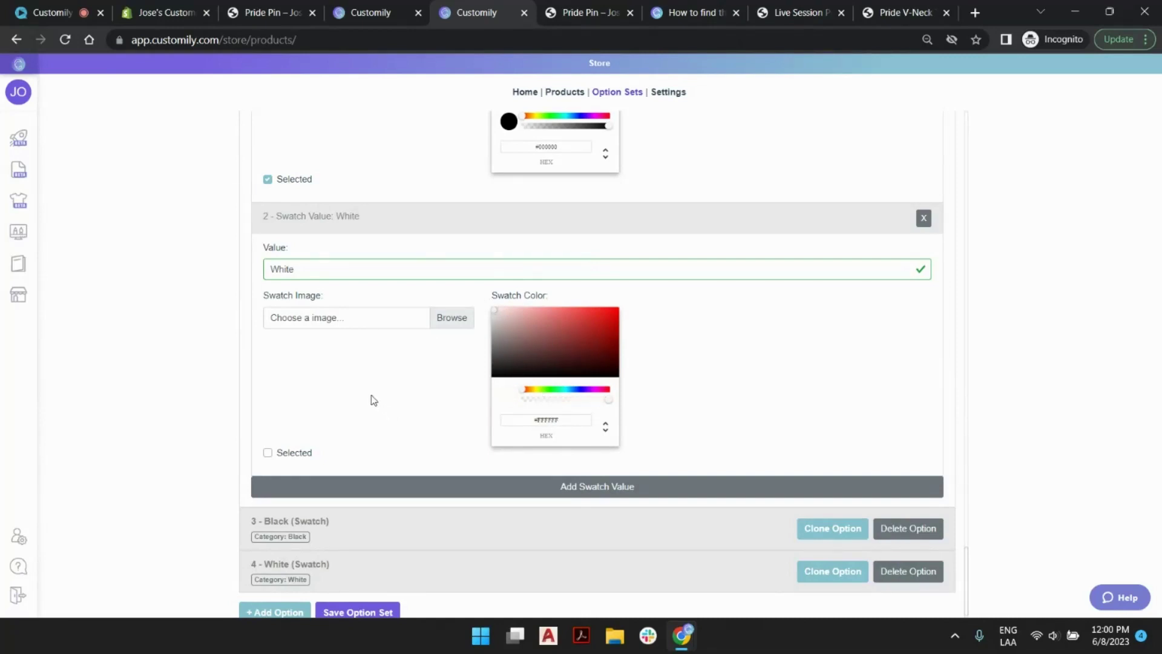
Step: Relabel the third option, Black, as Select Quote (Black)
{"action": "scroll", "coordinate": [389, 374], "scroll_direction": "down", "scroll_amount": 1}
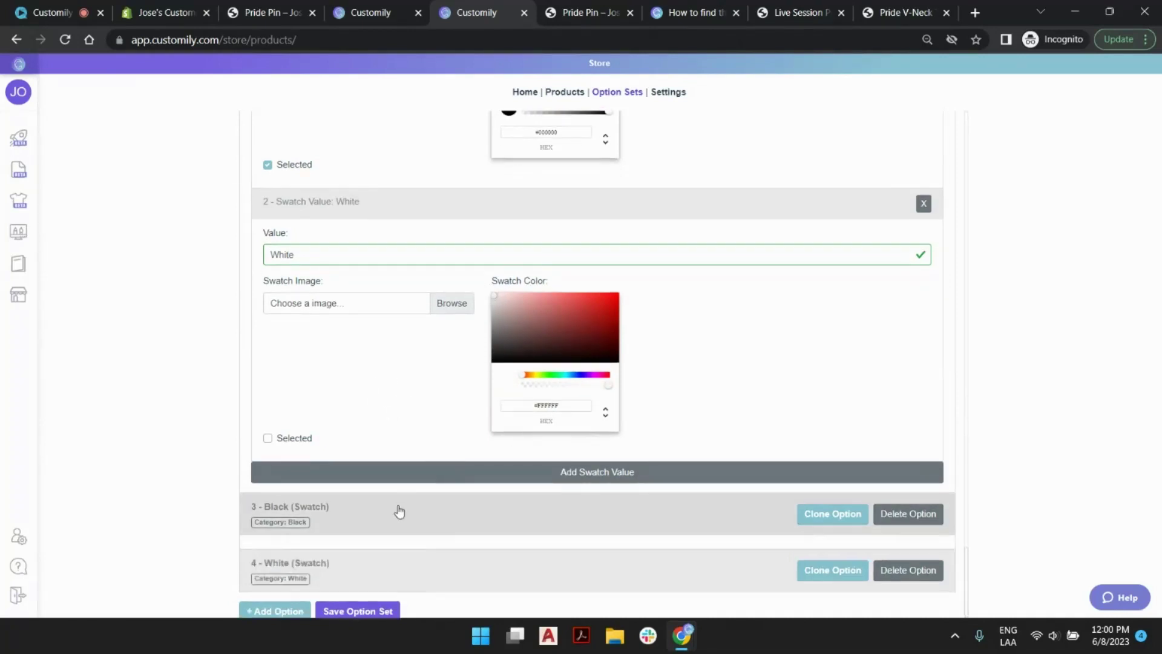
{"action": "left_click", "coordinate": [398, 511]}
{"action": "scroll", "coordinate": [402, 402], "scroll_direction": "down", "scroll_amount": 4}
{"action": "scroll", "coordinate": [391, 420], "scroll_direction": "up", "scroll_amount": 2}
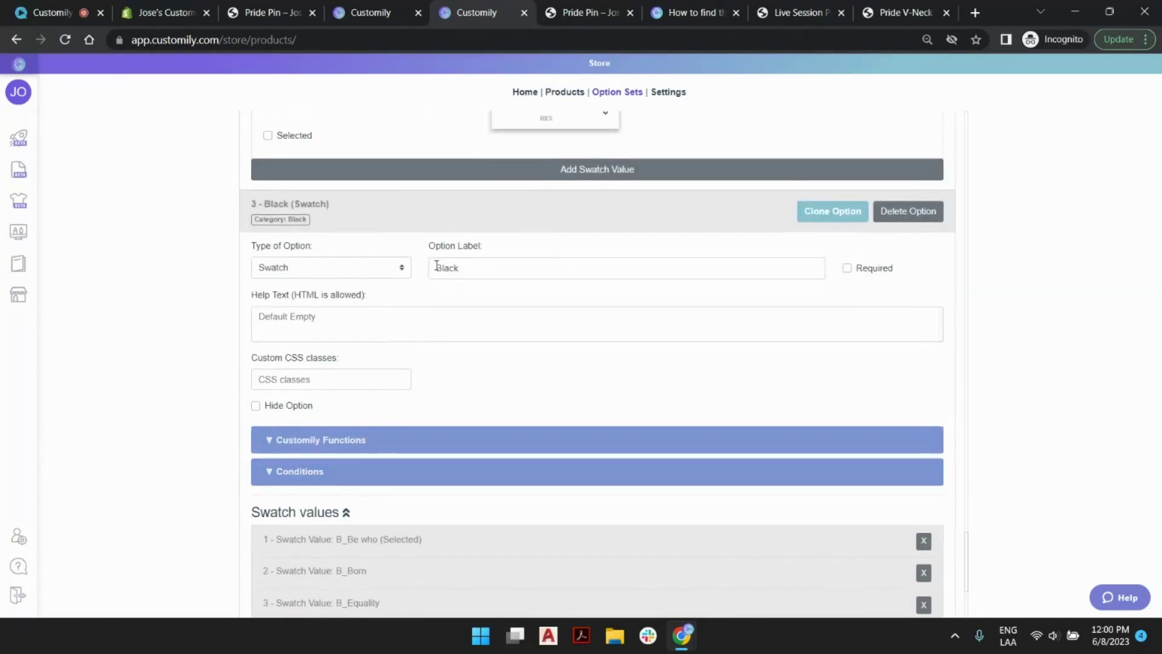
{"action": "double_click", "coordinate": [451, 267]}
{"action": "type", "text": "Select "}
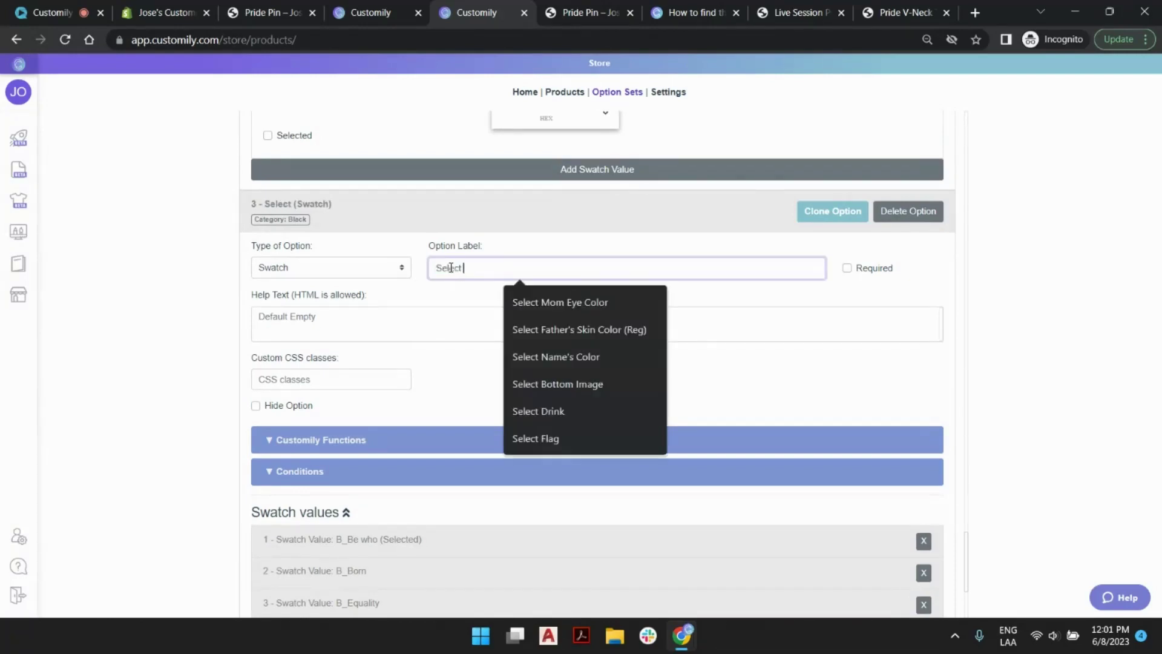
{"action": "type", "text": "Quote"}
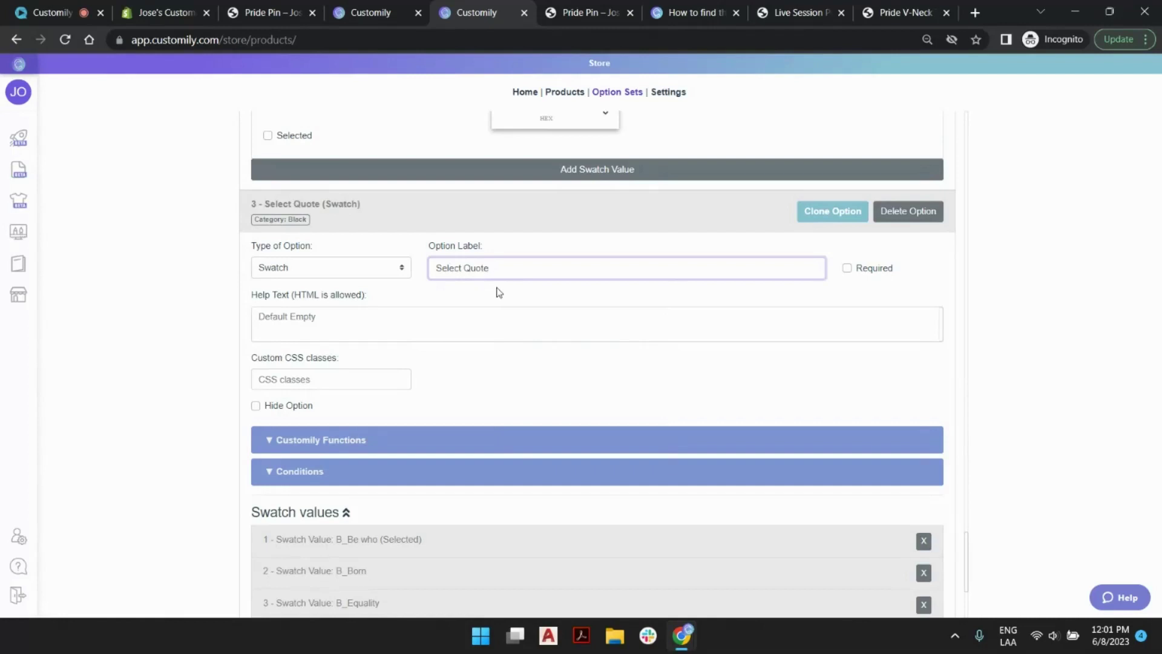
{"action": "type", "text": " (Black)"}
Step: Change the Select Quote (Black) option's type to Dropdown and check its first dropdown value
{"action": "left_click", "coordinate": [308, 268]}
{"action": "left_click", "coordinate": [301, 296]}
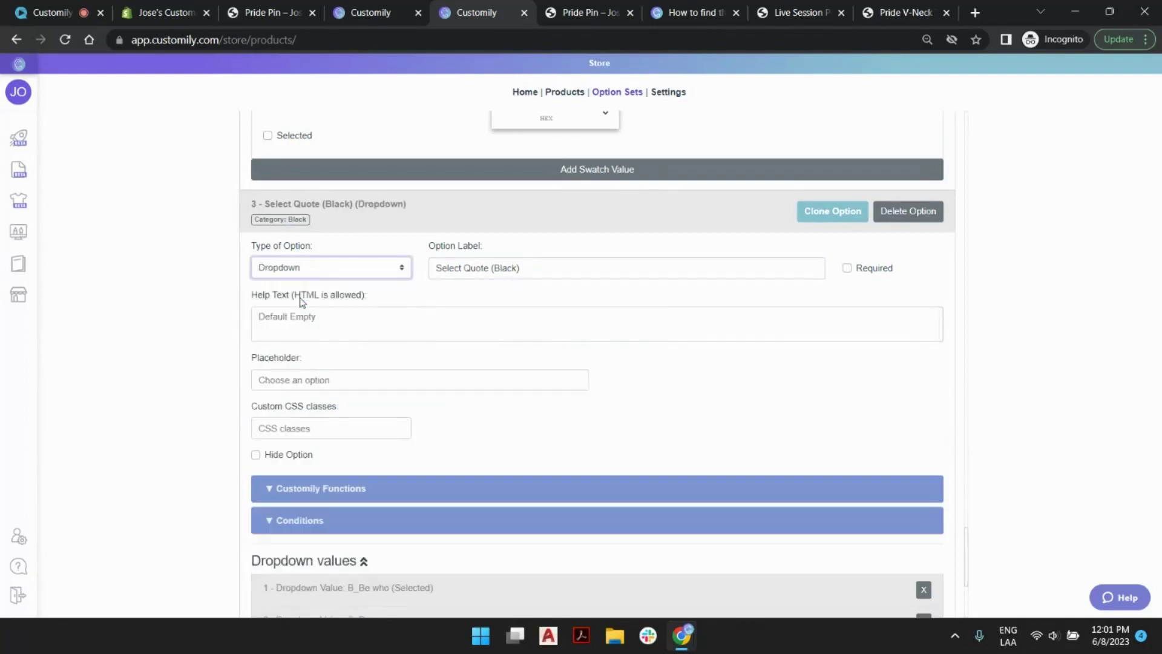
{"action": "scroll", "coordinate": [585, 297], "scroll_direction": "down", "scroll_amount": 4}
{"action": "left_click", "coordinate": [459, 330]}
{"action": "left_click", "coordinate": [458, 326]}
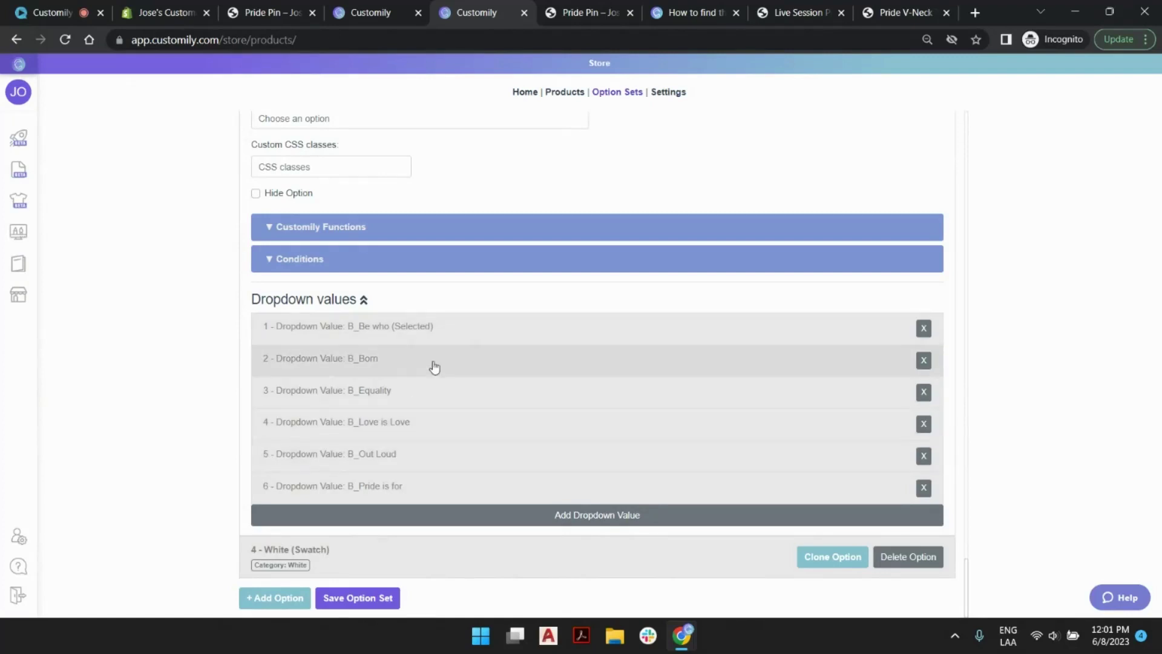
Step: Relabel the fourth option, White, as Select Quote (White)
{"action": "left_click", "coordinate": [394, 539]}
{"action": "scroll", "coordinate": [451, 382], "scroll_direction": "down", "scroll_amount": 5}
{"action": "left_click", "coordinate": [437, 311]}
{"action": "type", "text": "Select Quote 8(White"}
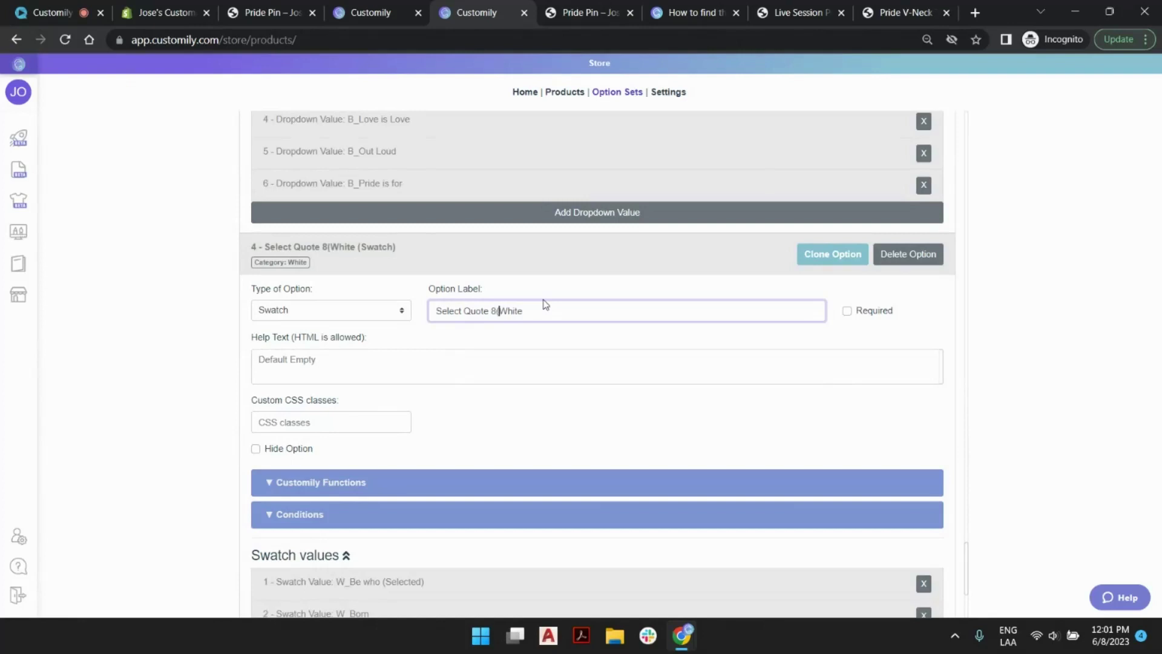
{"action": "key", "text": "BackSpace"}
{"action": "key", "text": "BackSpace"}
{"action": "type", "text": "("}
{"action": "type", "text": ")"}
Step: Change the Select Quote (White) option's type to Dropdown and save the option set
{"action": "scroll", "coordinate": [550, 317], "scroll_direction": "down", "scroll_amount": 3}
{"action": "scroll", "coordinate": [442, 407], "scroll_direction": "up", "scroll_amount": 1}
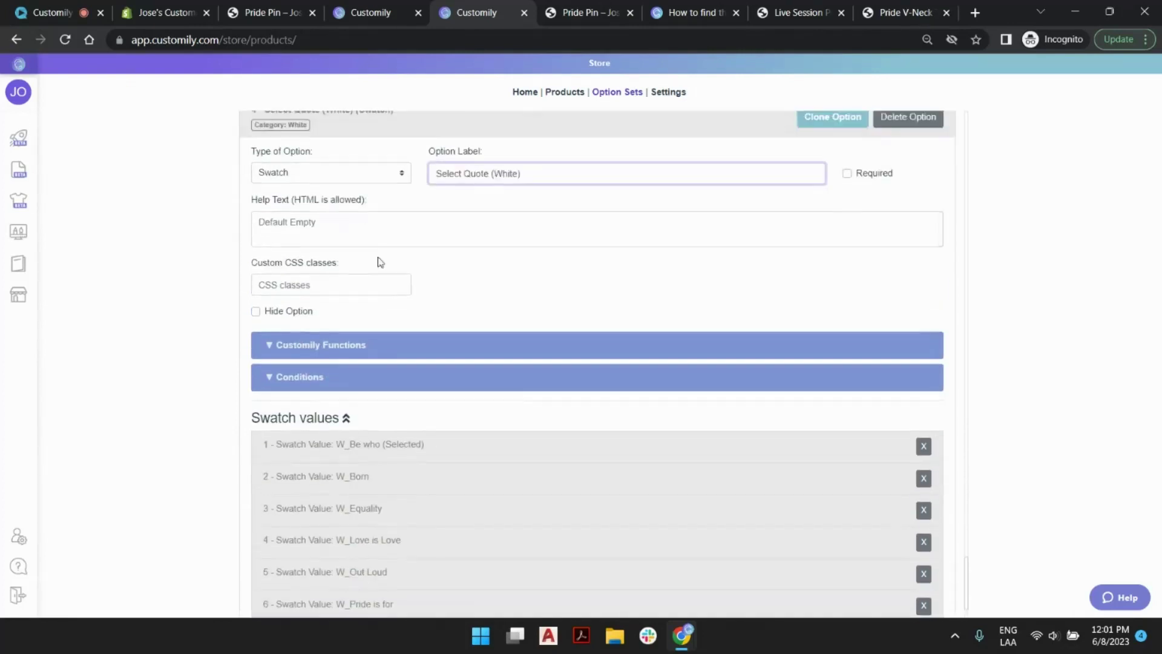
{"action": "left_click", "coordinate": [339, 175]}
{"action": "left_click", "coordinate": [278, 201]}
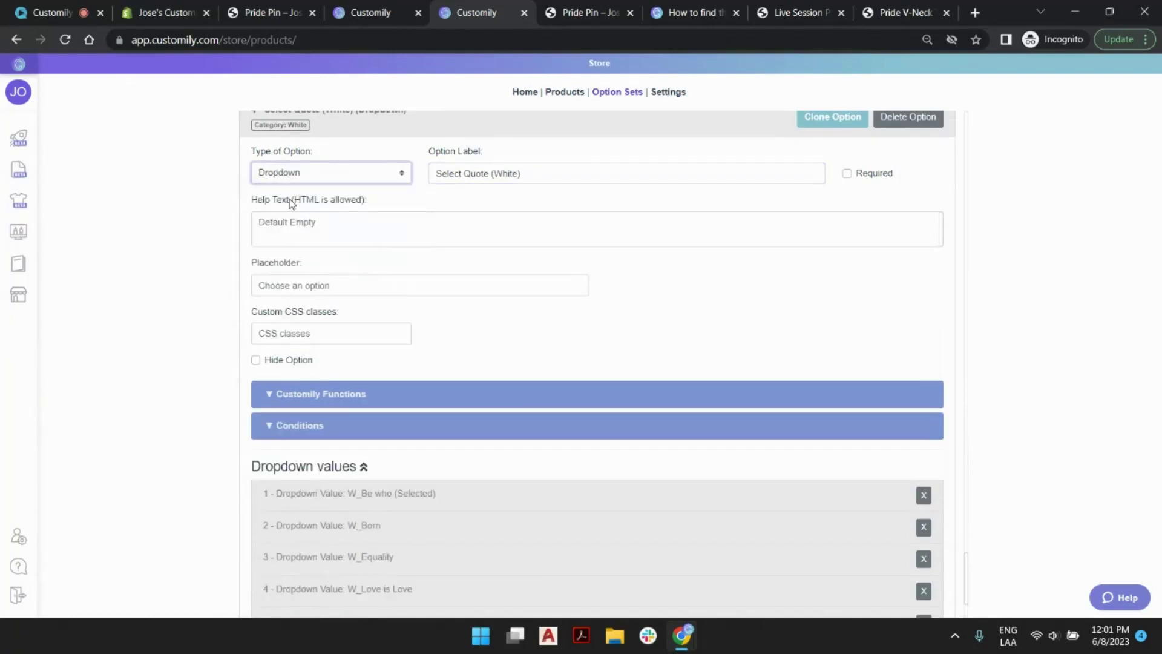
{"action": "scroll", "coordinate": [458, 247], "scroll_direction": "down", "scroll_amount": 2}
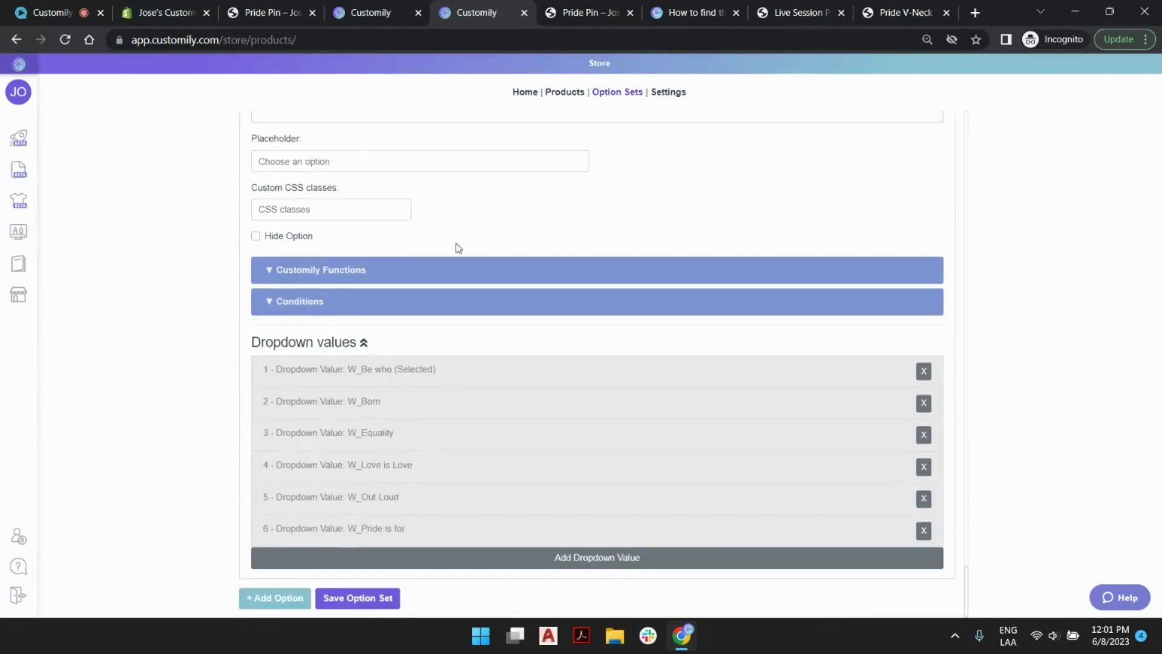
{"action": "left_click", "coordinate": [383, 597]}
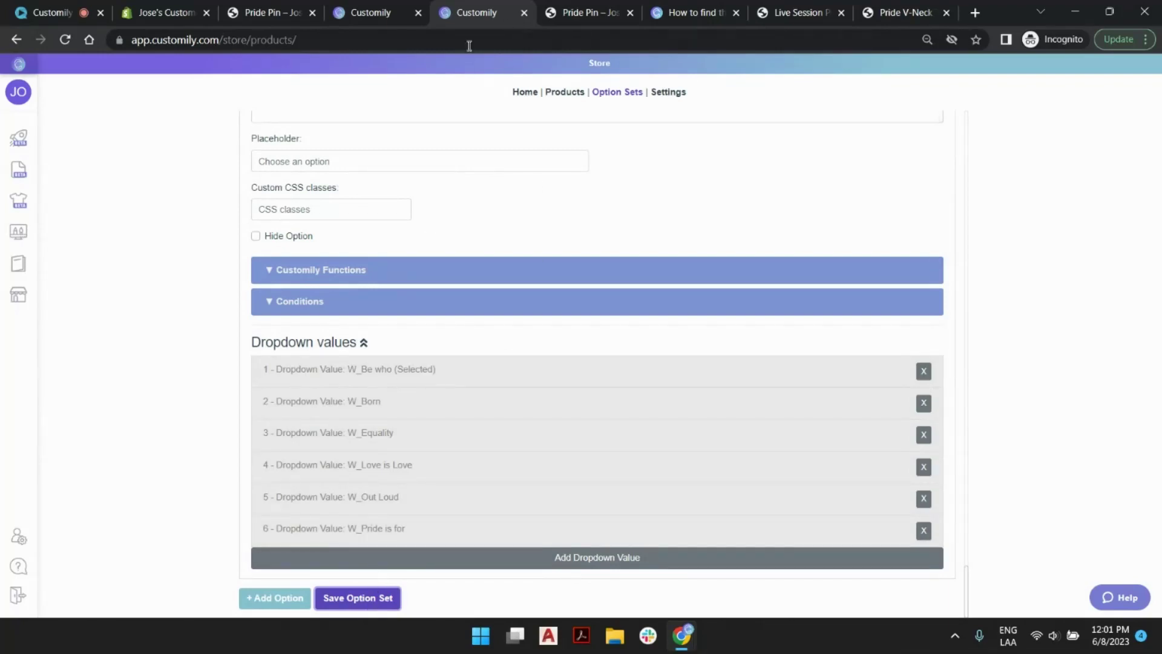
Step: Reload the Pride Pin page in the Shopify store and test the black quote dropdown with B_Equality
{"action": "left_click", "coordinate": [557, 18]}
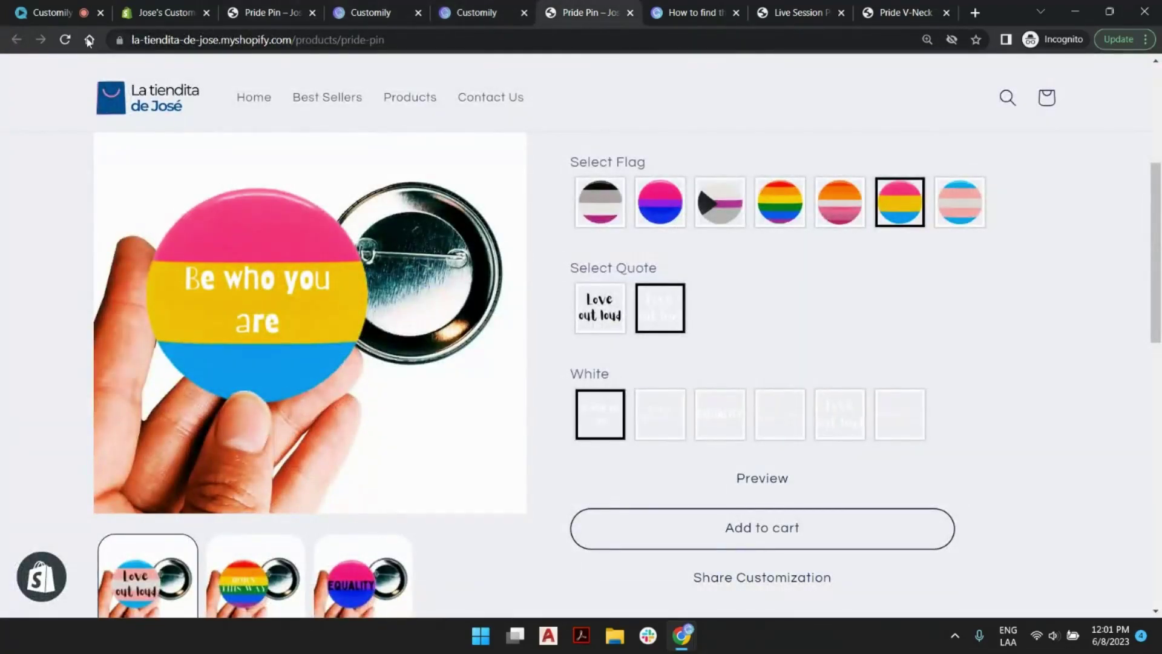
{"action": "left_click", "coordinate": [66, 40]}
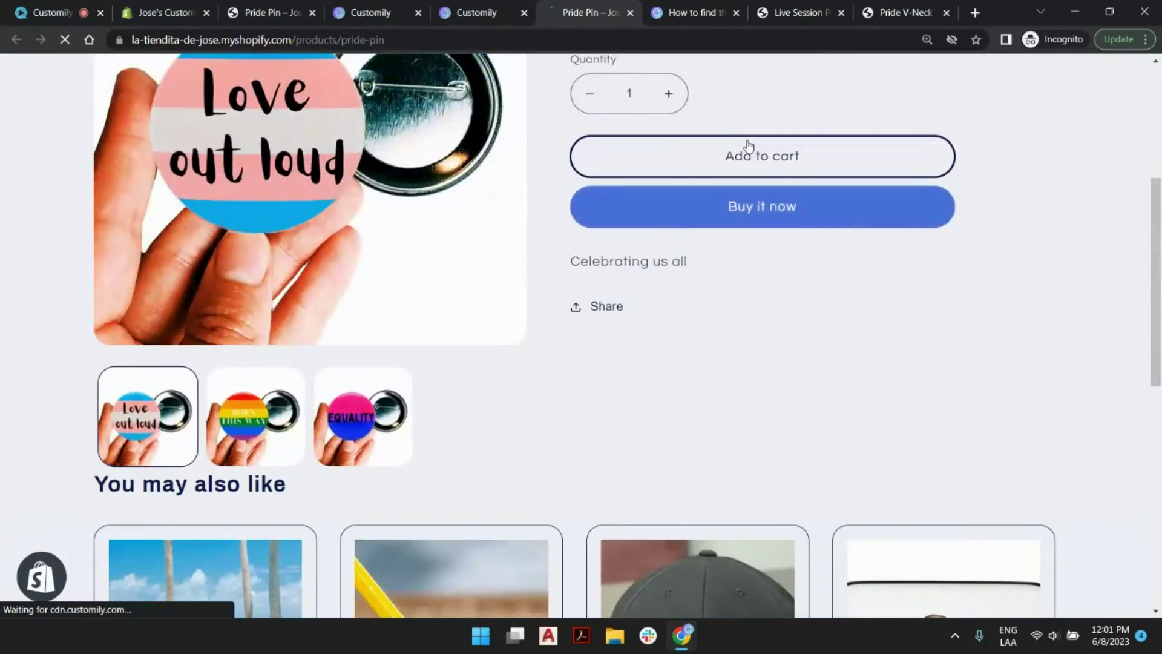
{"action": "left_click", "coordinate": [748, 145]}
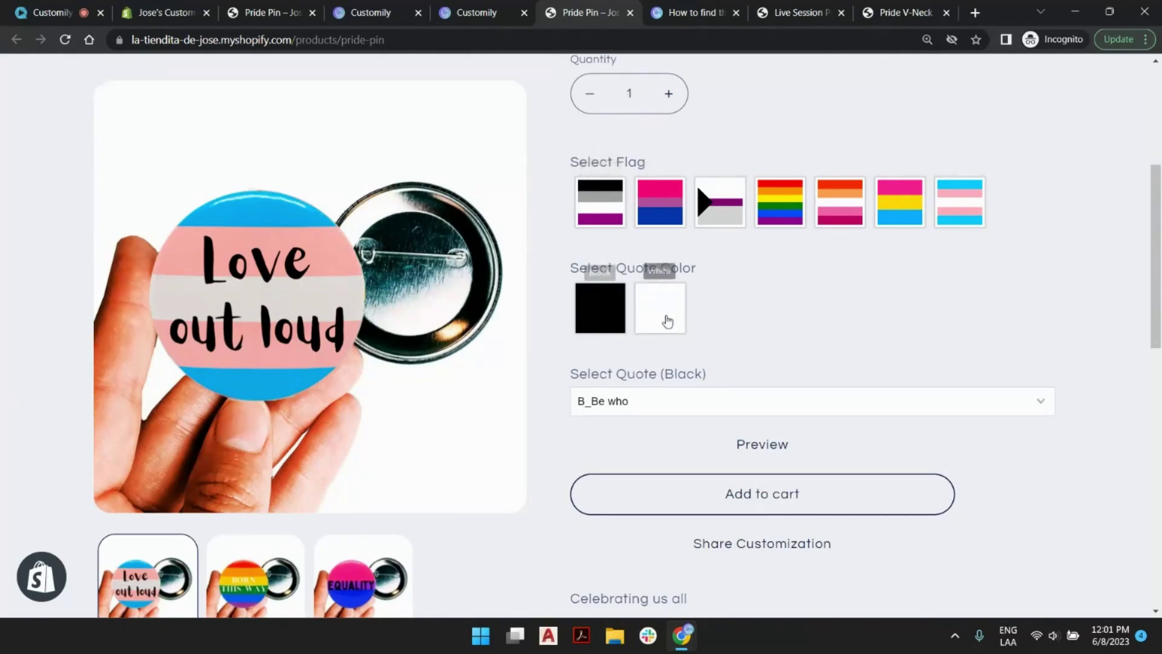
{"action": "left_click", "coordinate": [699, 412]}
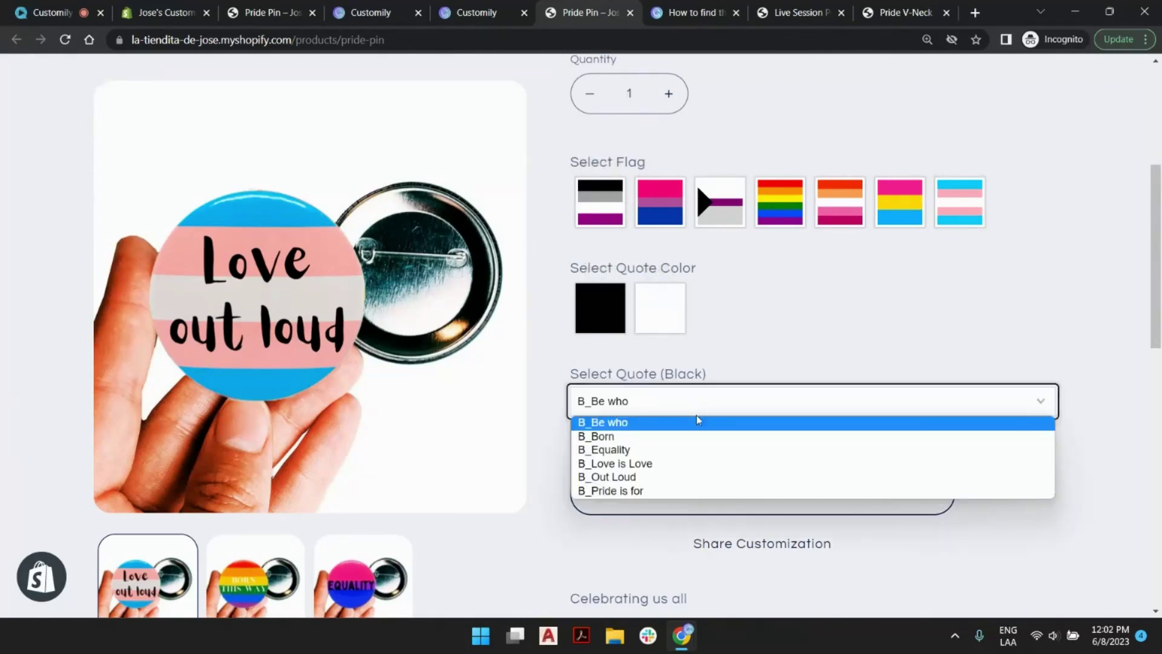
{"action": "left_click", "coordinate": [693, 452]}
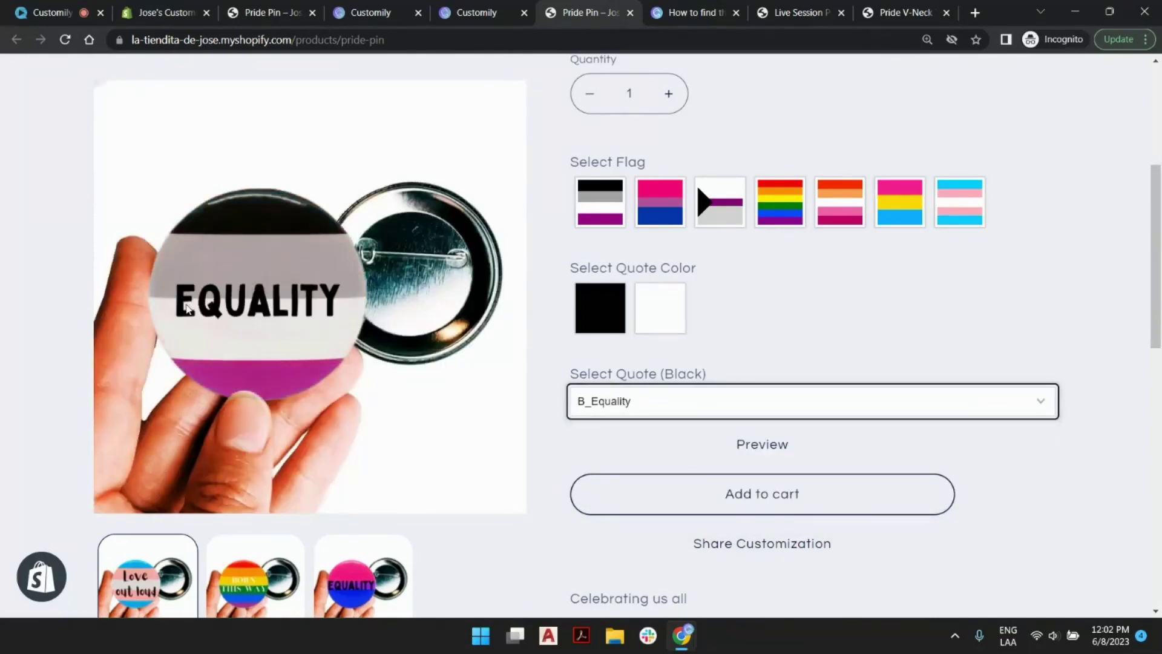
Step: Test the pin preview with the White quote color, the W_Out Loud quote and the pink, yellow and blue flag
{"action": "left_click", "coordinate": [682, 313]}
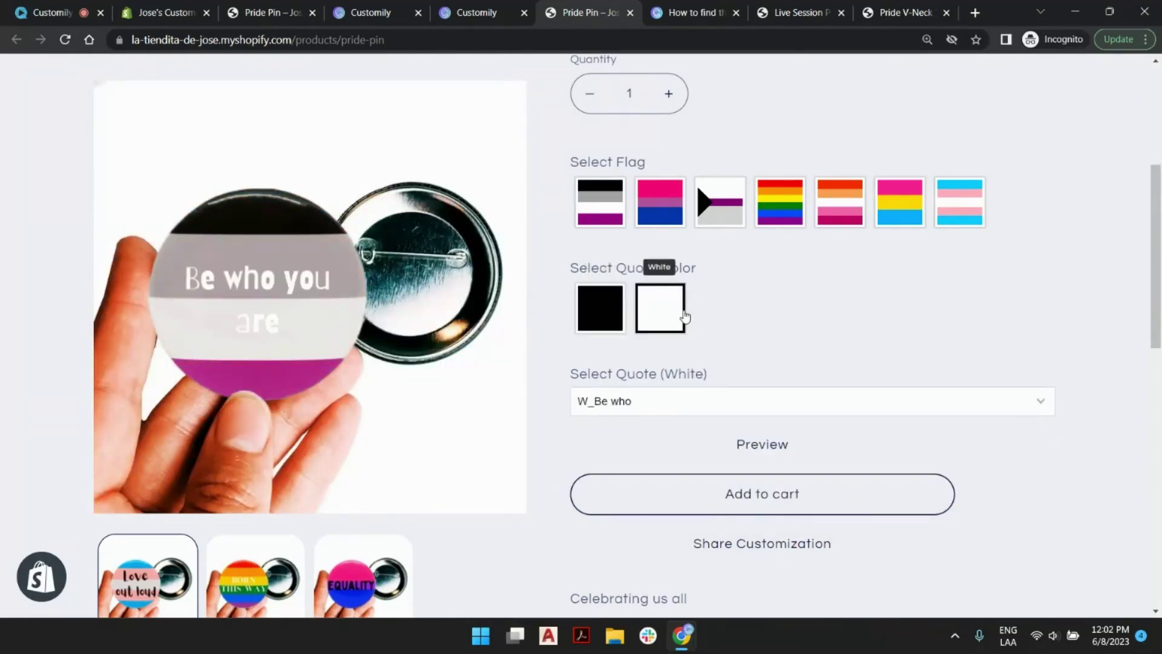
{"action": "left_click", "coordinate": [712, 400]}
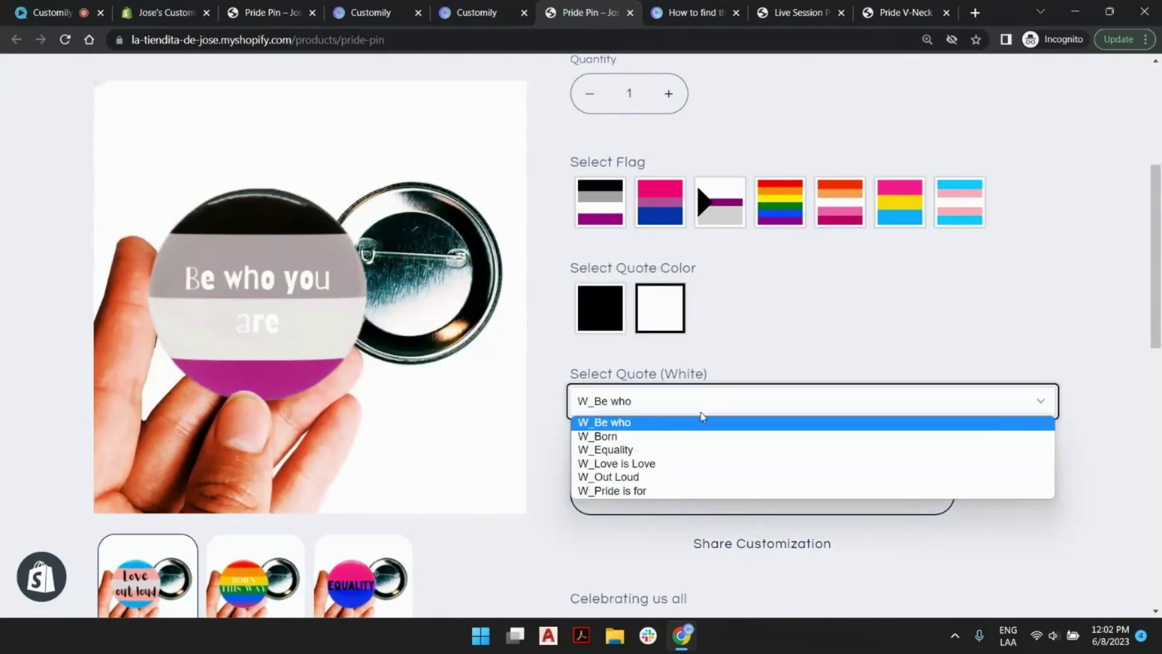
{"action": "left_click", "coordinate": [676, 478]}
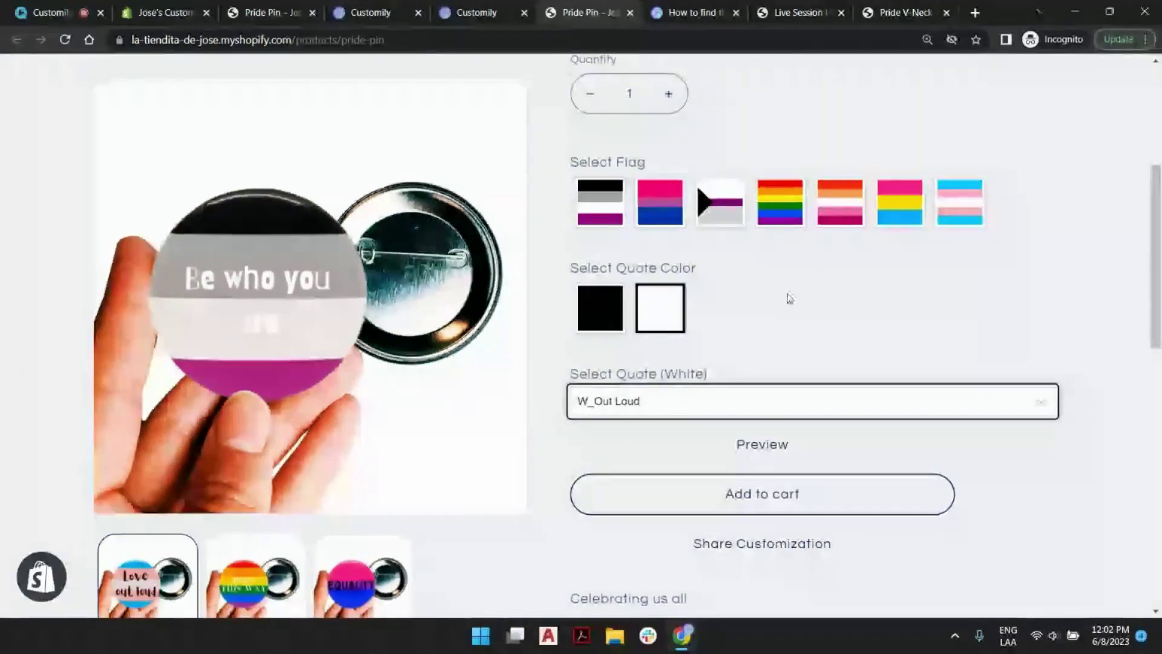
{"action": "left_click", "coordinate": [913, 202]}
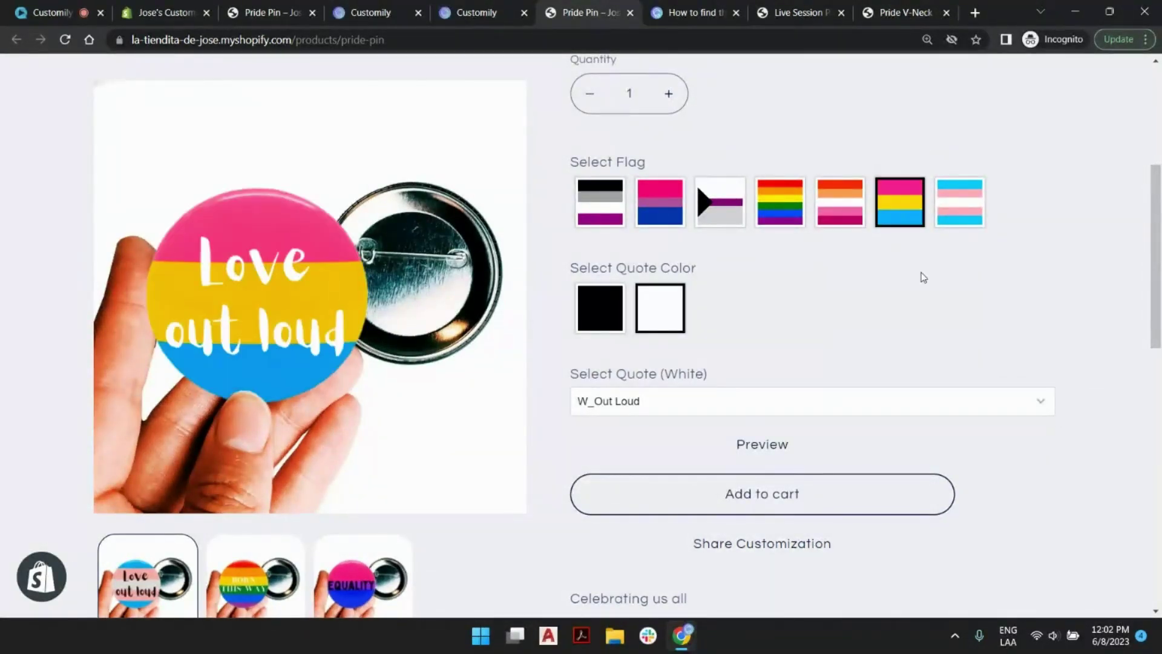
{"action": "scroll", "coordinate": [922, 278], "scroll_direction": "up", "scroll_amount": 5}
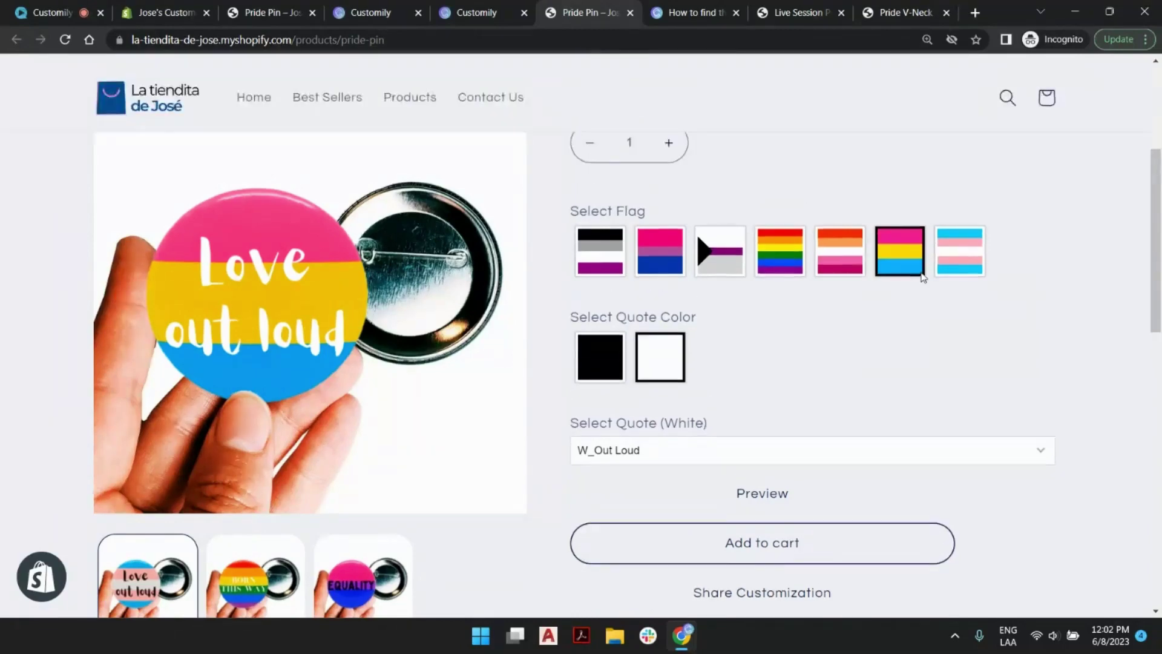
{"action": "scroll", "coordinate": [666, 382], "scroll_direction": "down", "scroll_amount": 2}
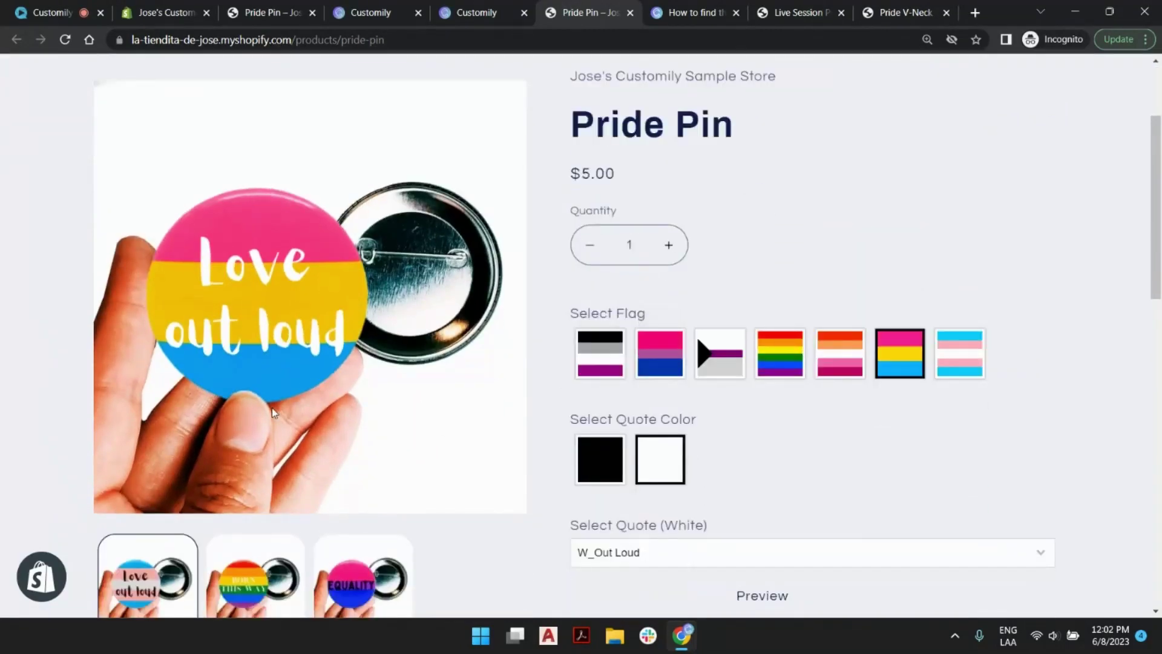
{"action": "scroll", "coordinate": [805, 290], "scroll_direction": "up", "scroll_amount": 1}
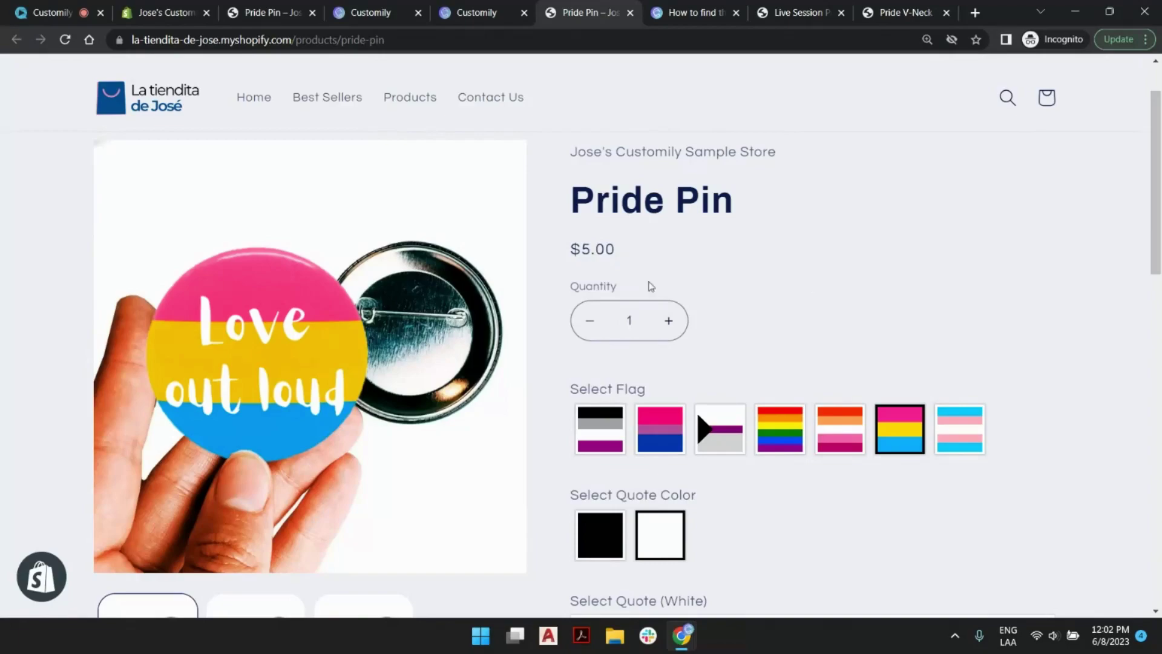
{"action": "scroll", "coordinate": [858, 261], "scroll_direction": "down", "scroll_amount": 3}
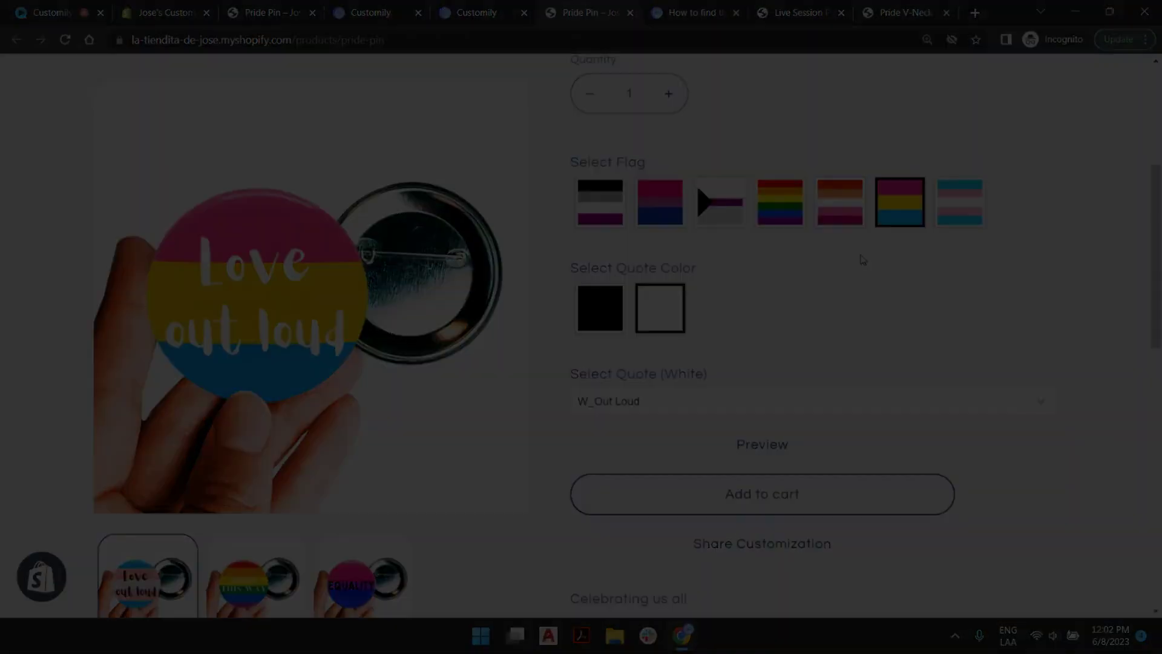